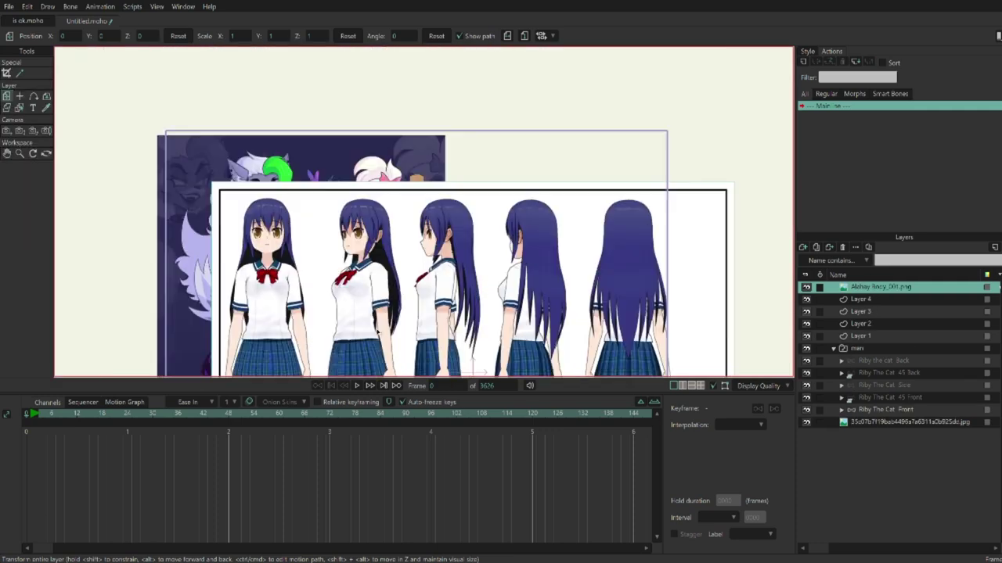
- Move the Alahay Body_001.png reference sheet to the right, clear of the character artwork and the tan body drawing
left_click_drag(209, 362, 574, 303)
scroll(573, 303, "down", 5)
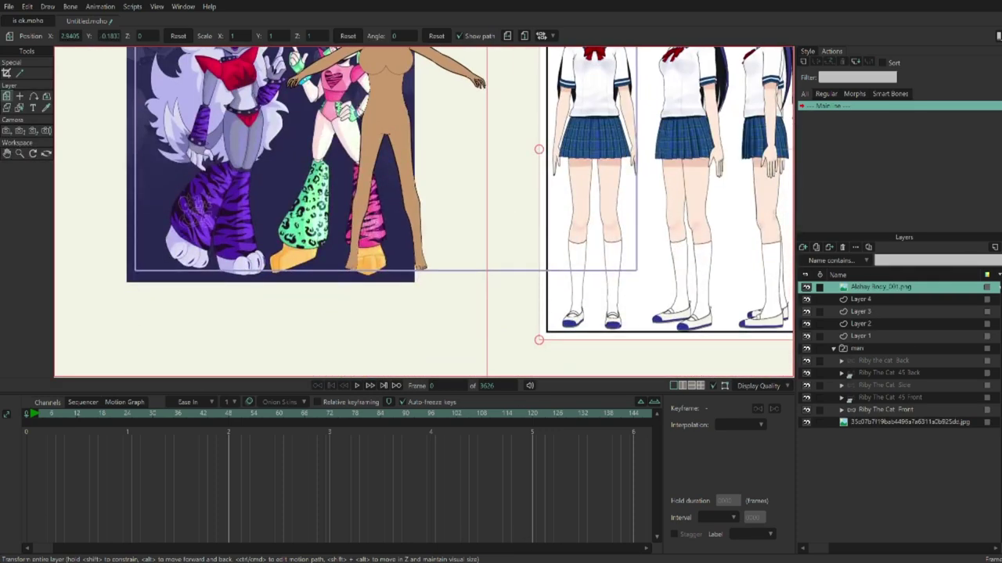
scroll(386, 134, "up", 5)
scroll(387, 134, "down", 5)
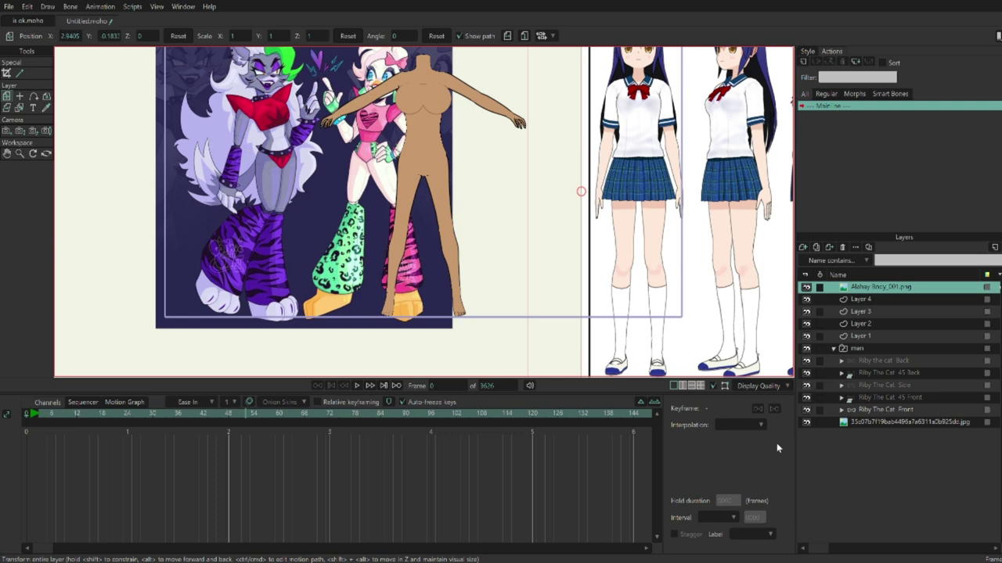
- Paste the eye group over the school-uniform reference sheet and reposition the Verosika Mayday_001.png reference image
key("ctrl+v")
scroll(438, 240, "up", 2)
left_click_drag(438, 240, 604, 210)
left_click_drag(583, 149, 676, 34)
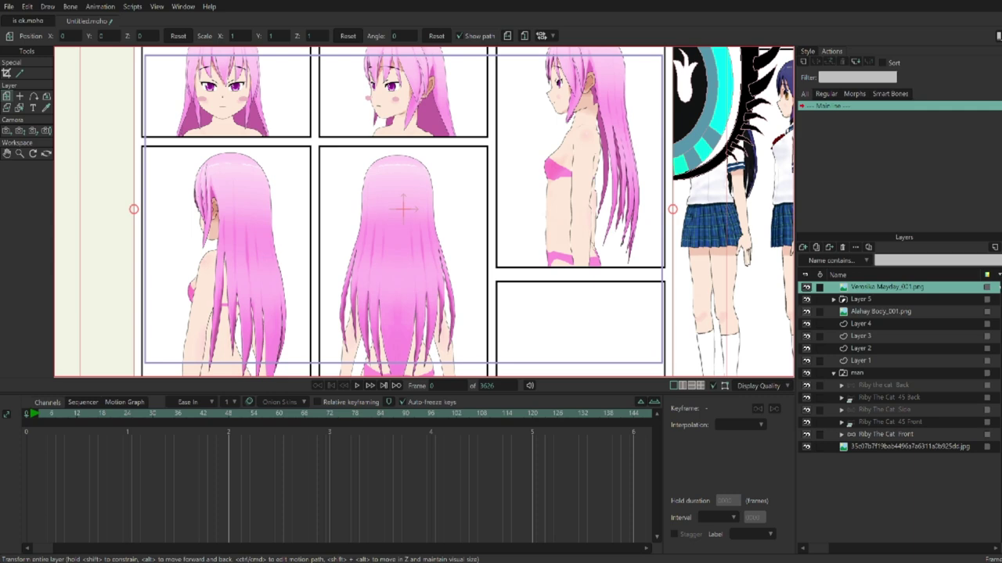
left_click_drag(392, 209, 362, 44)
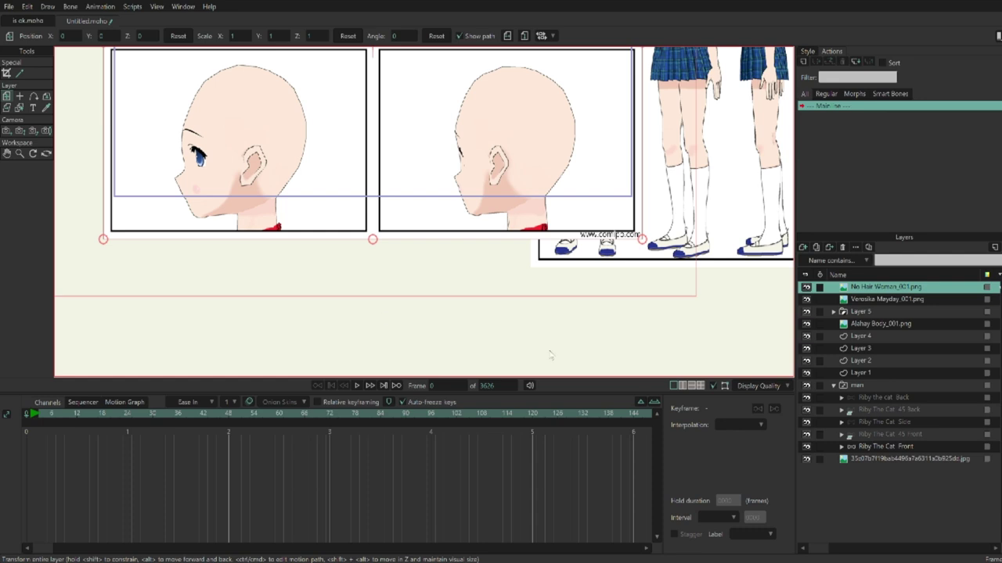
- Duplicate Layer 4 into four additional vector layers and name the top two knee stockings and threat bands
left_click(871, 350)
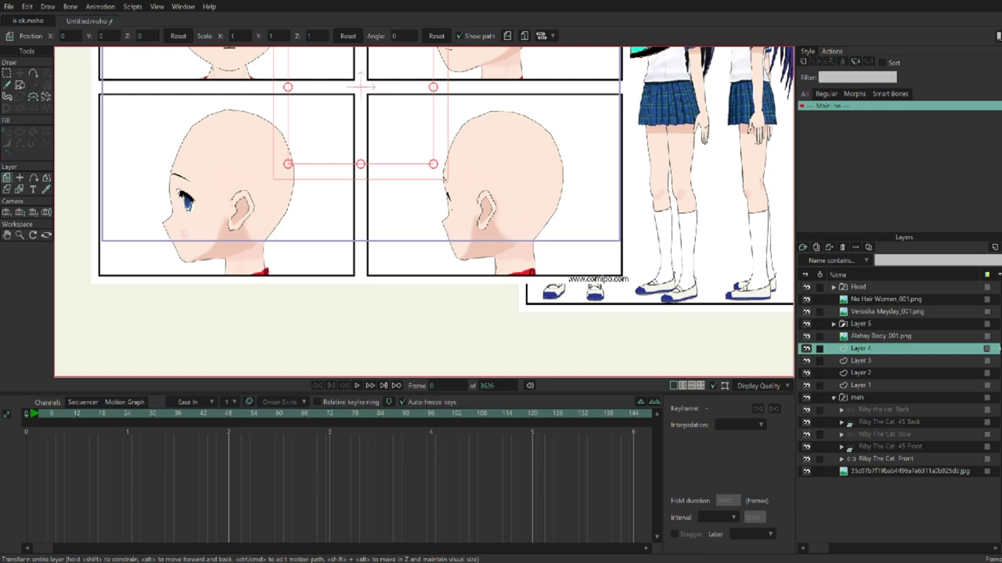
left_click(863, 385)
left_click(867, 350)
left_click(816, 248)
left_click(816, 247)
left_click(882, 362)
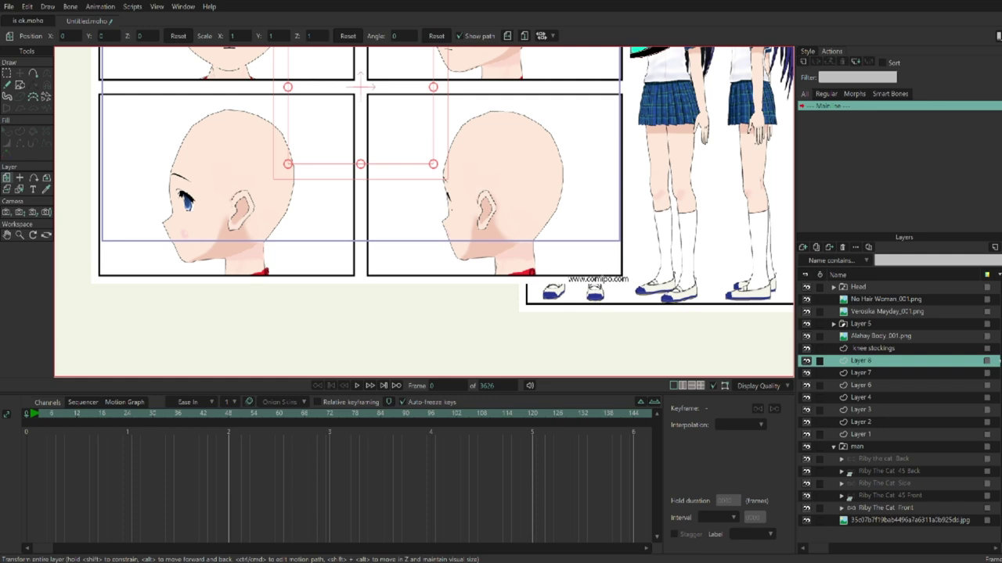
left_click(392, 524)
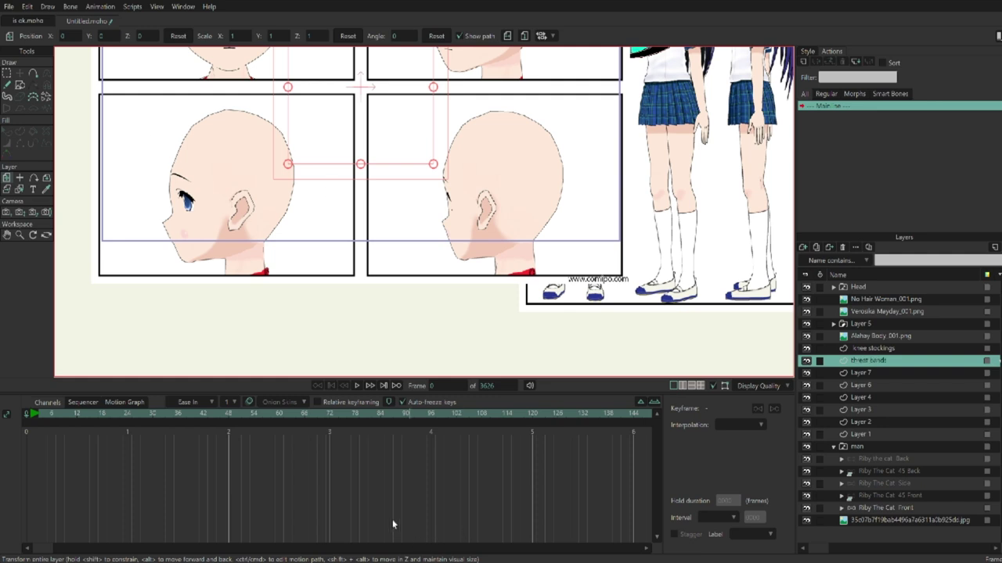
- Rename Layer 7, Layer 6 and Layer 4 as shoulder pads, t-shirt and Underwear
left_click(880, 374)
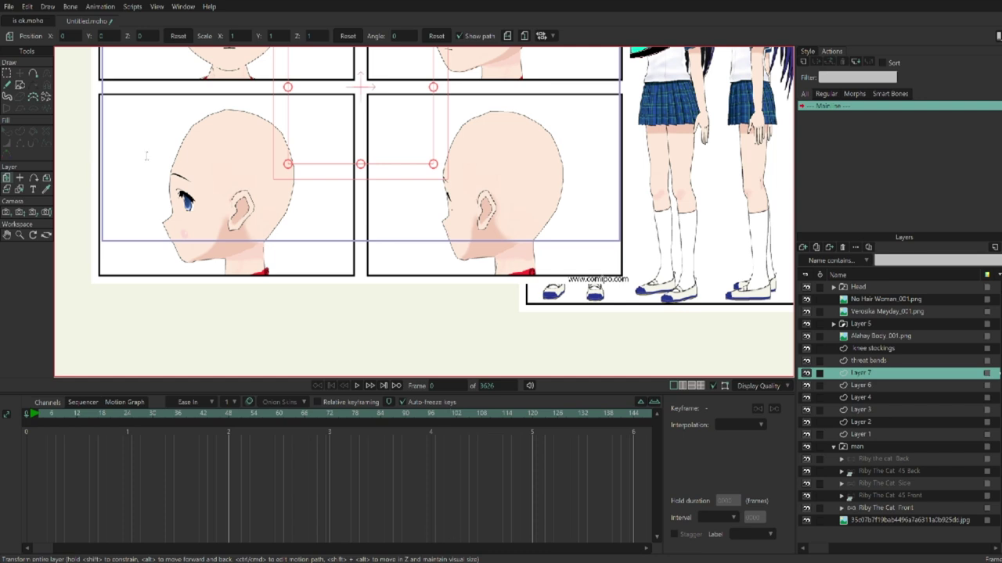
type("shoulder pads")
left_click(874, 384)
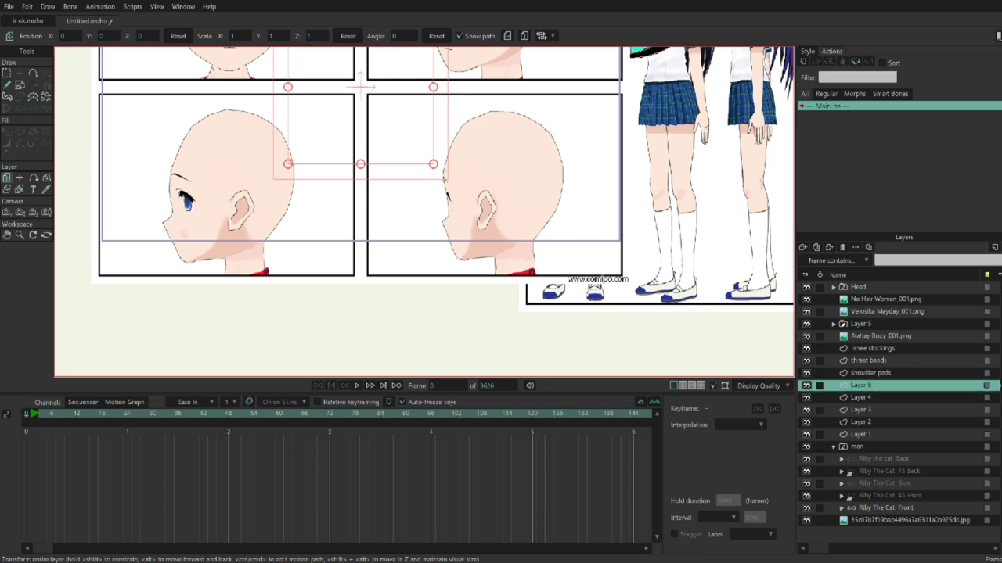
type("t-shirt")
left_click(887, 399)
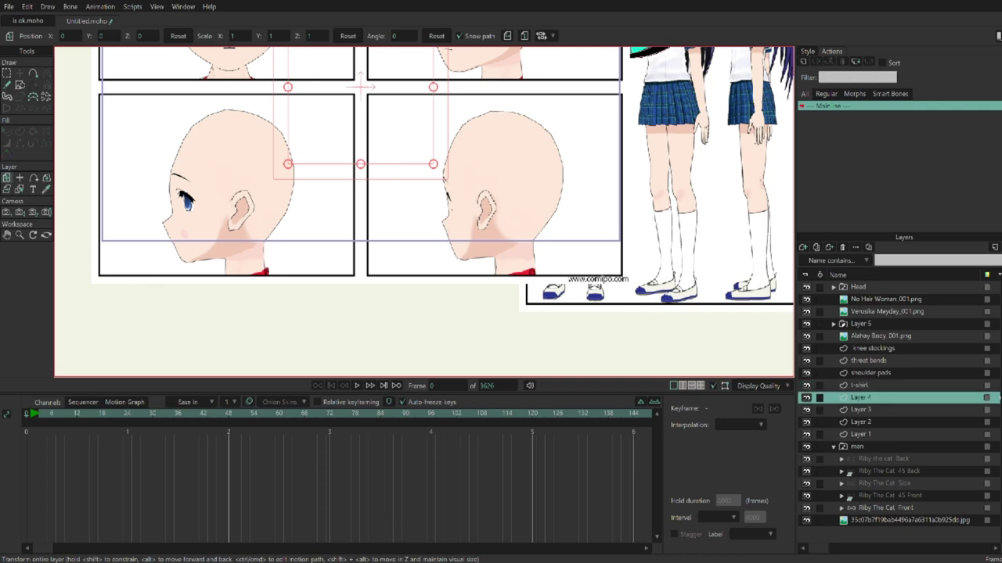
type("Underwear")
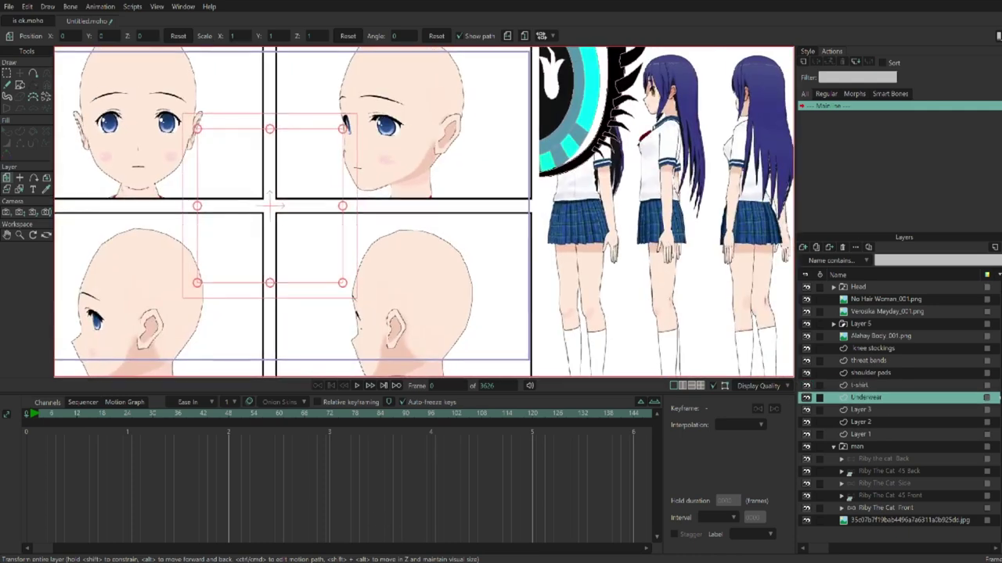
- Move Layer 3 to the top of the layer stack and draw crossing vertical and horizontal guide lines along the grid's centre
left_click(869, 409)
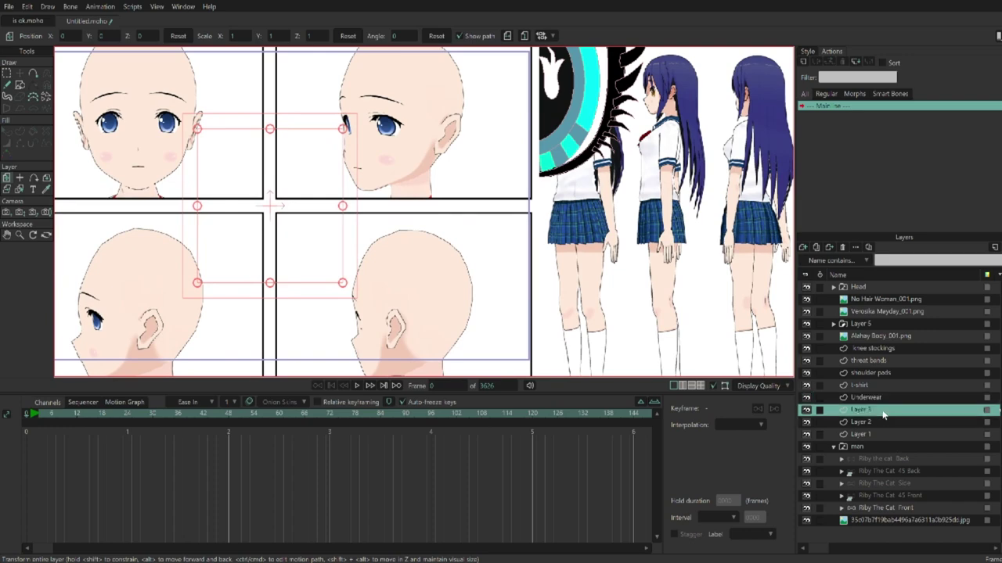
left_click_drag(877, 289, 877, 287)
key("ctrl+g")
scroll(443, 191, "up", 3)
key("a")
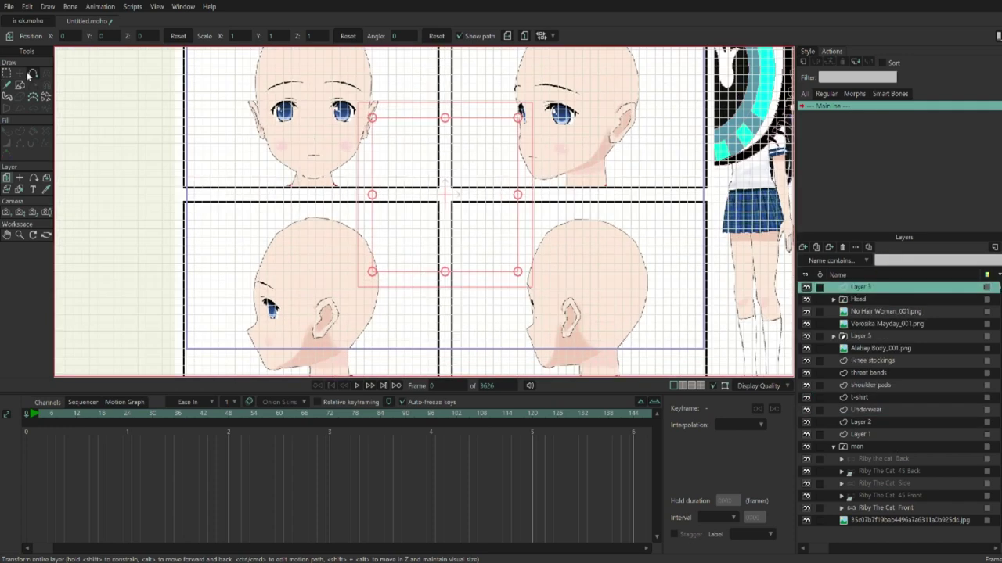
key("t")
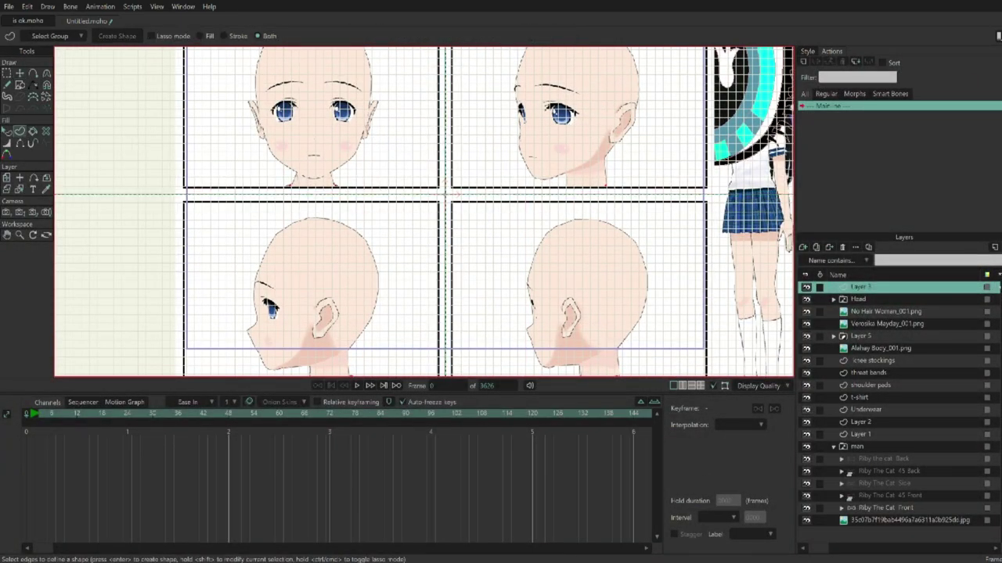
- Align the No Hair Woman_001.png reference so the front-view face is centred on the vertical guide with its chin near the horizontal guide
left_click(883, 311)
left_click_drag(442, 227, 547, 253)
scroll(548, 252, "up", 3)
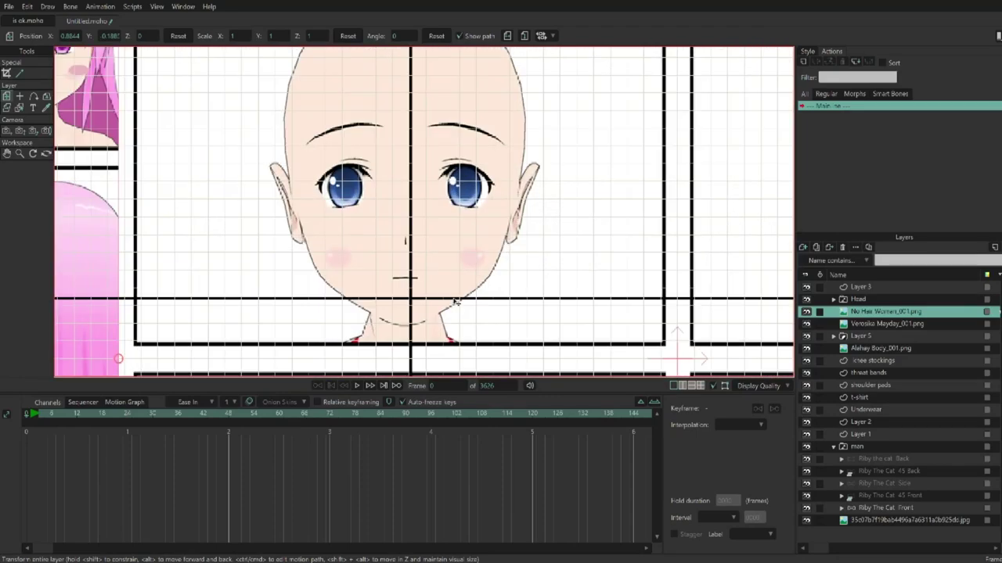
left_click_drag(451, 364, 449, 335)
scroll(450, 334, "down", 3)
left_click_drag(501, 376, 538, 320)
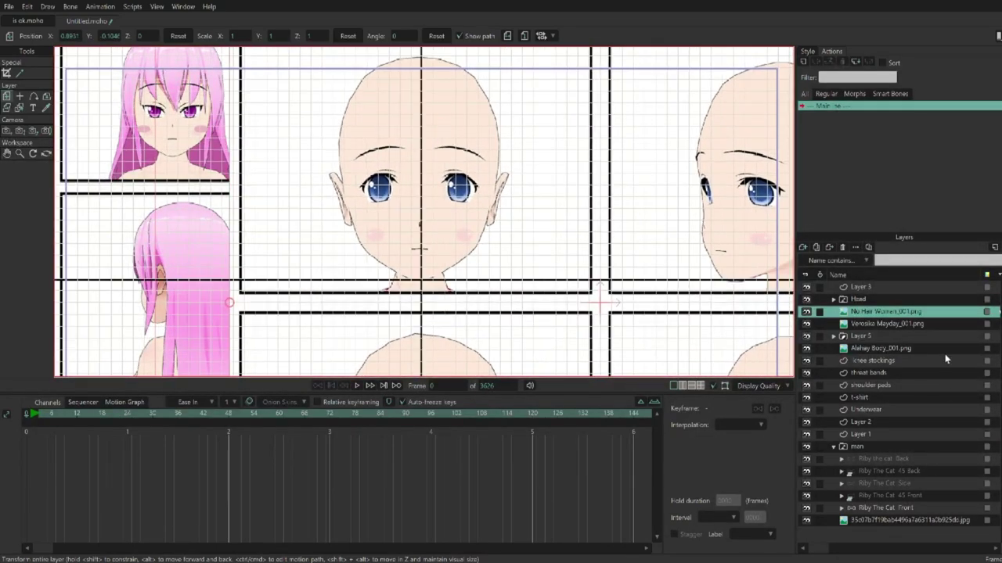
- Bring the Layer 5 eye group to the top, fit it over one face eye at about 0.196 scale, and mirror a duplicate over the other
left_click(635, 262, "ctrl+alt")
scroll(633, 271, "down", 3)
scroll(632, 270, "up", 3)
mouse_move(875, 338)
left_mouse_down()
mouse_move(861, 302)
mouse_move(891, 274)
mouse_move(894, 287)
left_mouse_up()
left_click_drag(637, 171, 470, 337)
left_click_drag(548, 235, 467, 159)
scroll(429, 135, "up", 3)
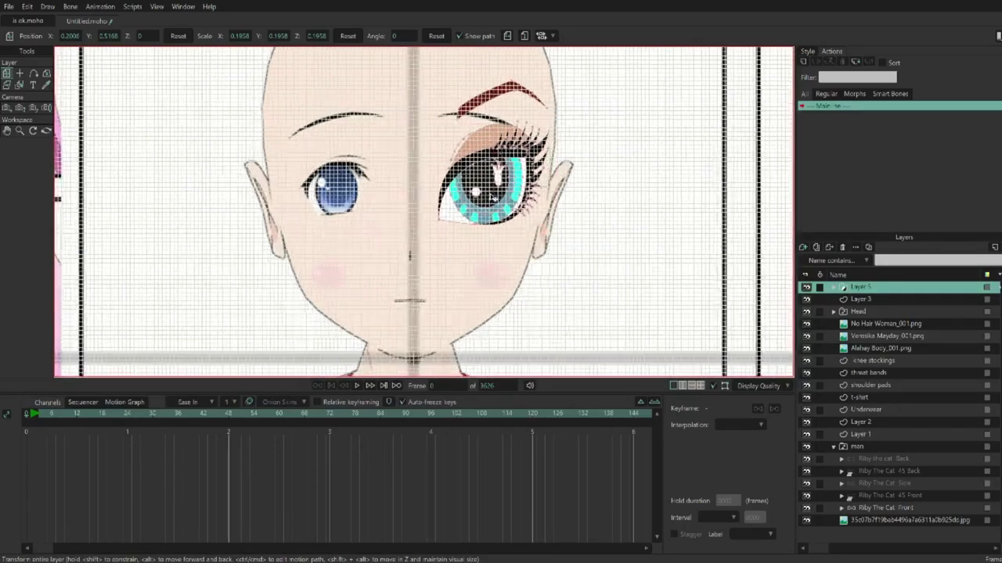
left_click(815, 247)
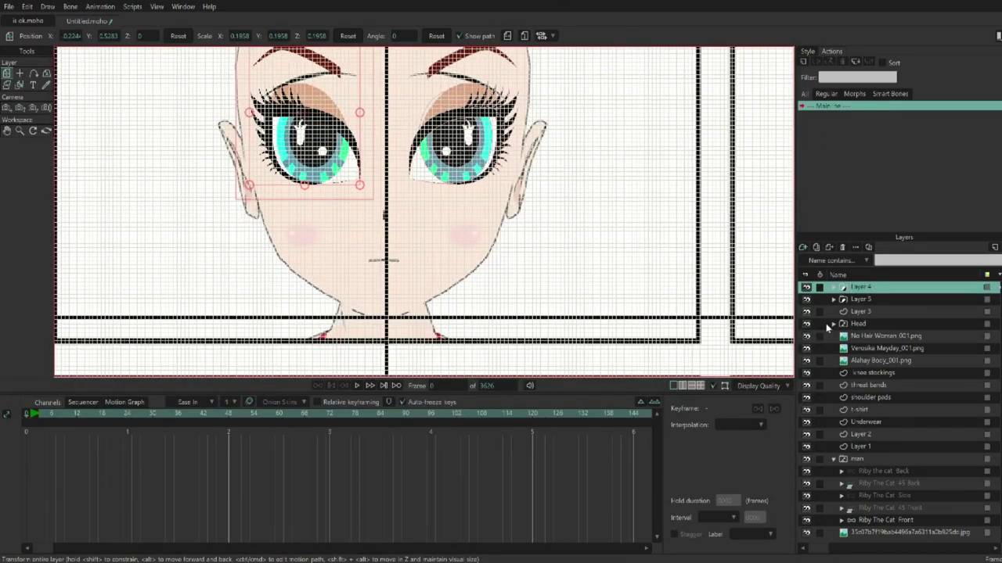
- Switch the Head group to its Front view and delete the Eyes group inside it
left_click(832, 323)
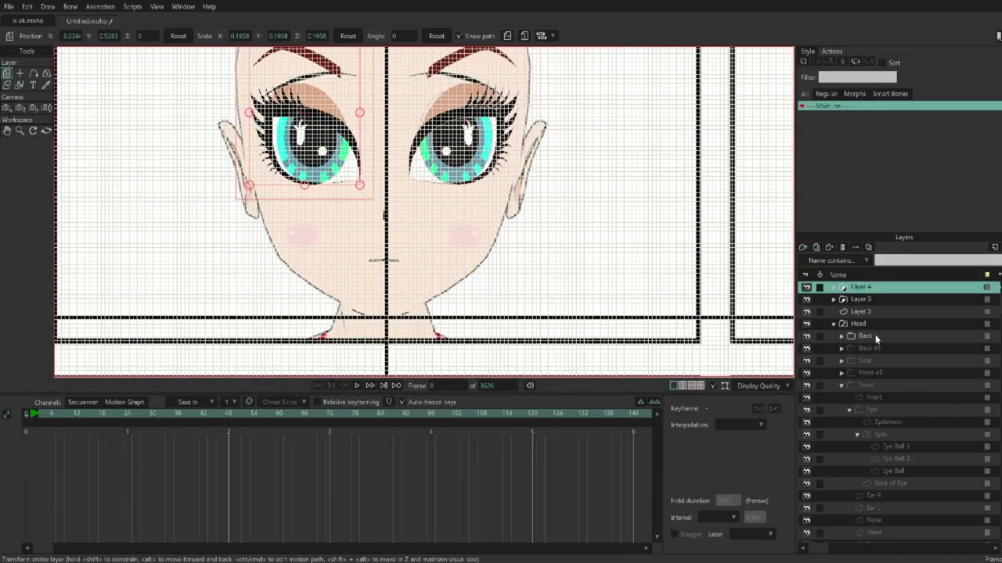
left_click(844, 325)
left_click(857, 434)
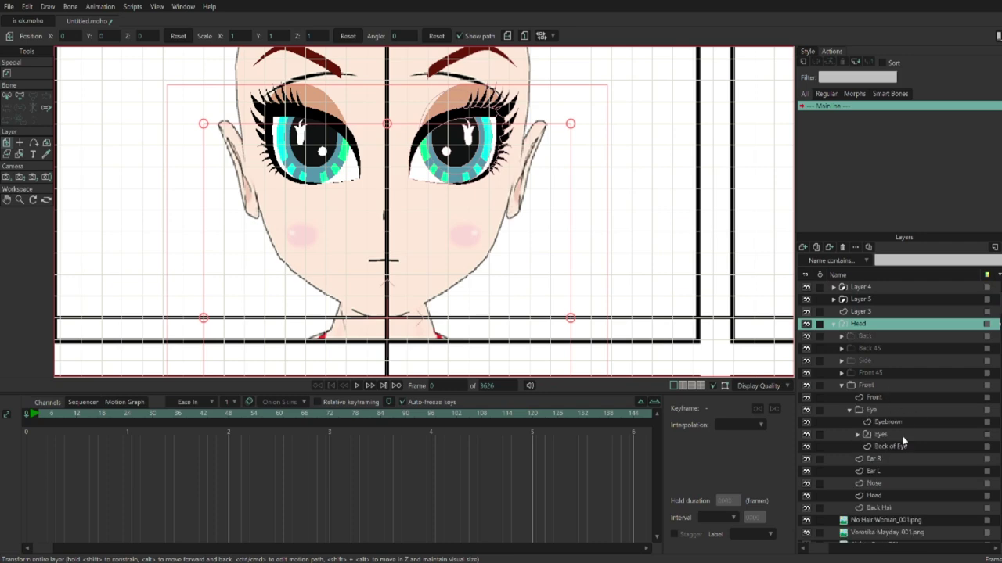
left_click(902, 436)
- Trace half of the reference face outline on the Head layer with curve points, from the chin up to the crown
left_click(887, 485)
scroll(553, 360, "up", 5)
key("a")
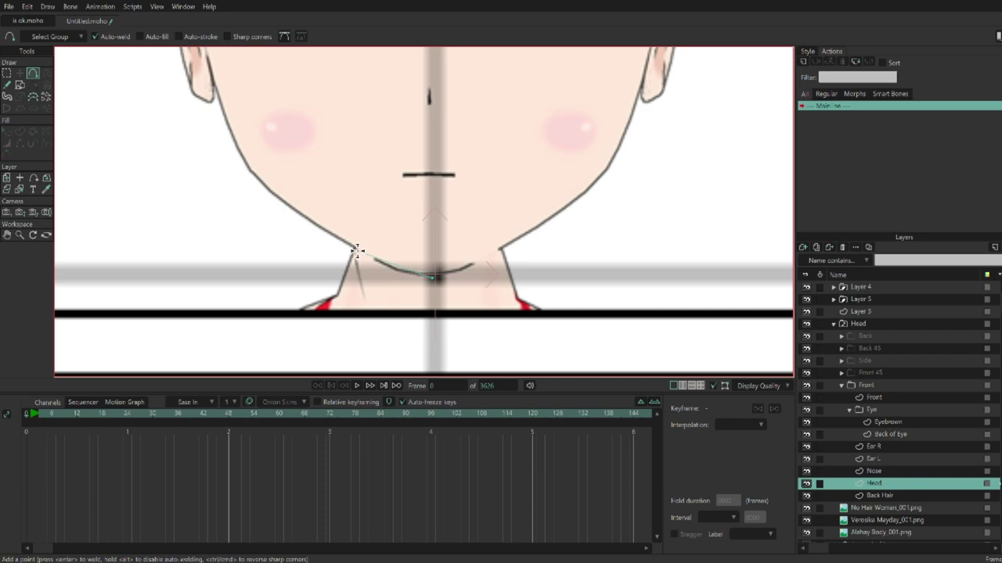
scroll(227, 196, "up", 5)
scroll(205, 205, "up", 8)
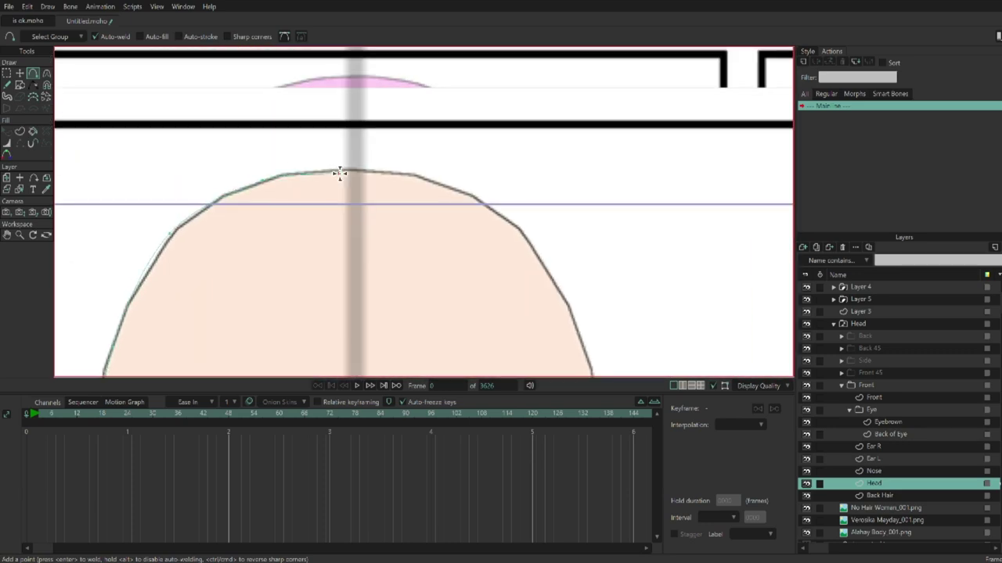
- Mirror a copy of the half head outline to the other side and join both halves at the crown and chin
key("t")
scroll(297, 257, "down", 8)
scroll(386, 260, "down", 2)
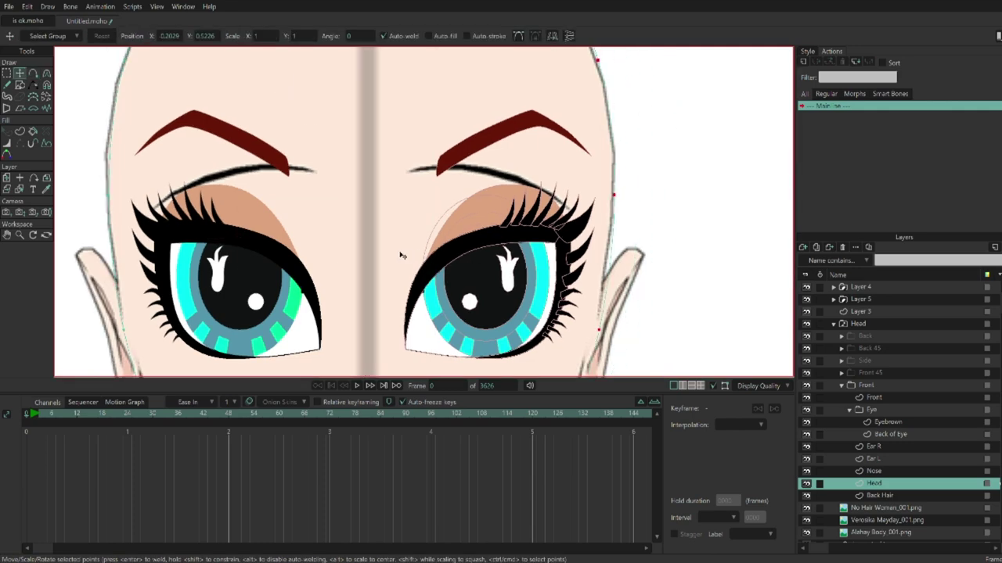
scroll(512, 308, "up", 10)
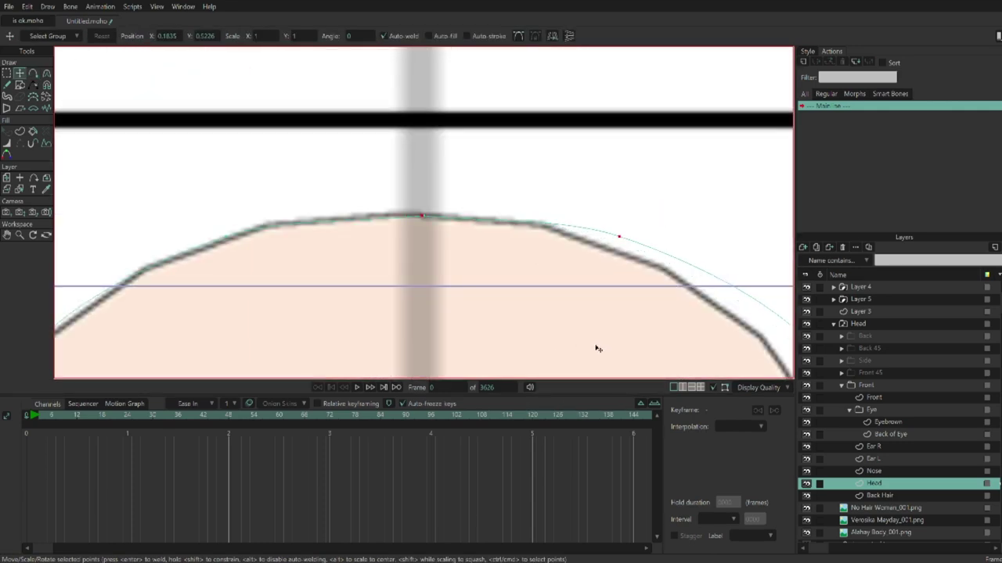
left_click(376, 349)
scroll(391, 254, "down", 6)
scroll(391, 254, "up", 10)
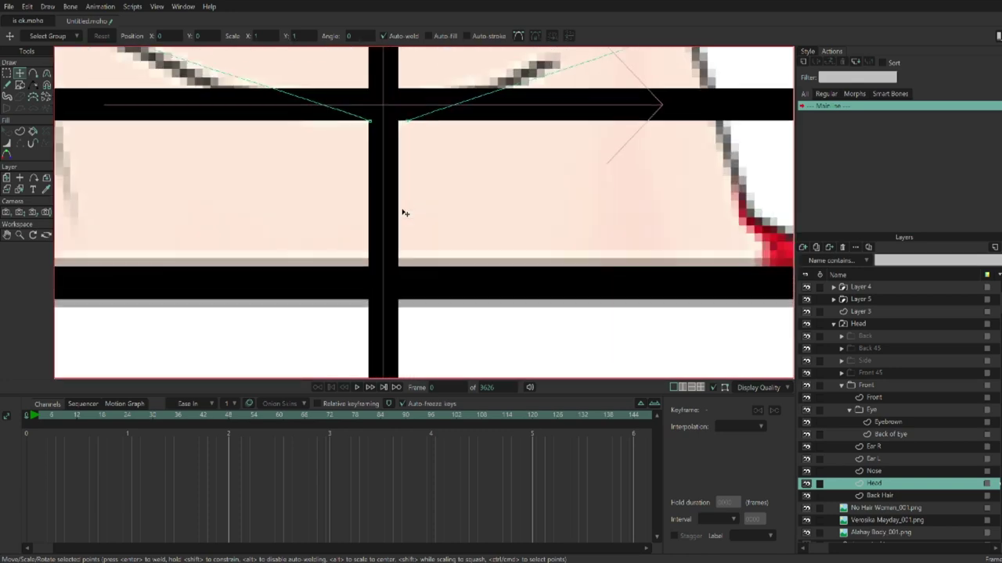
scroll(378, 273, "down", 8)
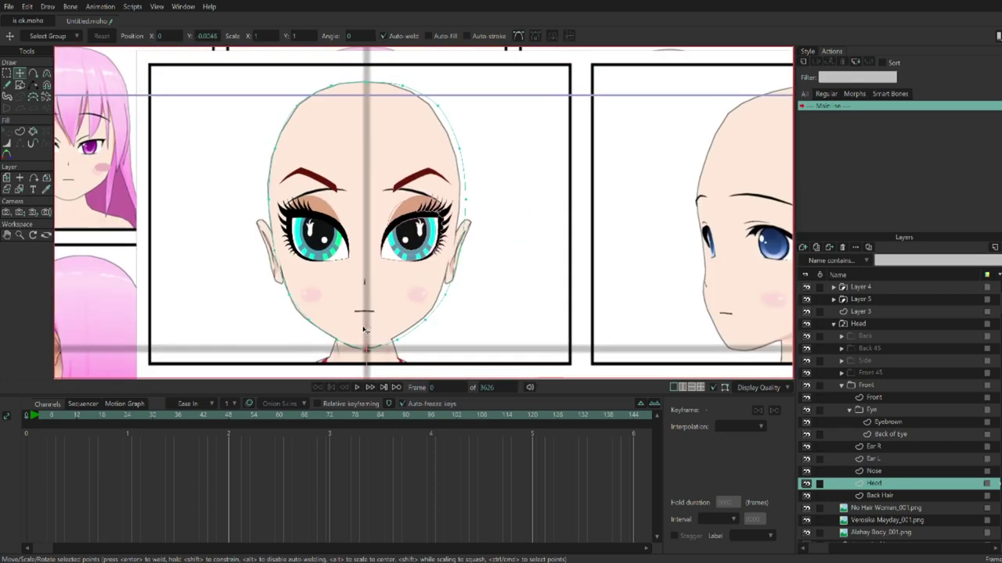
- Fill the closed head outline with light tan and a black stroke of width 4, and hide the Head layer
scroll(377, 273, "up", 3)
left_click(824, 156)
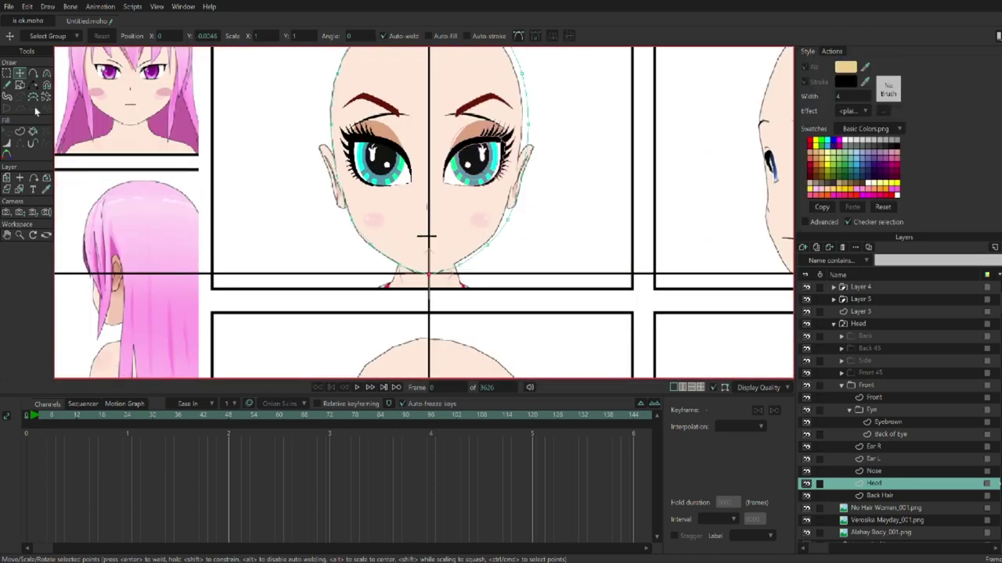
left_click(33, 131)
- Trace the outer contour of the reference's left-hand ear on the Ear R layer, extending its inner edge into the face
left_click(875, 447)
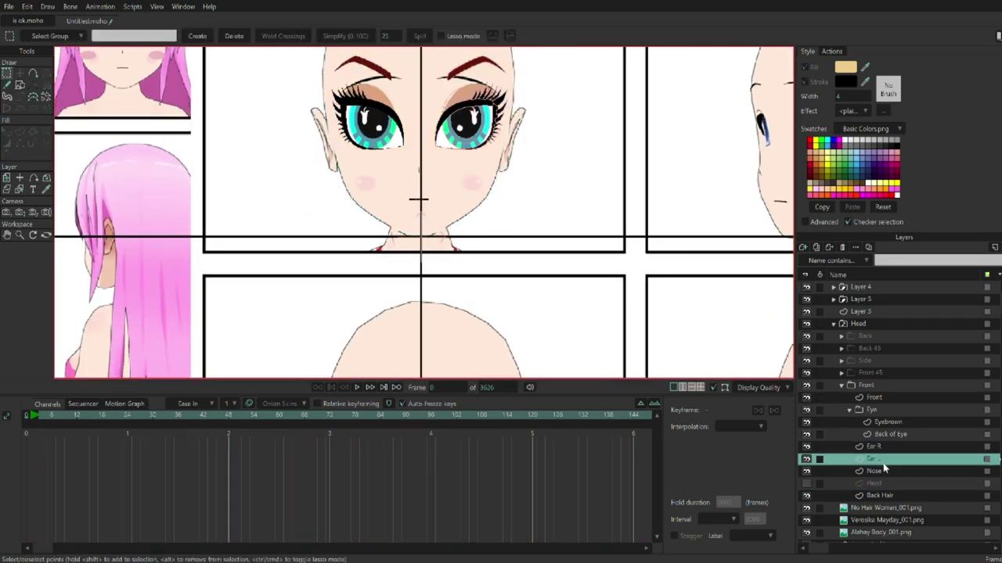
scroll(196, 157, "up", 8)
key("a")
left_click_drag(357, 194, 353, 210)
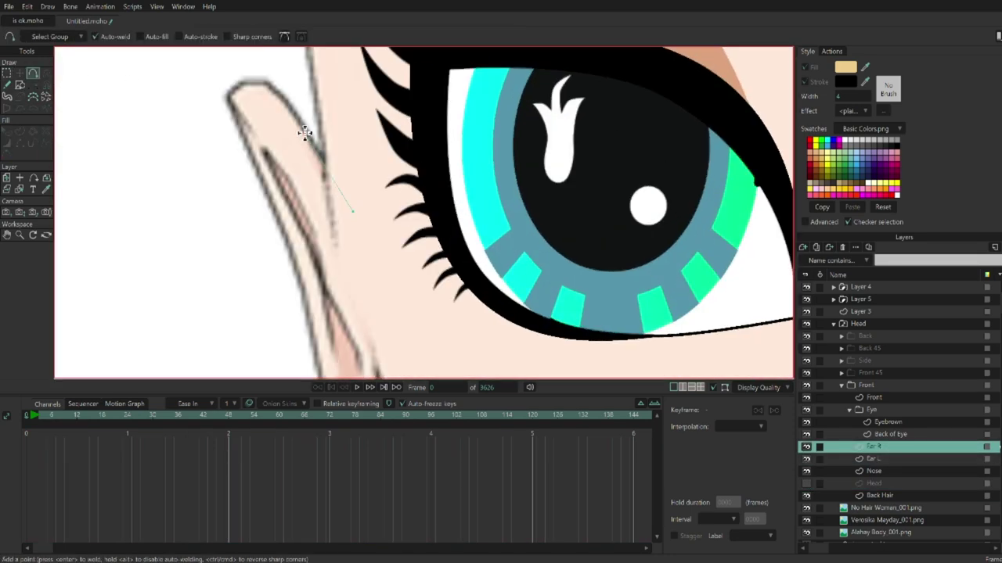
scroll(235, 127, "down", 5)
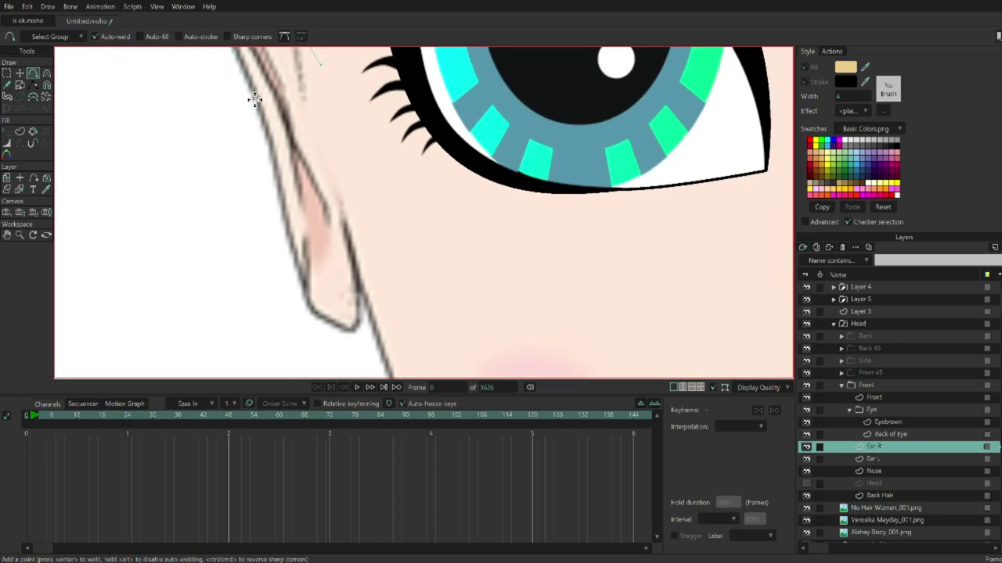
scroll(331, 163, "down", 3)
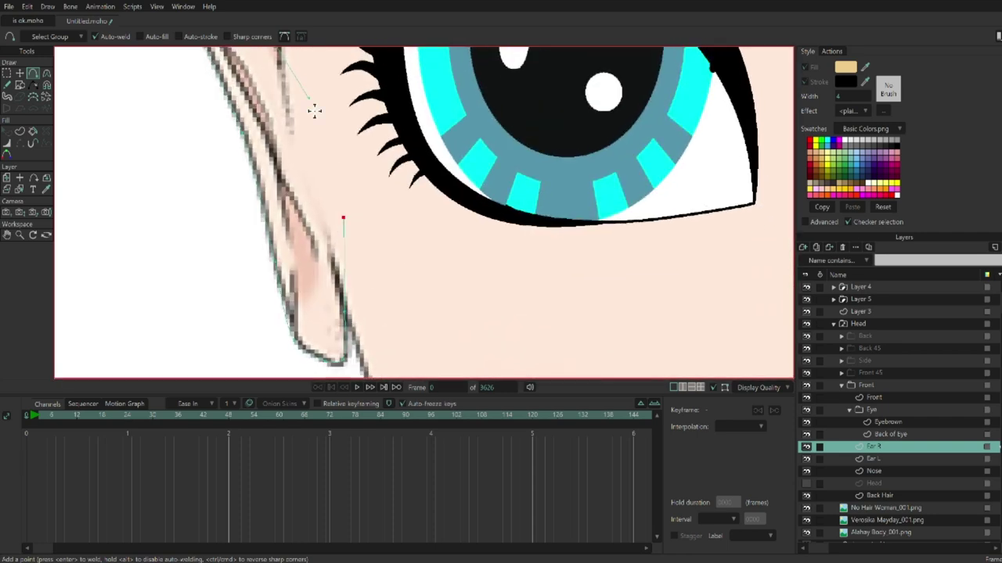
scroll(341, 170, "up", 6)
scroll(344, 140, "down", 2)
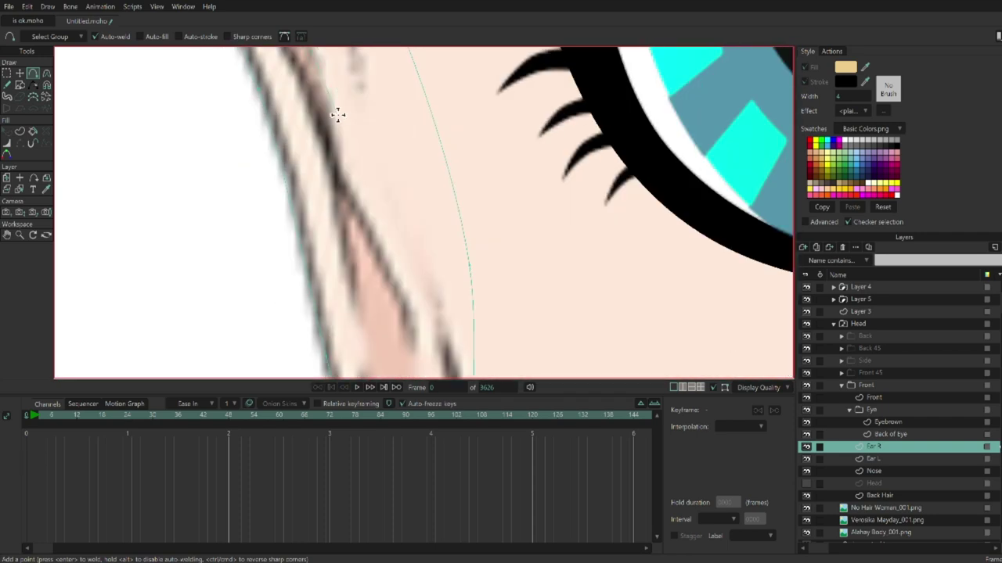
- Trace the inner ear fold on the Ear R layer and adjust the position and curvature of its upper tip
scroll(381, 195, "up", 4)
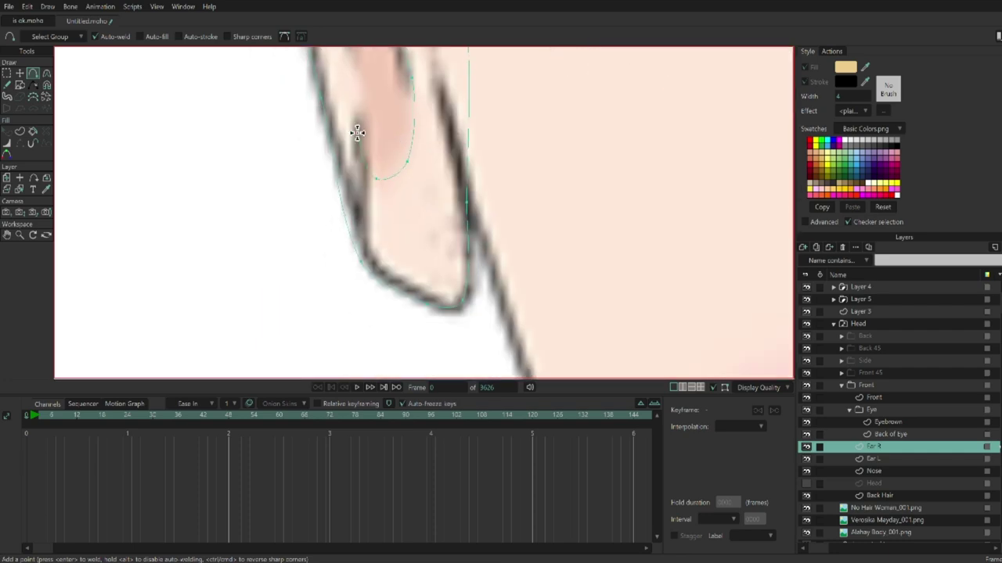
scroll(336, 149, "up", 2)
scroll(274, 115, "up", 3)
scroll(266, 149, "down", 2)
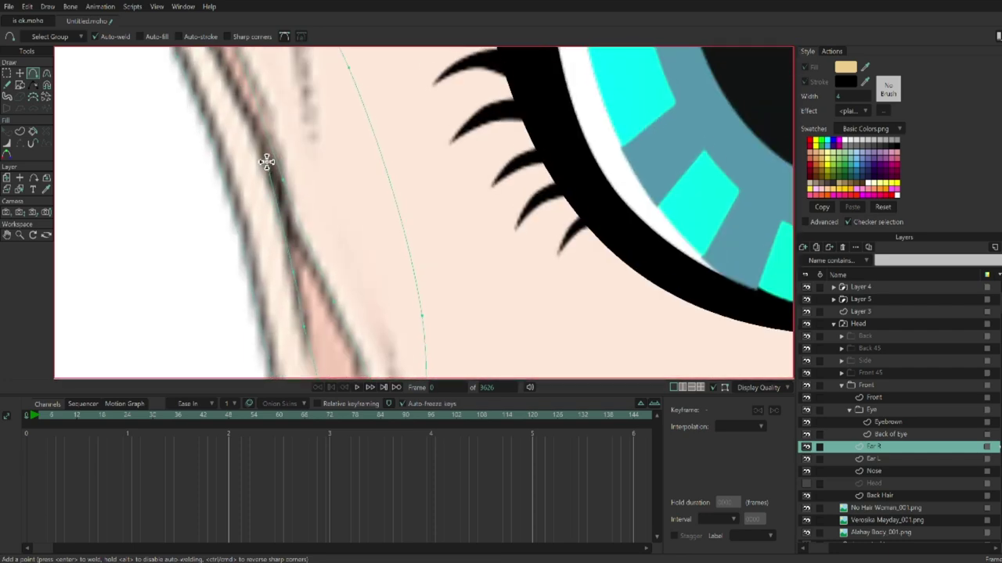
scroll(246, 208, "up", 4)
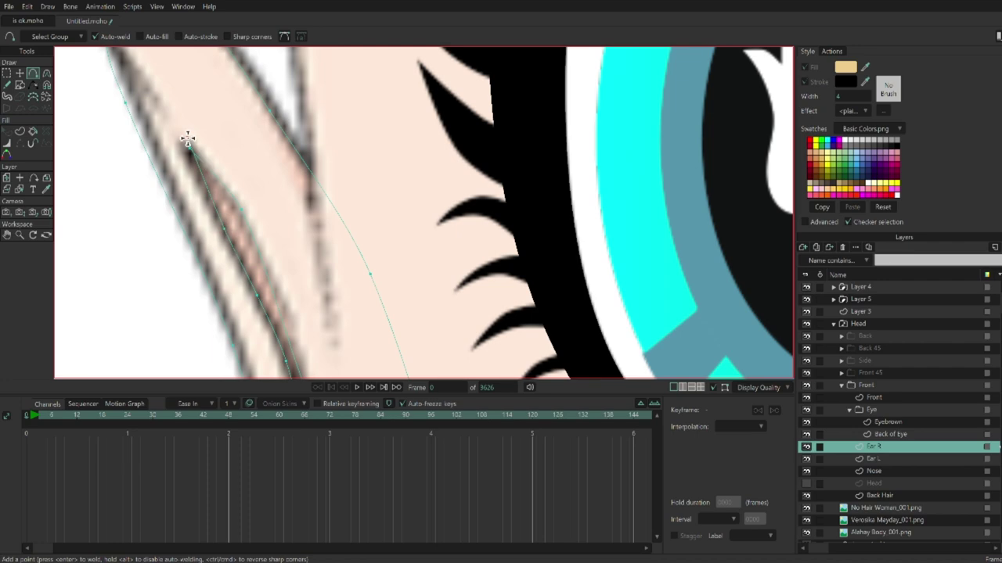
key("t")
left_click(188, 151)
scroll(185, 157, "up", 3)
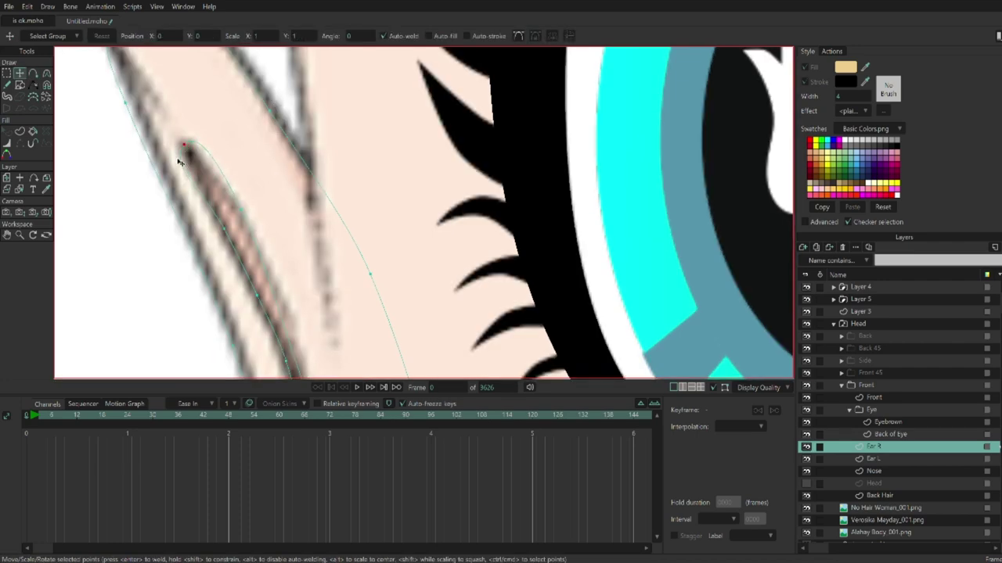
key("c")
scroll(234, 164, "down", 6)
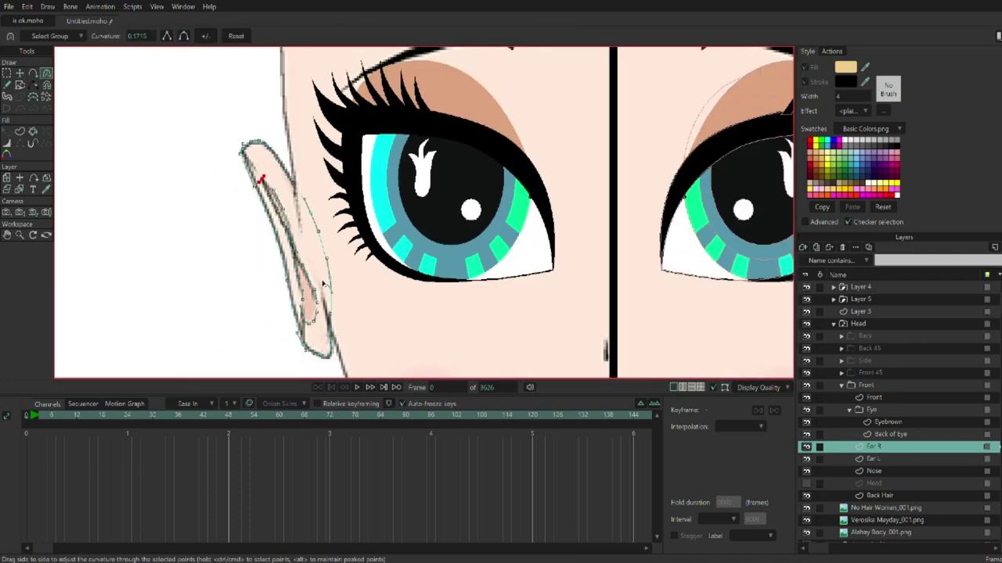
- Fill the ear with light tan and a black stroke of width 4, and round off its lobe
left_click(33, 131)
left_click(313, 224)
scroll(378, 232, "up", 3)
key("t")
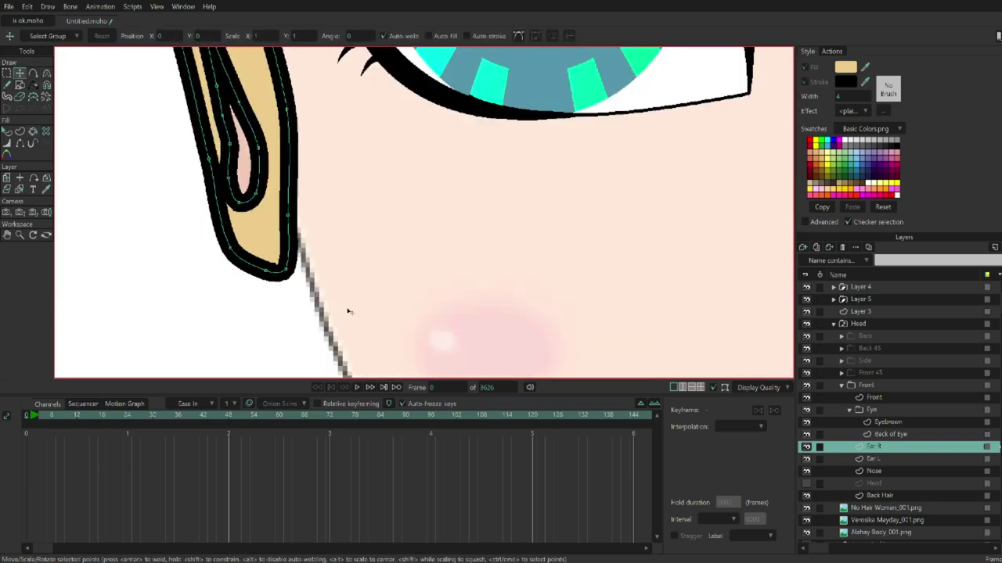
- Hide the unwanted stroke segments along the inner ear fold and fill the inner ear area with darker tan
left_click(20, 144)
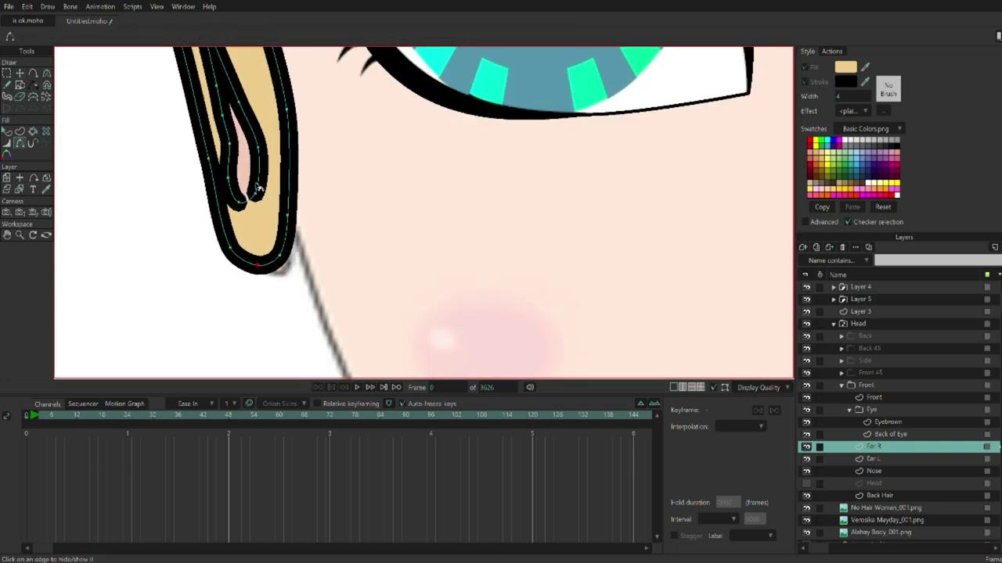
scroll(266, 342, "up", 4)
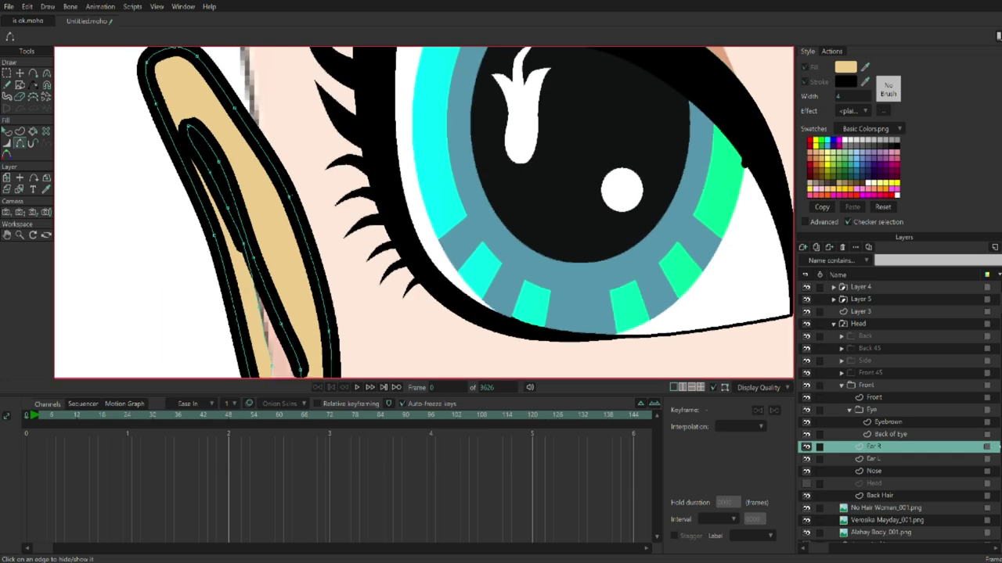
left_click(806, 447)
left_click(806, 447)
scroll(343, 243, "down", 2)
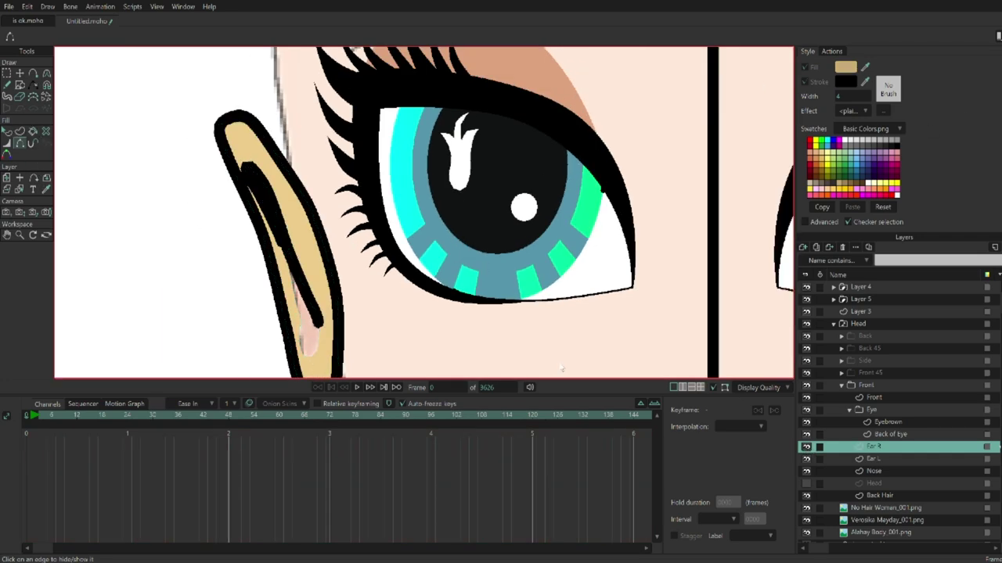
left_click(33, 131)
scroll(279, 242, "down", 3)
- Place a mirrored copy of the finished ear on the opposite side of the face and show the Head layer
key("t")
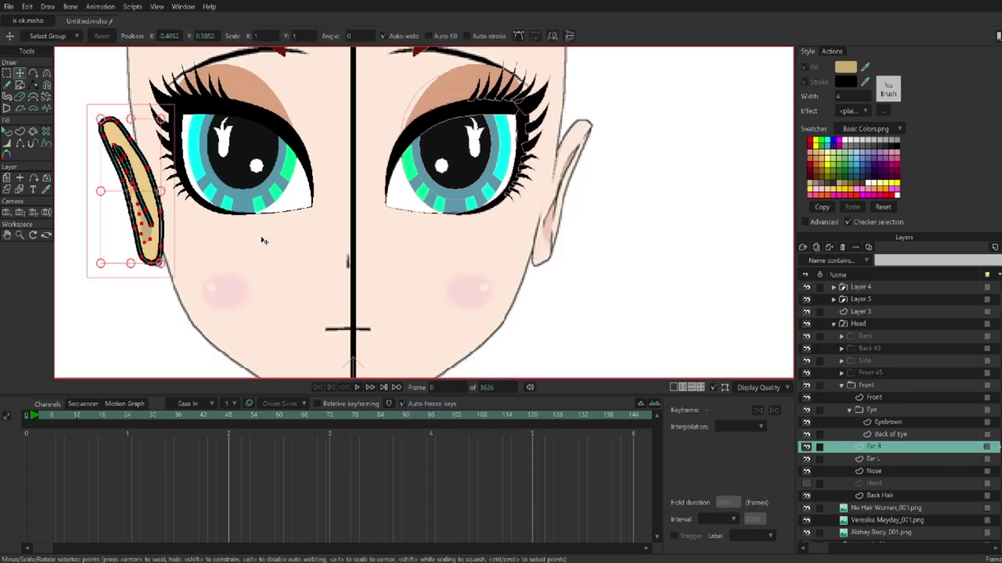
left_click_drag(129, 196, 579, 236)
left_click(806, 483)
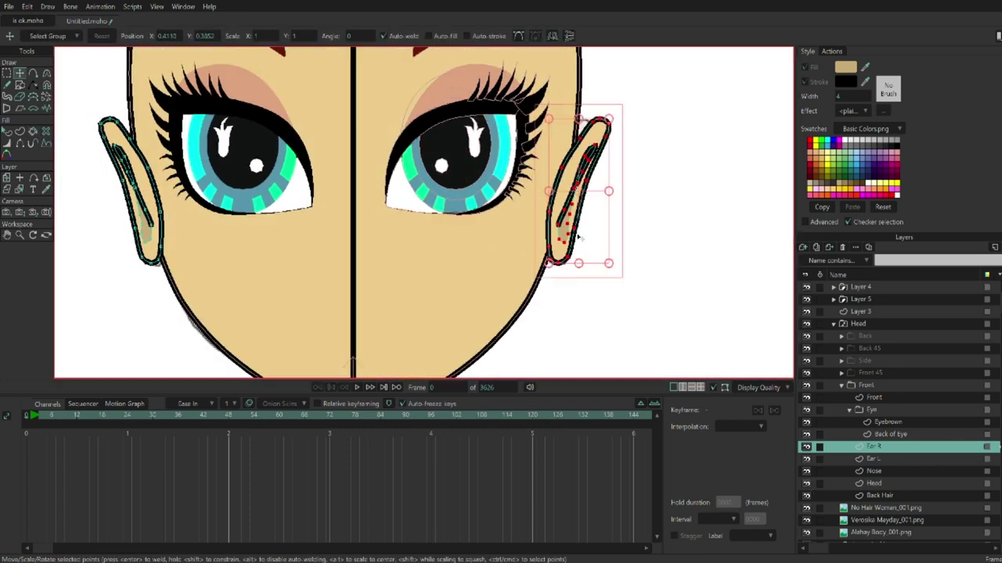
- Put the mirrored ear on the Ear L layer and move both ear layers below the Head layer
left_click(873, 459)
left_click(889, 446, "shift")
left_click_drag(889, 450, 869, 489)
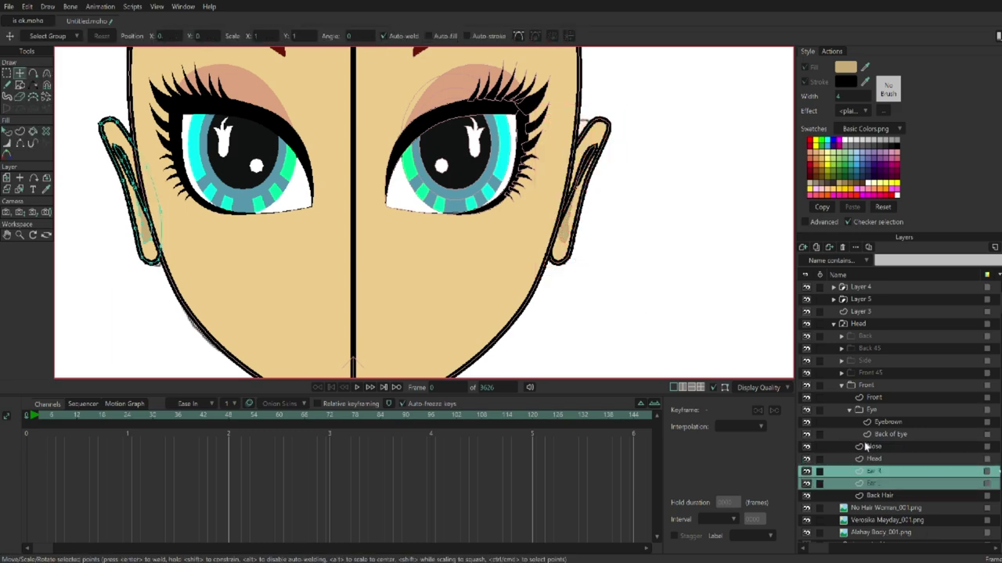
- Hide the Head layer and draw the nose's side profile on the Nose layer beside the face's centre line
left_click(806, 458)
left_click(873, 446)
scroll(353, 180, "up", 10)
key("a")
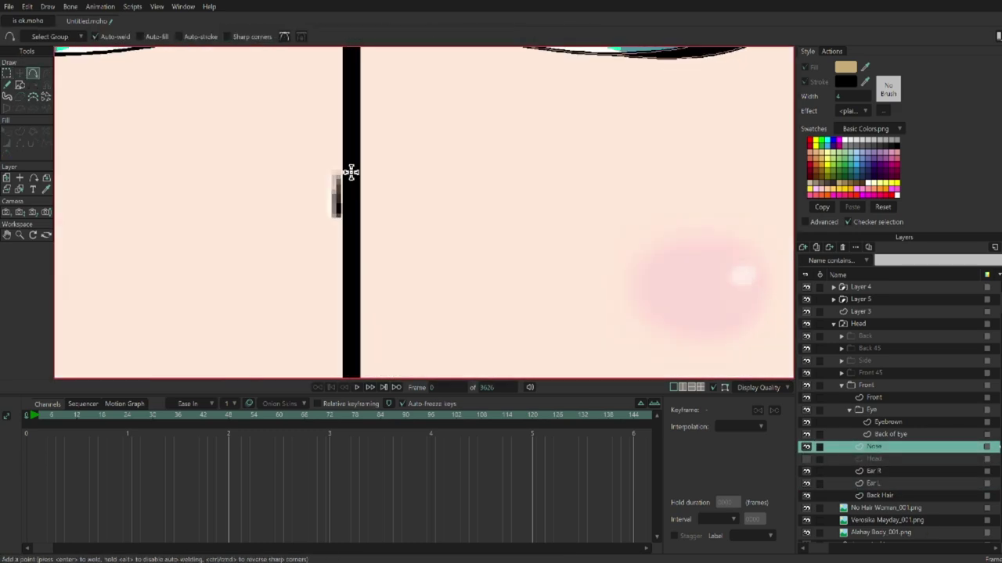
left_click_drag(336, 180, 353, 253)
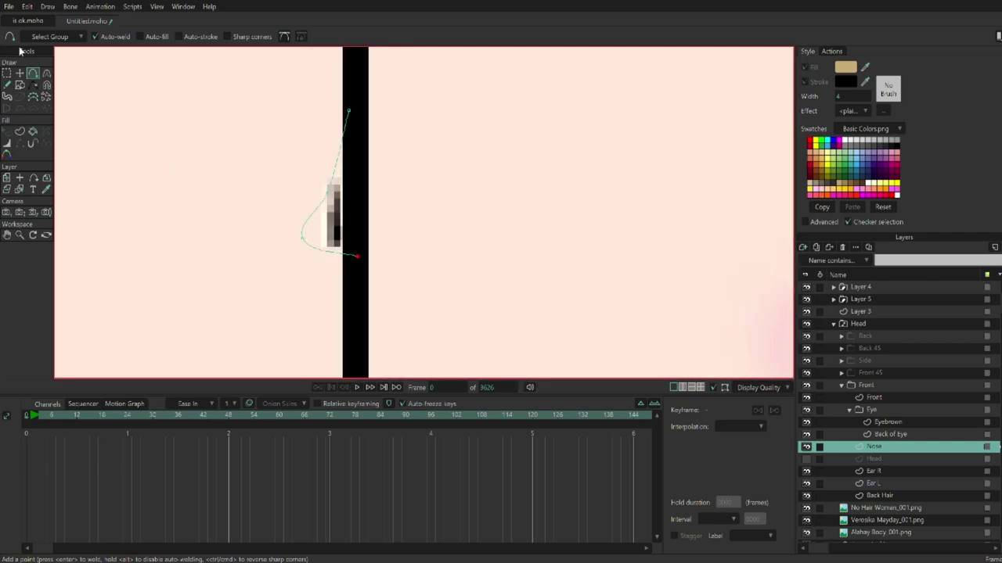
- Sharpen the nose curve, give it a black stroke of width 4 without fill, and show the Head layer
key("c")
key("u")
key("ctrl+a")
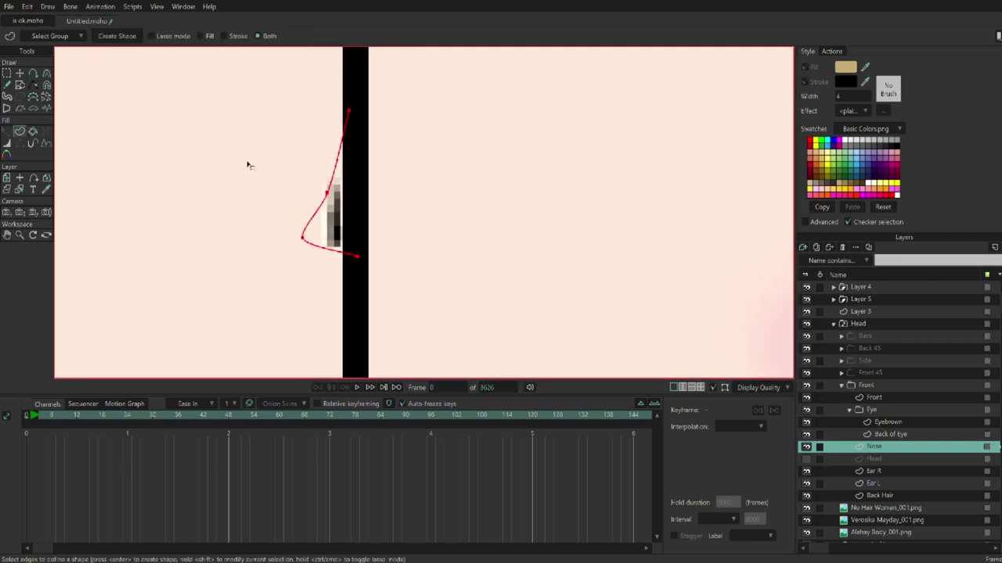
scroll(473, 251, "down", 4)
scroll(473, 251, "down", 3)
left_click(806, 458)
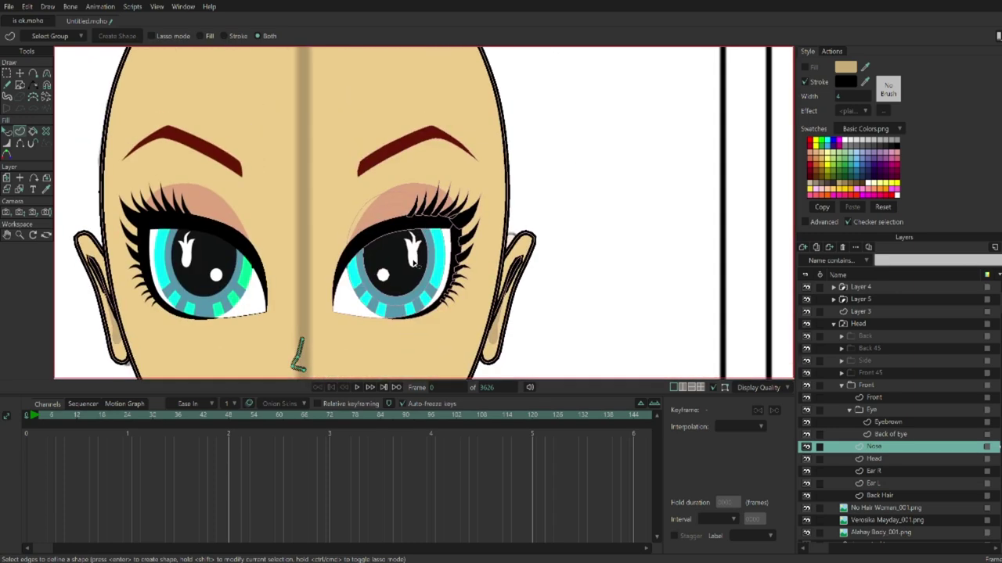
scroll(423, 211, "down", 3)
left_click_drag(331, 220, 489, 278)
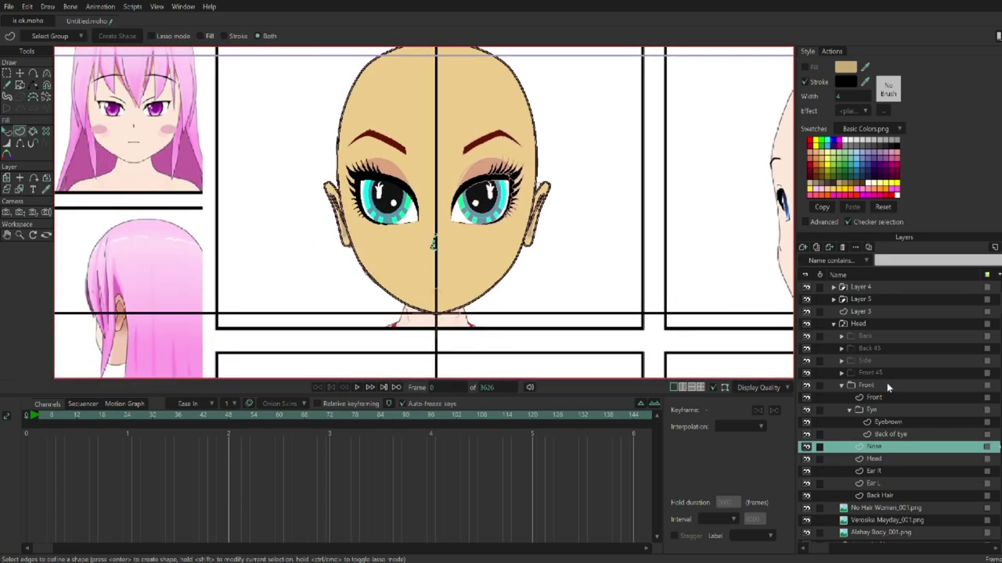
- Collapse the Eye folder and rename the Front vector layer as Front Hair
left_click(849, 410)
left_click(876, 397)
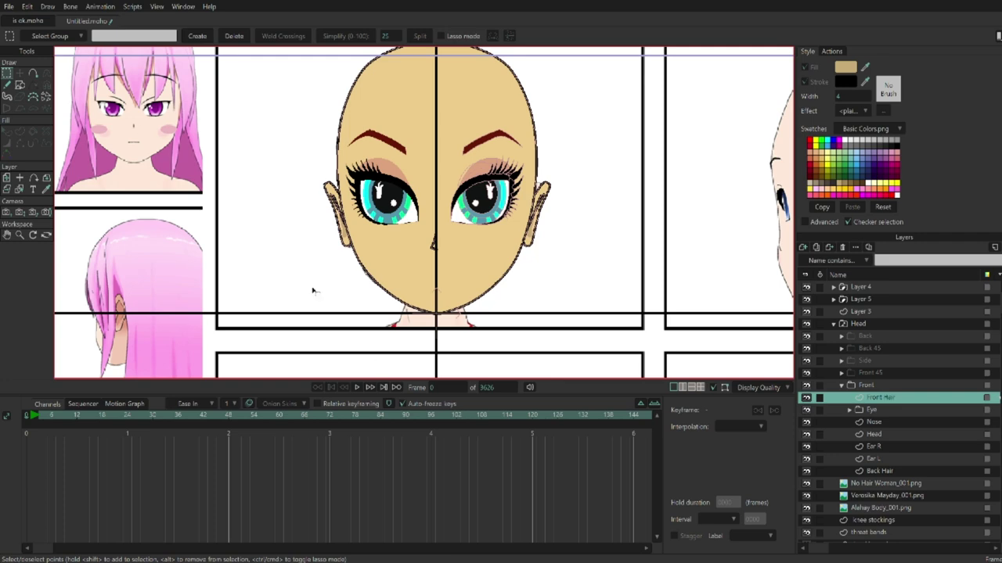
- Trace the reference's left-hand bangs on the Front Hair layer with curve points, starting at the central strand's tip
scroll(312, 292, "up", 3)
key("a")
scroll(418, 344, "up", 4)
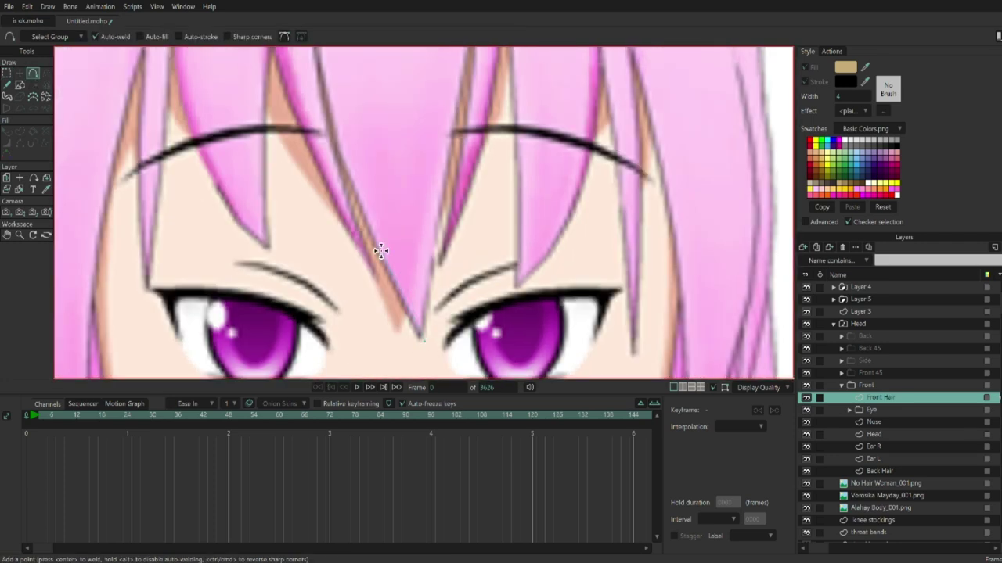
scroll(380, 251, "up", 2)
left_click_drag(308, 78, 313, 179)
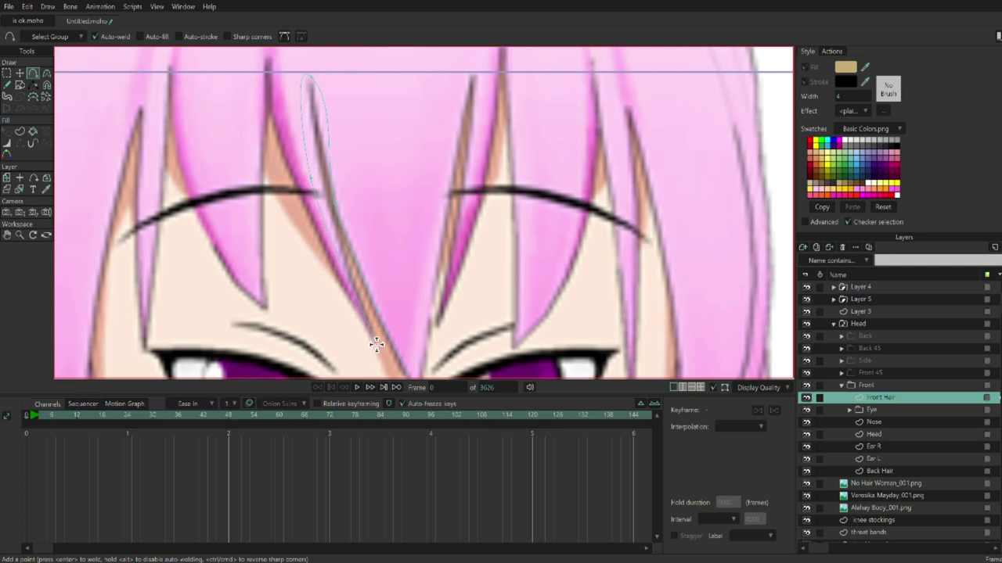
scroll(264, 98, "up", 4)
left_click_drag(226, 156, 217, 196)
scroll(217, 196, "down", 3)
scroll(154, 223, "up", 2)
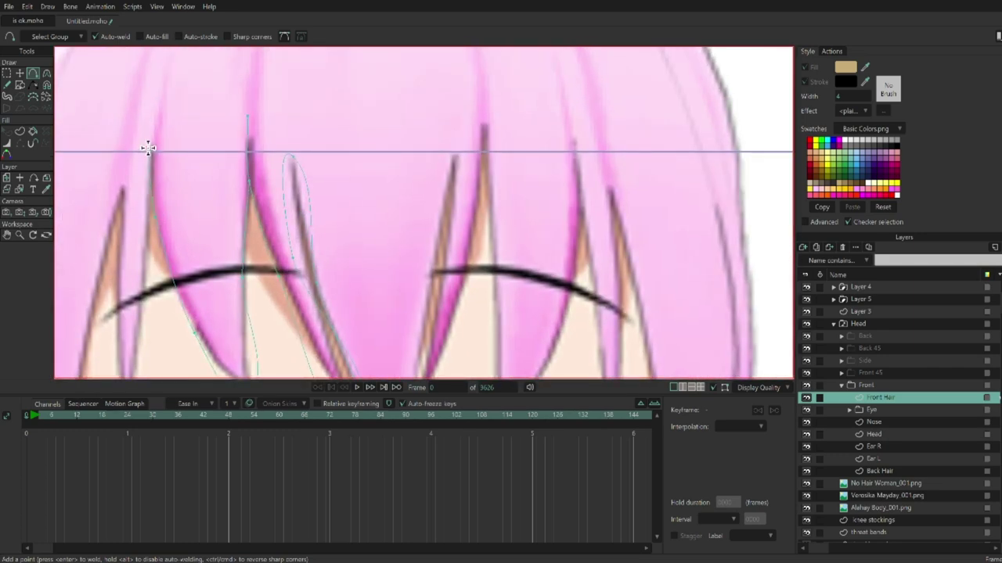
scroll(150, 183, "down", 3)
scroll(138, 214, "up", 2)
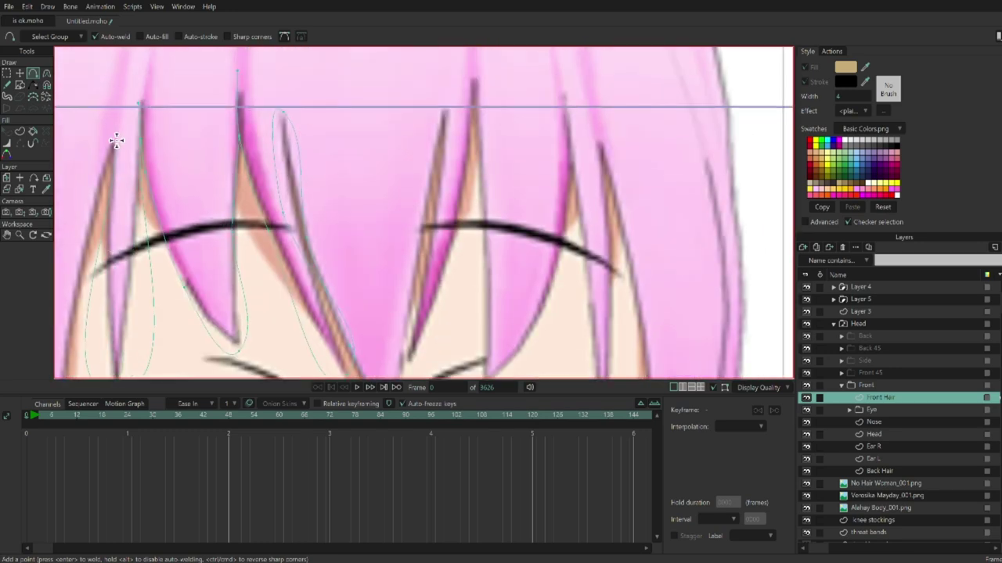
- Continue the hair outline along the long left-hand side lock and the outer hair contour up to the crown
scroll(74, 233, "down", 5)
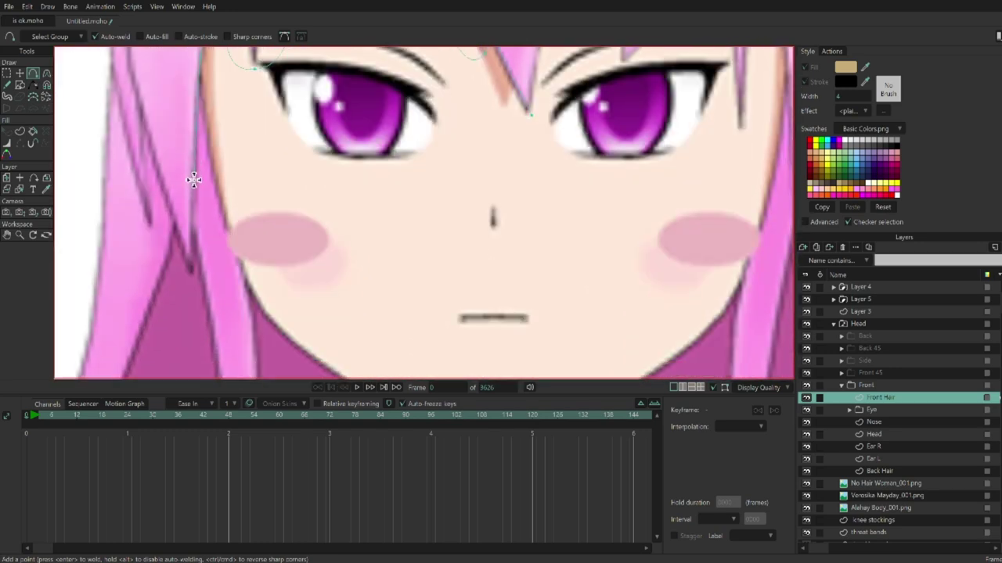
scroll(159, 209, "up", 2)
scroll(153, 223, "up", 3)
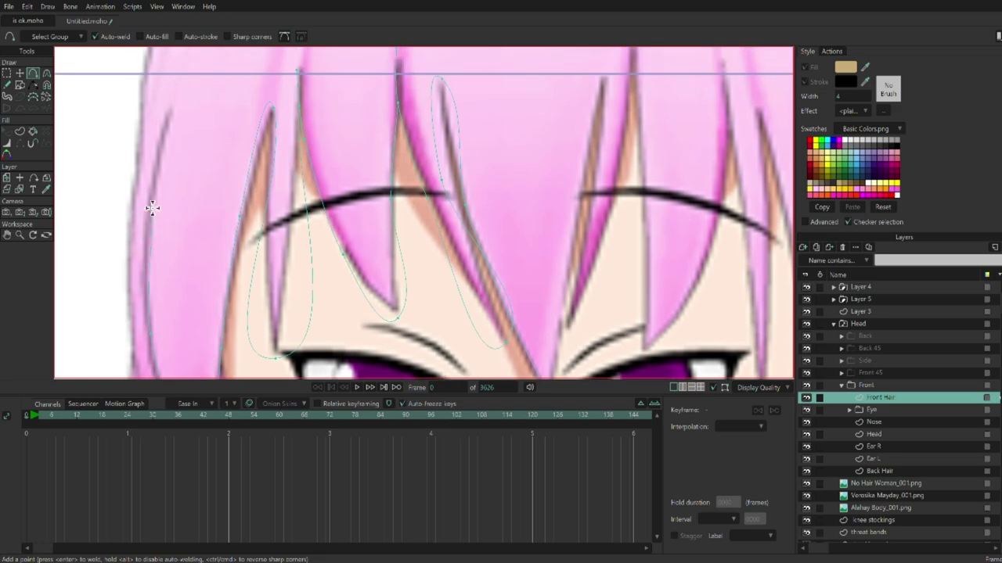
scroll(324, 296, "down", 3)
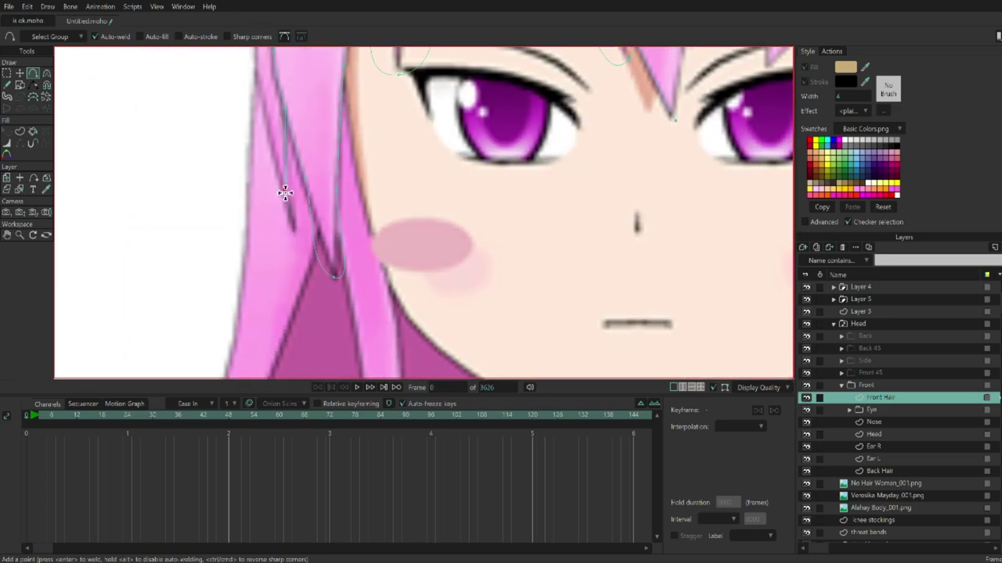
scroll(248, 227, "up", 5)
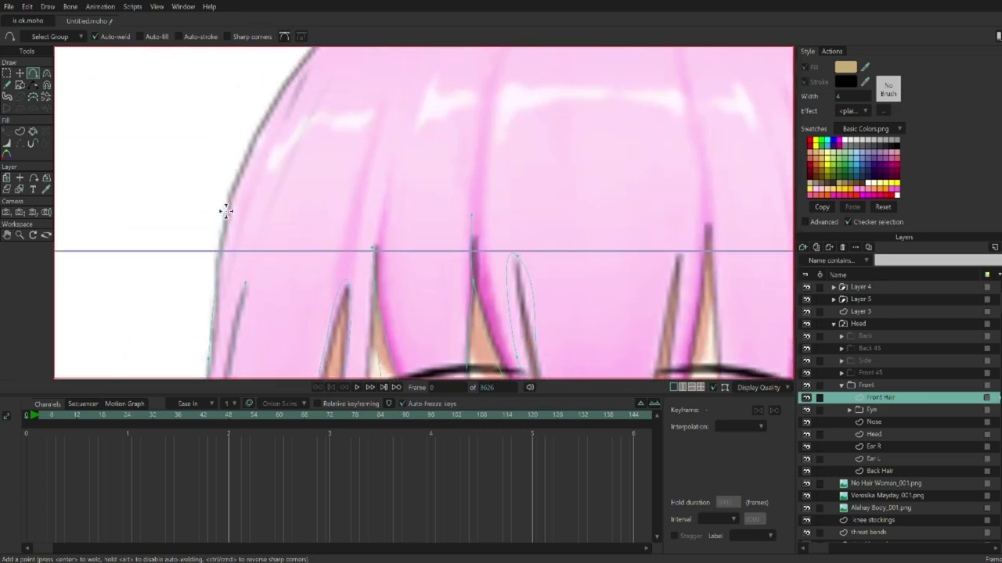
scroll(230, 221, "down", 3)
scroll(459, 134, "up", 1)
scroll(410, 130, "up", 4)
scroll(410, 131, "down", 3)
- Adjust the curvature of the half hair outline, making the strand tips and the notches between them sharp
key("c")
scroll(451, 277, "up", 6)
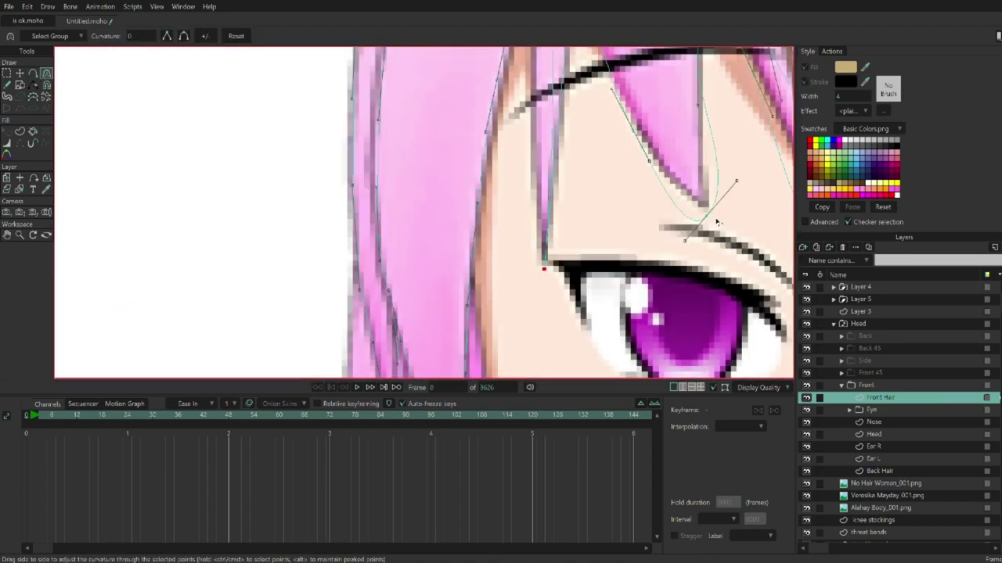
scroll(717, 223, "down", 3)
scroll(577, 157, "up", 7)
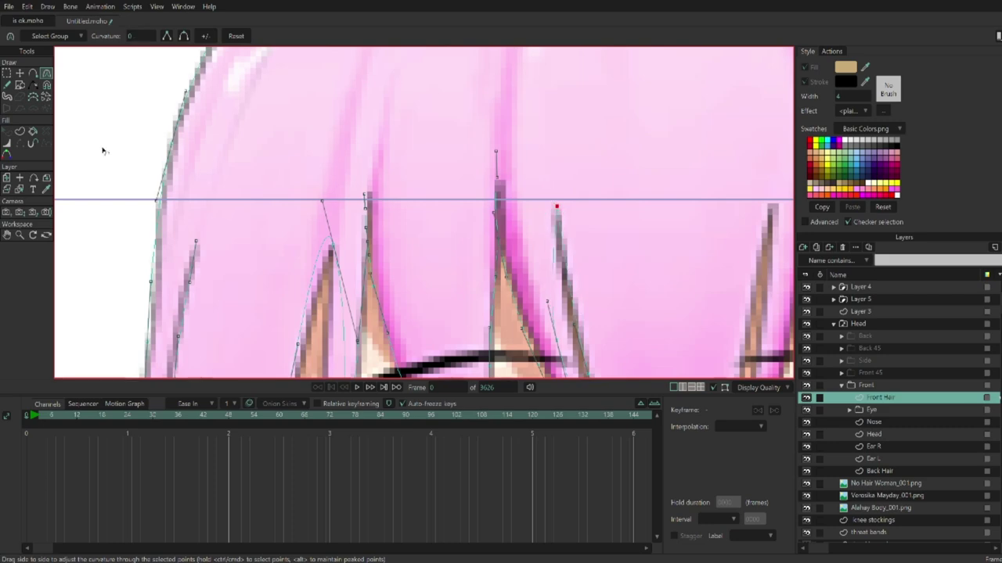
scroll(352, 188, "down", 3)
scroll(353, 186, "up", 3)
scroll(178, 67, "down", 1)
scroll(451, 247, "down", 4)
- Mirror a copy of the half hair outline to the opposite side, join it at the central strand tip and refine its curvature
key("ctrl+a")
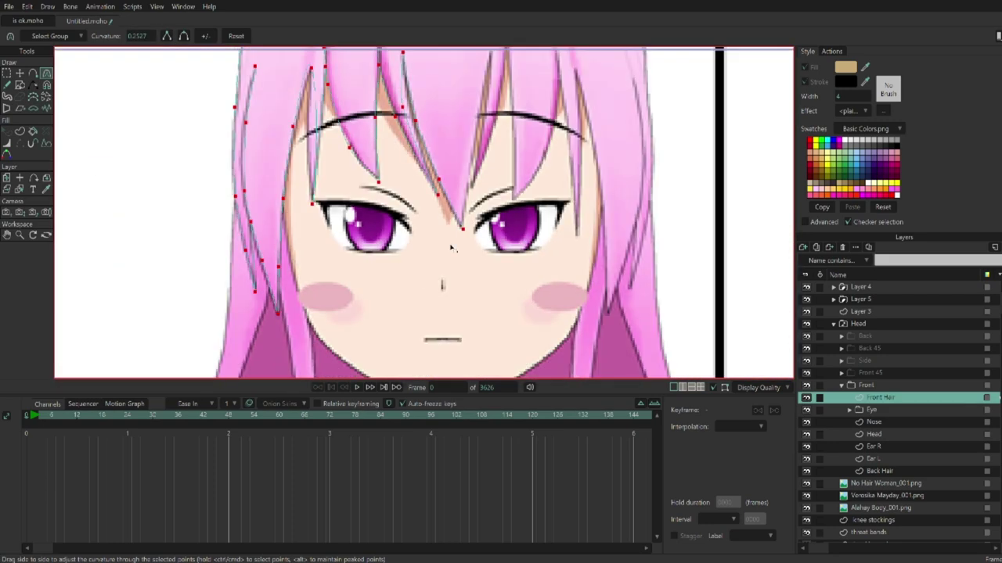
key("t")
left_click_drag(704, 54, 601, 166)
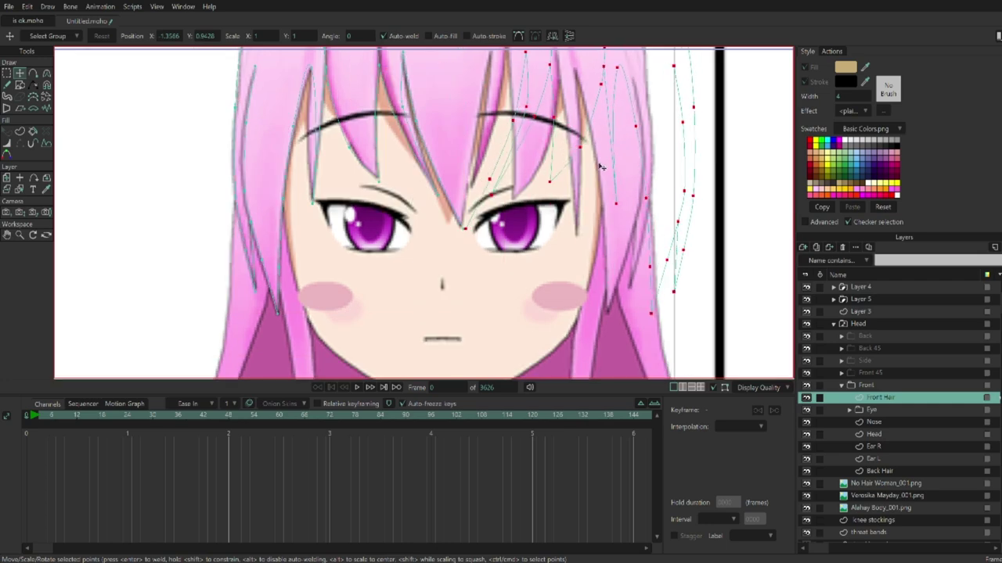
scroll(538, 192, "up", 5)
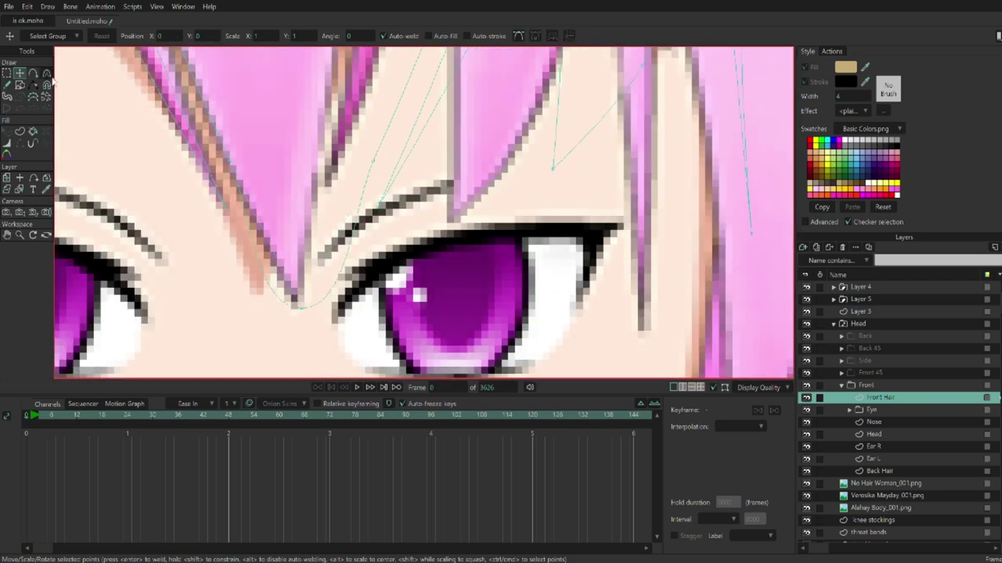
left_click(47, 73)
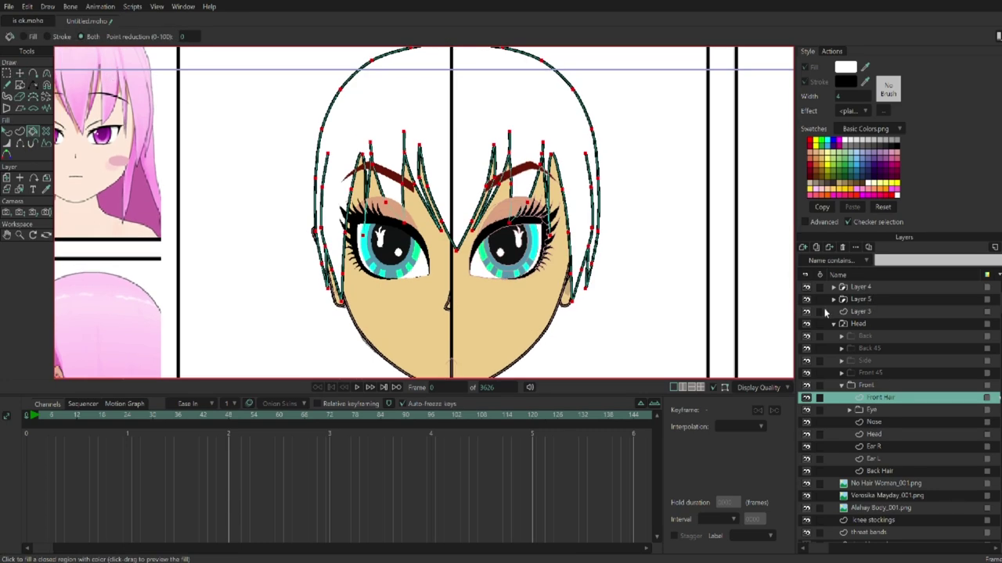
- Hide Layer 4 and Layer 5, create a group named Eyed above them, move Layer 4 into it and show that layer
left_click(806, 299)
left_click(852, 287)
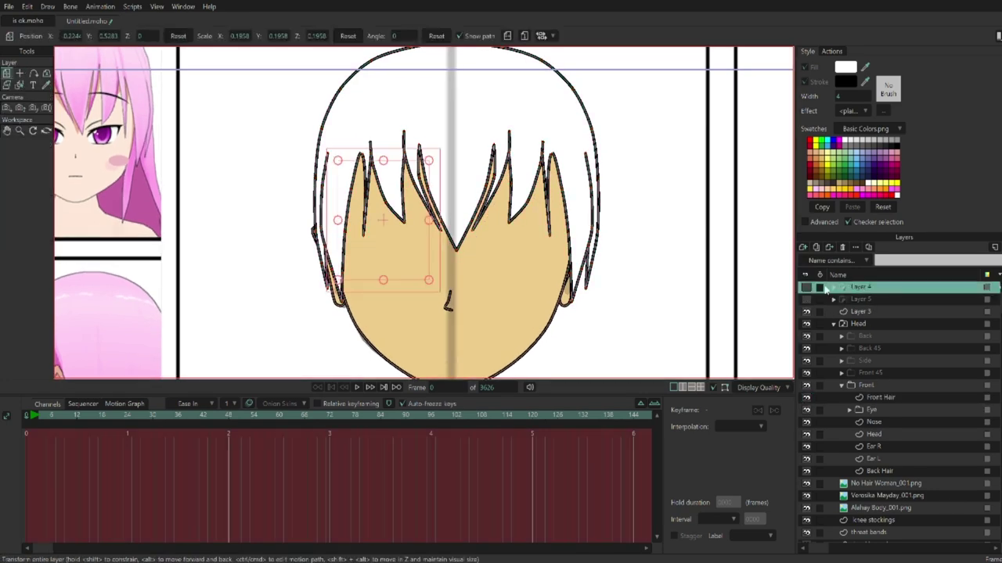
key("ctrl+shift+n")
type("Front")
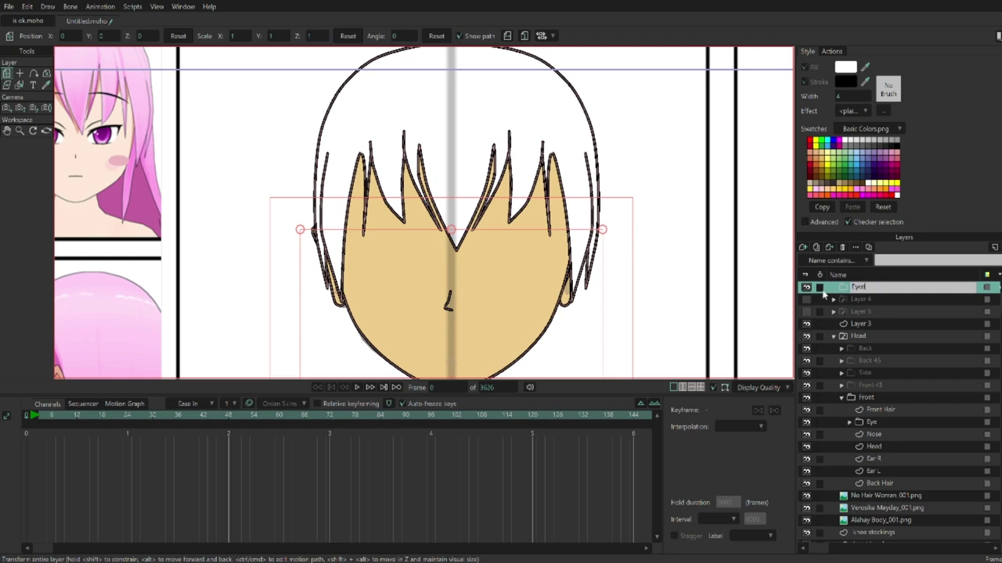
key("Return")
left_click(806, 300)
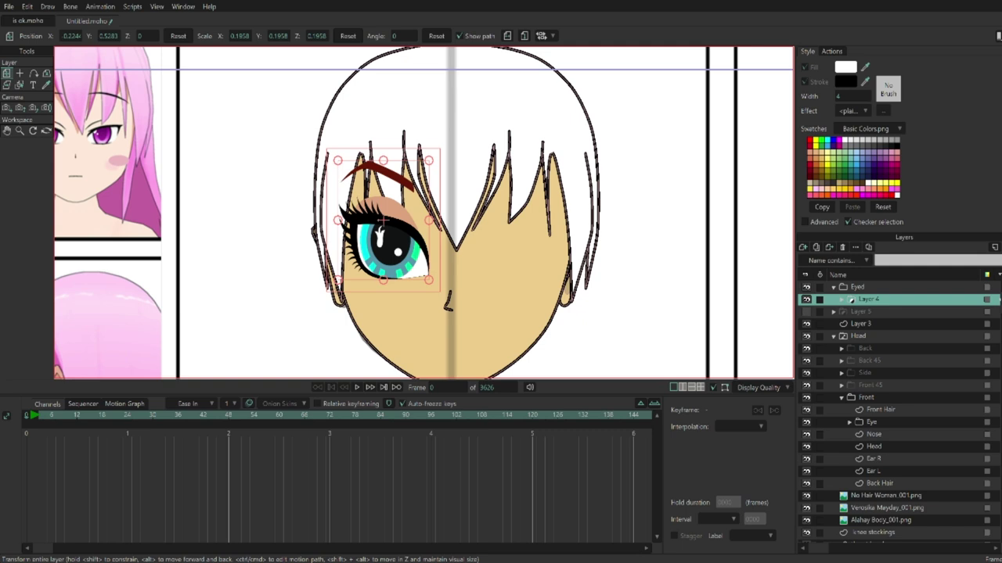
- Rename Layer 4 as Right Eye, move Layer 5 into the Eyed group, rename it Left Eye and make it visible
left_click(893, 311)
left_click_drag(888, 312, 872, 301)
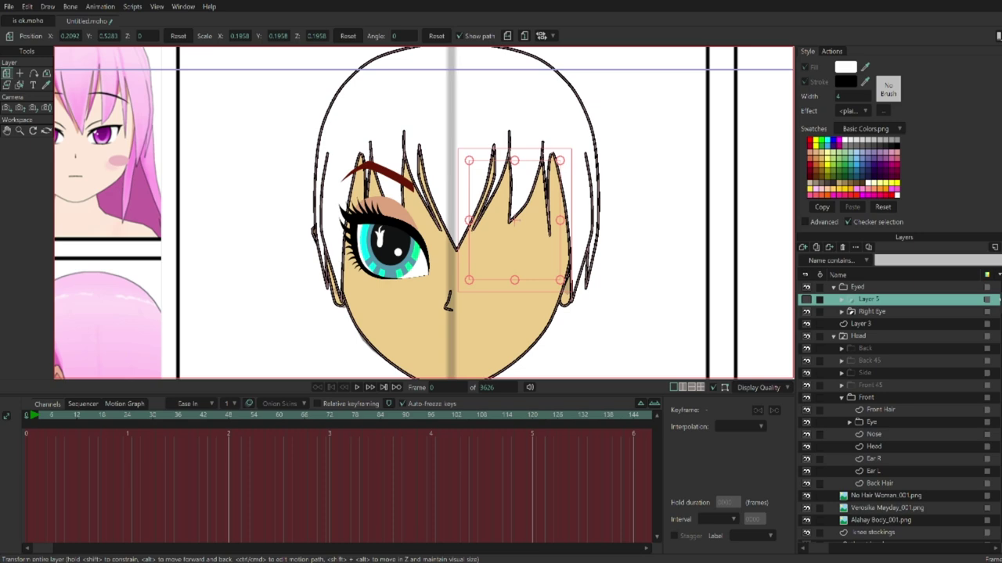
left_click(806, 299)
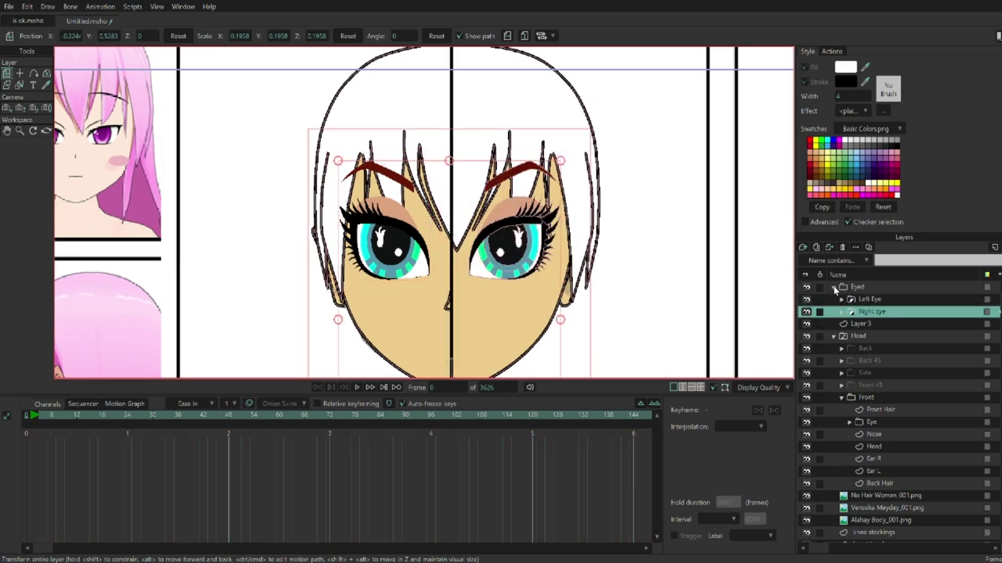
- Move the Eyed group into the Head's Front group, directly beneath the Front Hair layer
left_click(833, 287)
left_click(806, 288)
left_click(806, 287)
left_click_drag(857, 287, 897, 393)
left_click_drag(432, 296, 417, 221)
scroll(417, 221, "up", 2)
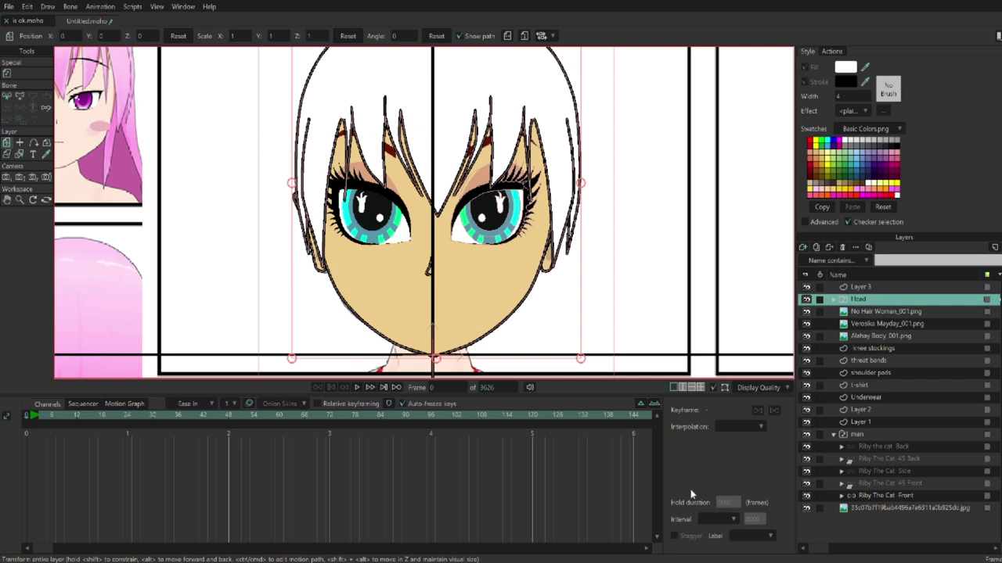
- Paste the Boy character group above the Head group and delete its first two sublayers
key("ctrl+v")
left_click(882, 312)
left_click(886, 324, "shift")
key("Delete")
- Take the Mouth group out of the Boy's front-view head, place it above the Boy group and hide Boy
left_click(839, 338)
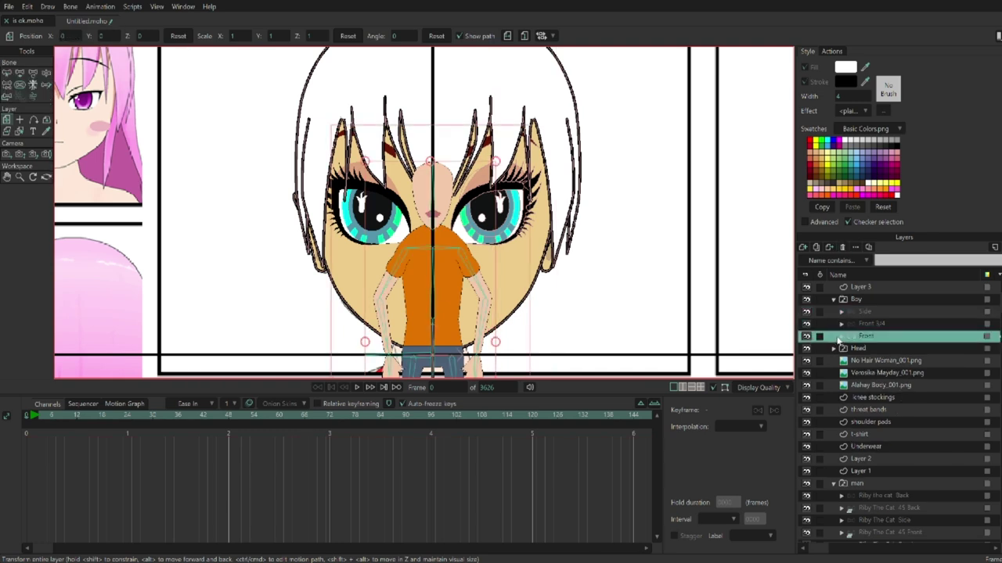
left_click(841, 337)
left_click(873, 494)
scroll(849, 448, "down", 2)
left_click(848, 449)
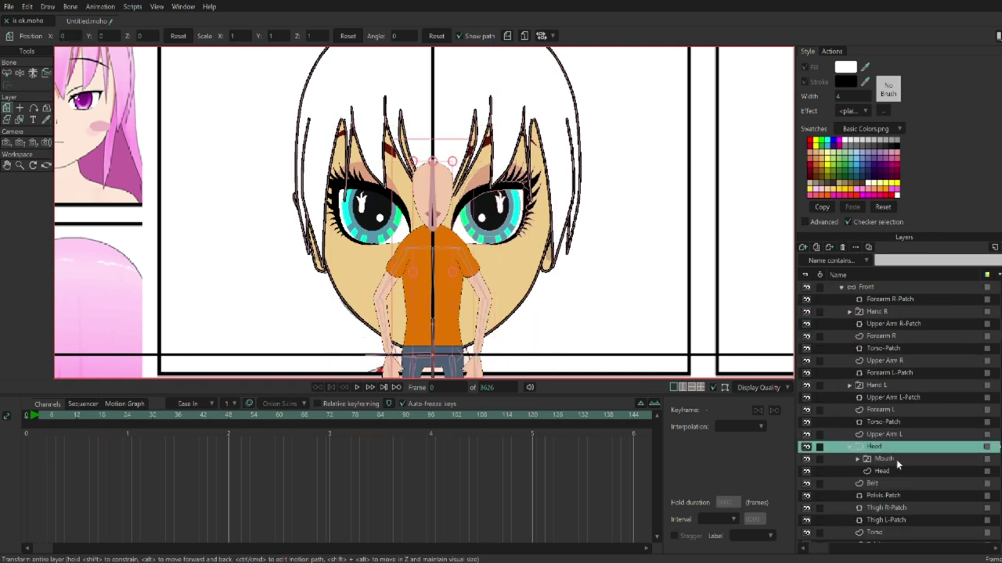
left_click(896, 460)
scroll(892, 375, "up", 2)
left_click_drag(890, 299, 828, 313)
left_click(806, 312)
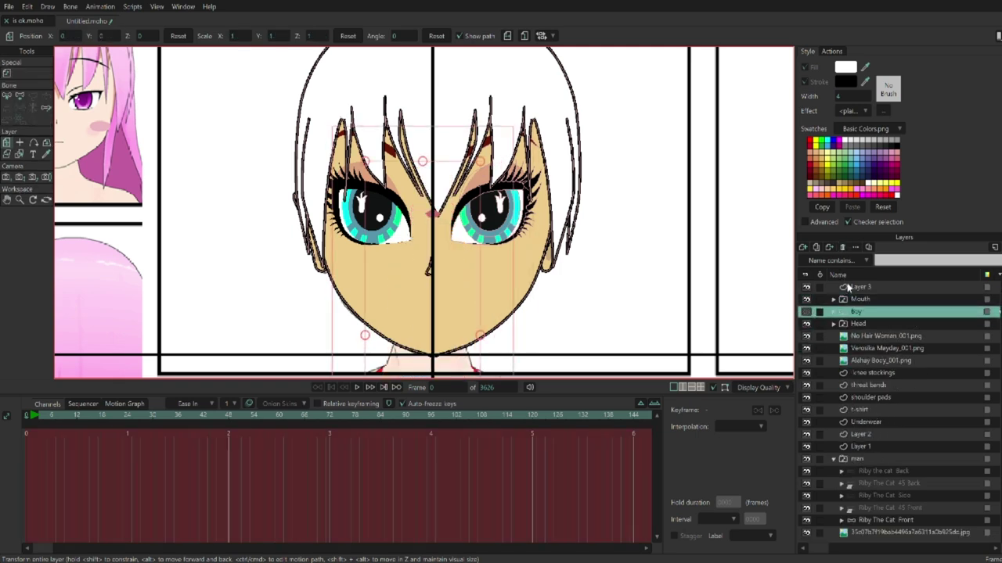
- Move the Mouth group between Nose and Head in the Front group and position the mouth between the nose and chin
left_click(879, 300)
left_click(834, 326)
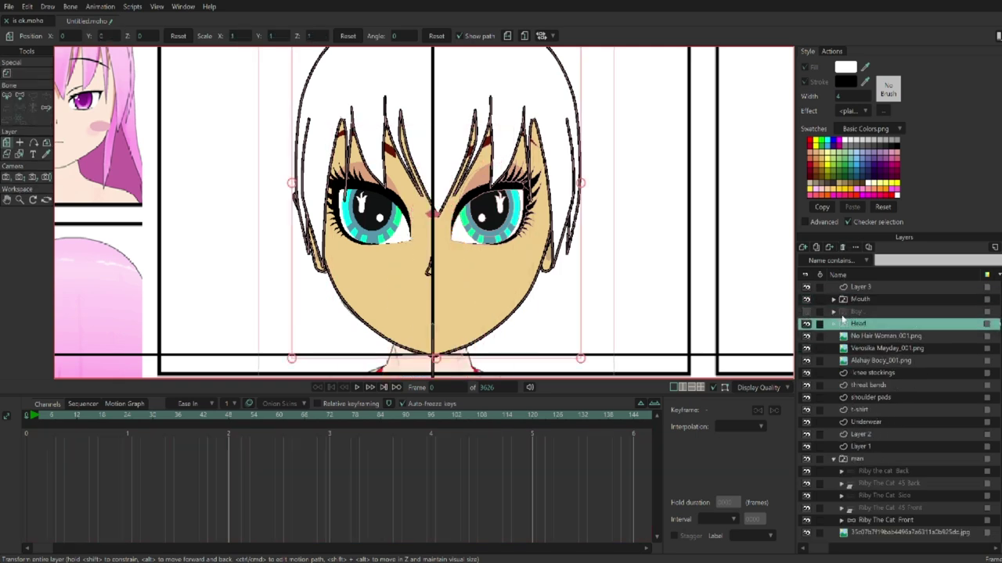
left_click(832, 323)
left_click(861, 299)
left_click_drag(861, 299, 861, 435)
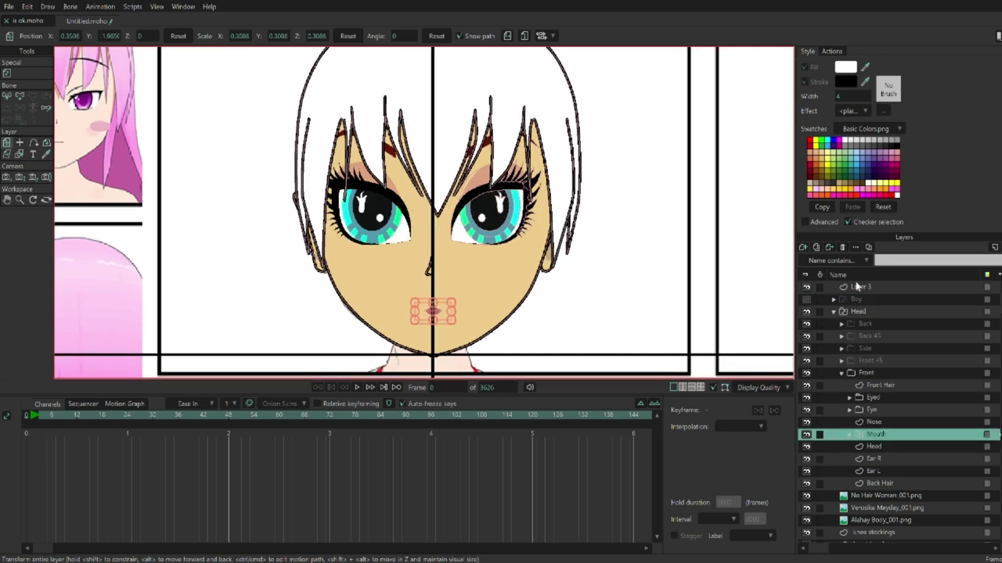
scroll(469, 195, "up", 5)
left_click_drag(469, 194, 484, 293)
- On the face's Head layer, draw a closed wavy stripe on the cheek below the right eye and adjust its curvature
scroll(550, 271, "down", 5)
left_click(873, 446)
scroll(354, 283, "up", 5)
mouse_move(206, 201)
left_mouse_down()
mouse_move(271, 211)
mouse_move(313, 258)
mouse_move(373, 282)
left_mouse_up()
mouse_move(287, 270)
left_mouse_down()
mouse_move(259, 224)
mouse_move(207, 202)
left_mouse_up()
key("c")
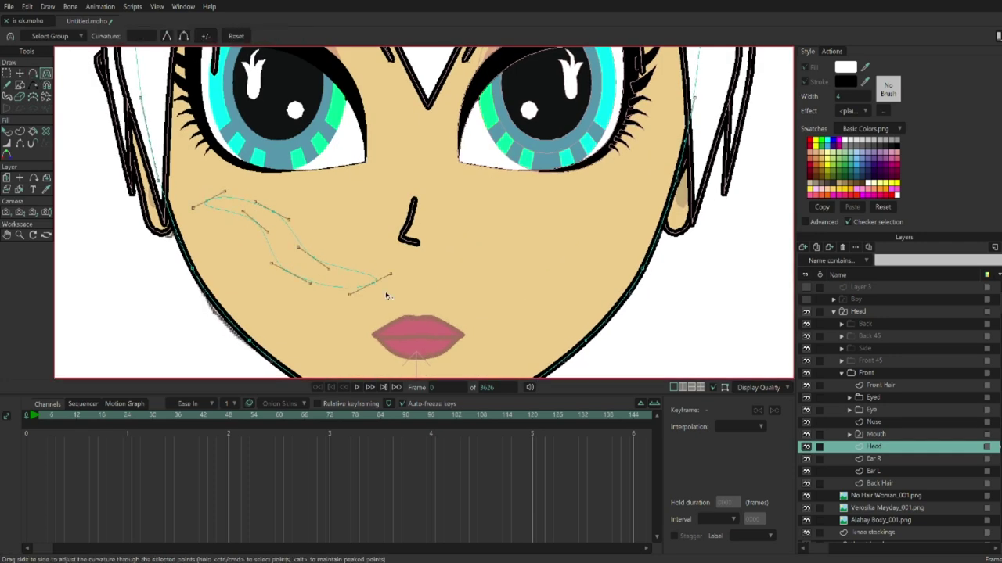
scroll(386, 296, "left", 5)
scroll(386, 296, "right", 5)
scroll(386, 296, "down", 2)
- Scale down the cheek stripe and create a shape from it with black fill and black stroke
key("t")
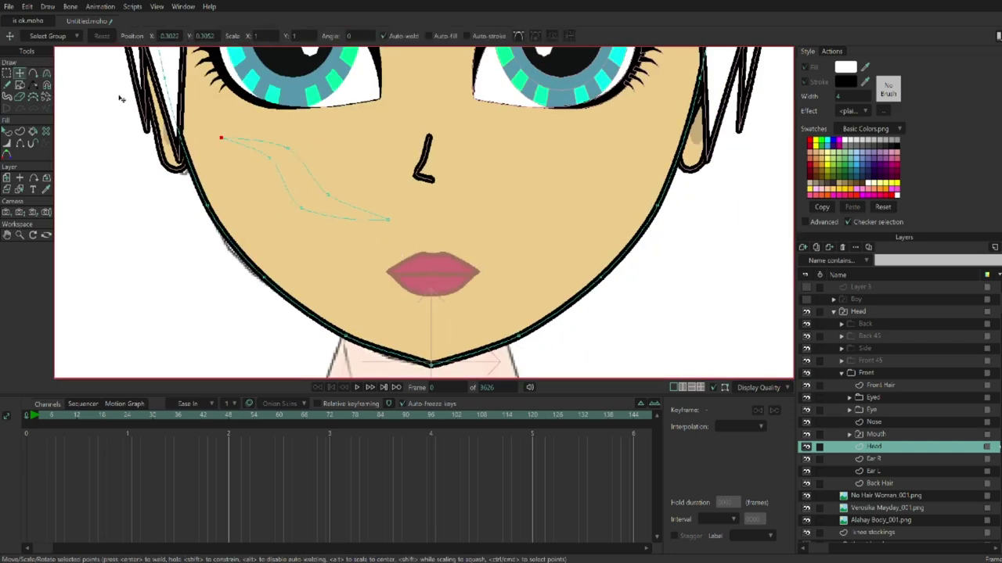
double_click(177, 140)
double_click(384, 219)
left_click_drag(389, 221, 328, 190)
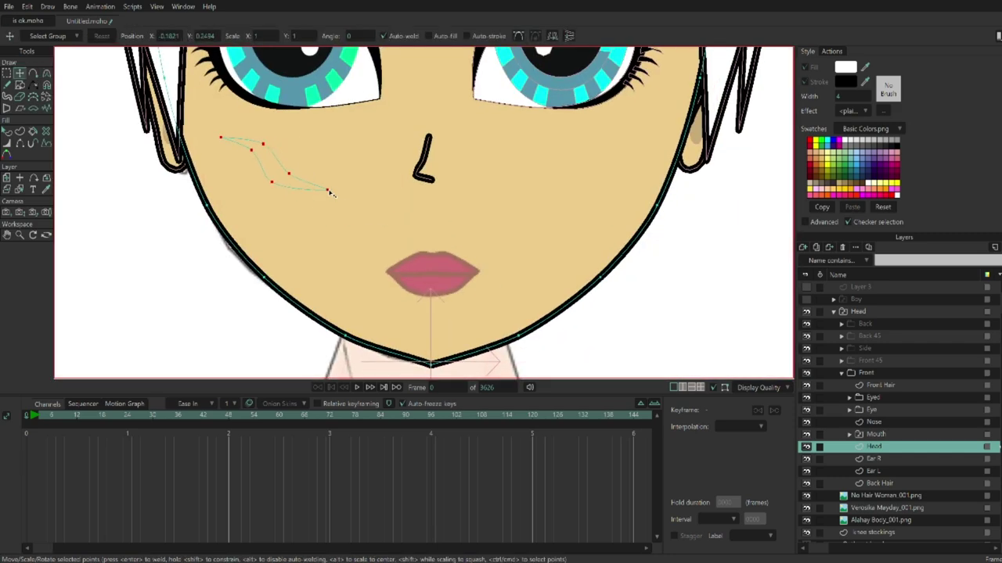
key("u")
key("space")
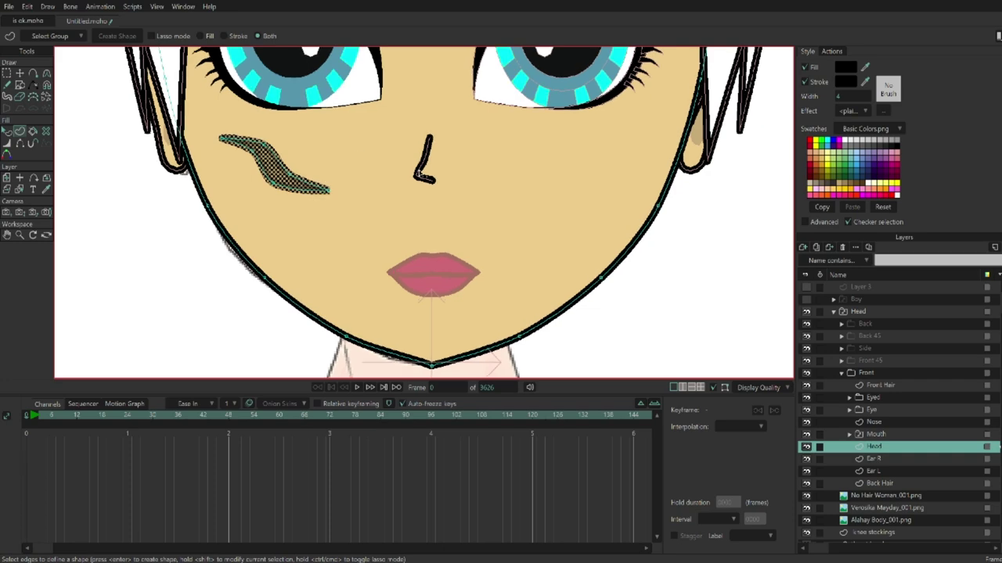
- Duplicate the cheek stripe, place the copy directly beneath the original and scale it slightly smaller
scroll(305, 227, "up", 2)
key("t")
key("ctrl+c")
key("ctrl+v")
left_click_drag(305, 227, 302, 297)
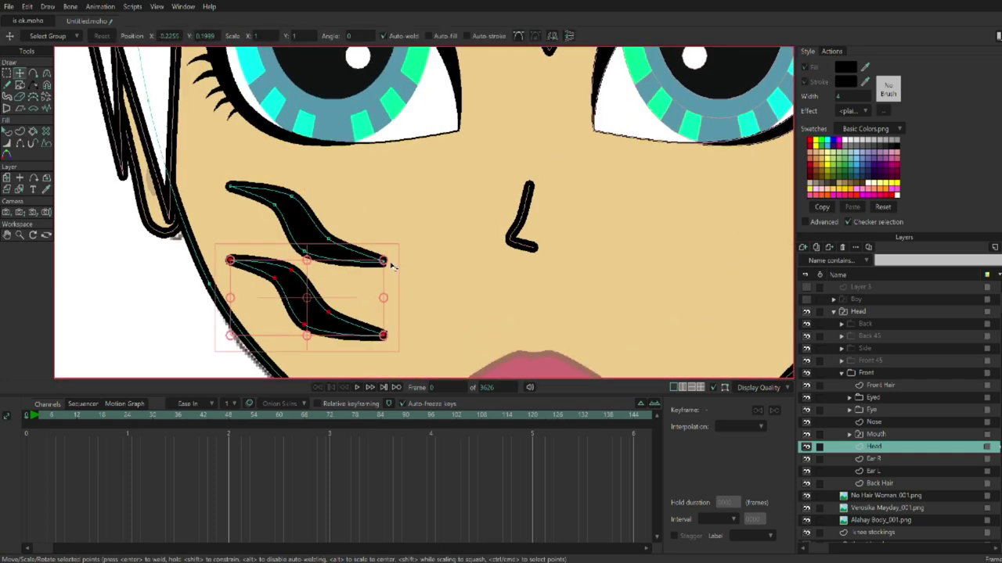
left_click_drag(383, 338, 357, 335)
- Thin the outlines of both cheek stripes so that their ends taper to sharp points
left_click(6, 142)
left_click(230, 273)
left_click(356, 335)
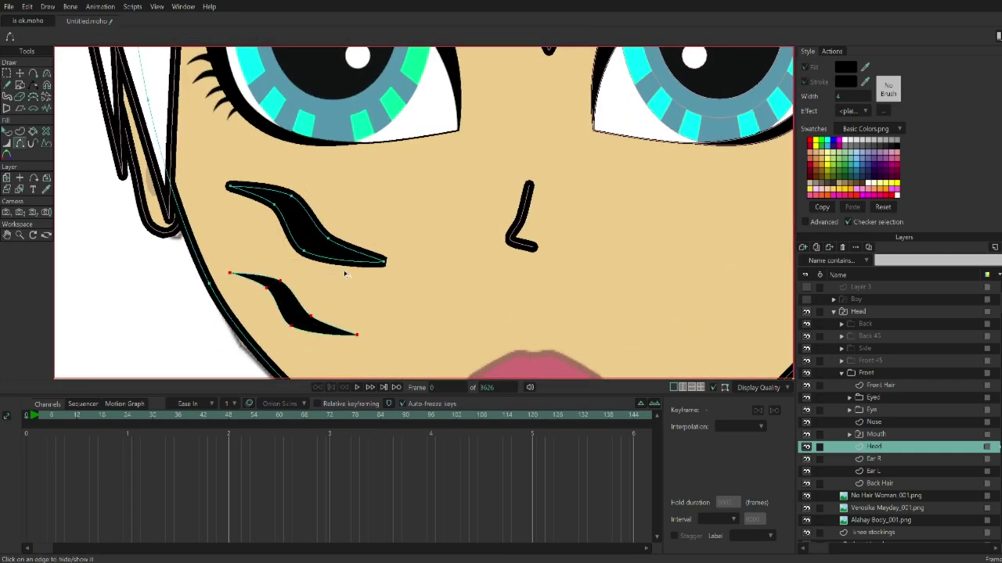
left_click(384, 261)
left_click(230, 186)
- Copy both cheek stripes to the opposite cheek and flip the copies horizontally
key("t")
left_click_drag(212, 169, 391, 348)
left_click_drag(335, 289, 614, 232)
key("ctrl+c")
key("ctrl+v")
left_click(552, 36)
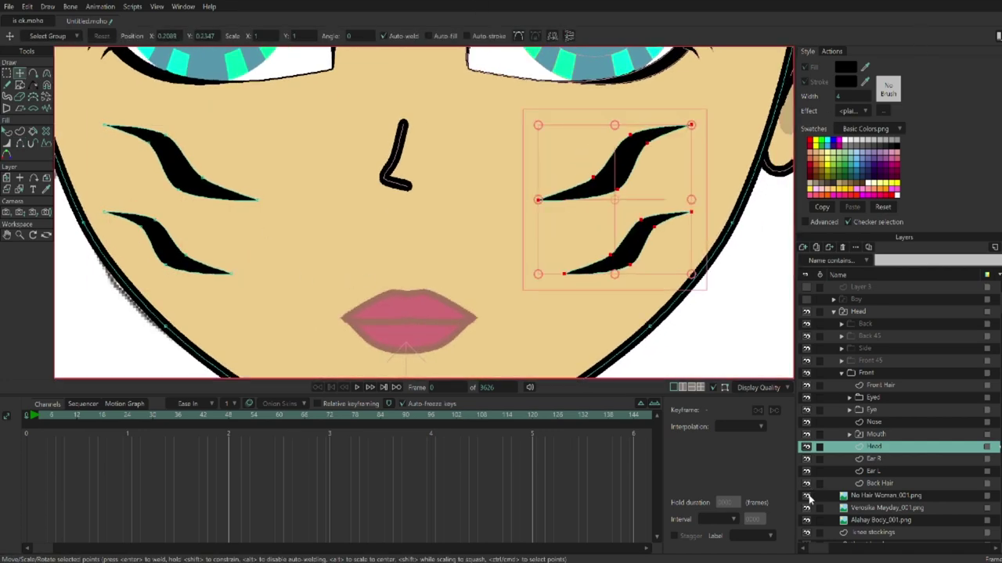
- Hide the No Hair Woman_001.png and Verosika Mayday_001.png reference images
scroll(501, 207, "down", 3)
scroll(501, 207, "up", 2)
scroll(500, 206, "up", 3)
scroll(598, 280, "right", 10)
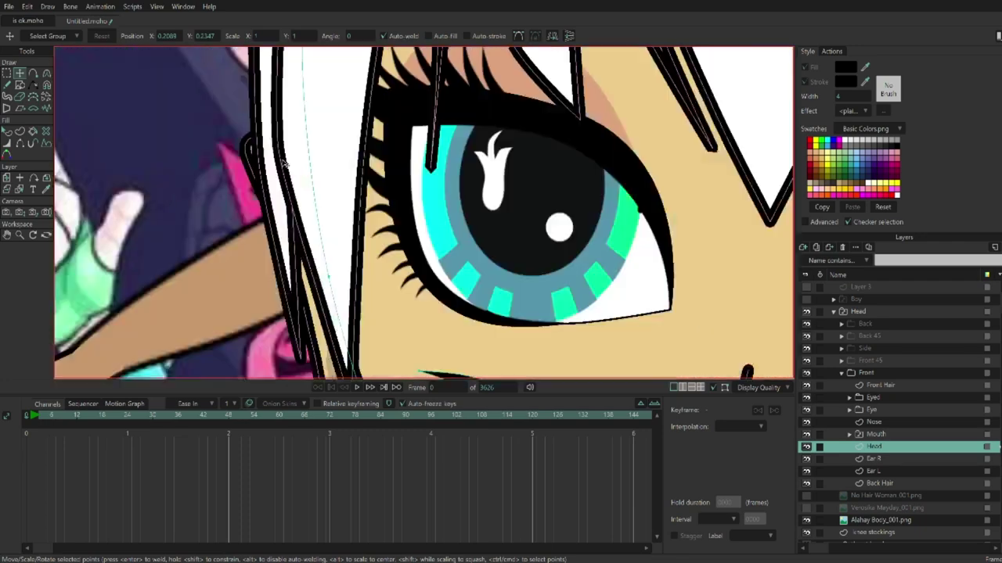
- Give the lips in the rest mouth layer a dark purple fill and a black stroke
left_click(19, 189)
left_click(422, 176)
key("q")
left_click(415, 180)
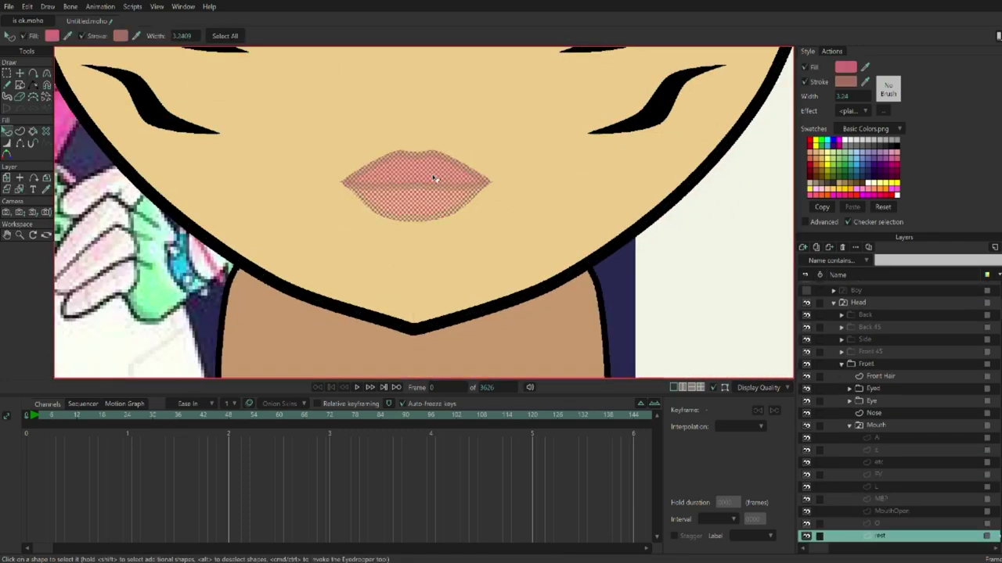
left_click(882, 165)
left_click(896, 148, "shift")
scroll(655, 273, "down", 5)
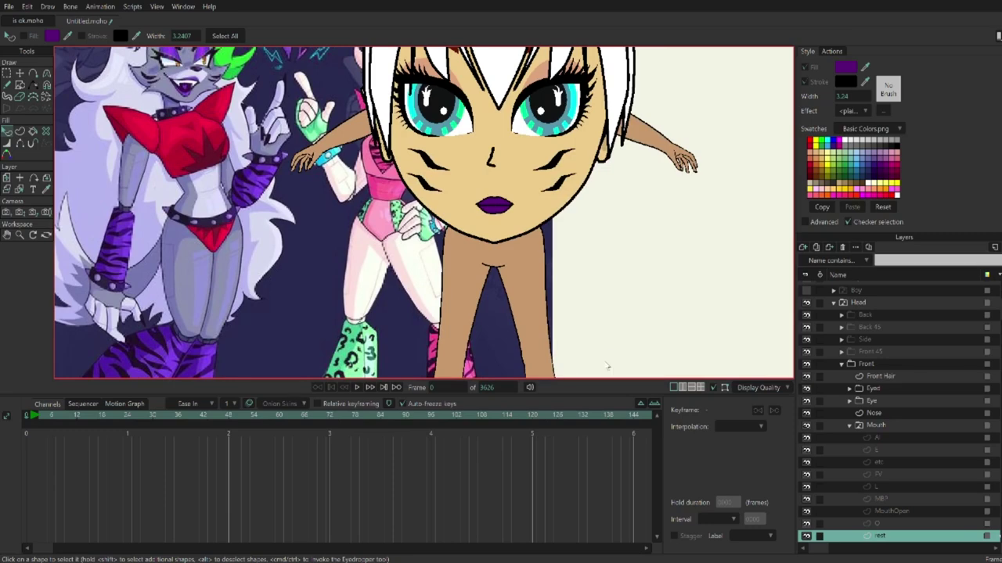
- Recolour the AI and E mouth layers with black outlines and dark purple lips
left_click(877, 438)
scroll(516, 205, "up", 5)
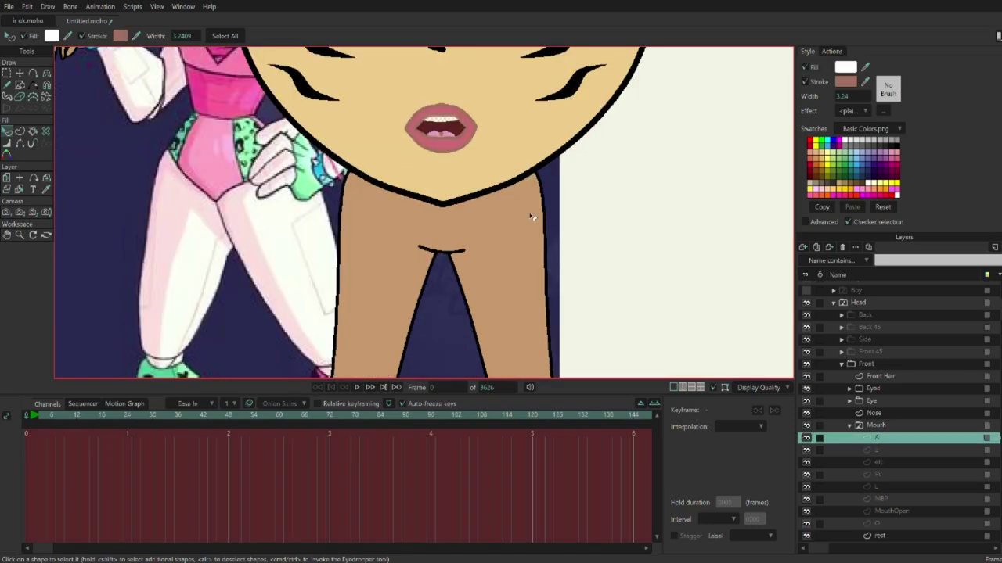
key("ctrl+a")
left_click(898, 149)
left_click(568, 206)
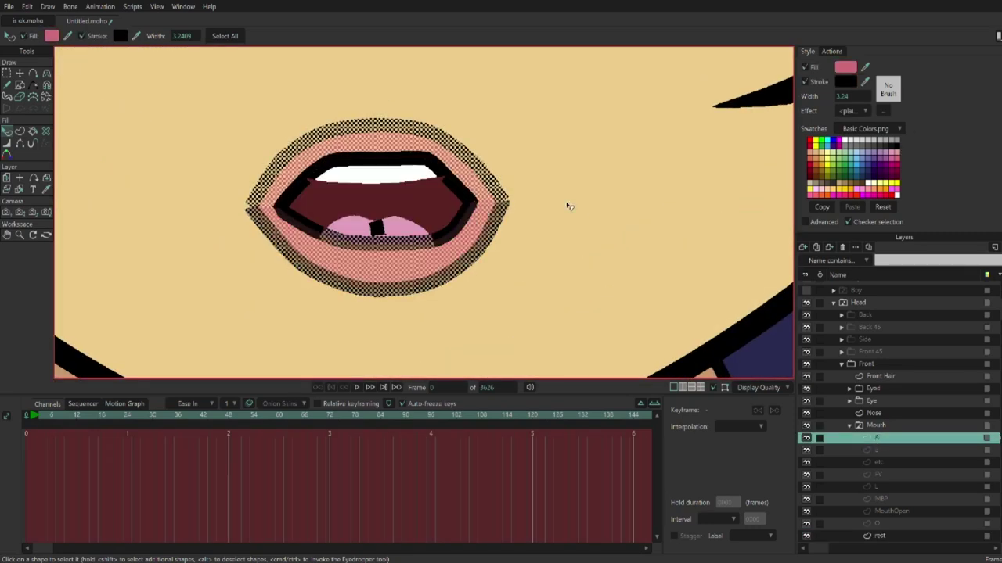
left_click(876, 450)
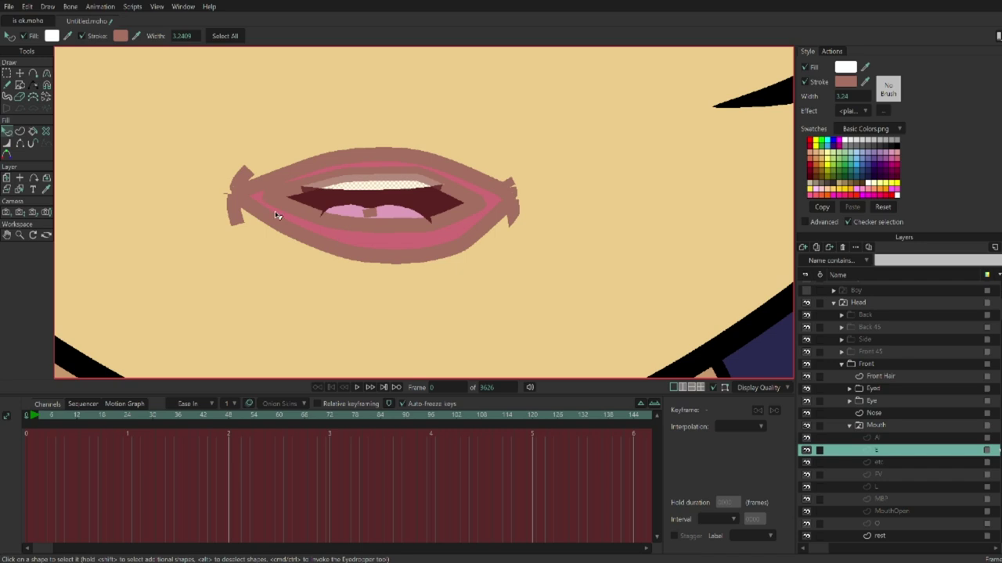
key("ctrl+a")
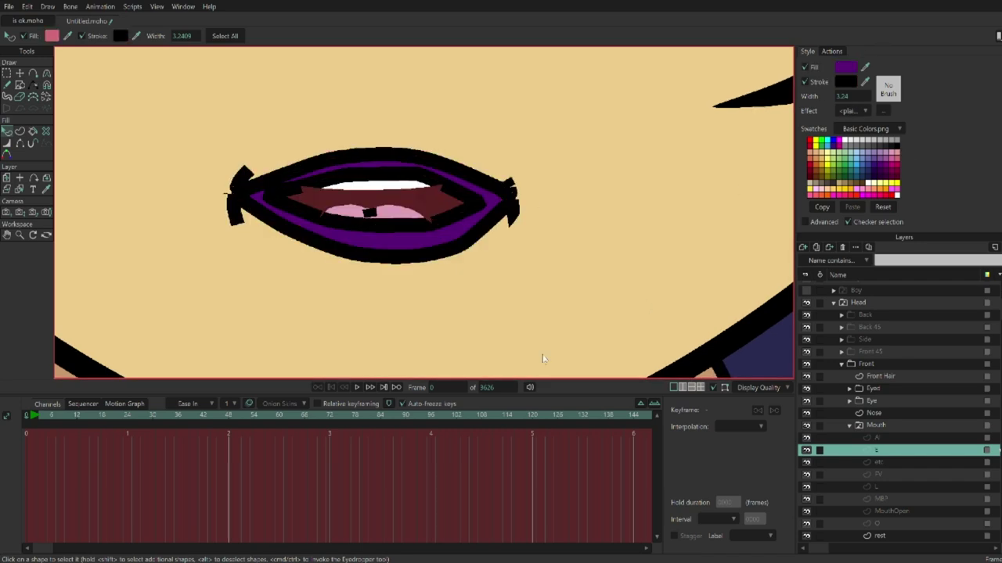
- Recolour the etc and FV mouth layers with black outlines and dark purple lips, keeping the teeth white
left_click(887, 463)
key("ctrl+a")
left_click(898, 147, "shift")
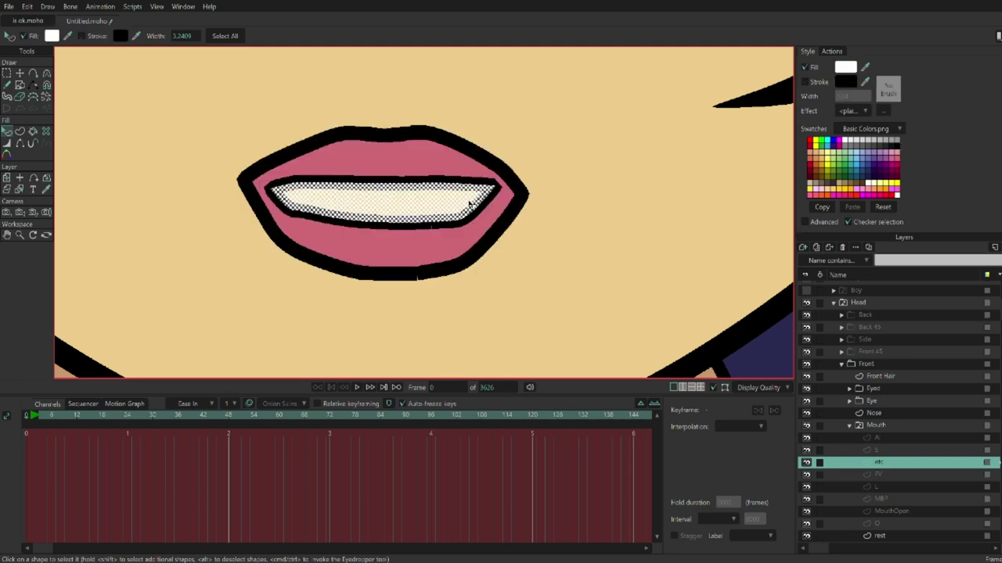
left_click(505, 192)
left_click(881, 476)
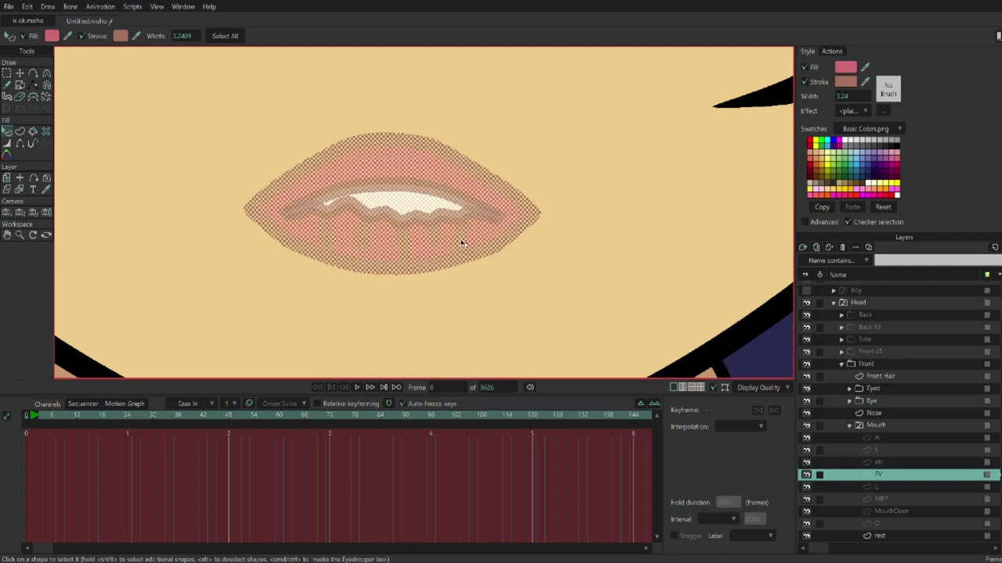
- Apply black strokes and a dark purple lip fill to the L and MBP mouth layers
left_click(877, 487)
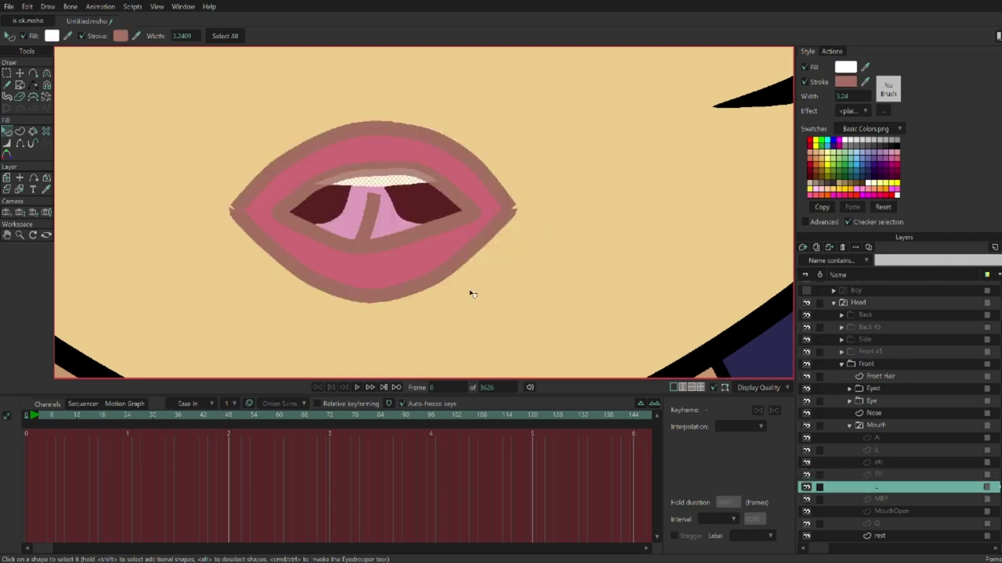
left_click(900, 144)
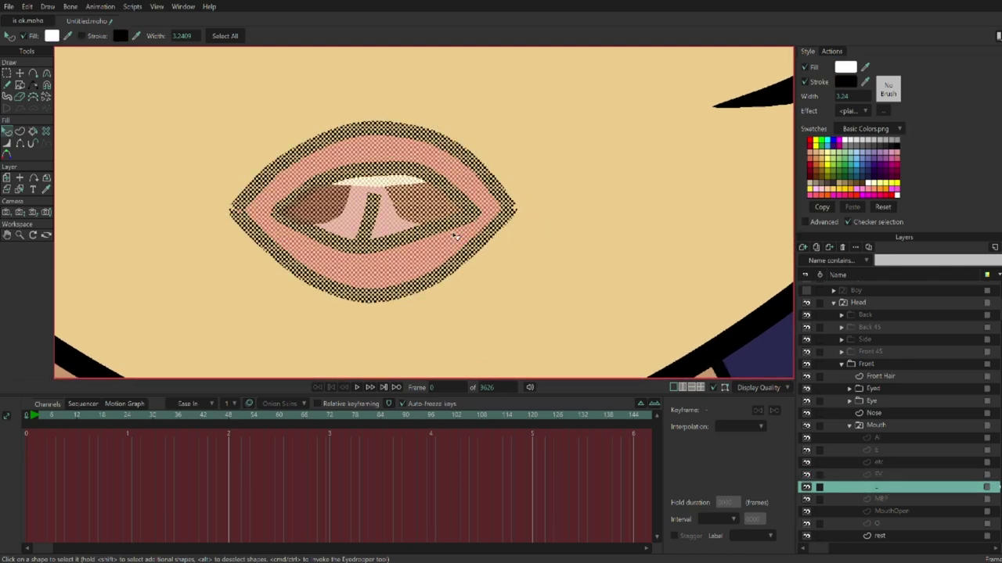
left_click(836, 141)
left_click(878, 499)
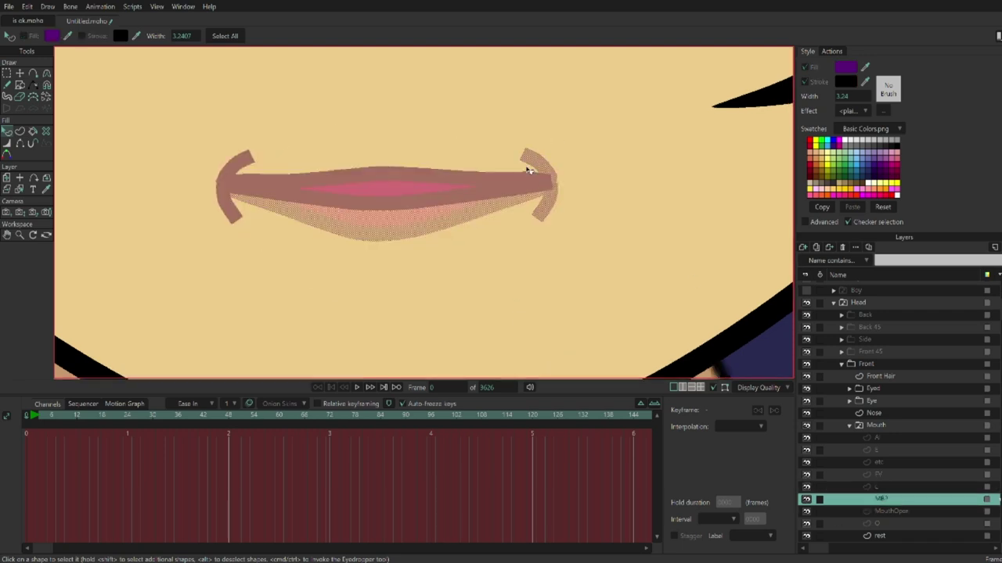
left_click(900, 147)
left_click(836, 141)
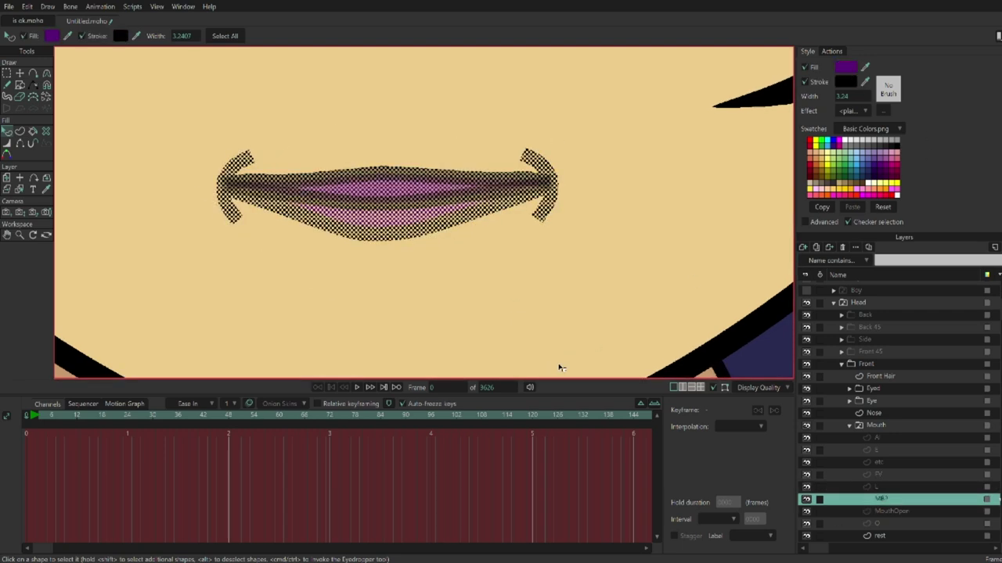
- Apply black outlines and a dark purple lip fill to the MouthOpen and O mouth layers
left_click(890, 511)
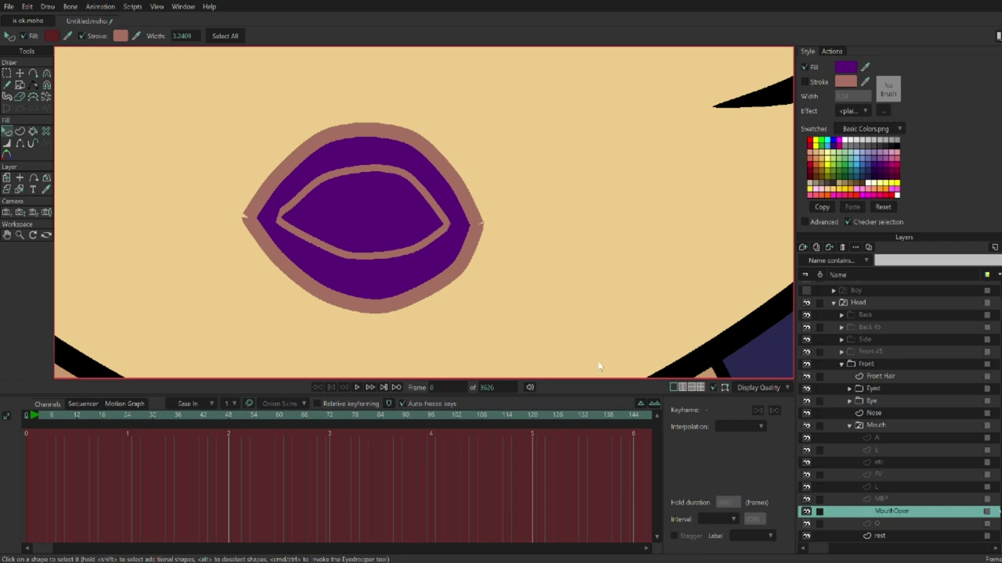
left_click(900, 147)
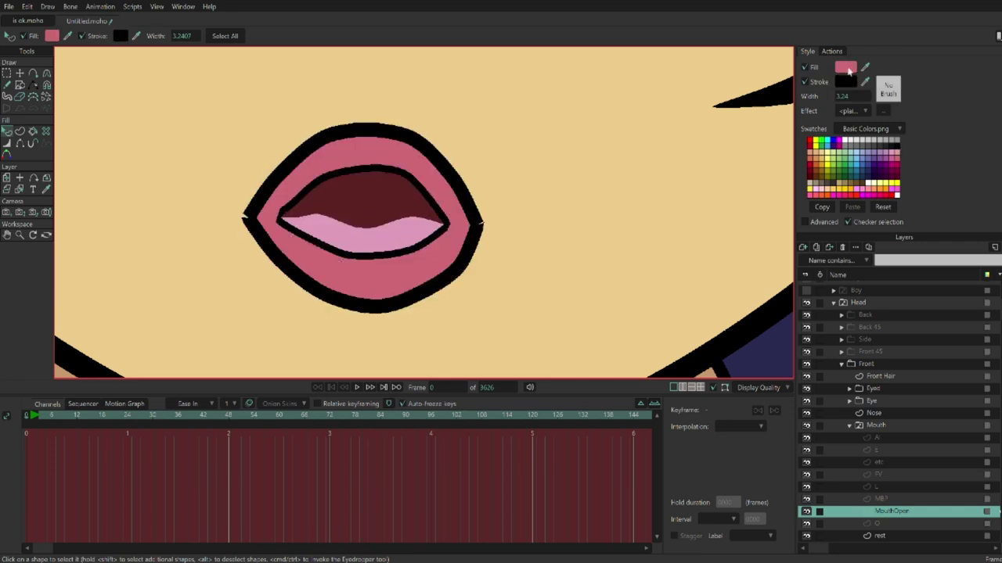
left_click(835, 141)
left_click(891, 523)
left_click(391, 258)
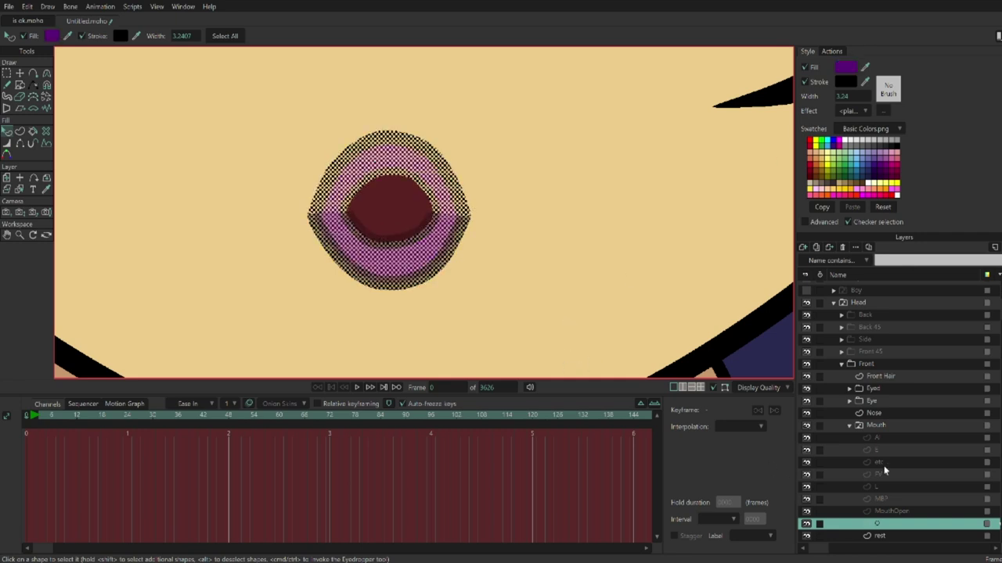
- Recolour the U and WQ mouth layers with black outlines and dark purple lips, leaving the inner mouth dark red
scroll(873, 470, "down", 1)
left_click(880, 511)
left_click(897, 523)
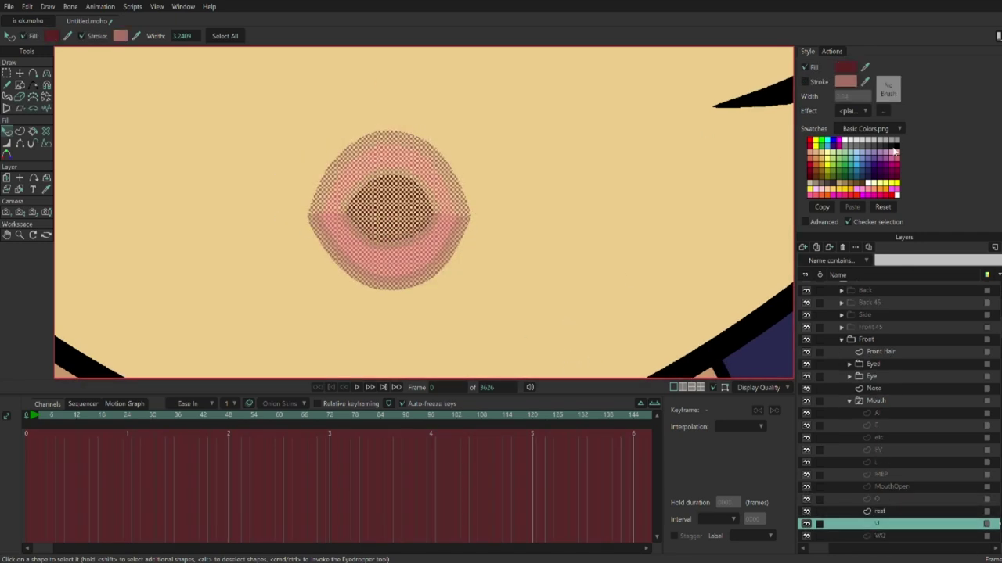
left_click(387, 200, "alt")
left_click(879, 536)
scroll(856, 505, "down", 3)
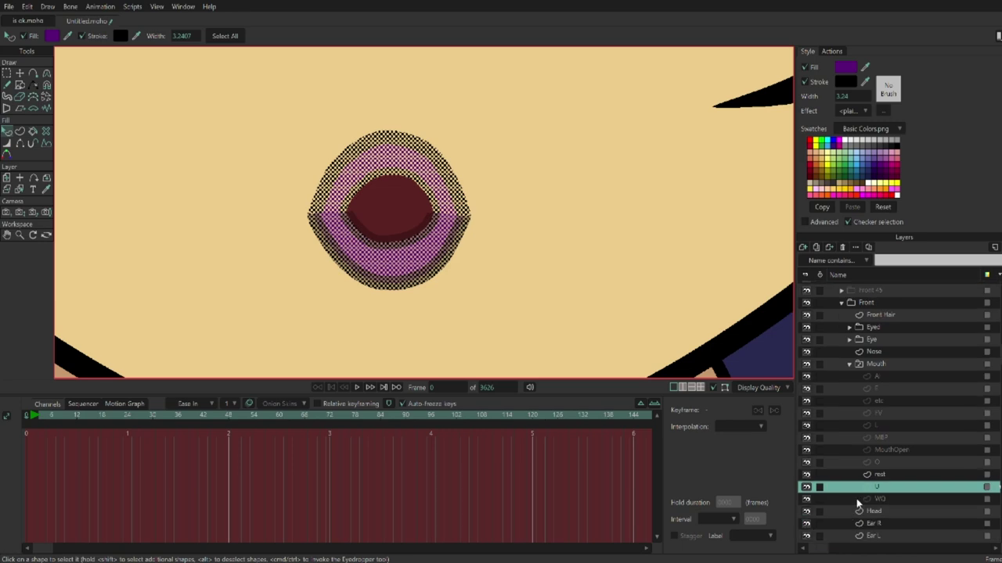
key("ctrl+a")
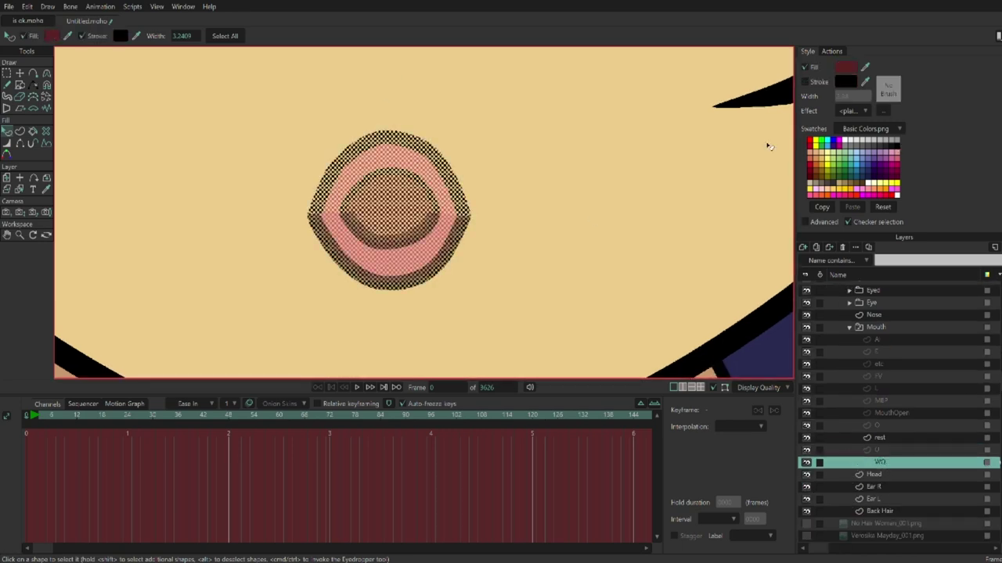
scroll(566, 302, "down", 5)
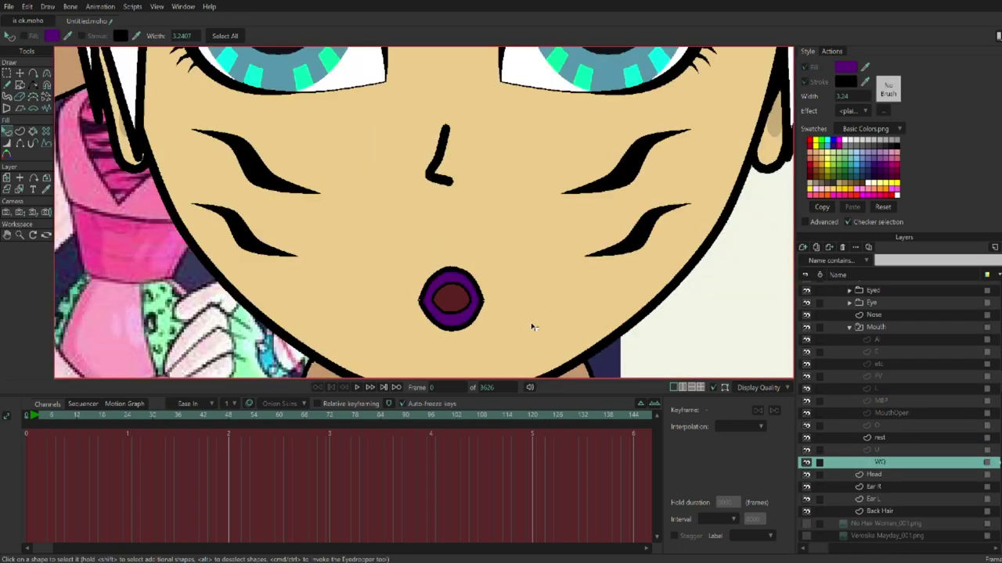
- Recolour the Right Eye group's eyeshadow layer with the dark purple fill
left_click(876, 326)
scroll(481, 249, "up", 5)
scroll(480, 249, "down", 4)
scroll(313, 141, "up", 6)
left_click(275, 129)
key("q")
left_click(275, 129)
left_click_drag(587, 284, 349, 279)
key("ctrl+alt")
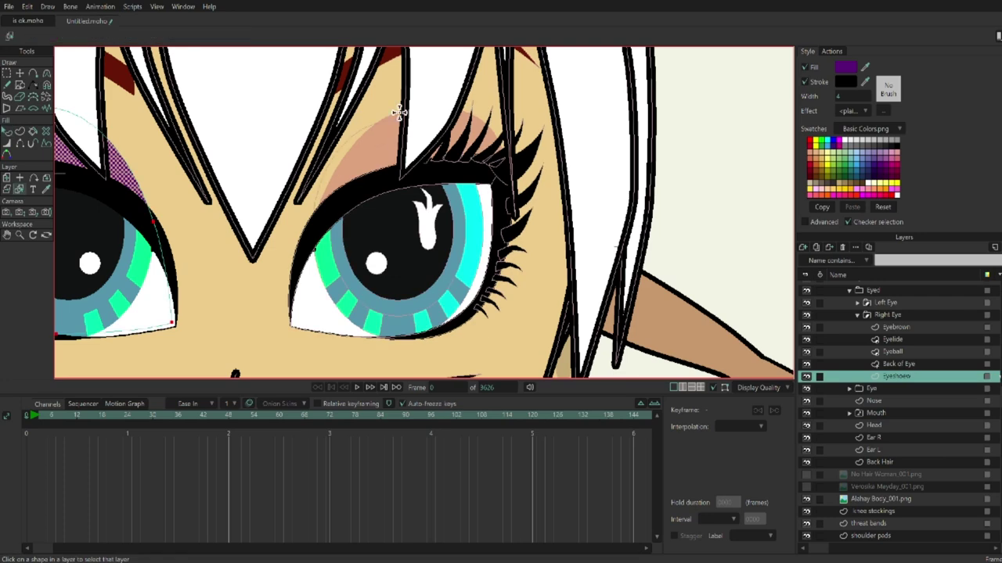
- Apply the same dark purple fill to the Left Eye group's eyeshadow layer
left_click(398, 110)
key("i")
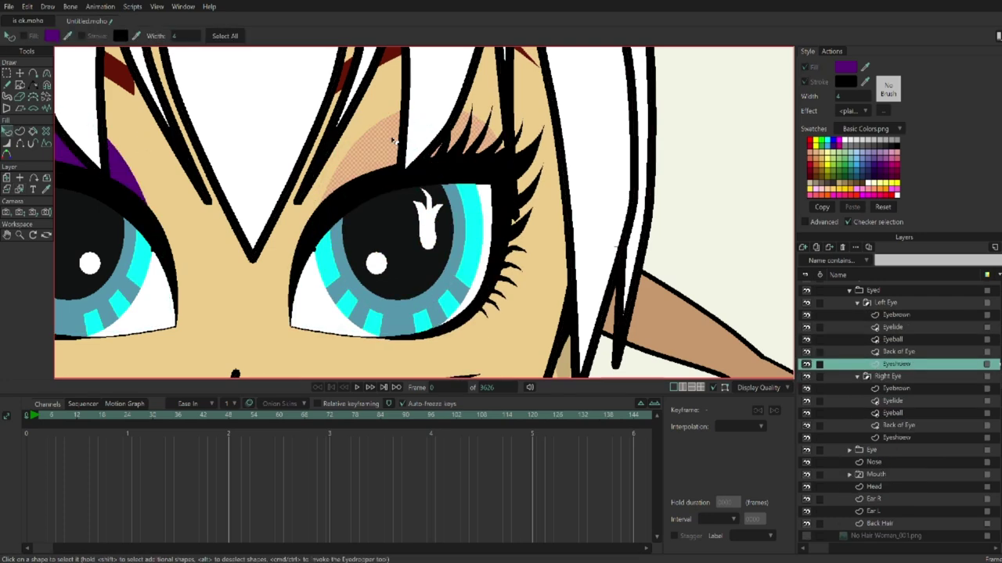
left_click_drag(313, 235, 475, 194)
scroll(622, 161, "down", 1)
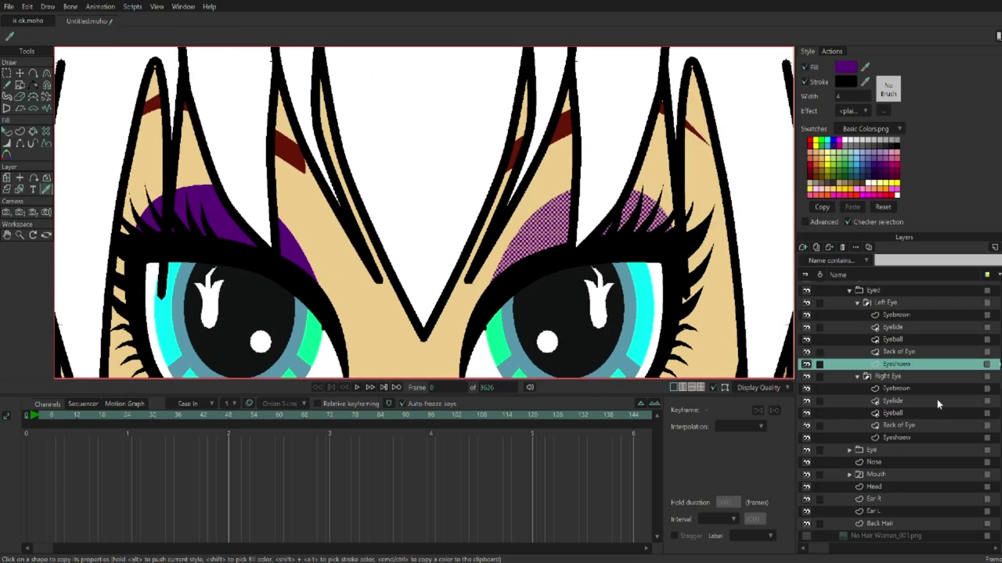
- Recolour the eyebrow layers of both the Left Eye and Right Eye groups with a very dark purple fill
left_click(896, 314)
left_click(570, 134)
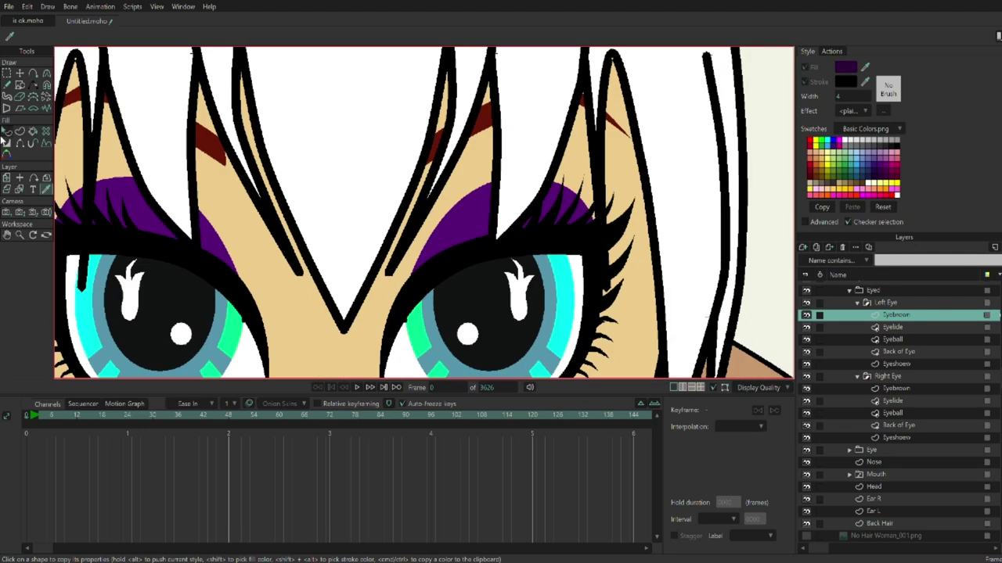
left_click(6, 131)
left_click(493, 117)
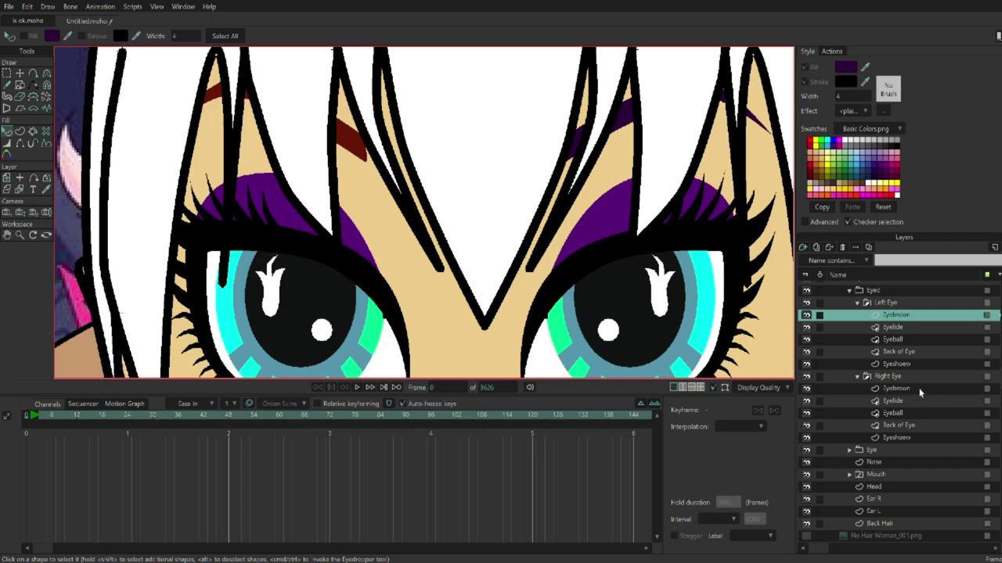
left_click(268, 101)
left_click(883, 181)
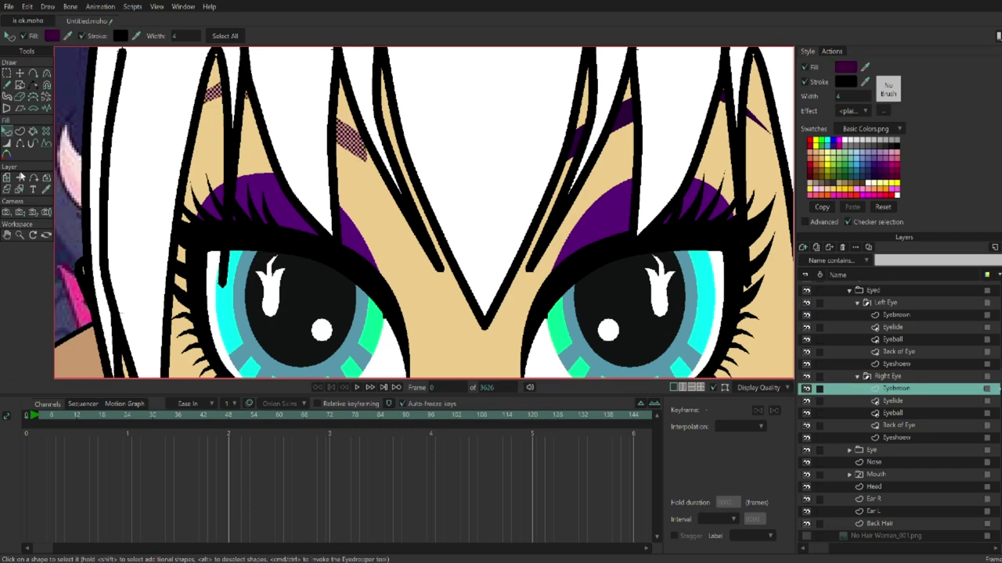
left_click(45, 188)
key("ctrl+r")
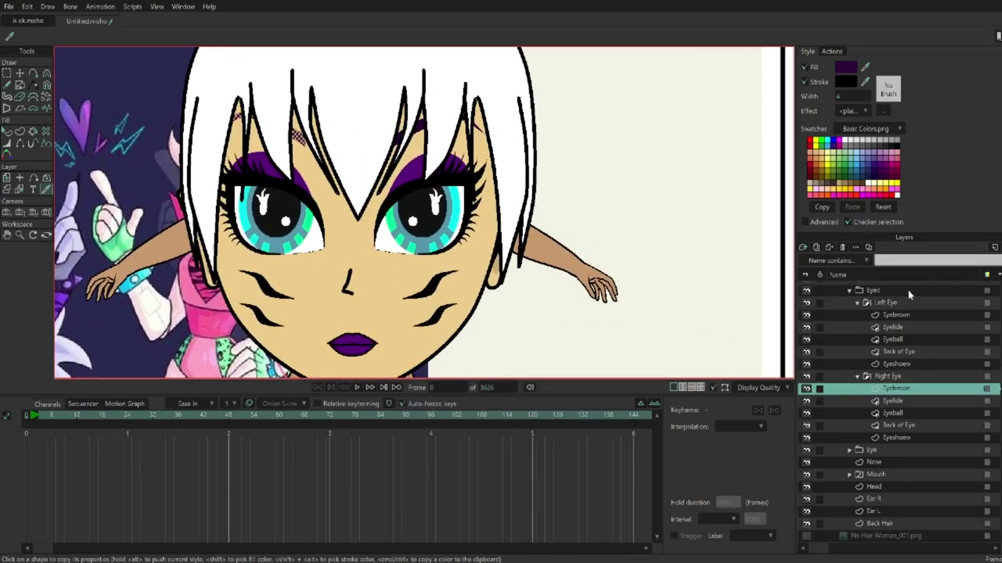
- Move the human glamrock mangle_001.png reference layer directly below the Head group
scroll(907, 313, "up", 3)
left_click(837, 311)
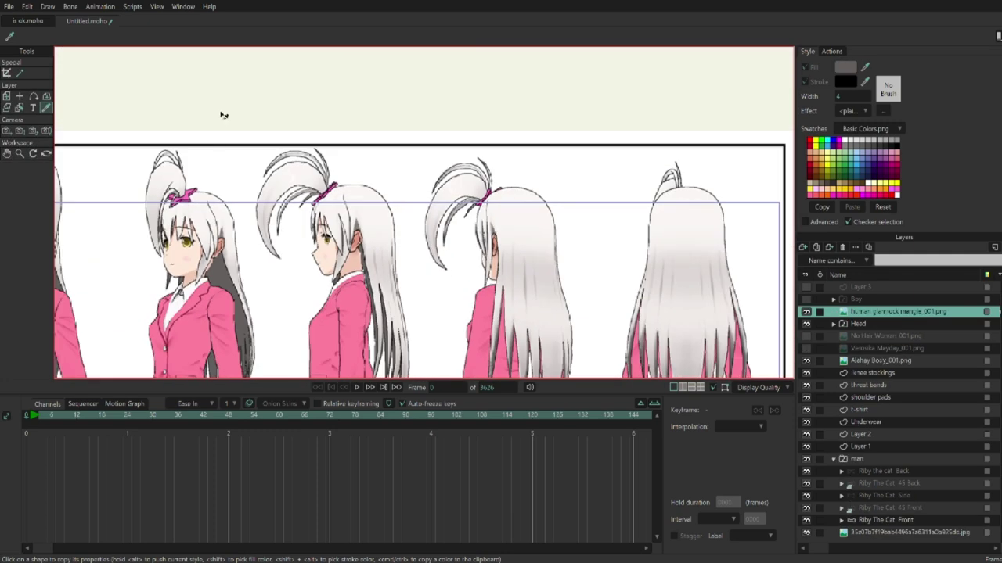
left_click(495, 263)
left_click_drag(873, 335, 875, 331)
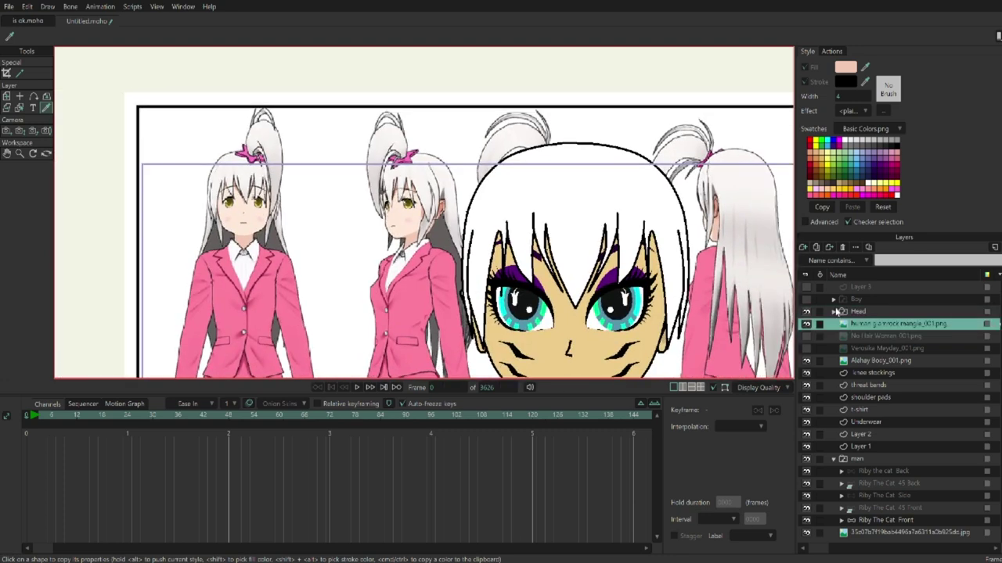
- Add an empty second front hair layer above Front Hair inside the Head's Front group
left_click(837, 312)
left_click(832, 312)
left_click(865, 373)
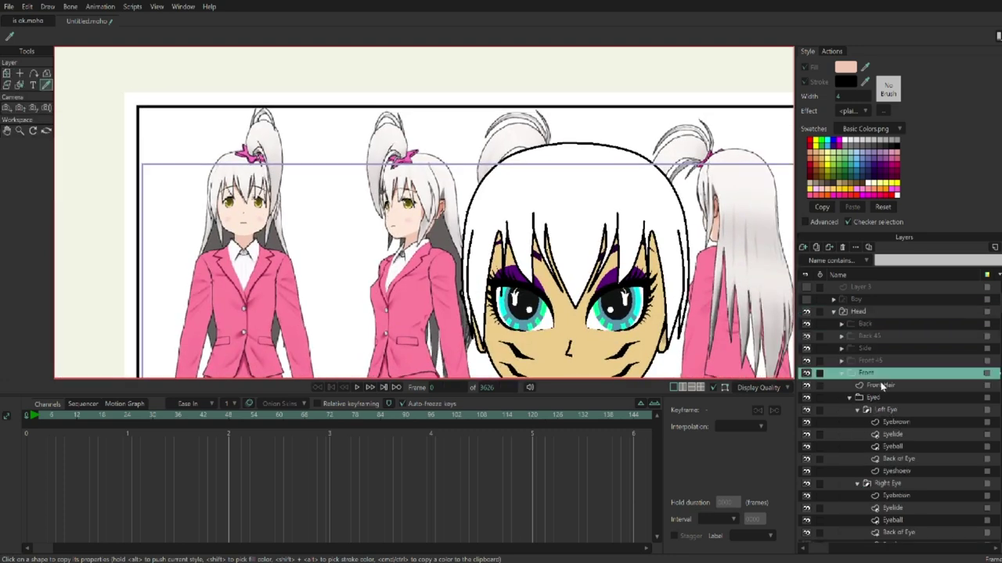
left_click(880, 385)
left_click(7, 73)
- Trace the ponytail's outer edge on the front-view reference with Add Point, from the tip beside the face up to the top strands
scroll(327, 265, "up", 10)
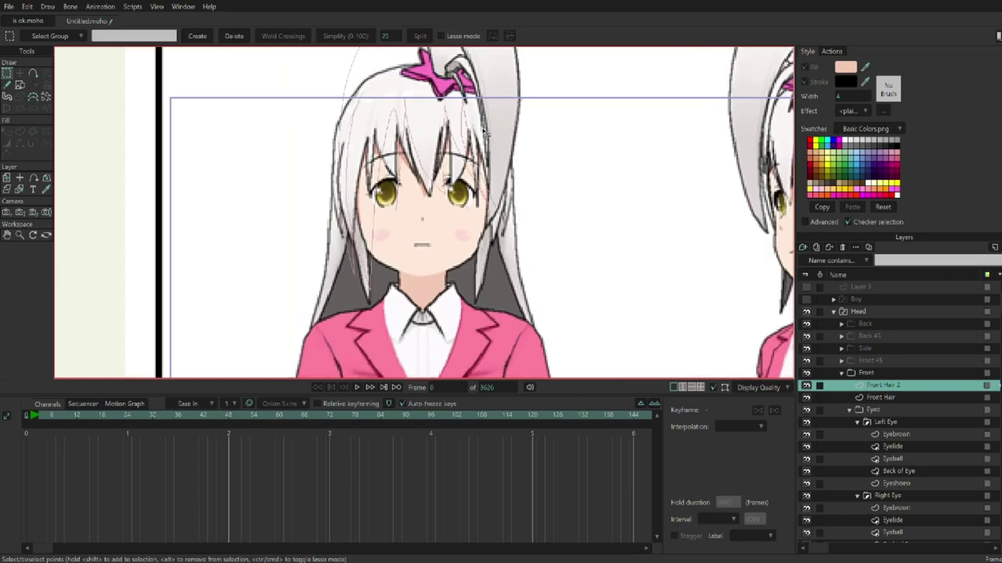
left_click(32, 73)
scroll(402, 201, "up", 10)
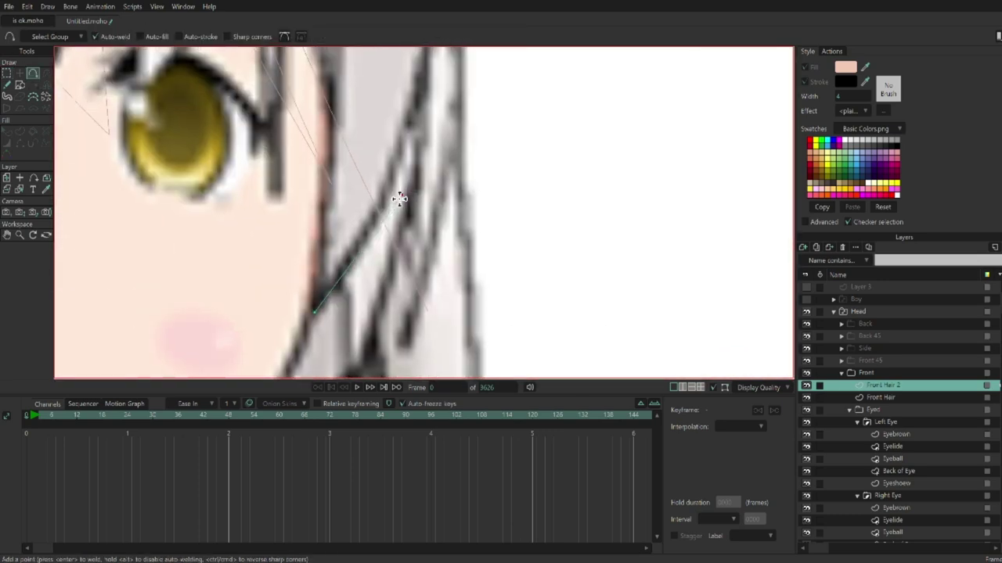
scroll(365, 260, "up", 8)
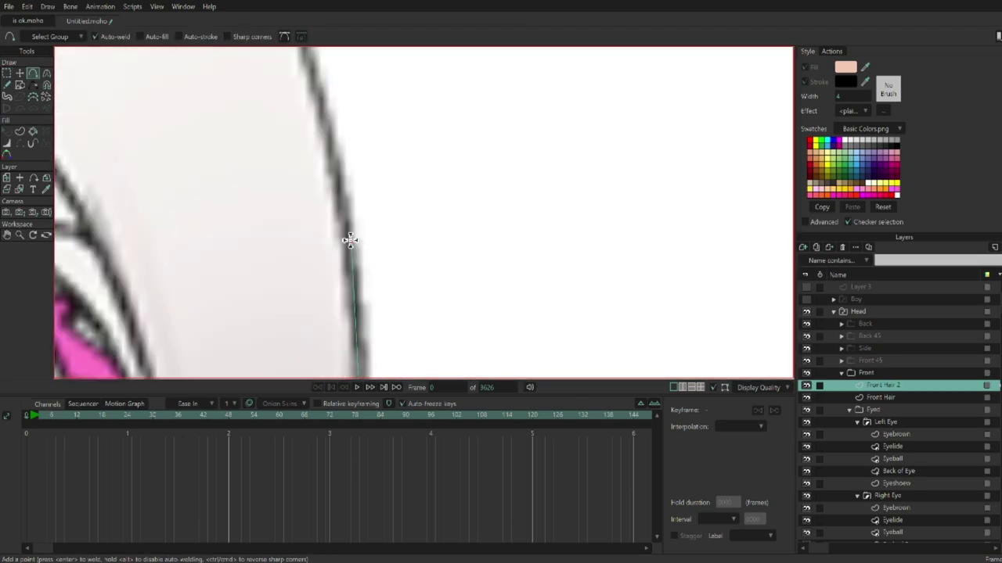
scroll(306, 202, "up", 8)
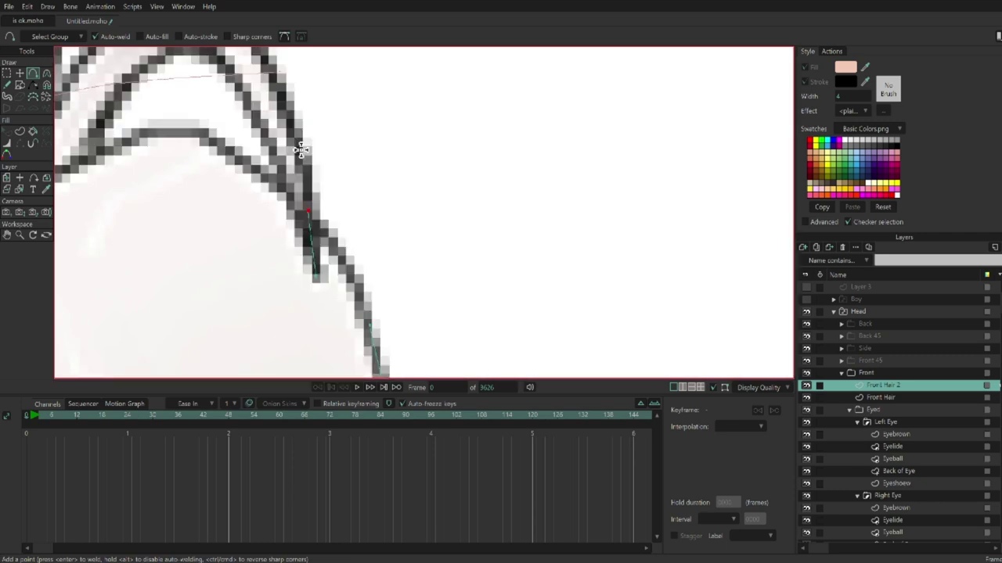
- Trace the ponytail's top loop and inner edge, bringing the outline back down to its starting tip
scroll(398, 192, "up", 6)
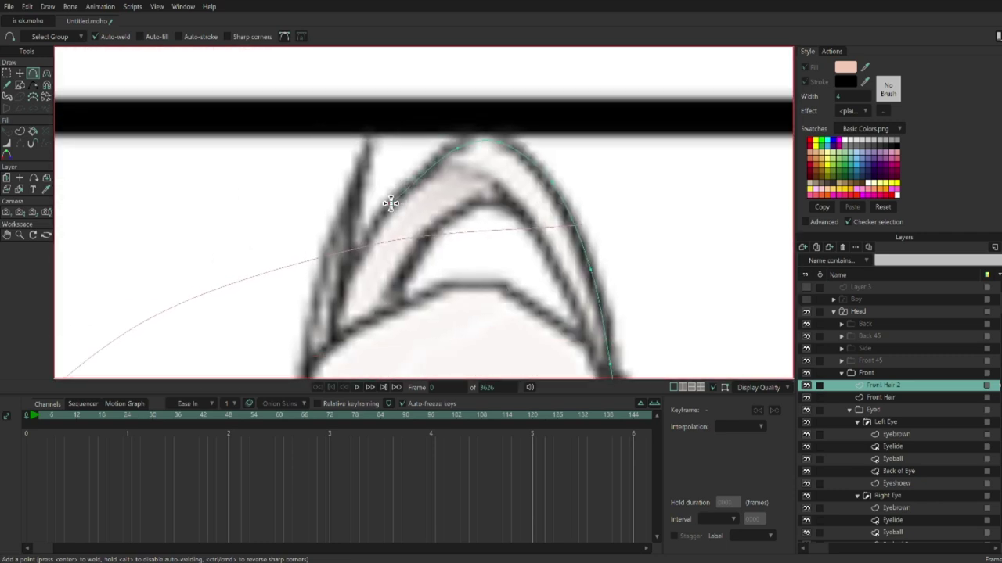
scroll(382, 241, "down", 5)
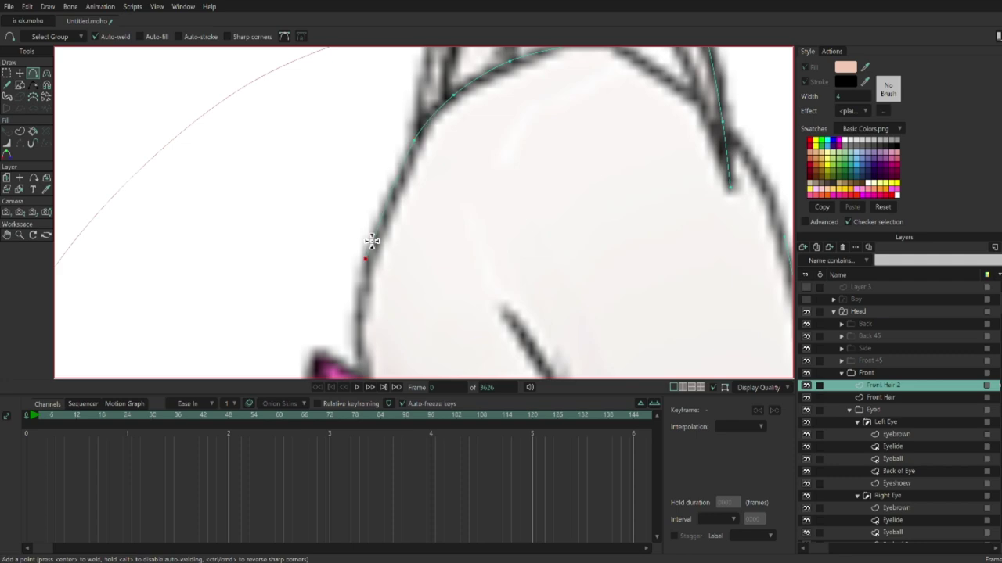
scroll(520, 228, "down", 5)
scroll(601, 189, "down", 6)
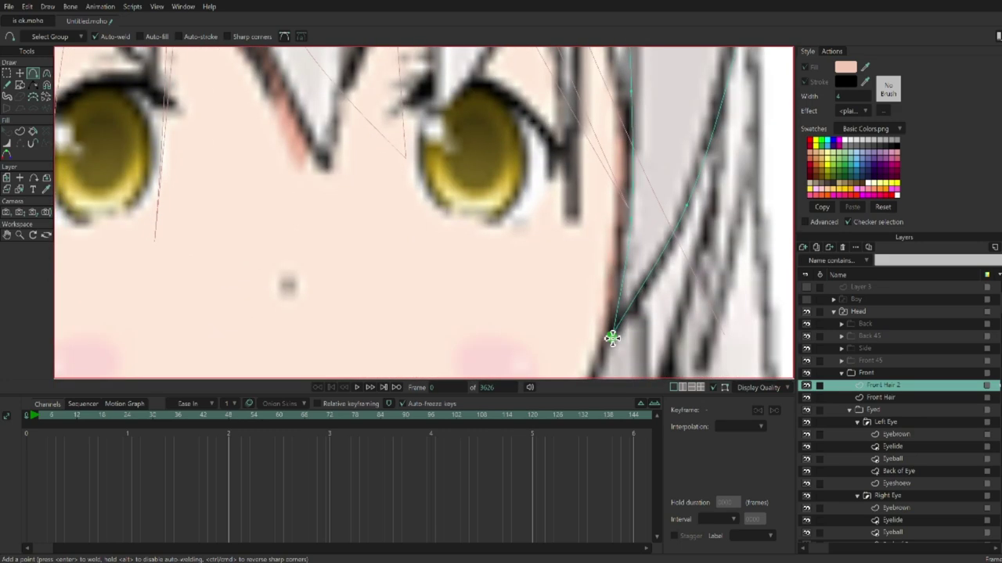
- Trace the curled hair strands around the pink bow and connect them to the ponytail outline
scroll(603, 183, "up", 6)
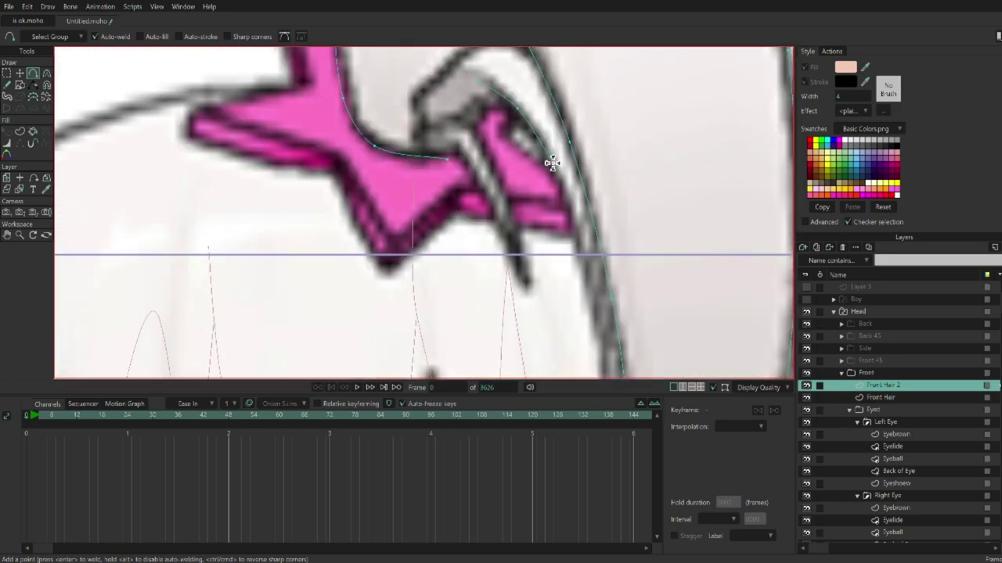
scroll(552, 161, "down", 3)
scroll(638, 362, "up", 5)
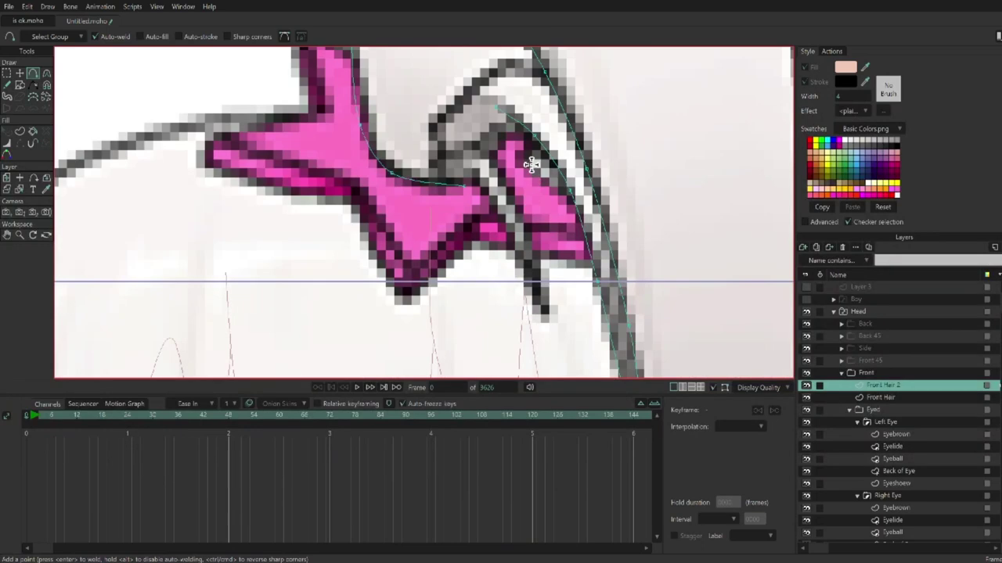
scroll(521, 213, "up", 2)
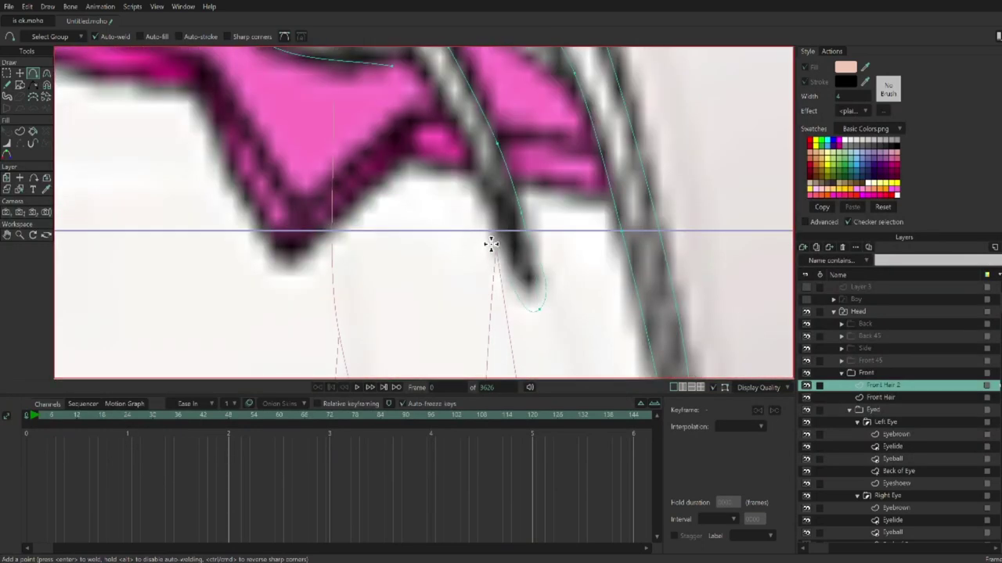
scroll(391, 147, "up", 3)
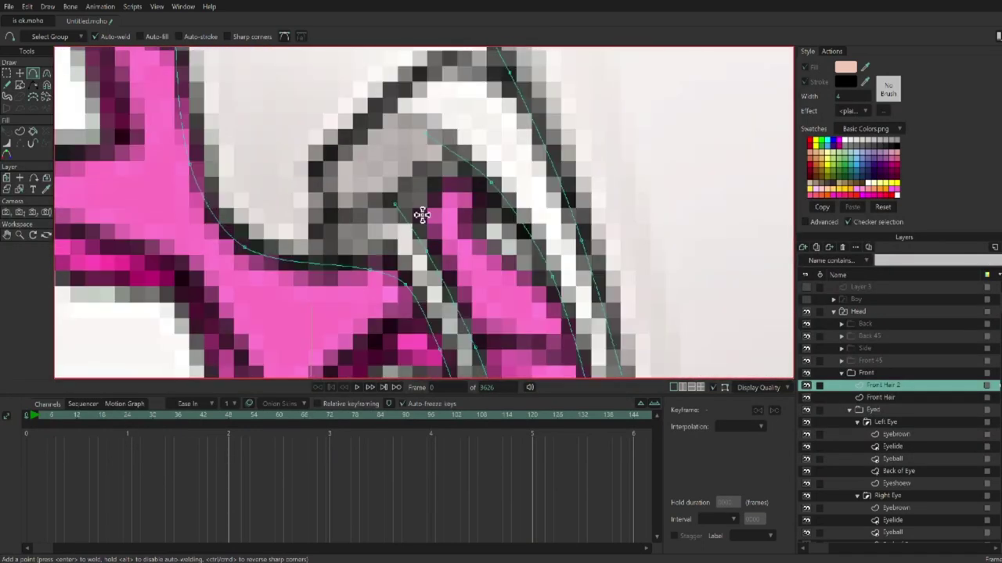
scroll(452, 146, "up", 2)
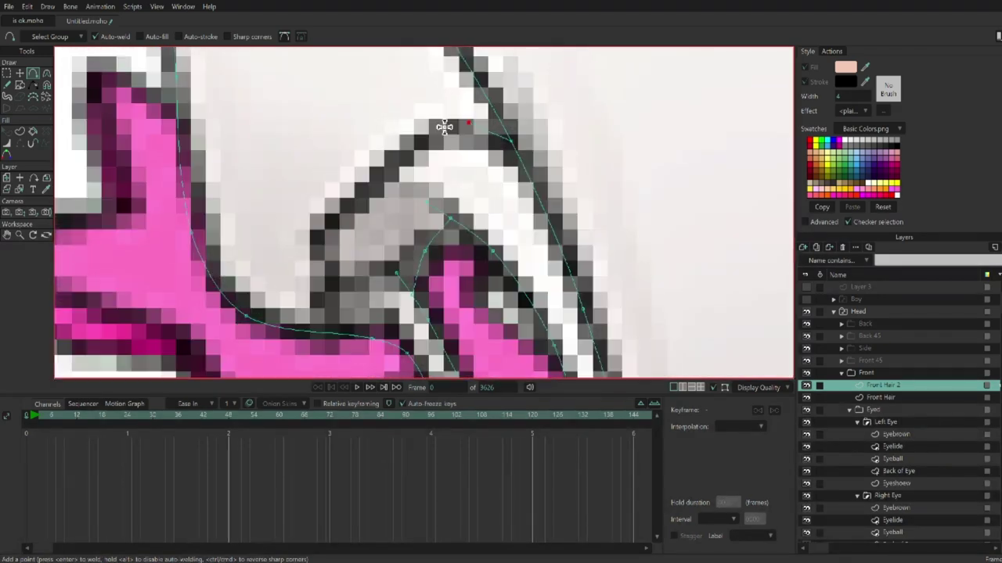
scroll(337, 193, "up", 2)
- Join the ponytail's outer edge to the top strand and trace the inner curve of the top loop
scroll(407, 202, "down", 4)
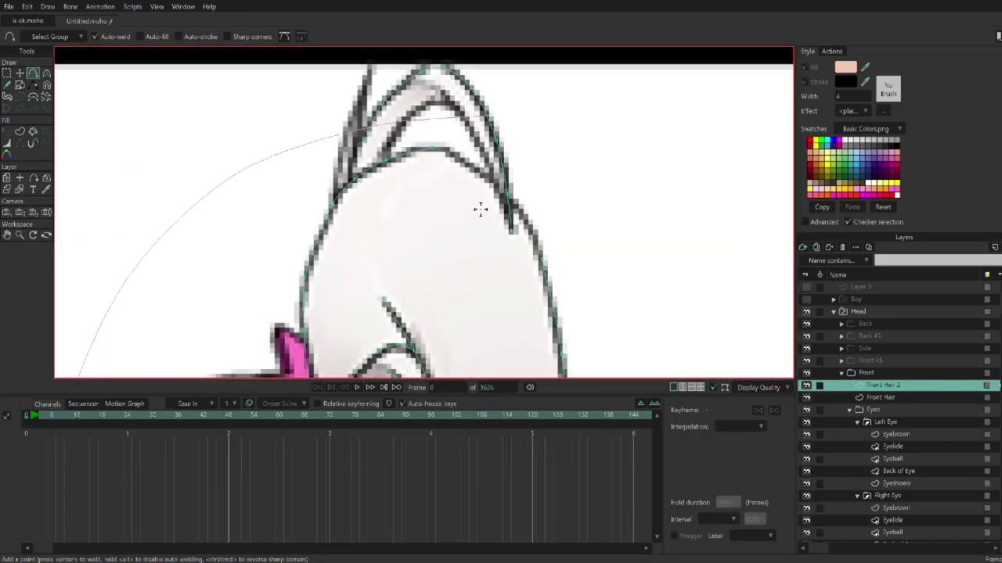
scroll(583, 226, "up", 4)
scroll(616, 252, "down", 1)
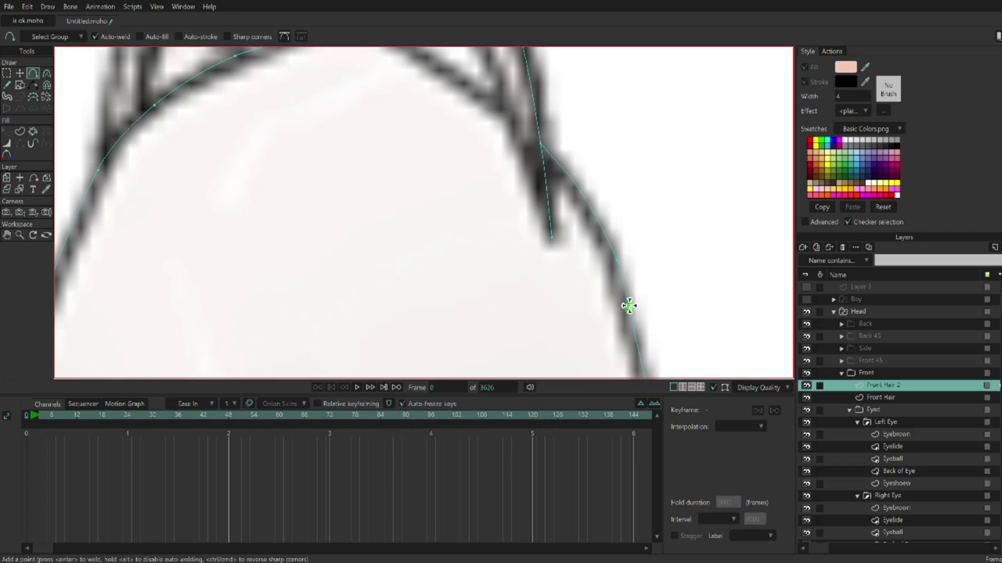
scroll(509, 149, "down", 3)
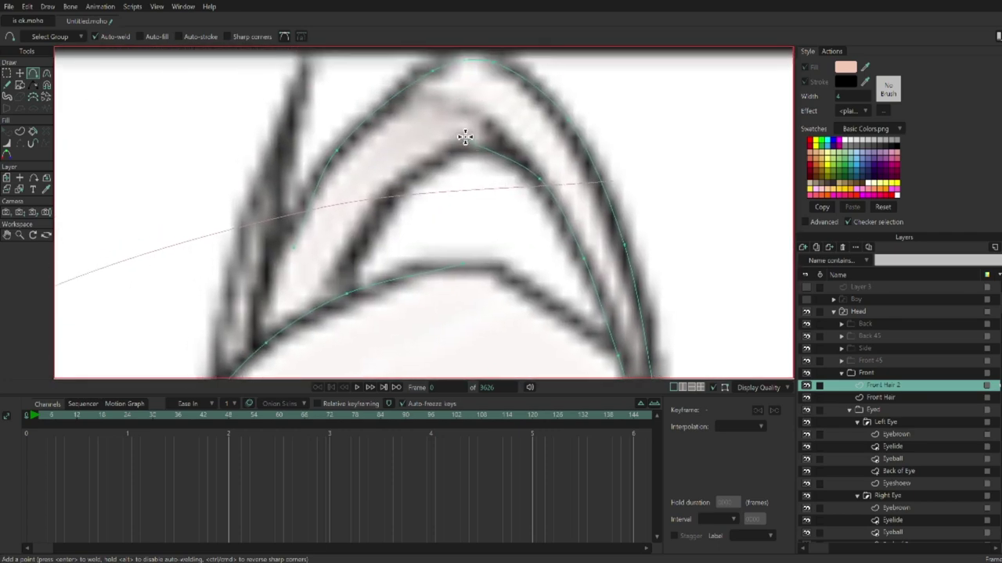
scroll(436, 145, "down", 2)
scroll(395, 216, "up", 2)
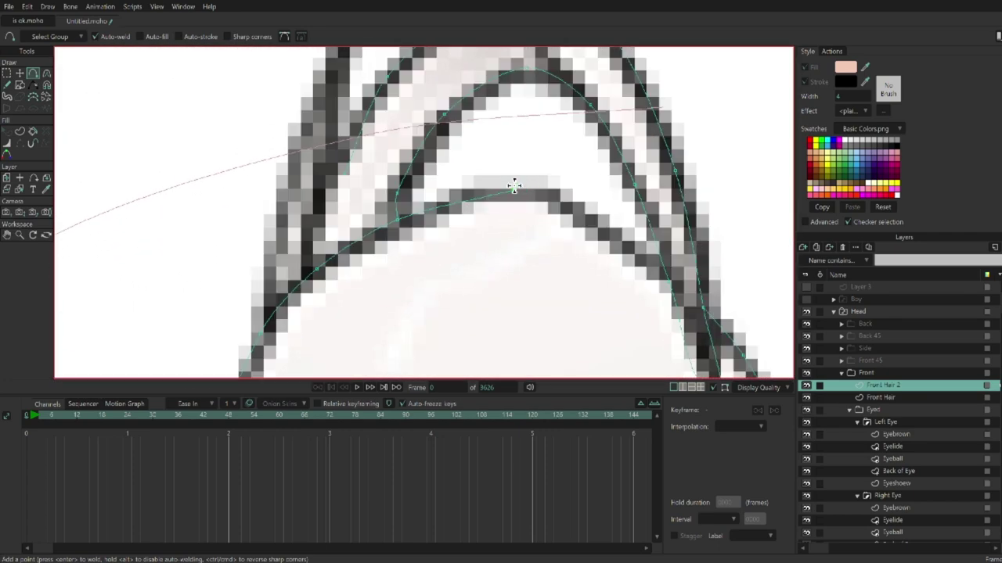
scroll(496, 168, "up", 1)
- Complete the ponytail's crown line and trace the pointed strand beside the top loop
left_click(436, 324)
left_click(465, 230)
left_click(460, 116)
scroll(460, 116, "up", 1)
left_click(478, 89)
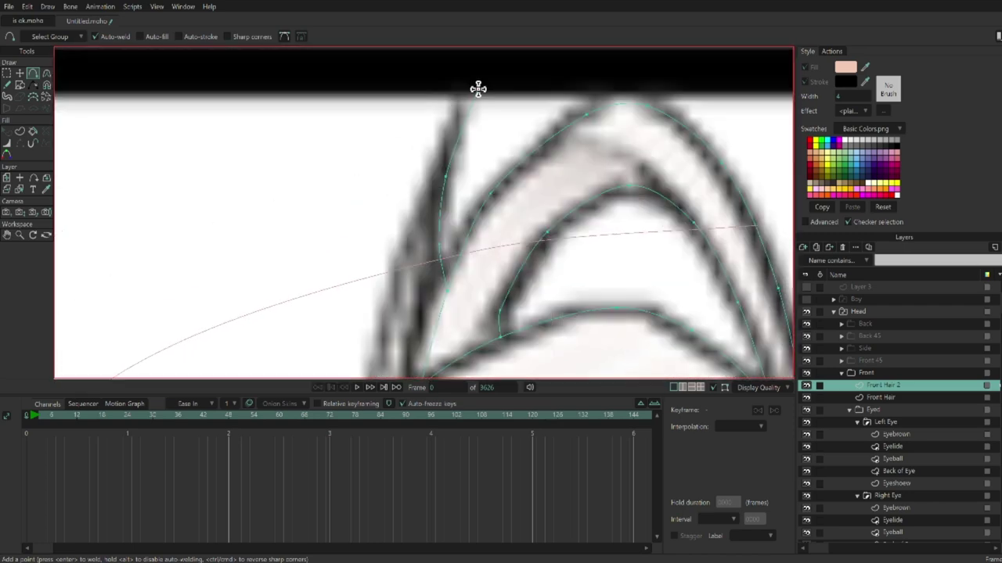
scroll(391, 230, "up", 3)
- Sharpen the corner points of the ponytail outline, setting the curvature at its tip to 0
left_click(47, 73)
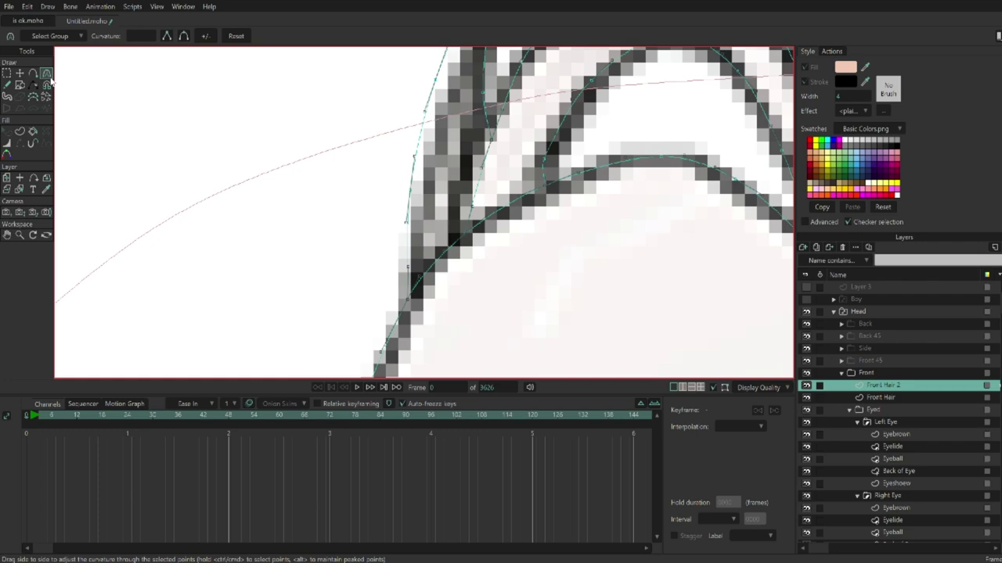
scroll(463, 137, "down", 2)
scroll(439, 235, "down", 3)
scroll(414, 252, "up", 2)
left_click(475, 240)
scroll(414, 252, "down", 3)
left_click_drag(118, 223, 2, 39)
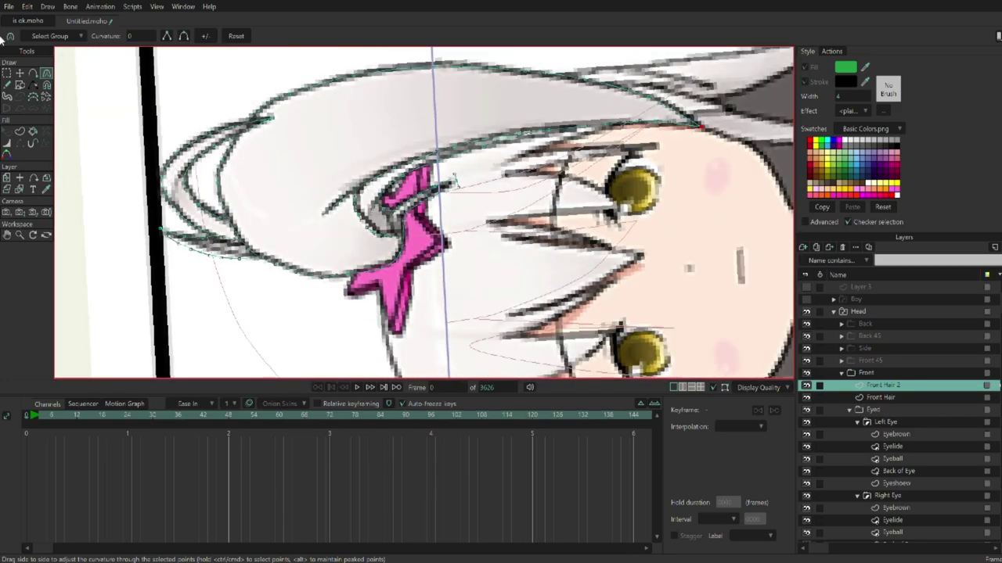
- Fill the ponytail and its loop strands with green and a black stroke using the Paint Bucket in Both mode
left_click(33, 131)
left_click(440, 97)
scroll(440, 179, "up", 3)
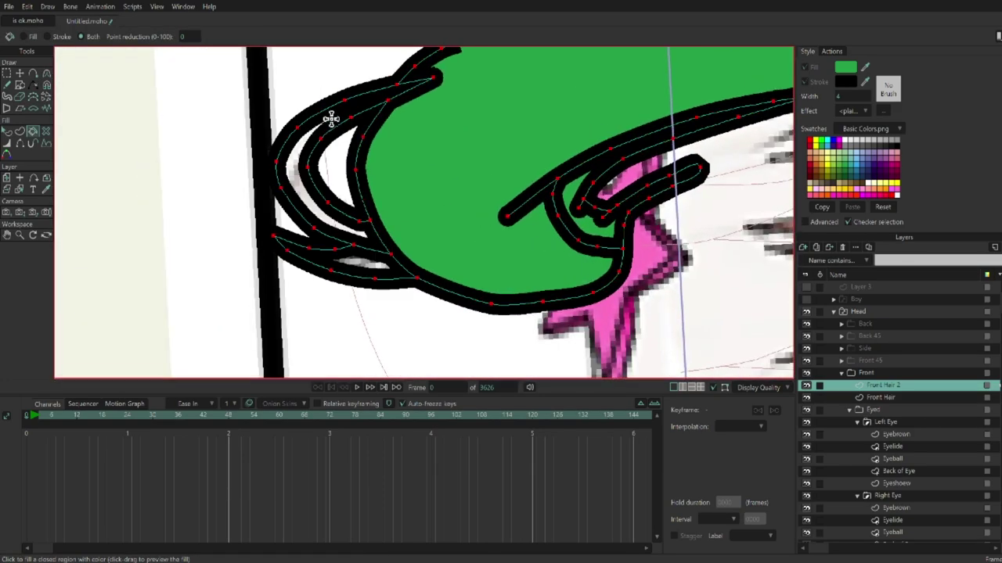
scroll(295, 133, "down", 5)
left_click_drag(392, 264, 303, 157)
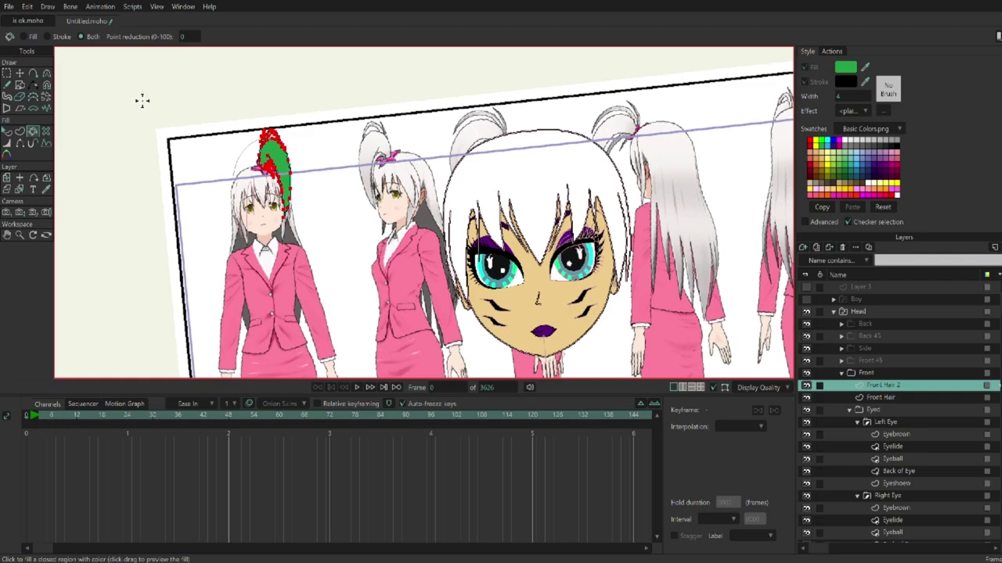
- Enlarge the green ponytail and position it on the character's head so it hangs down one side of the face
key("t")
scroll(726, 256, "up", 3)
left_click_drag(335, 210, 438, 235)
scroll(470, 250, "down", 4)
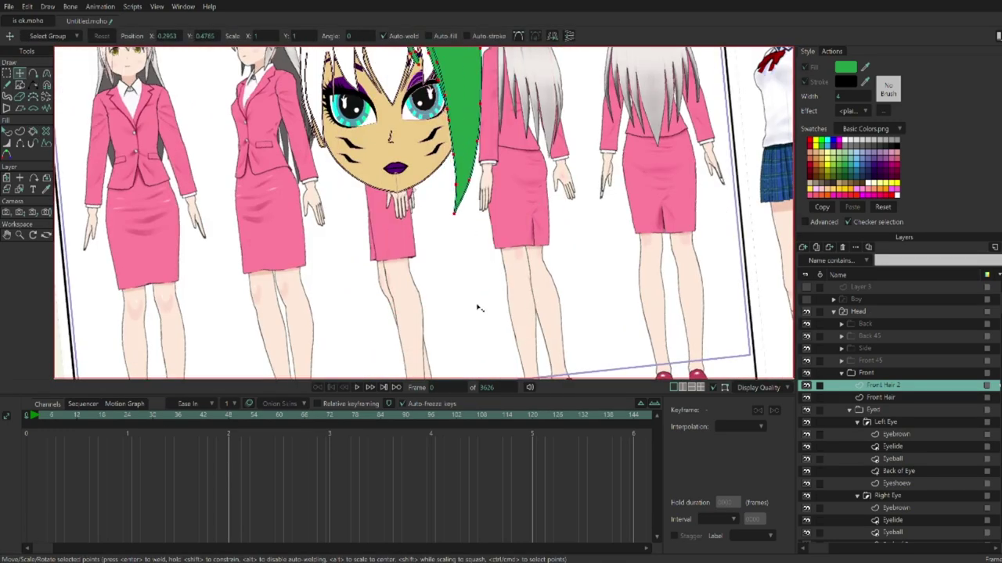
key("ctrl+z")
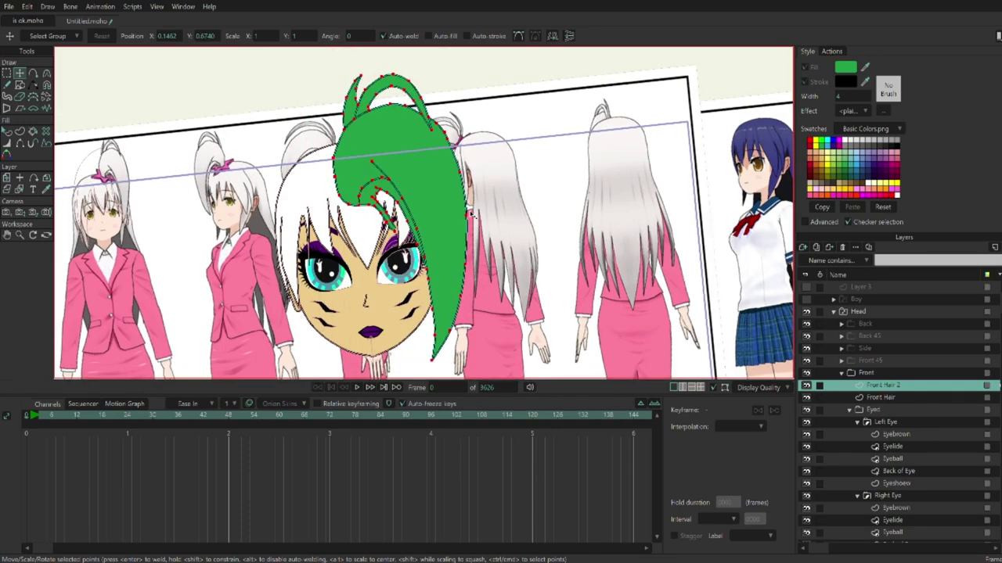
scroll(471, 213, "down", 3)
scroll(423, 235, "up", 5)
scroll(423, 234, "down", 3)
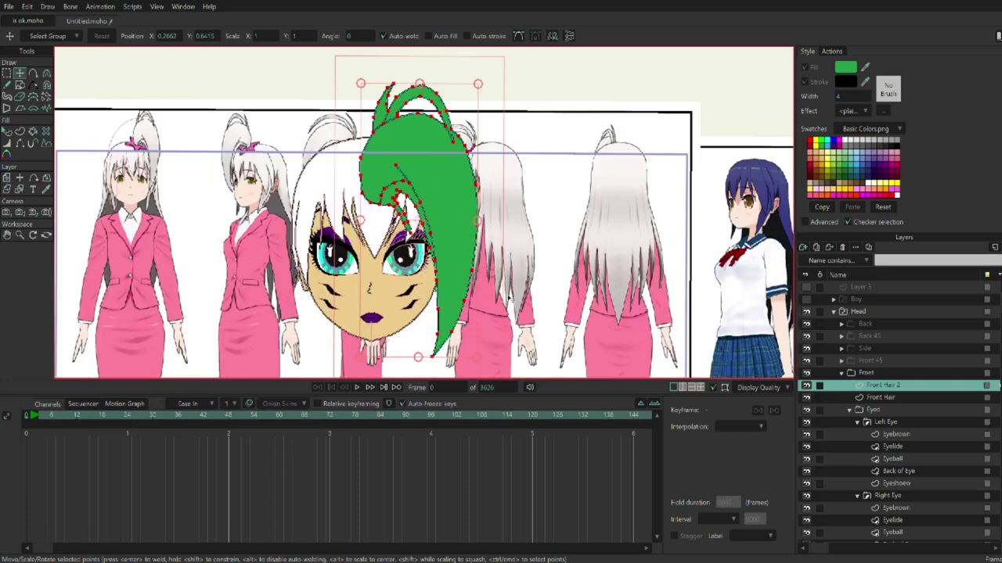
- Collapse the Head group and hide the reference images and the man group
left_click(833, 312)
left_click(900, 532)
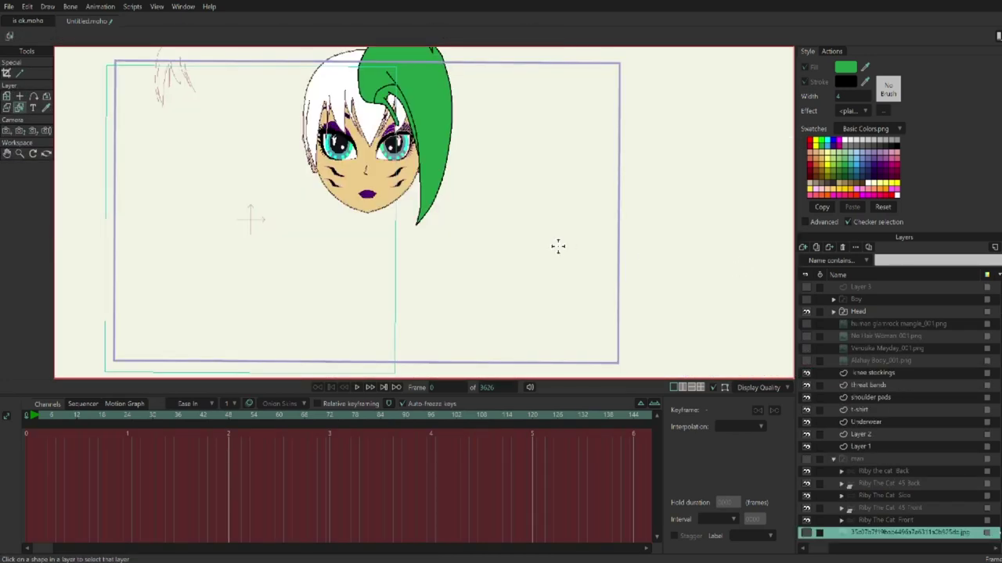
- Show the guide lines of Layer 3 and the No Hair Woman_001.png reference image behind the head
left_click_drag(558, 247, 611, 274)
left_click(806, 288)
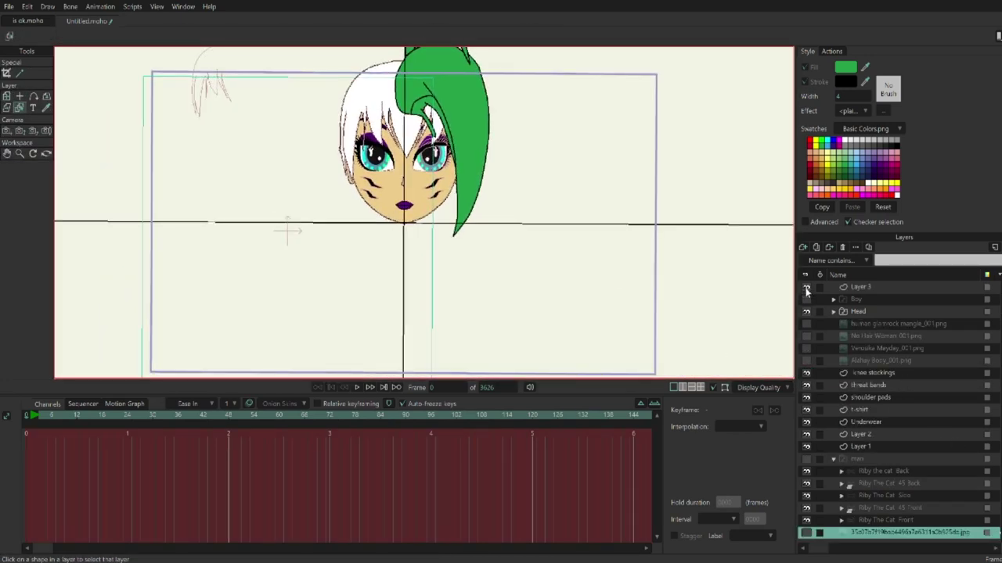
left_click(807, 335)
left_click(529, 266)
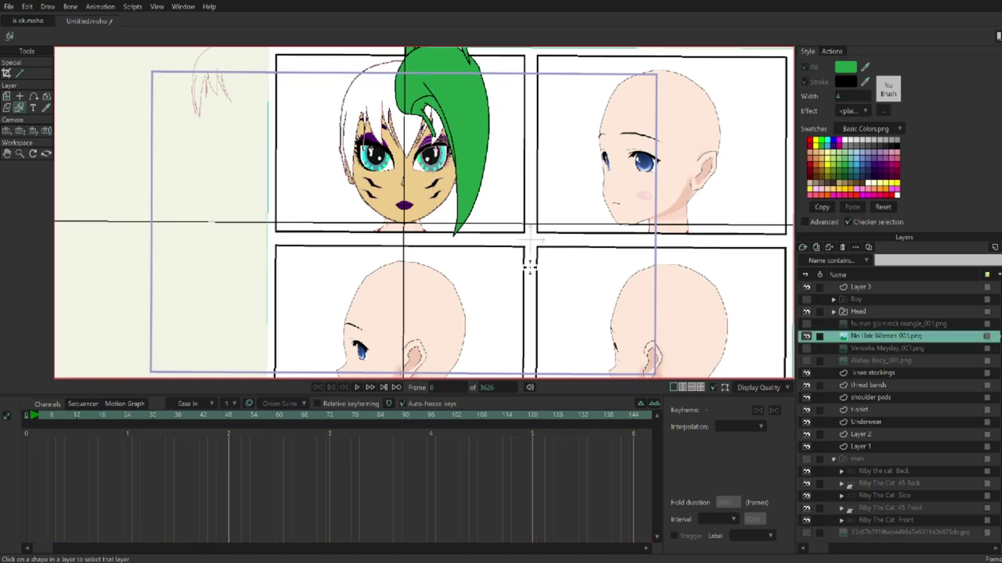
- Move the No Hair Woman_001.png reference so its three-quarter view head is centred on the guide lines, and open the Head group
left_click(7, 96)
left_click_drag(270, 235, 497, 291)
scroll(480, 285, "up", 2)
left_click_drag(460, 252, 458, 252)
left_click(833, 311)
left_click(885, 361)
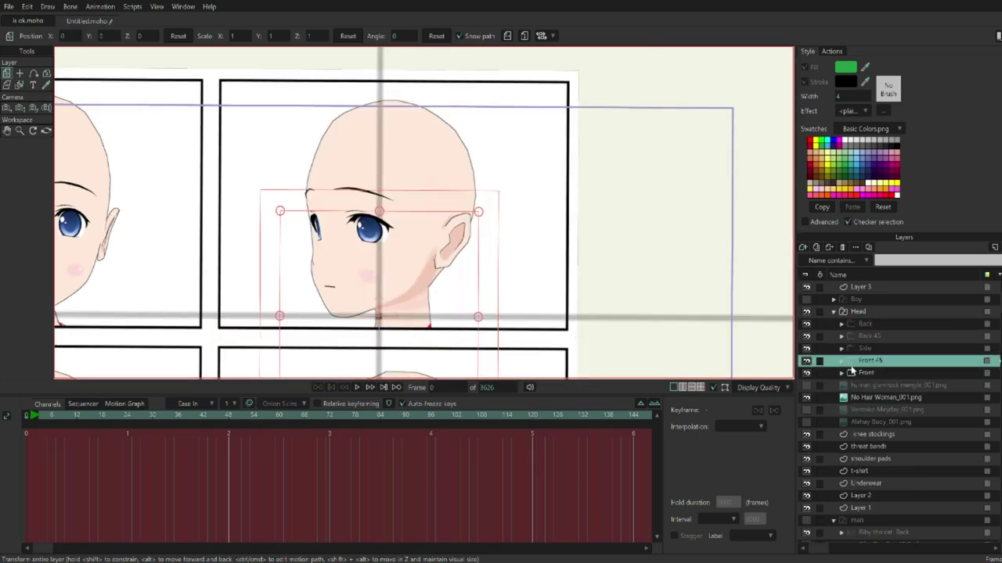
left_click(885, 398)
left_click_drag(543, 305, 529, 301)
- Expand the Front 45 group and delete its Eye group
left_click(865, 361)
left_click(841, 361)
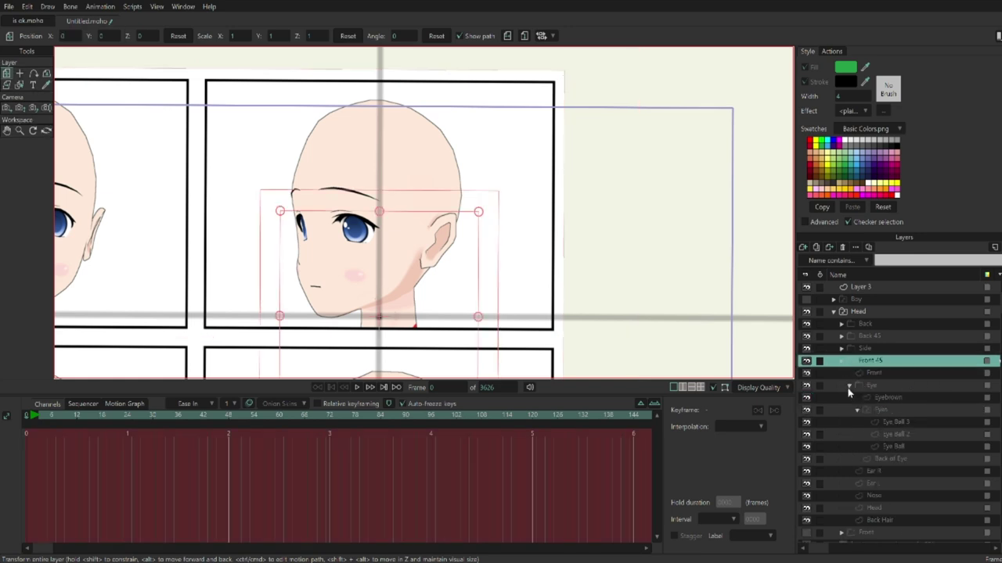
left_click(872, 385)
left_click(879, 435)
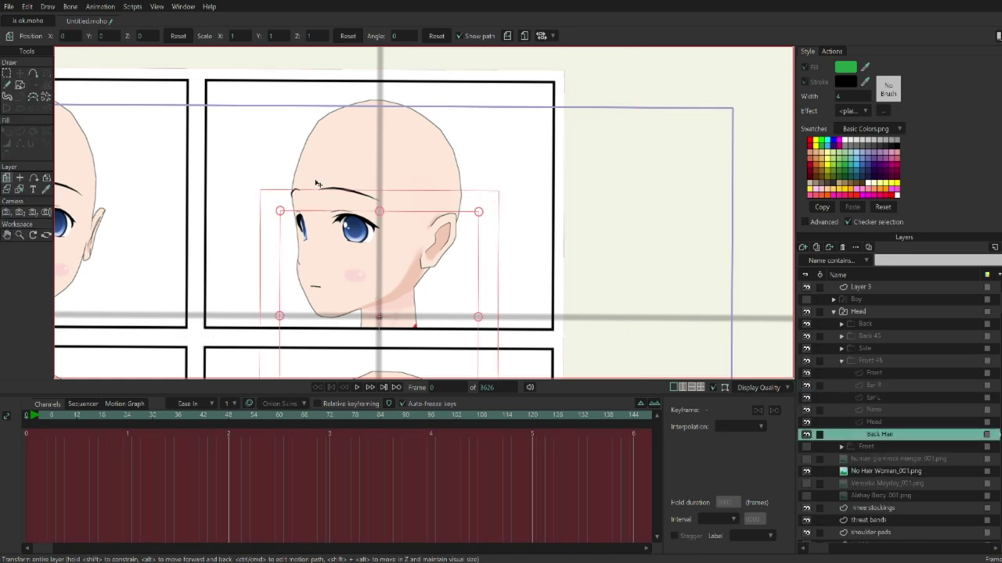
- Trace the outline of the three-quarter view head on the Head layer of the Front 45 group
scroll(417, 210, "up", 3)
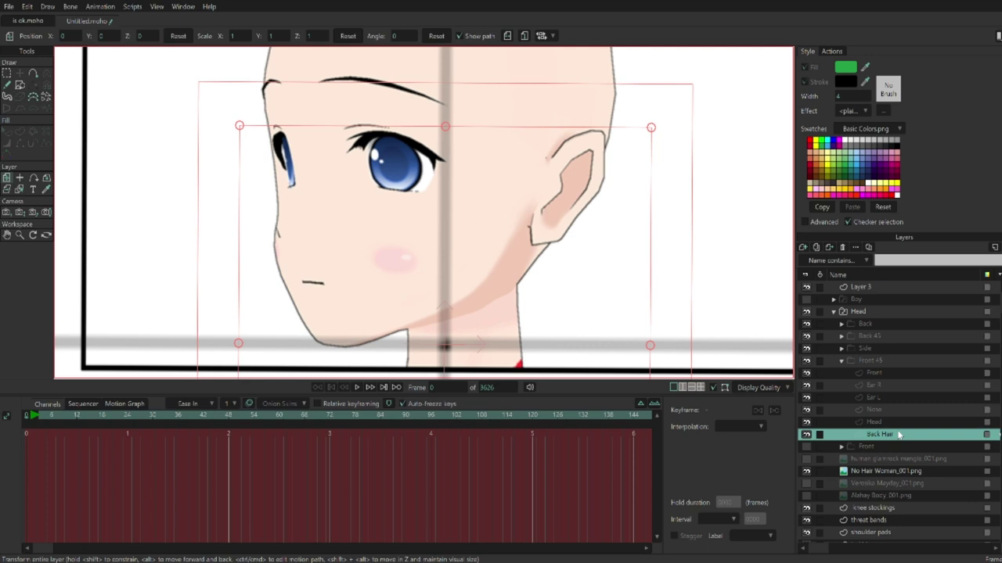
left_click(874, 423)
left_click(33, 72)
scroll(200, 308, "up", 5)
left_click_drag(253, 302, 511, 272)
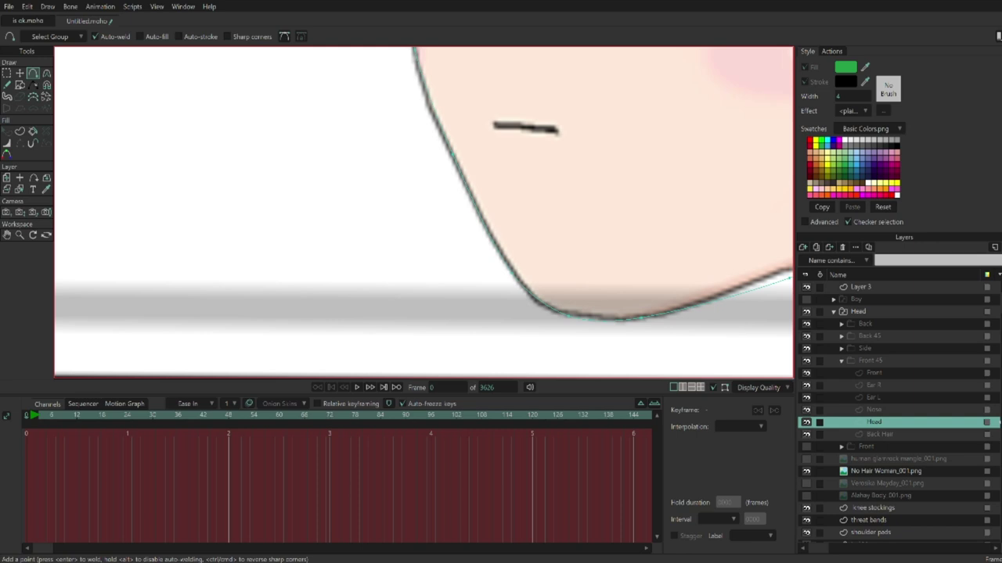
left_click_drag(790, 274, 750, 354)
- Rename the Ear L layer in the Front 45 group to Front Ear and delete the Ear R layer
left_click(887, 397)
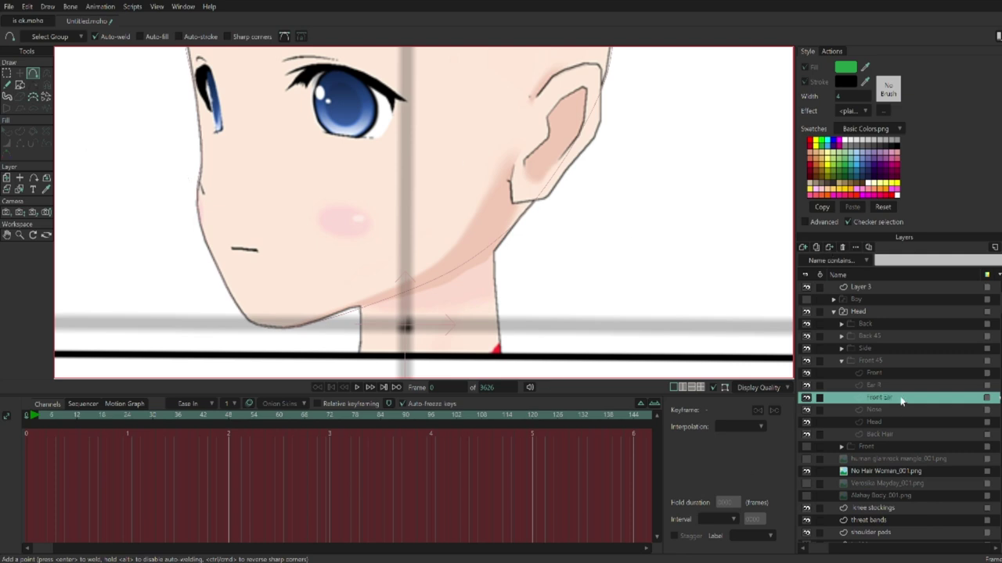
left_click(842, 247)
- Trace the ear's outer outline and its inner shape from the reference on the Front Ear layer
scroll(415, 190, "up", 5)
left_click_drag(436, 158, 570, 102)
left_click_drag(632, 113, 535, 254)
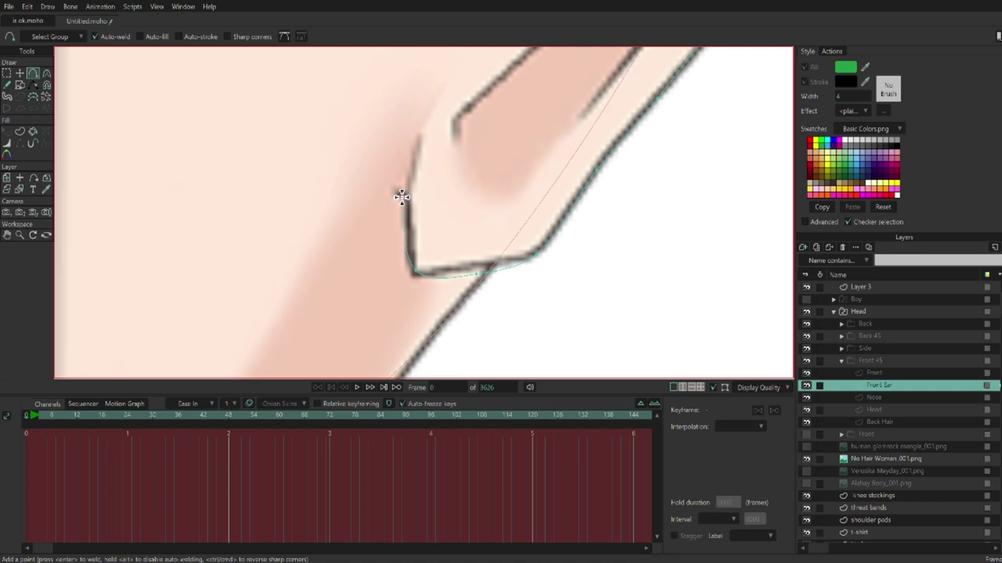
mouse_move(401, 197)
left_mouse_down()
mouse_move(418, 170)
mouse_move(427, 197)
mouse_move(417, 218)
left_mouse_up()
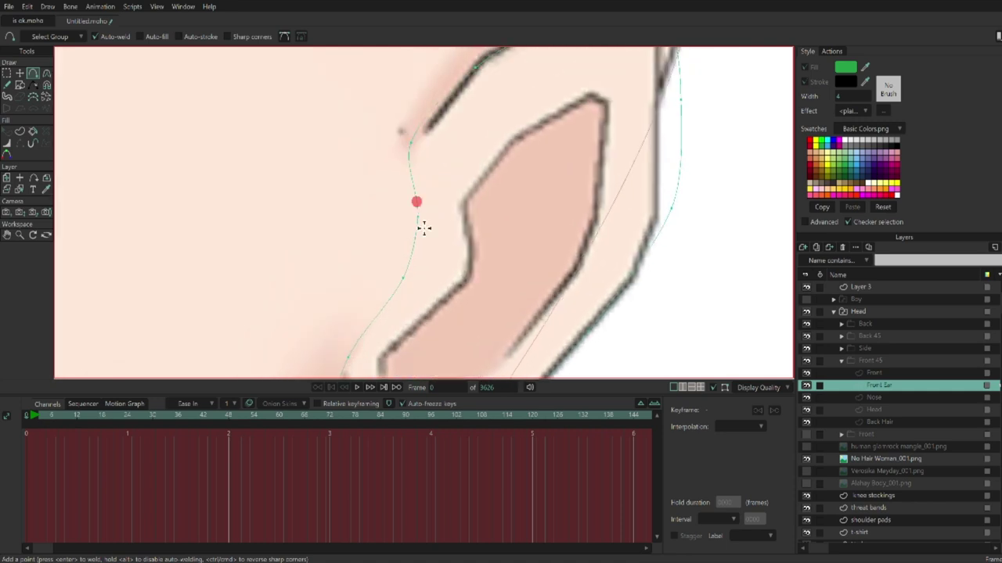
left_click_drag(411, 144, 413, 162)
left_click_drag(433, 125, 414, 150)
left_click_drag(439, 116, 426, 139)
left_click_drag(492, 156, 382, 174)
- Fill the inner ear with the darker tan sampled from the front-view head and hide the stroke edges along its lower end
left_click(868, 435)
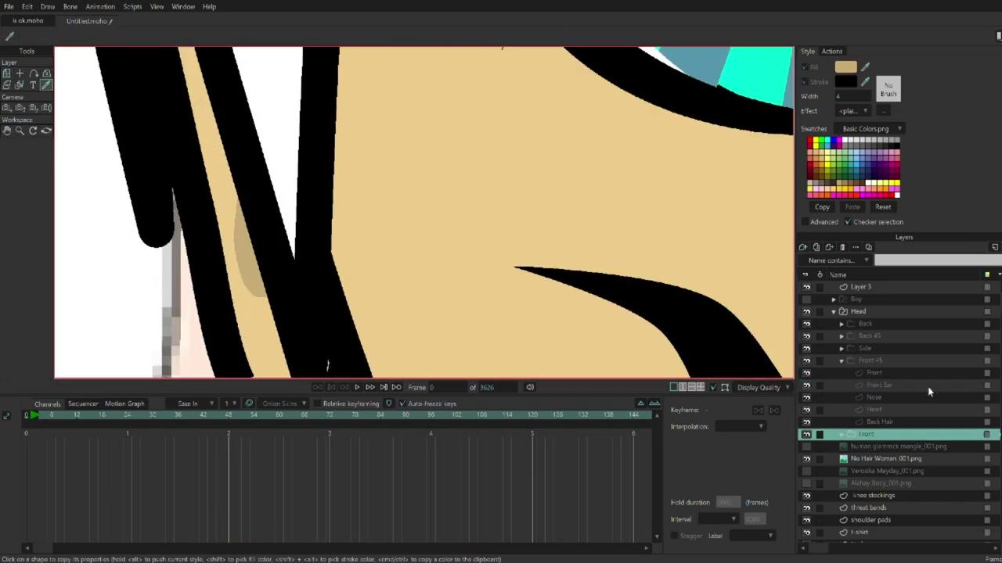
left_click(980, 387)
key("p")
left_click(458, 202)
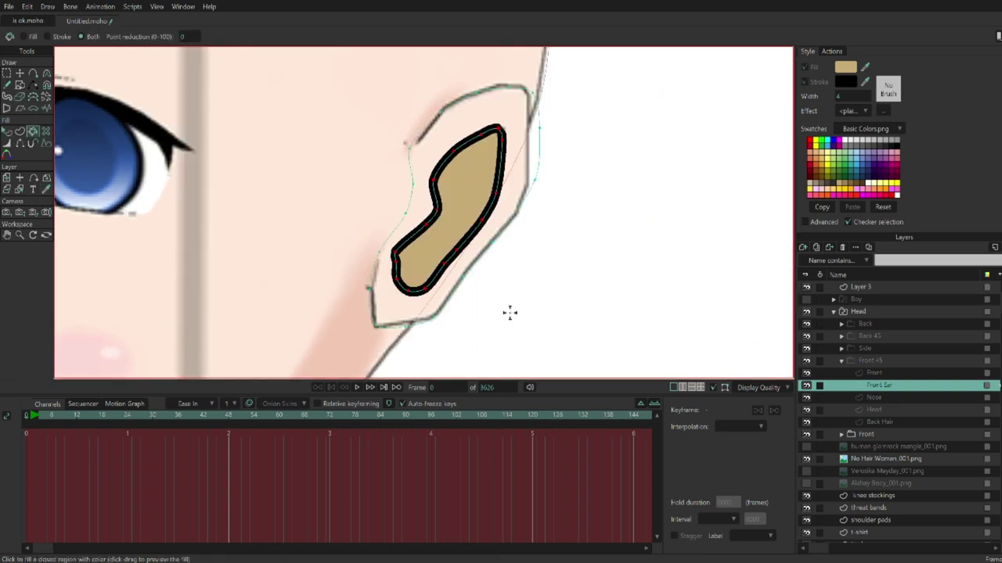
scroll(366, 244, "up", 3)
left_click(20, 143)
left_click(227, 227)
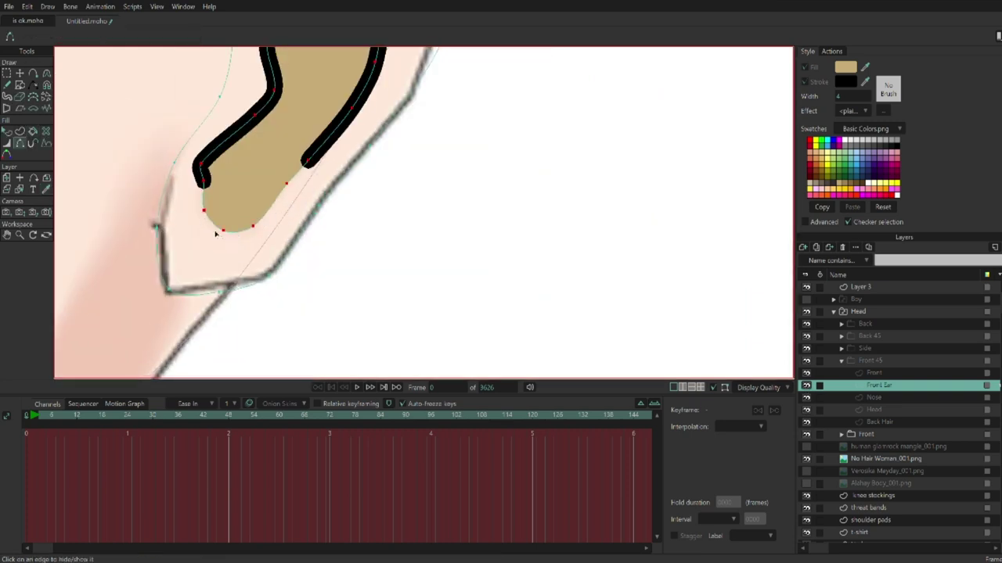
- Fill the outer ear with light tan and a black stroke, hiding the edges where the ear meets the face
scroll(422, 211, "down", 5)
key("p")
scroll(324, 150, "up", 2)
left_click(324, 149)
scroll(703, 287, "up", 3)
key("g")
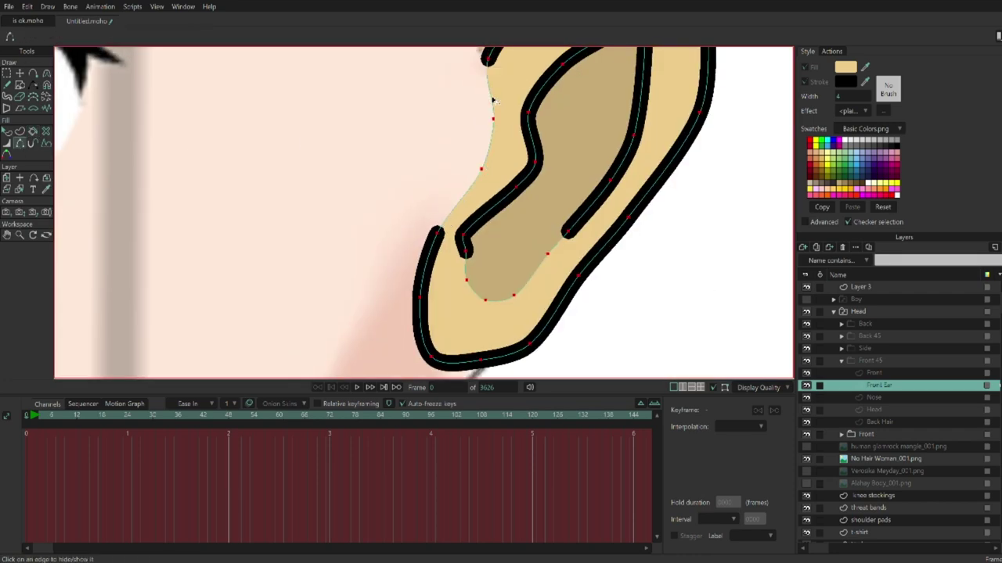
- Fill the three-quarter head outline on the Head layer with light tan and a black stroke
scroll(469, 235, "down", 5)
left_click(873, 410)
scroll(114, 114, "down", 2)
key("p")
left_click(454, 113)
scroll(489, 218, "up", 3)
- Show the human glamrock mangle_001.png reference and duplicate the Front layer inside the Front 45 group
scroll(422, 211, "down", 4)
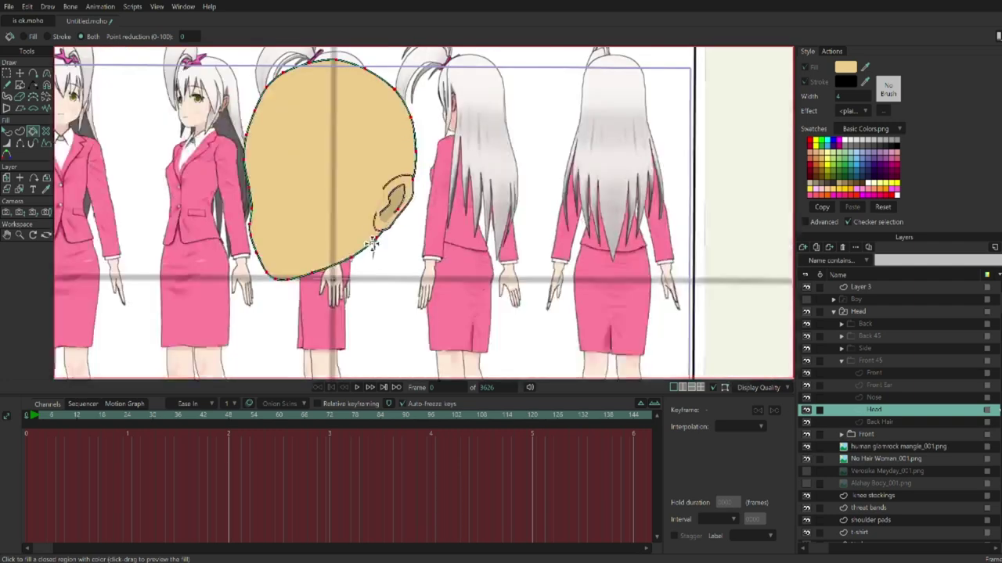
left_click(939, 373)
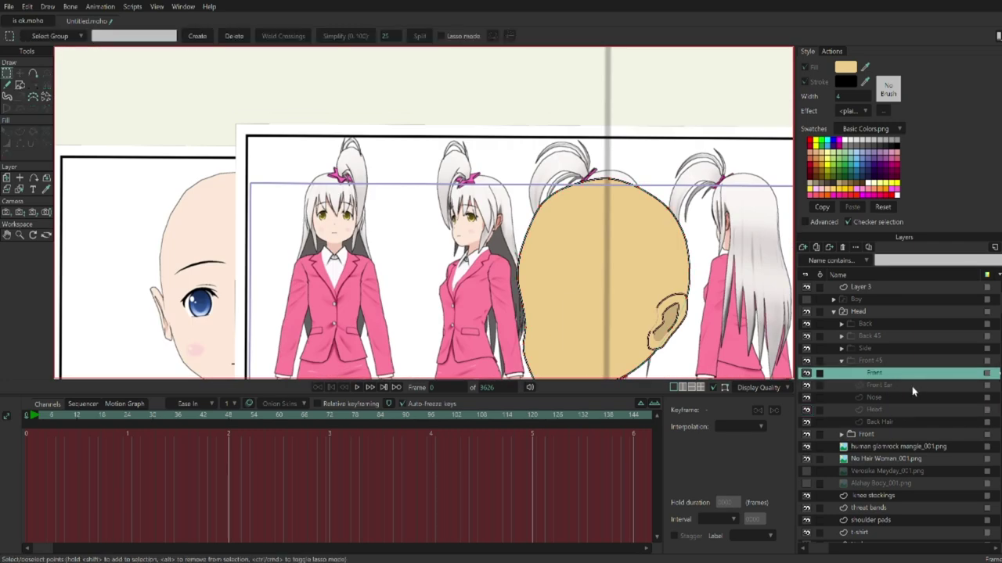
left_click(816, 247)
- Trace the outer outline of the three-quarter view ponytail from the reference on the Front 2 layer, from tip over the top to its inner edge
scroll(364, 317, "up", 8)
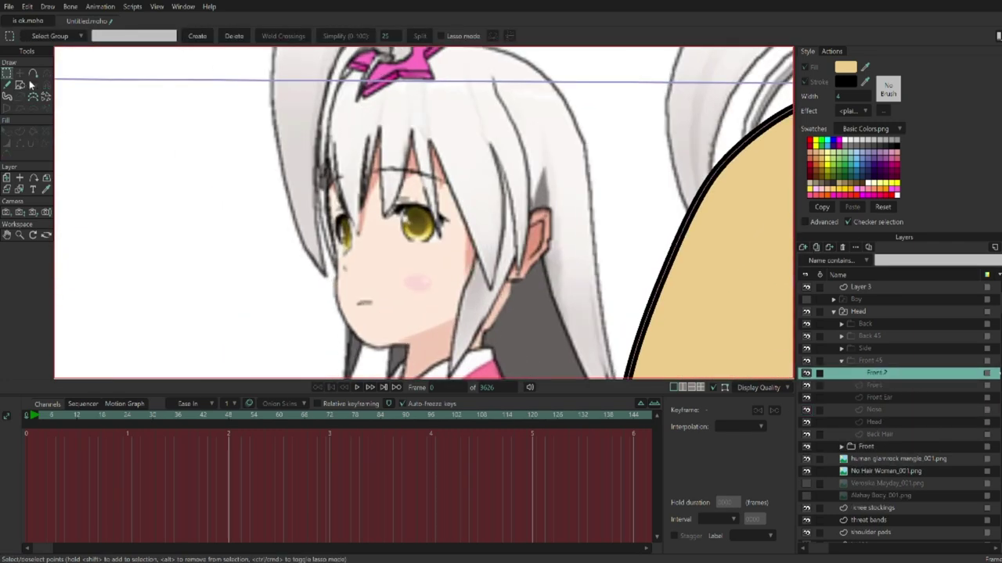
key("a")
scroll(447, 313, "up", 5)
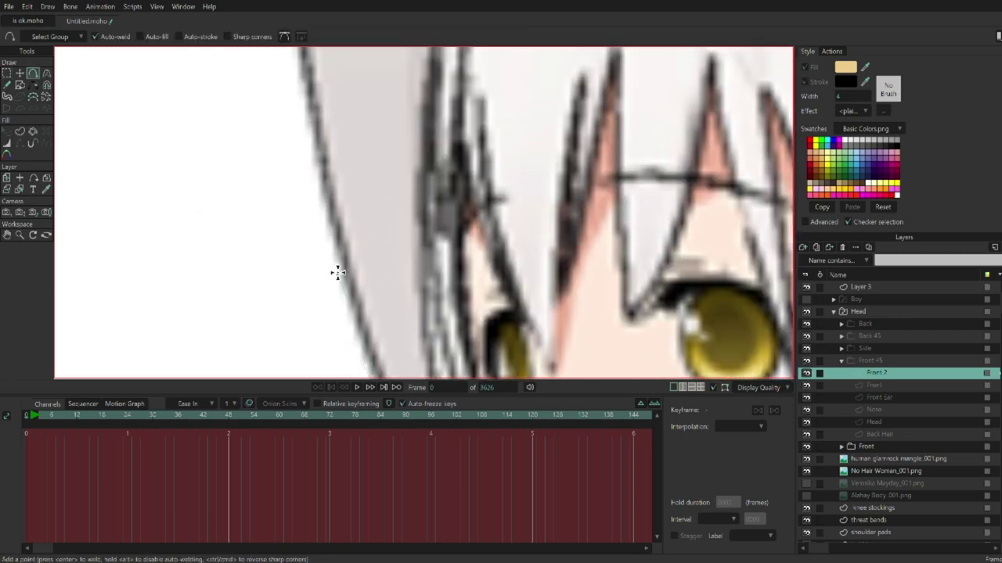
left_click(295, 278)
scroll(295, 278, "up", 10)
left_click(341, 162)
scroll(517, 205, "down", 10)
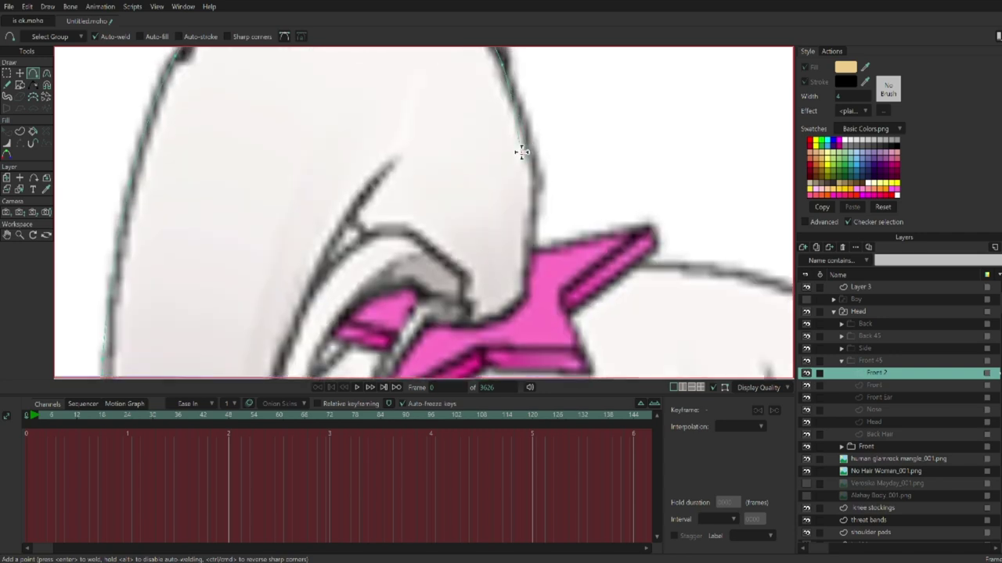
left_click(521, 201)
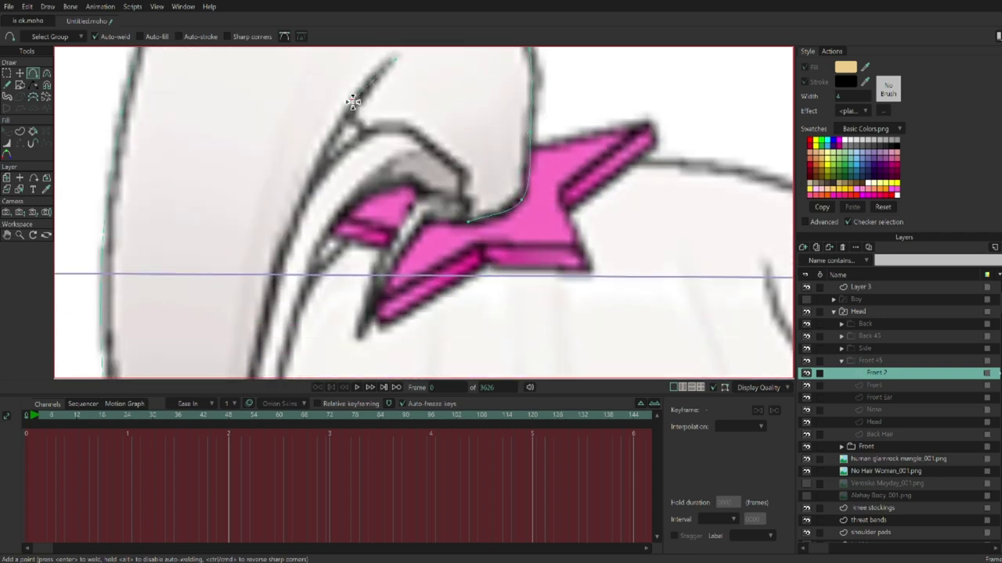
left_click(354, 97)
scroll(313, 117, "down", 10)
left_click(278, 177)
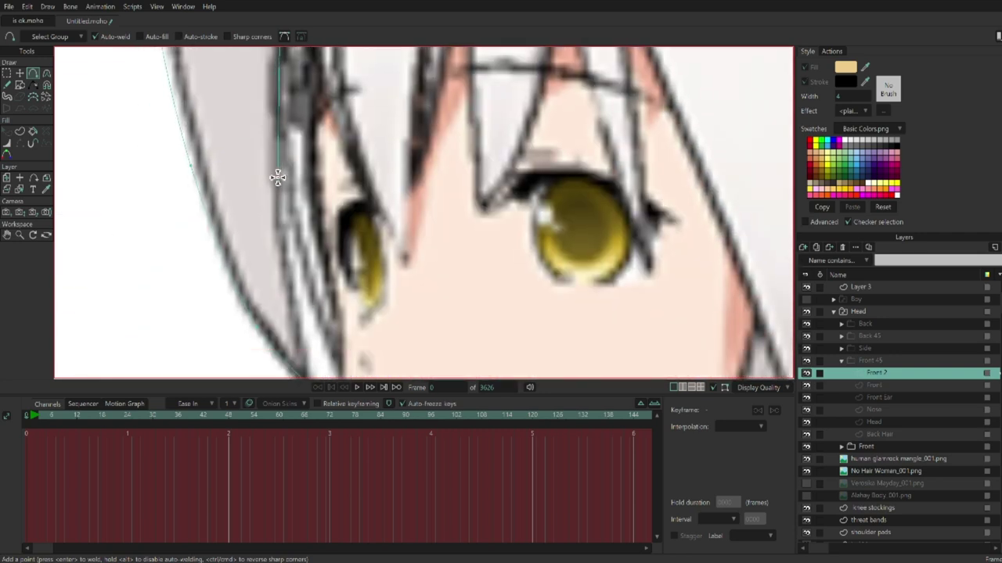
- Trace the narrow loop strand beside the ponytail's inner edge up to the pink star hair tie
scroll(277, 208, "down", 3)
scroll(340, 250, "up", 10)
scroll(317, 222, "down", 5)
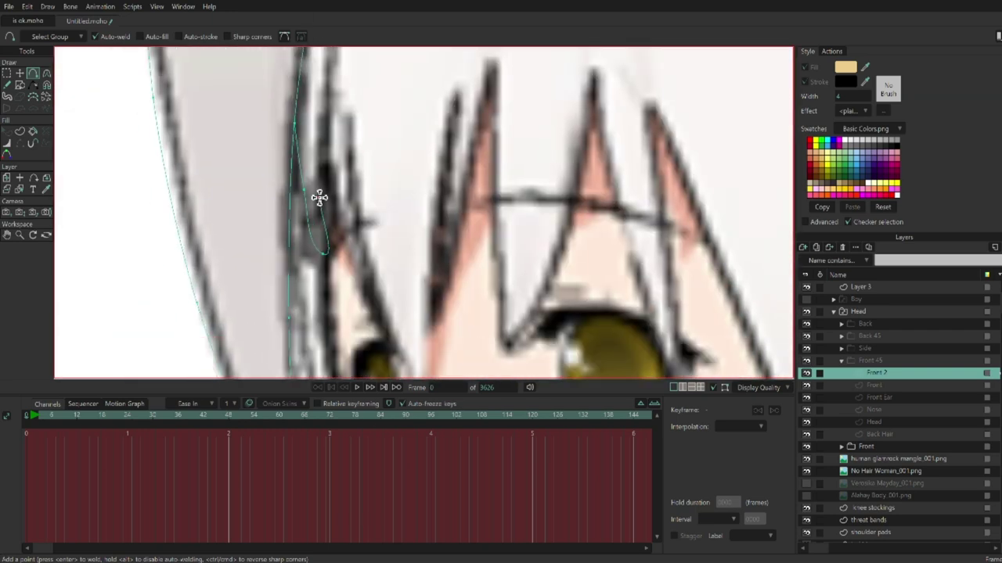
scroll(319, 198, "up", 10)
left_click(349, 128)
scroll(329, 149, "up", 3)
scroll(297, 185, "down", 3)
left_click(326, 92)
scroll(333, 117, "up", 2)
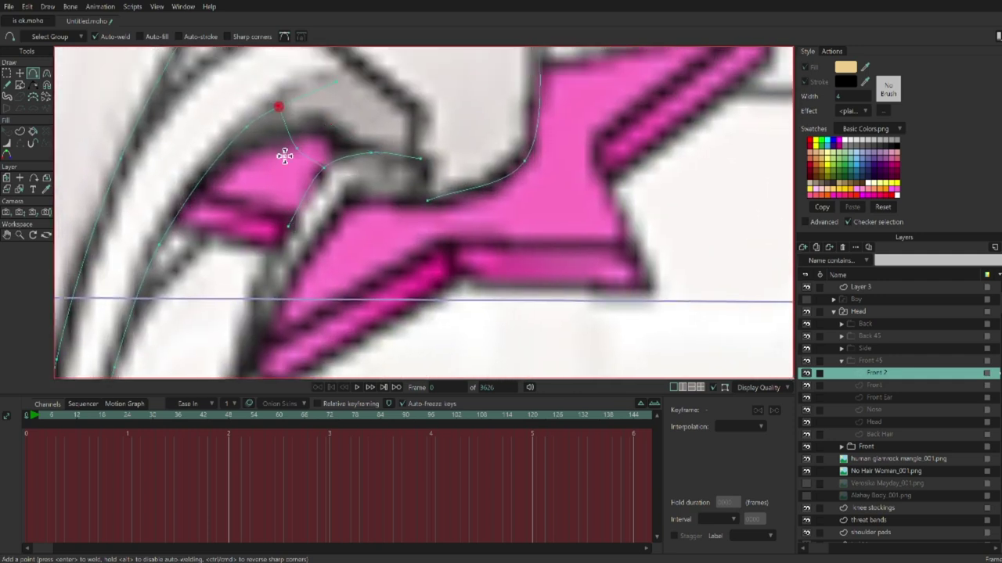
- Trace the short pointed strand over the star hair tie and the strand edge curving around it, welding them to the ponytail base
scroll(280, 118, "down", 3)
left_click(289, 136)
scroll(340, 110, "up", 2)
left_click(346, 131)
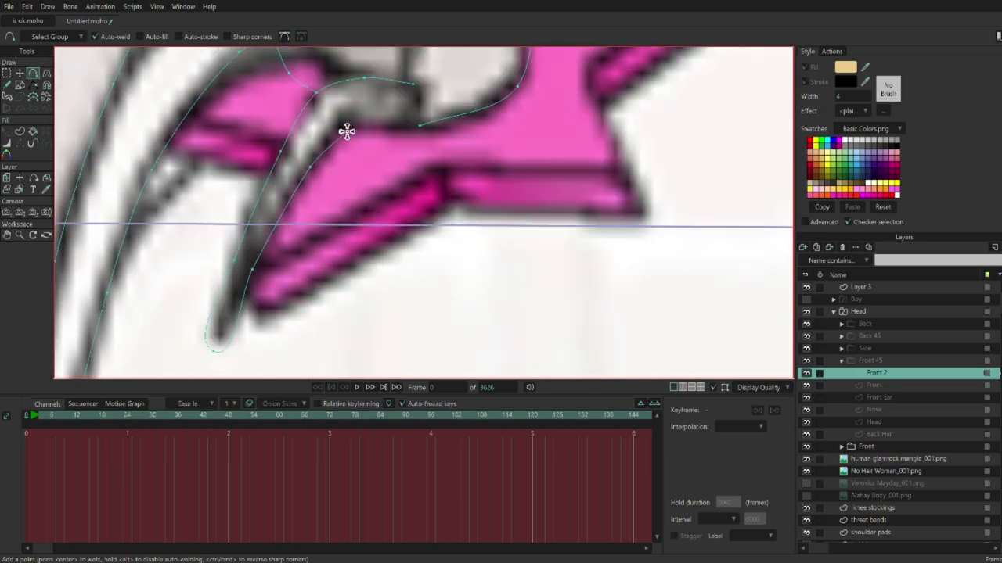
scroll(405, 222, "up", 5)
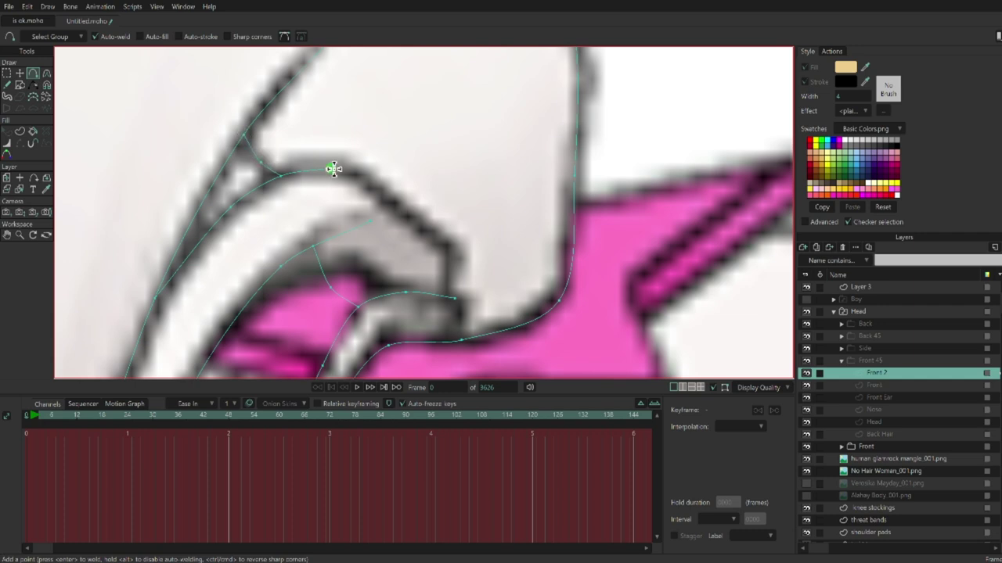
scroll(438, 235, "down", 1)
left_click(456, 324)
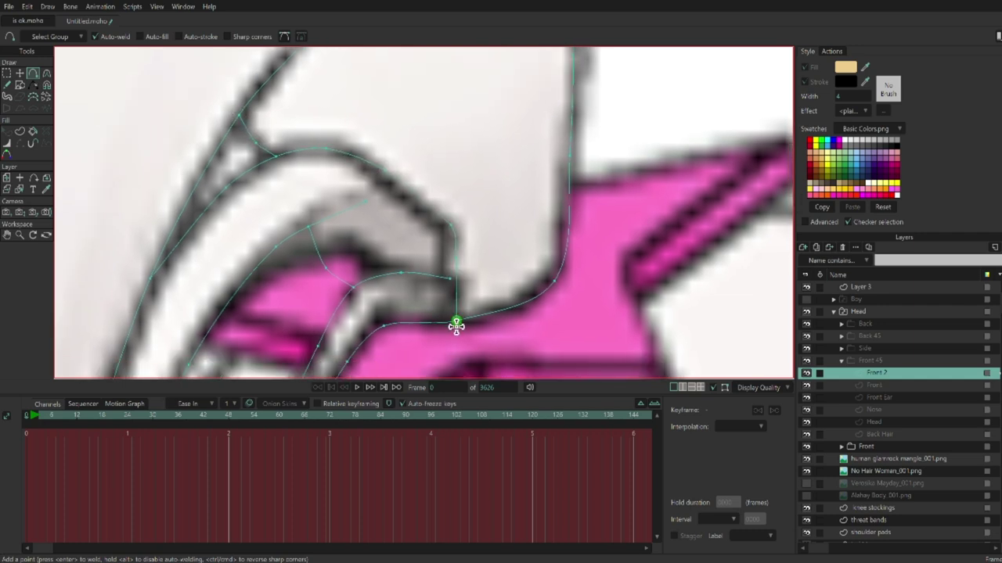
- Trace the outer edge of the arched hair wisp over the top of the ponytail, welding its end to the ponytail outline
left_click(20, 72)
scroll(473, 290, "down", 5)
scroll(247, 304, "up", 6)
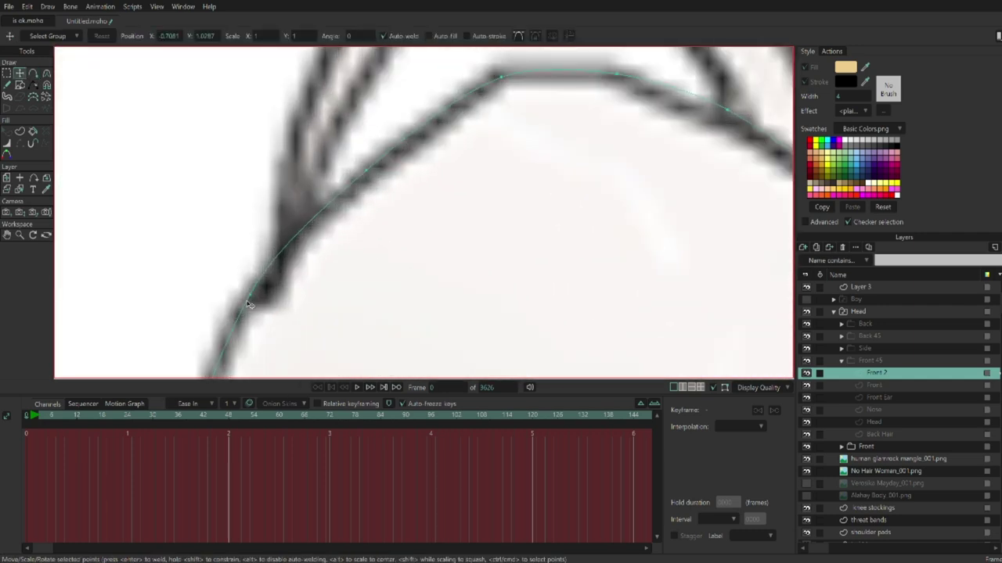
left_click(33, 72)
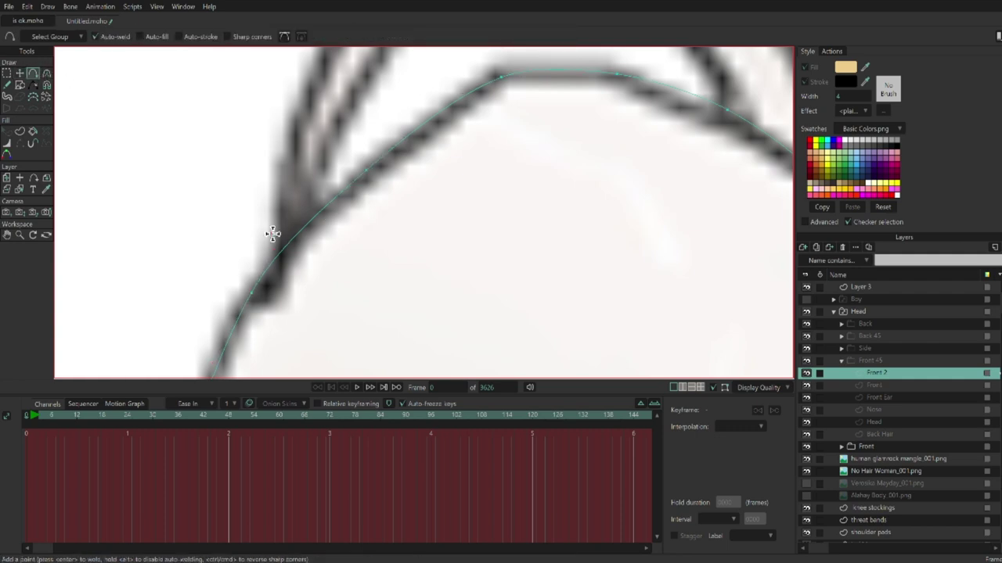
scroll(247, 197, "up", 5)
scroll(264, 148, "up", 5)
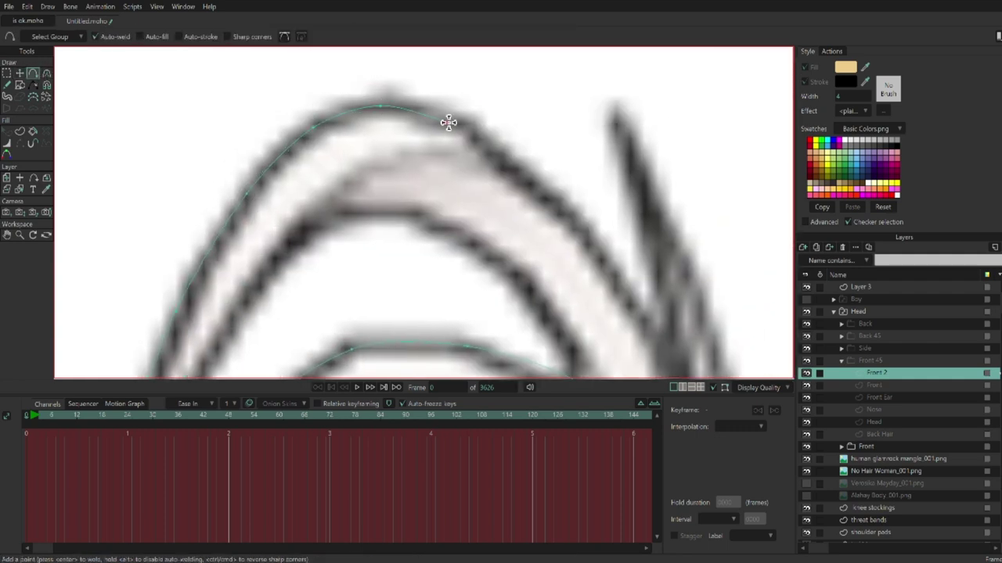
scroll(514, 148, "down", 6)
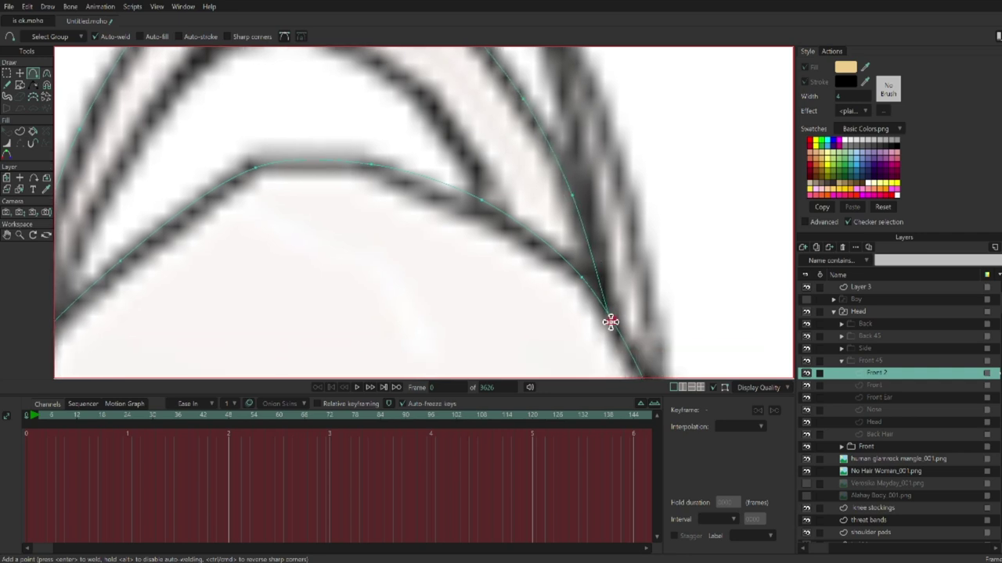
- Trace the pointed wisp rising beside the arched strand at the top of the ponytail
scroll(591, 282, "up", 3)
scroll(564, 194, "up", 3)
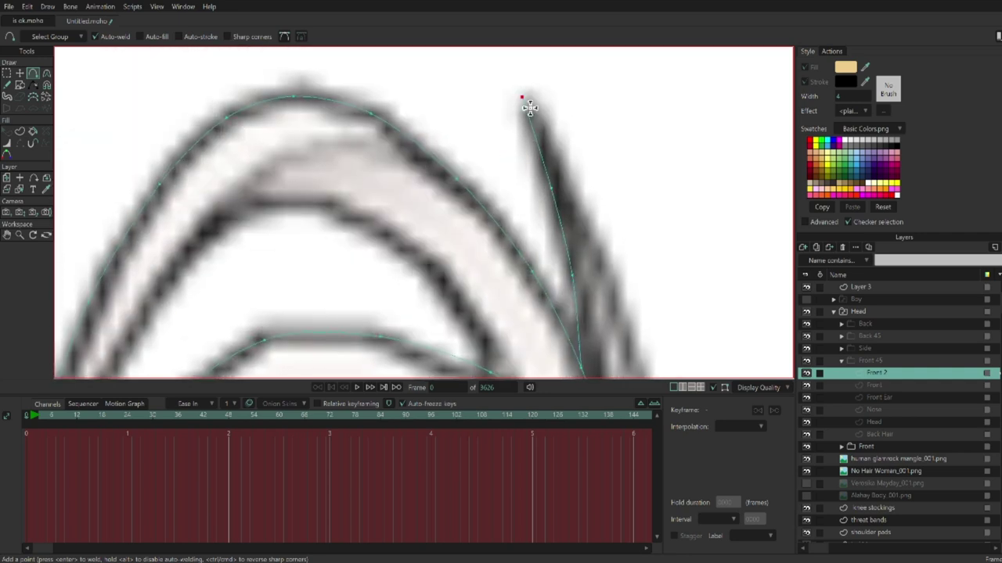
scroll(522, 97, "up", 4)
scroll(469, 226, "down", 3)
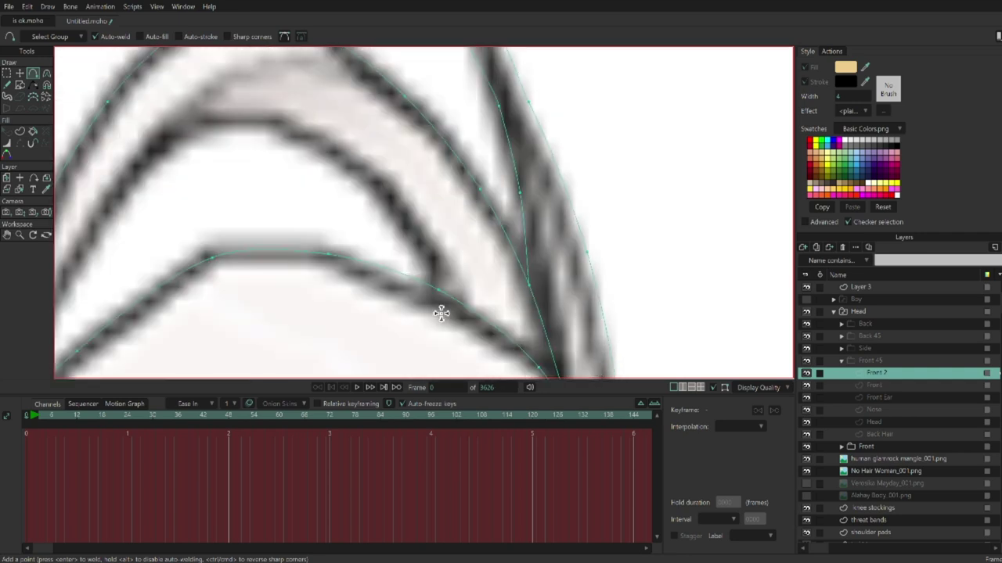
- Adjust the arched wisp's end point at the ponytail outline and make the ponytail's pointed tips sharp with zero curvature
scroll(169, 145, "down", 3)
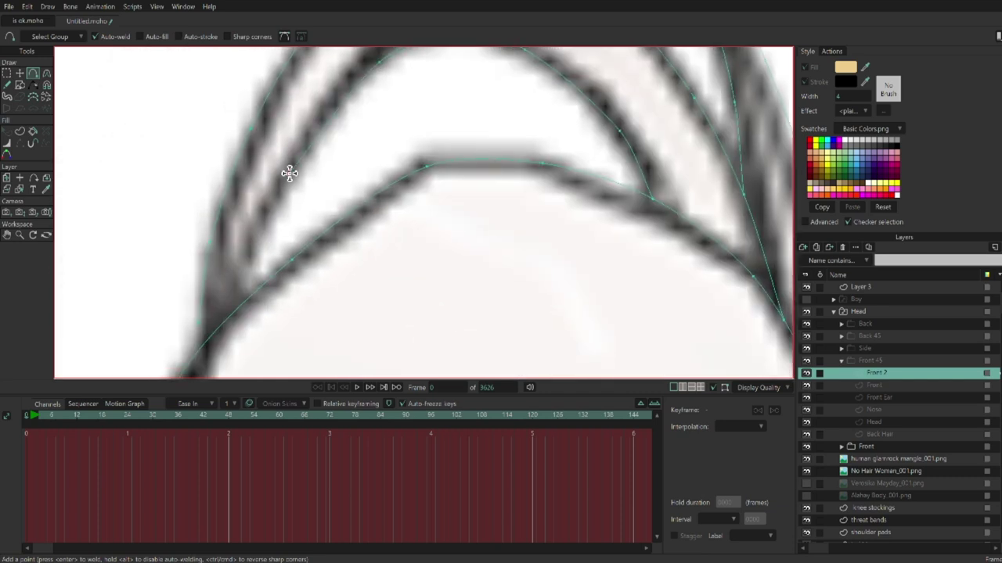
scroll(289, 172, "up", 1)
left_click(46, 74)
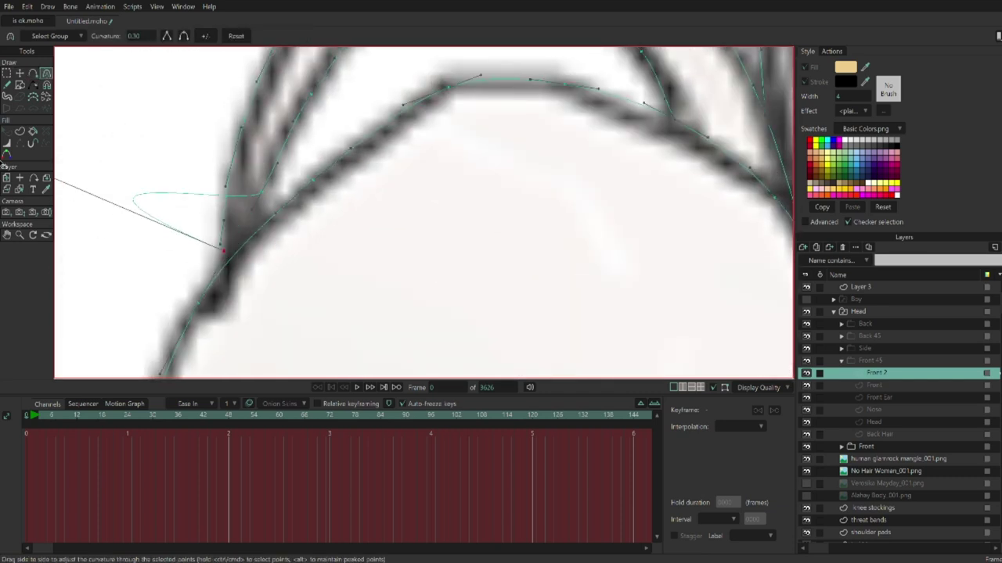
key("t")
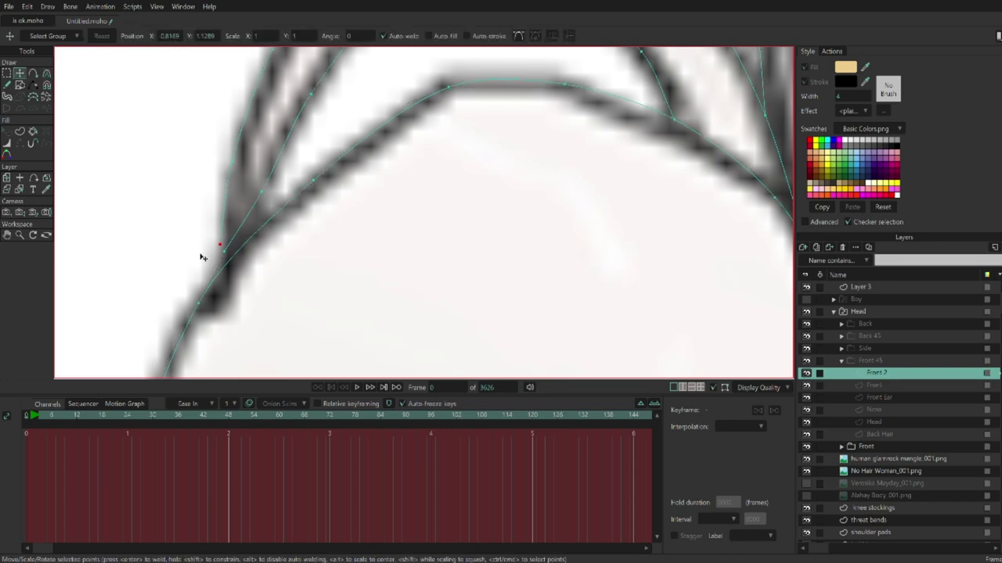
scroll(439, 277, "down", 3)
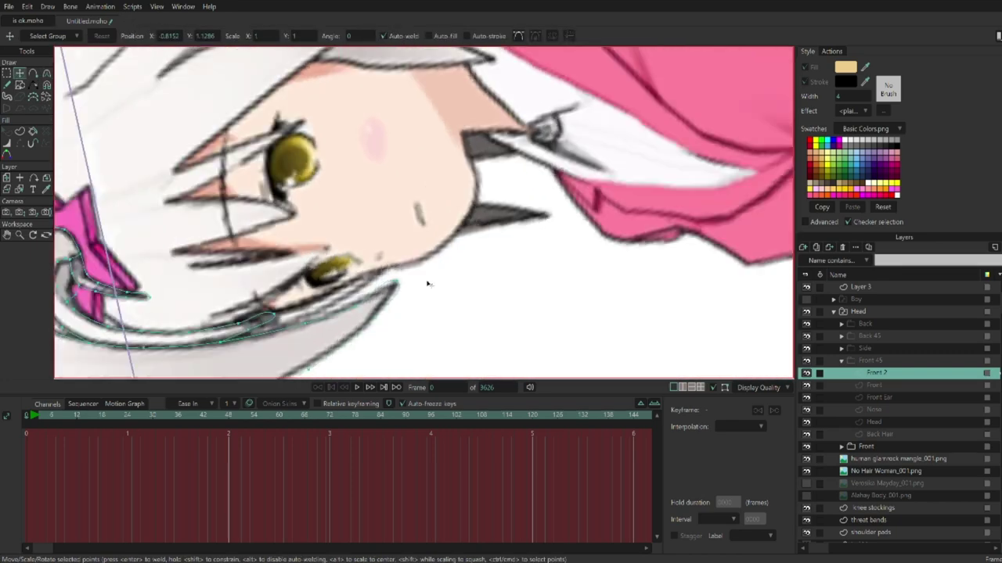
scroll(457, 217, "up", 3)
left_click(47, 74)
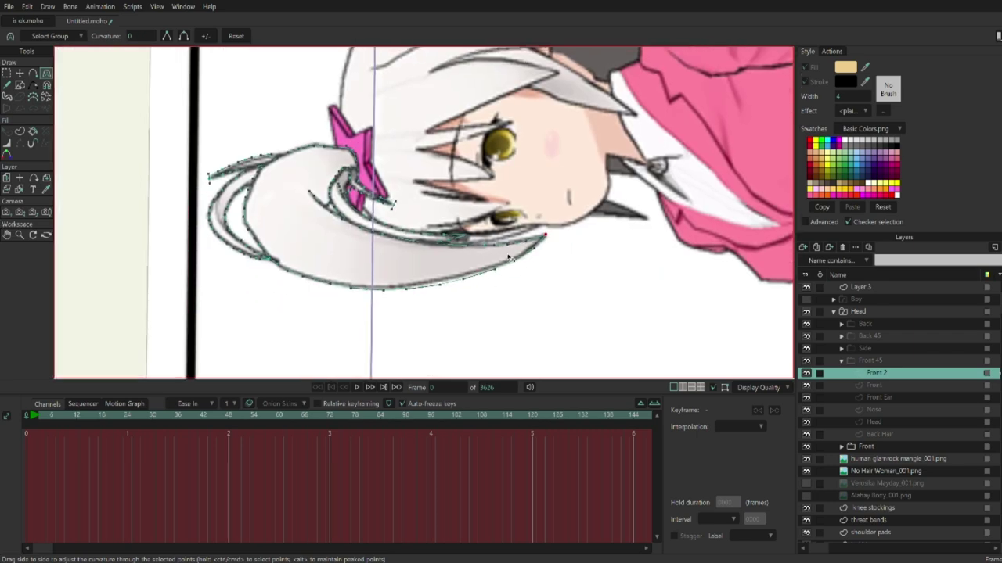
- Set the fill colour to green and fill the closed regions of the ponytail and its wisps
left_click(822, 146)
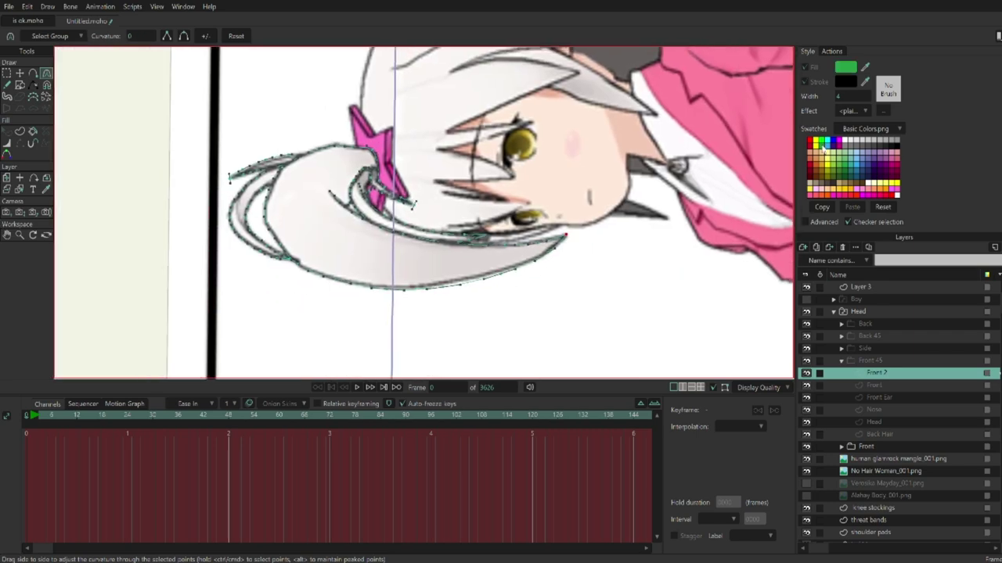
left_click(33, 132)
left_click(407, 245)
scroll(407, 245, "up", 2)
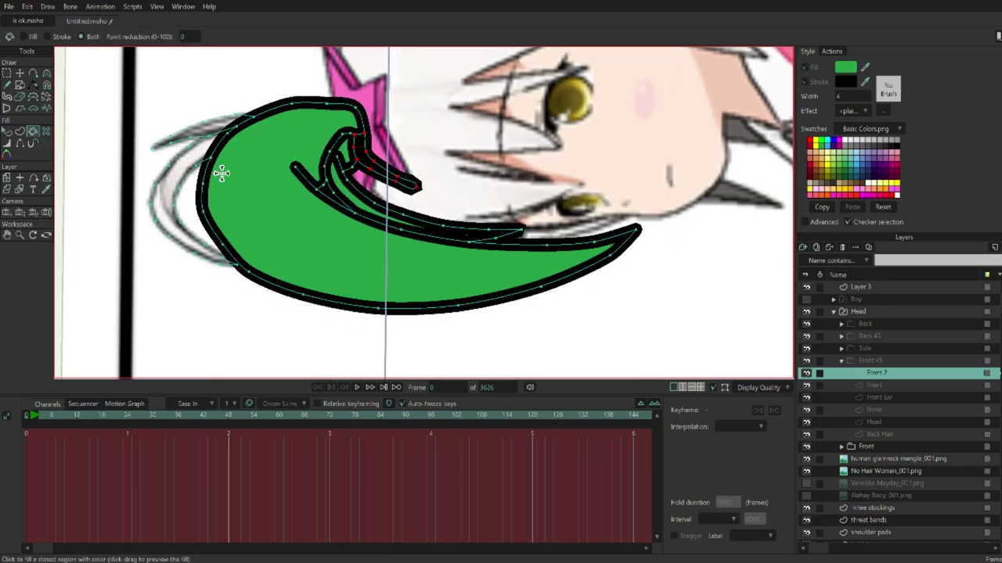
scroll(431, 340, "down", 4)
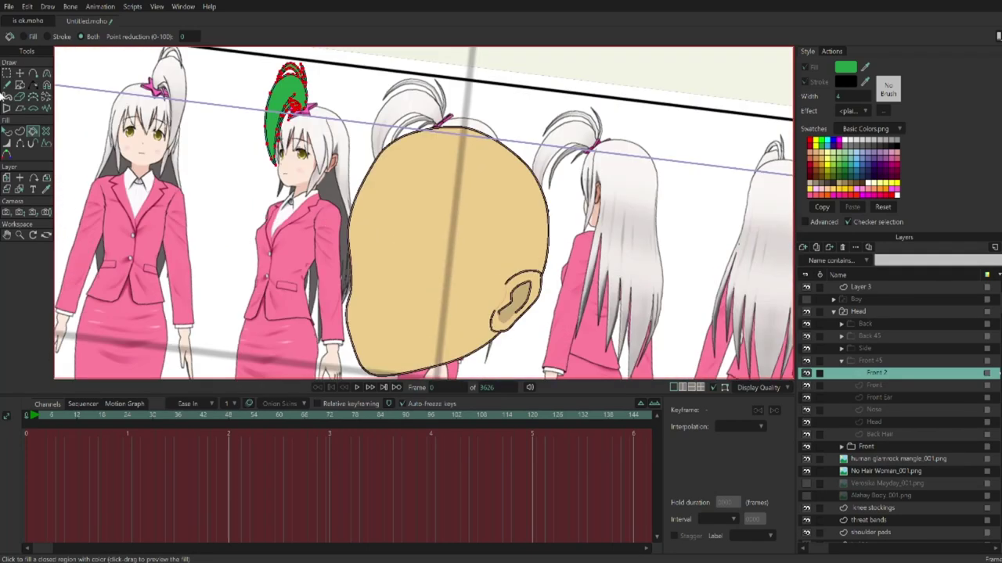
- Enlarge the green ponytail and move it over the three-quarter head
key("t")
left_click_drag(259, 164, 136, 360)
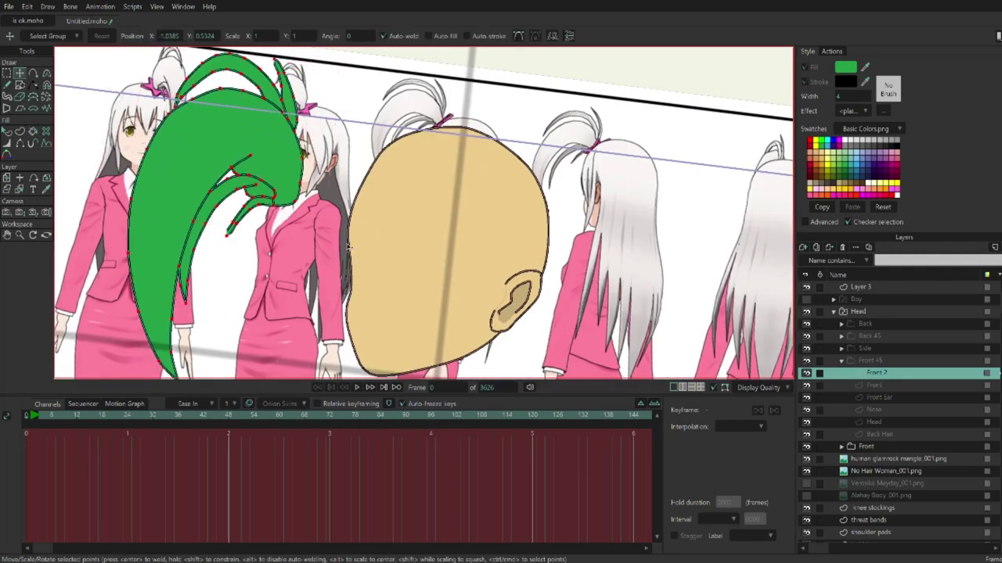
left_click_drag(345, 221, 491, 221)
- Hide the ponytail layer, the Front 45 group and the other reference images, keeping only the pink-haired reference on display
left_click(806, 373)
left_click(807, 459)
left_click(806, 482)
left_click(806, 471)
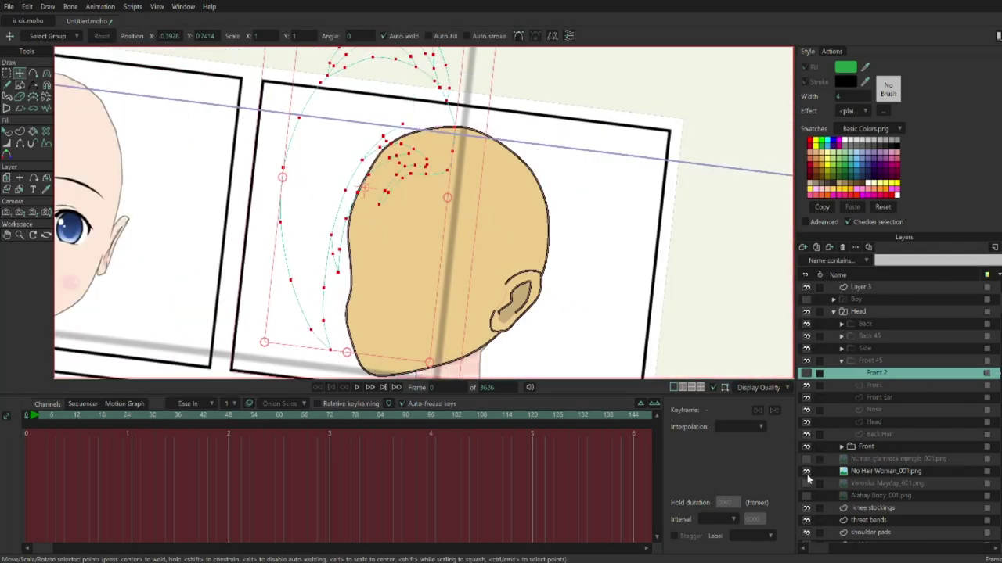
scroll(576, 374, "up", 2)
left_click(807, 361)
scroll(423, 211, "up", 3)
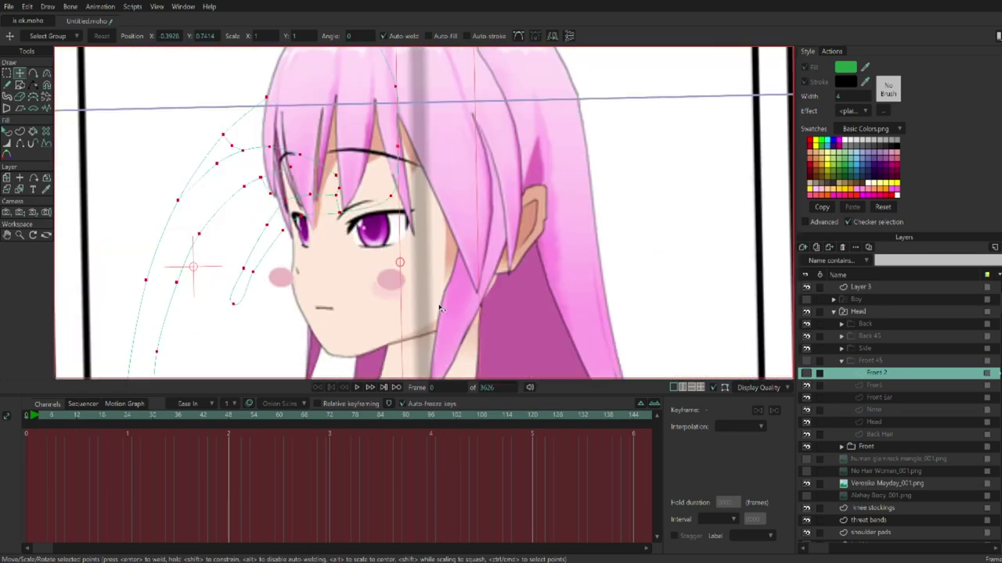
- On the Front layer of Front 45, start tracing the fringe with the pointed strand over the near eye
left_click(869, 385)
scroll(465, 286, "up", 1)
key("a")
scroll(459, 342, "up", 5)
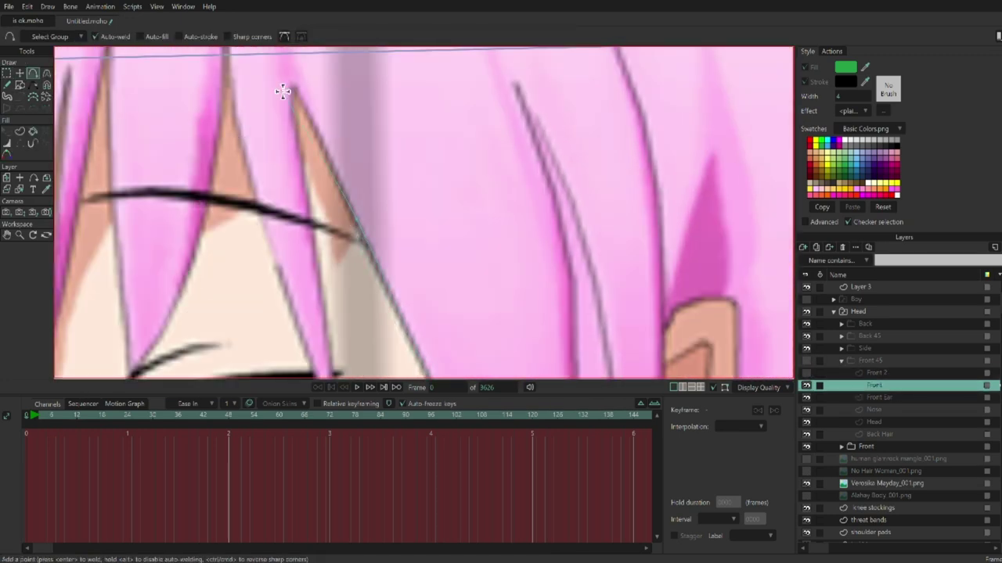
left_click_drag(283, 92, 301, 163)
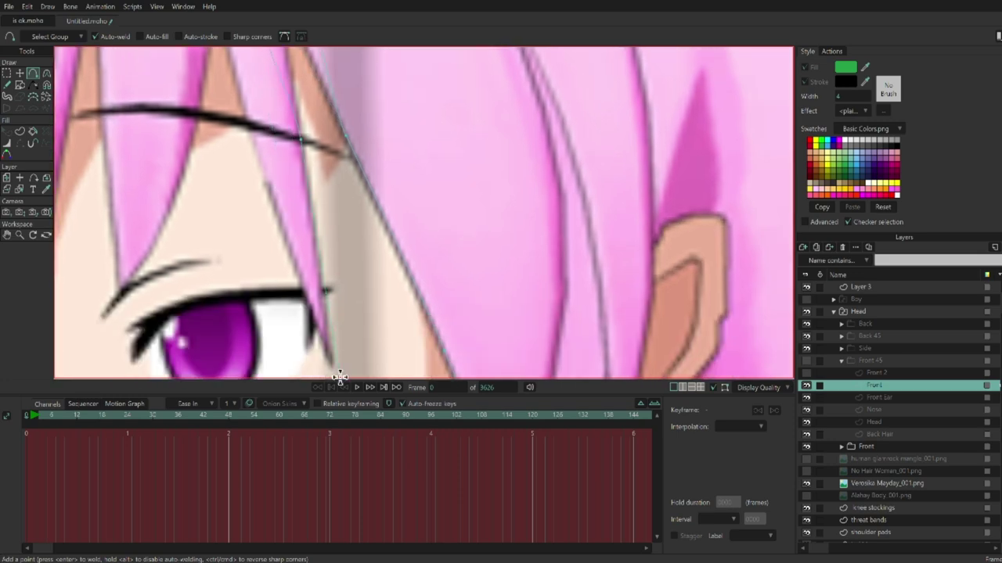
left_click_drag(339, 375, 268, 206)
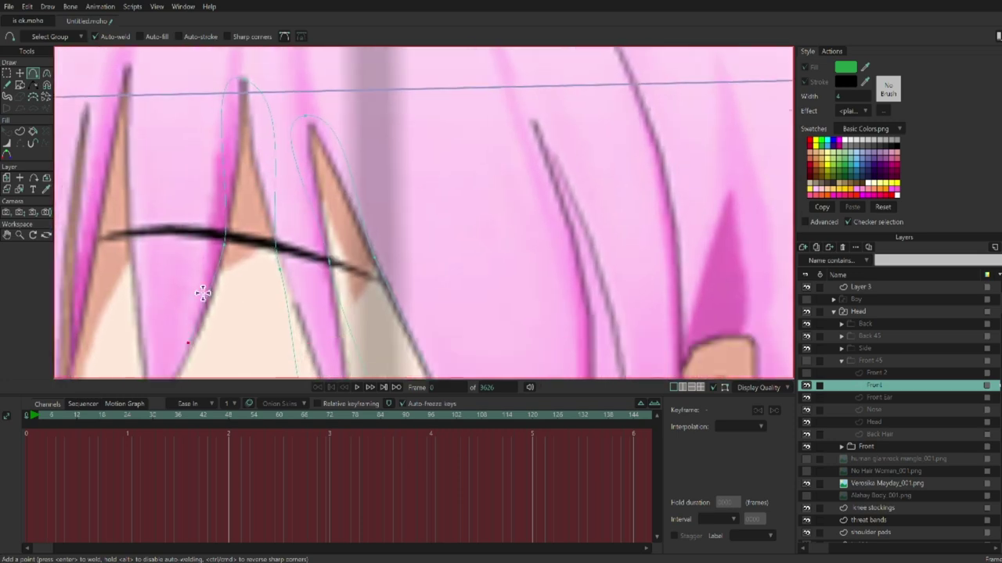
- Continue the fringe outline around the pointed strands and gaps across the middle of the forehead
scroll(201, 290, "down", 3)
scroll(223, 67, "up", 3)
left_click(212, 190)
scroll(181, 165, "down", 5)
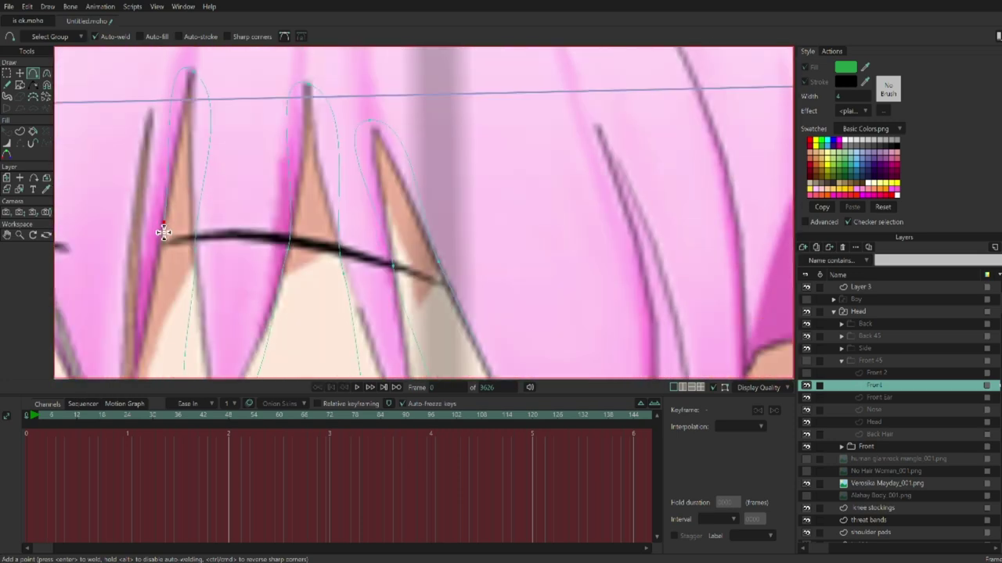
scroll(164, 126, "up", 3)
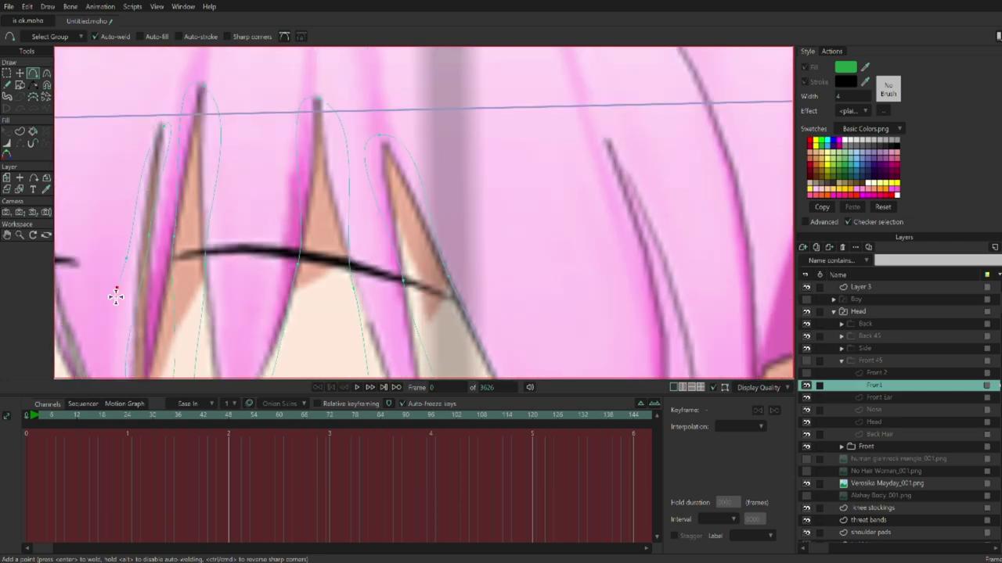
scroll(163, 271, "down", 3)
scroll(165, 257, "up", 5)
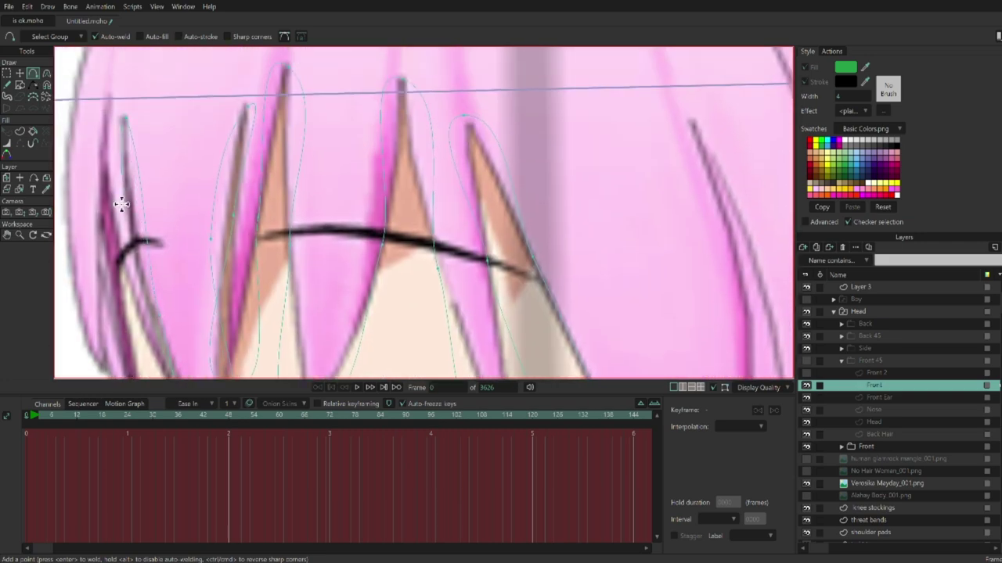
- Trace the narrow fringe strands beside the far eye to the outer edge of the face
scroll(121, 204, "down", 3)
scroll(159, 227, "up", 2)
scroll(95, 104, "up", 1)
scroll(99, 217, "down", 2)
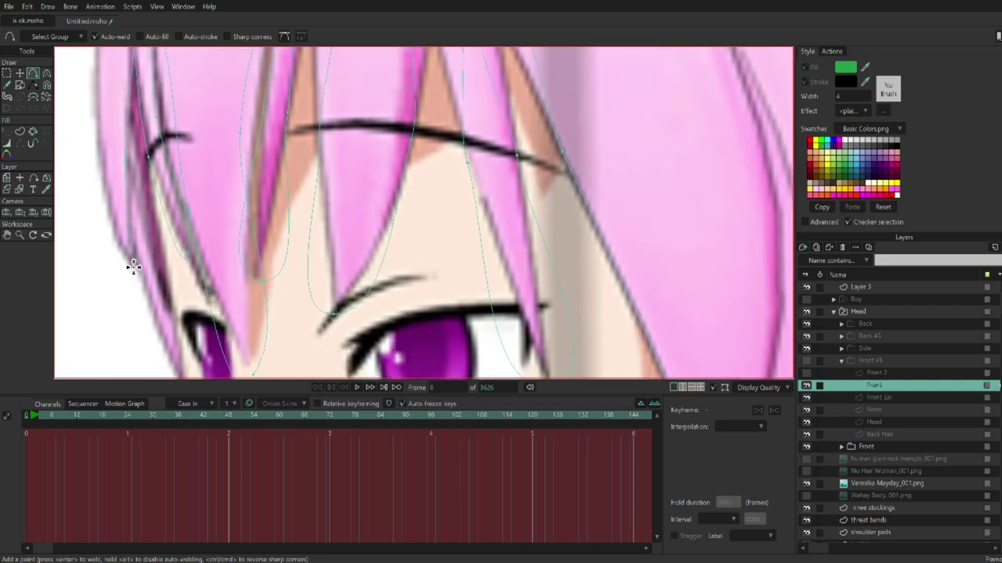
- Trace the outer hair outline up the far side of the head and over the crown
scroll(130, 279, "up", 7)
scroll(135, 233, "up", 6)
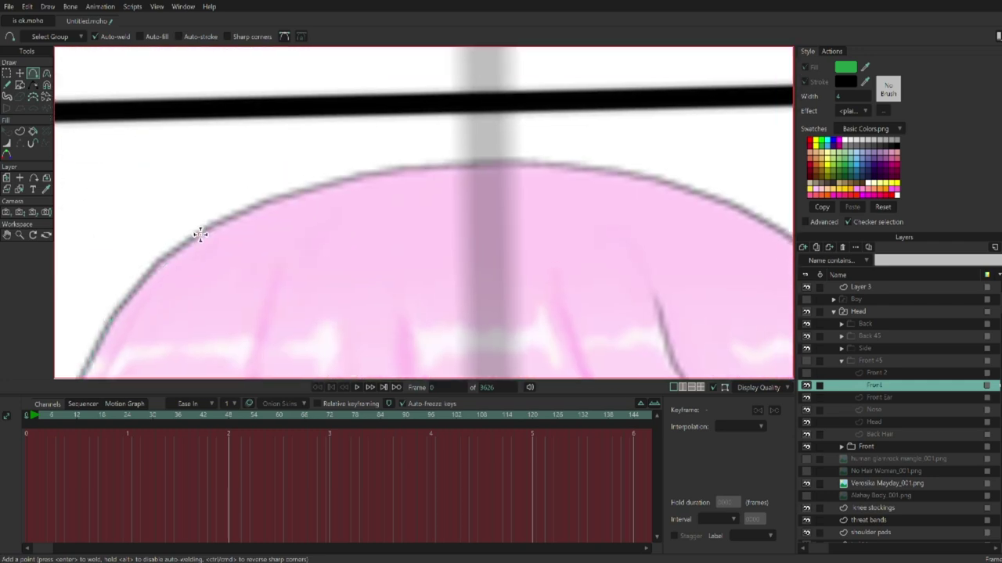
scroll(386, 170, "down", 8)
scroll(387, 170, "right", 10)
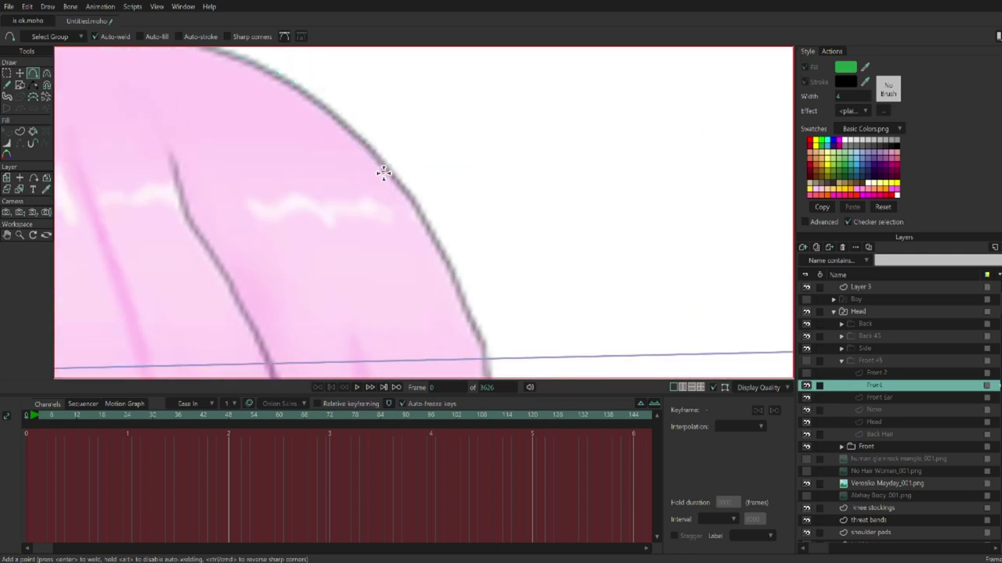
- Trace the large pointed side lock beside the near eye and the narrow lock in front of the ear
scroll(414, 172, "down", 10)
left_click(193, 135)
scroll(130, 216, "up", 8)
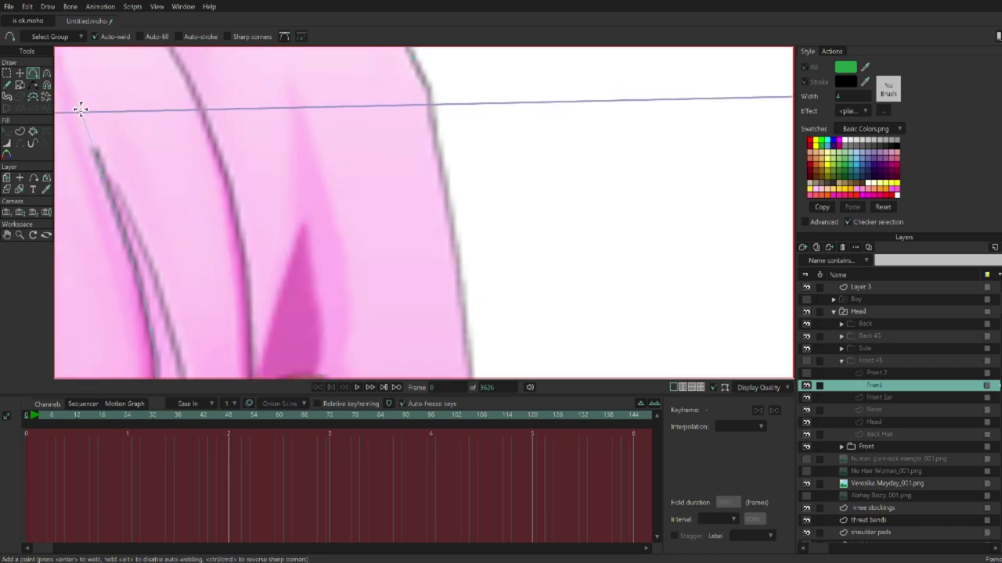
scroll(154, 247, "down", 8)
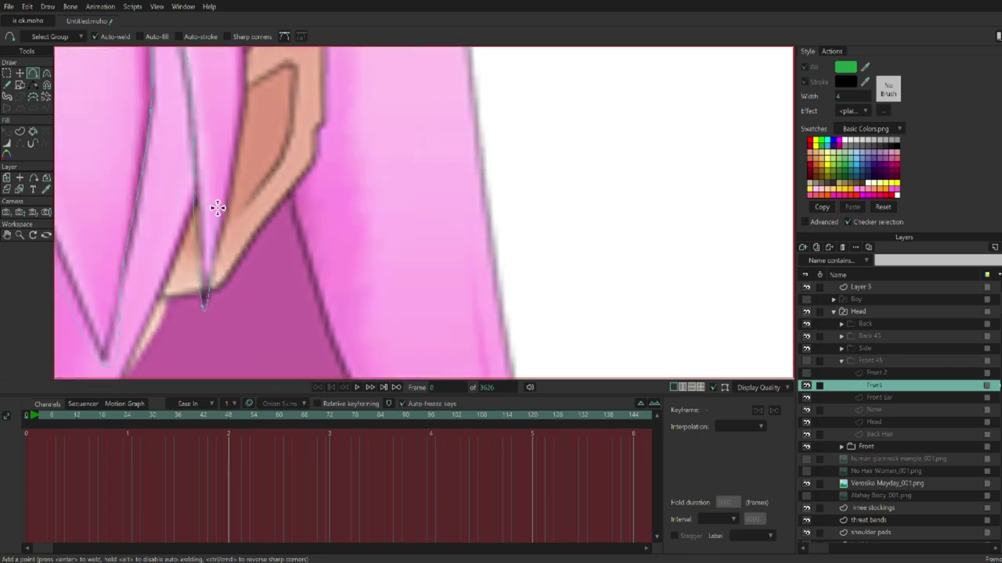
- Trace the long strand line from the crown down to the ear and join the hair outline above the ear
scroll(218, 208, "up", 10)
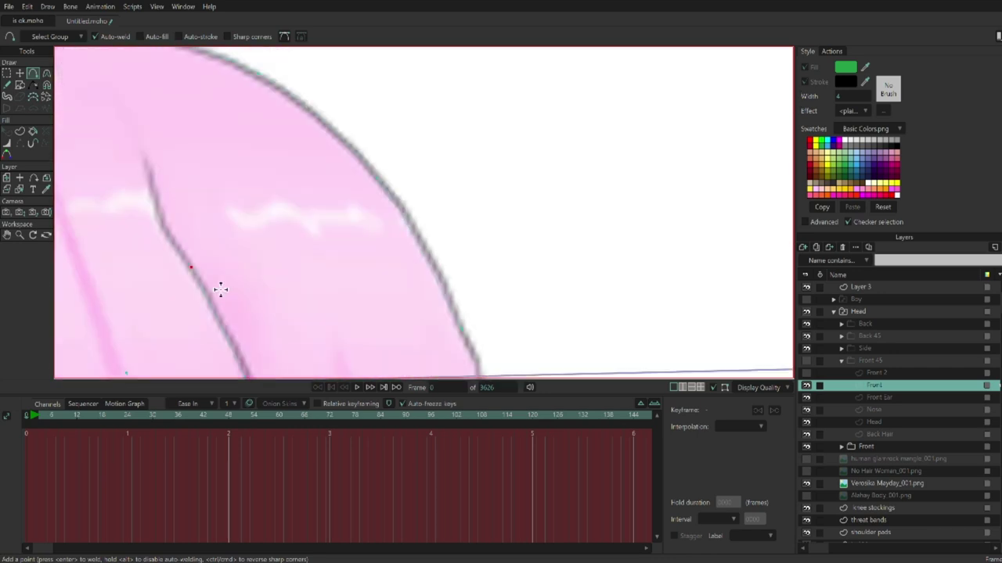
scroll(216, 201, "down", 10)
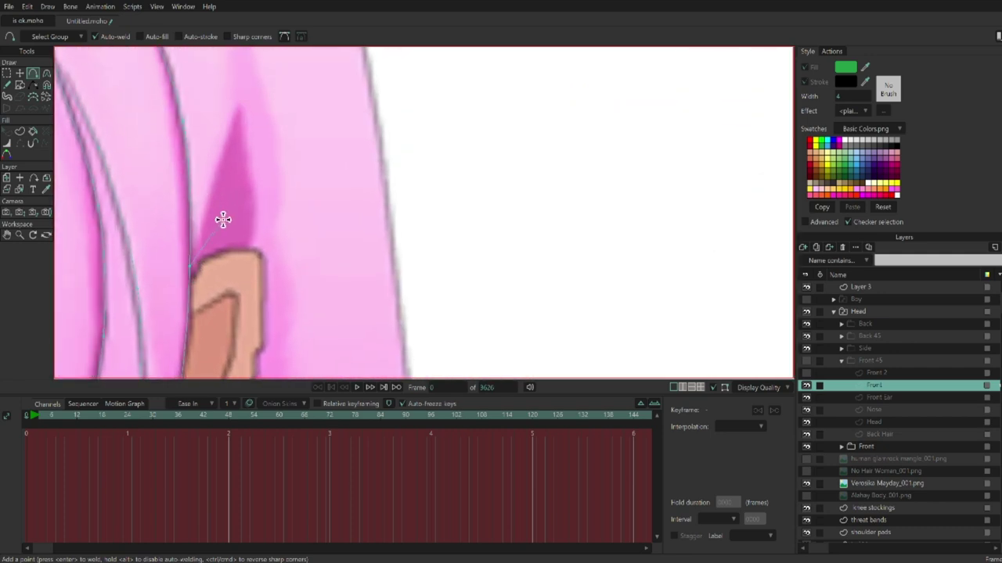
scroll(223, 219, "up", 6)
scroll(263, 172, "down", 5)
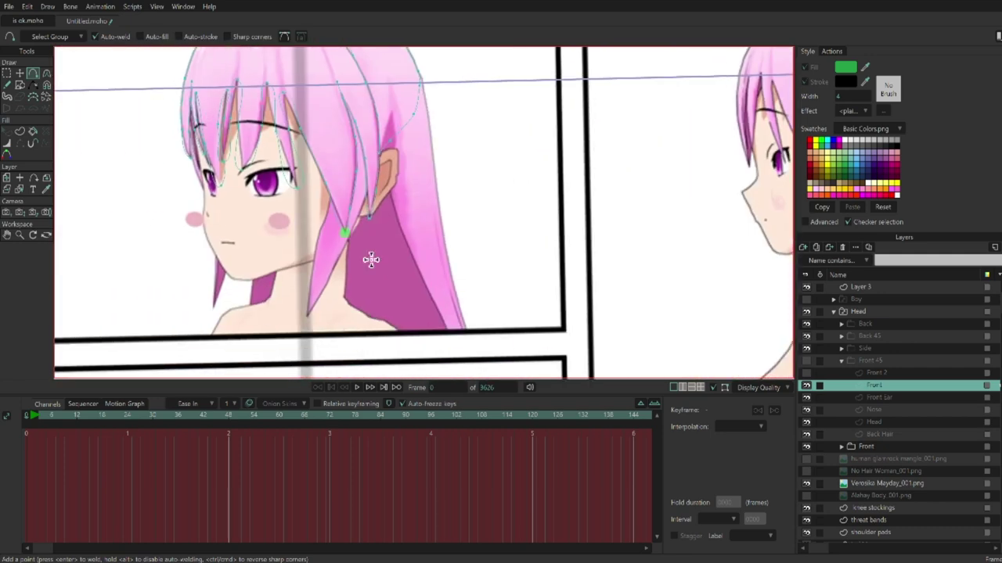
- Hide the pink-haired reference and sharpen the rounded tips and gaps of the traced fringe strands to zero curvature
left_click(806, 484)
left_click(47, 72)
scroll(389, 201, "up", 5)
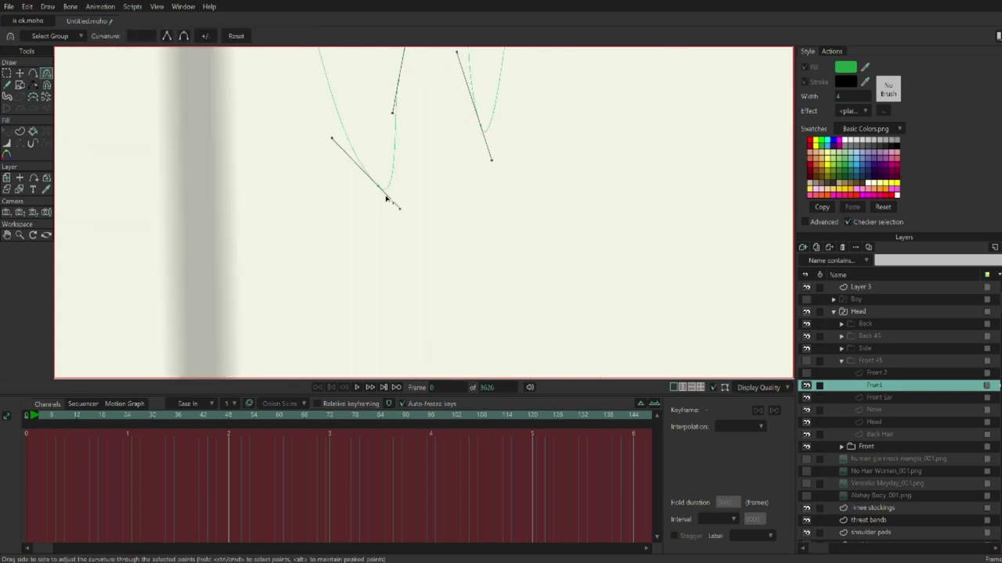
left_click(437, 212)
scroll(444, 213, "down", 4)
scroll(485, 297, "up", 4)
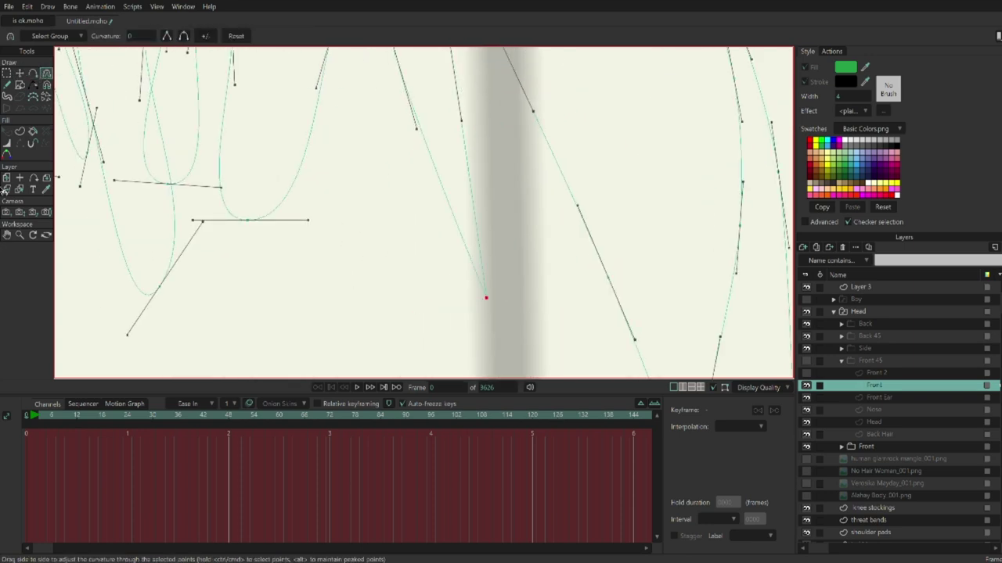
scroll(366, 241, "down", 3)
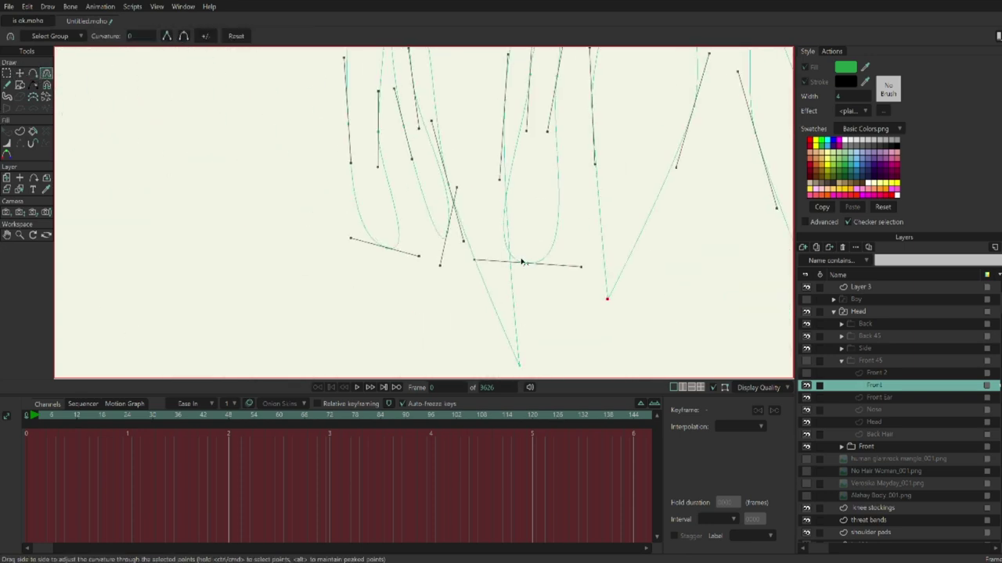
left_click_drag(357, 241, 366, 241)
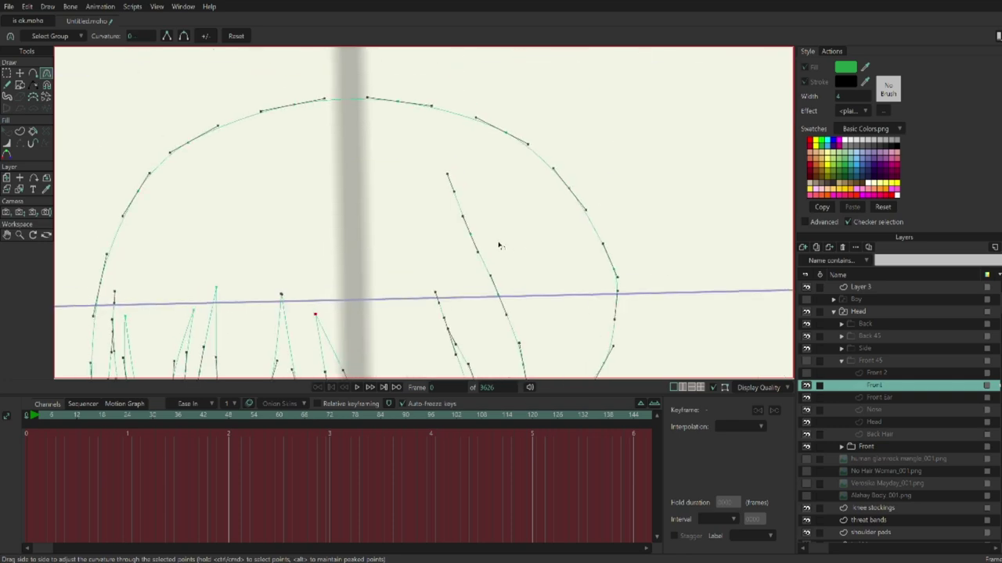
- Fill the traced front hair with white, then move and scale it to fit the three-quarter head
left_click(32, 130)
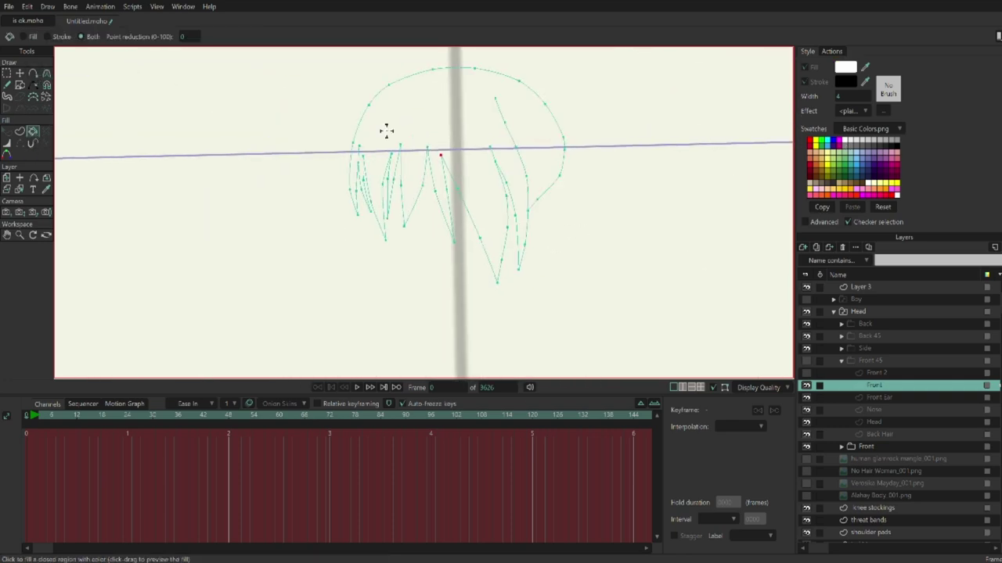
left_click(19, 73)
left_click_drag(290, 180, 89, 232)
left_click_drag(257, 194, 220, 205)
left_click_drag(228, 310, 329, 244)
- Show the pink-haired reference again and make the Front 2 ponytail layer visible over the head
left_click(806, 471)
left_click(806, 483)
left_click(868, 483)
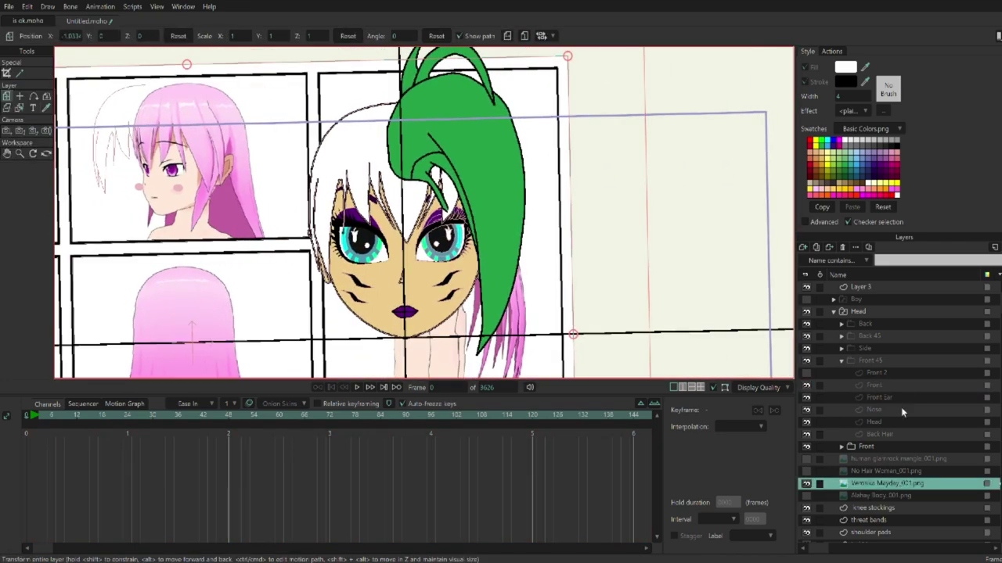
left_click(875, 374)
left_click(806, 374)
scroll(574, 293, "up", 3)
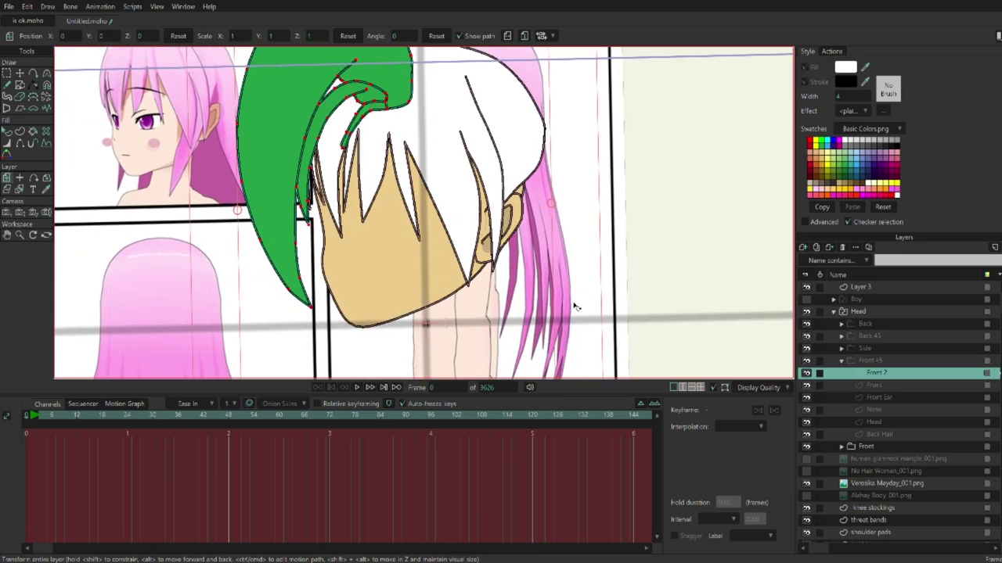
scroll(575, 307, "down", 2)
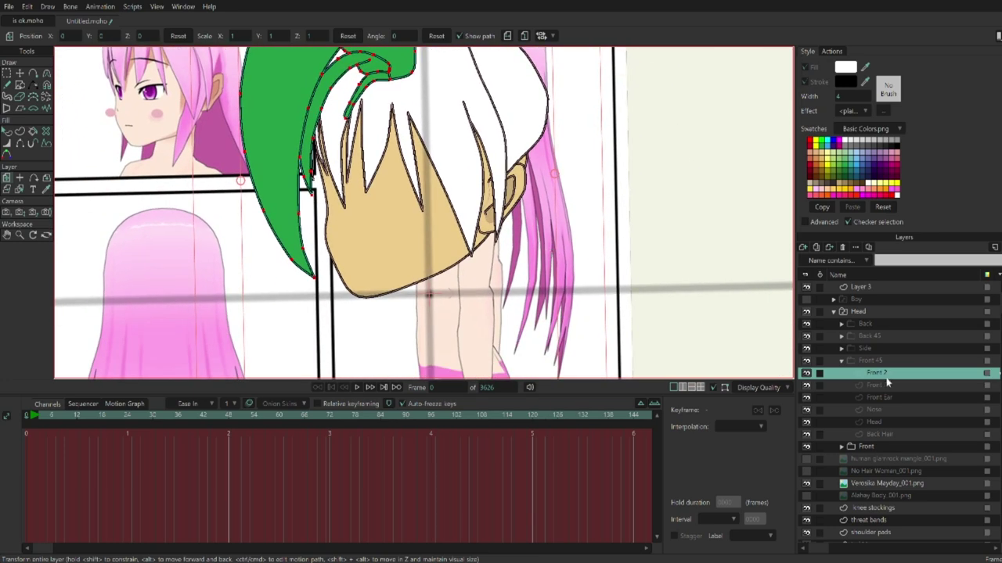
- On the Front hair layer, shift the point on the long strand line just above the ear
left_click(887, 384)
key("t")
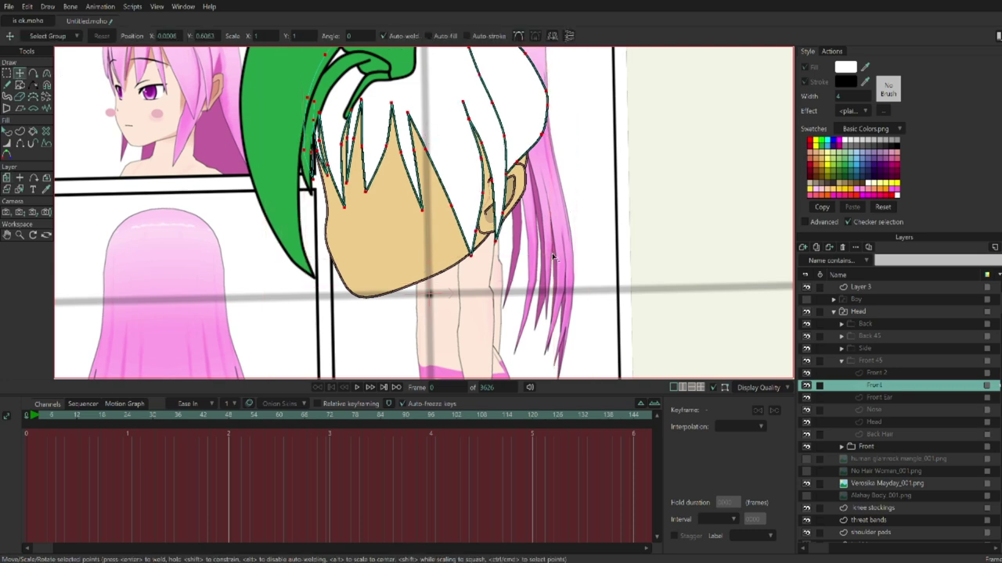
scroll(462, 173, "up", 2)
left_click_drag(461, 173, 440, 165)
scroll(516, 133, "up", 1)
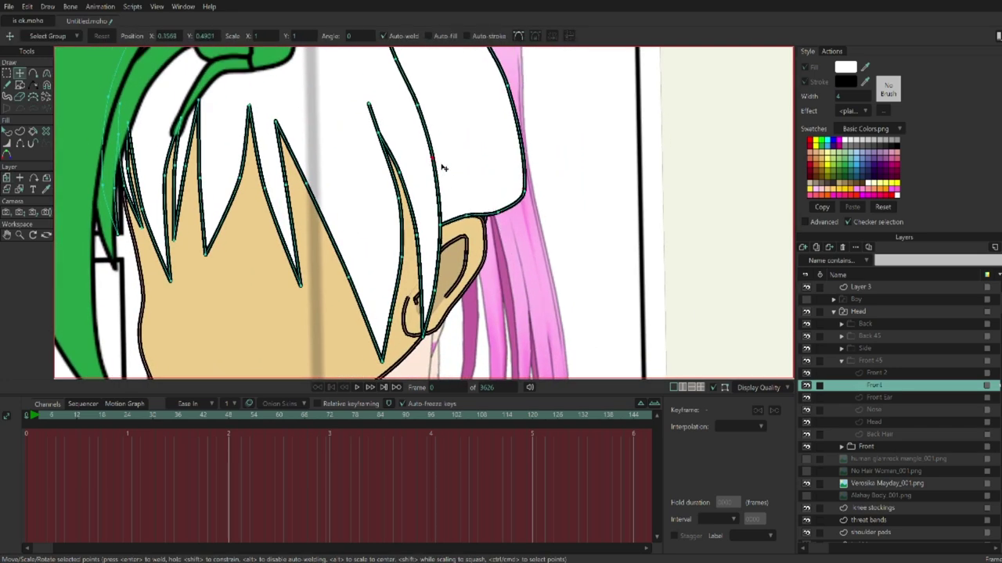
- Duplicate the Eyed group from the Front head and place the copy inside Front 45 beneath the Front Ear layer
scroll(469, 264, "down", 4)
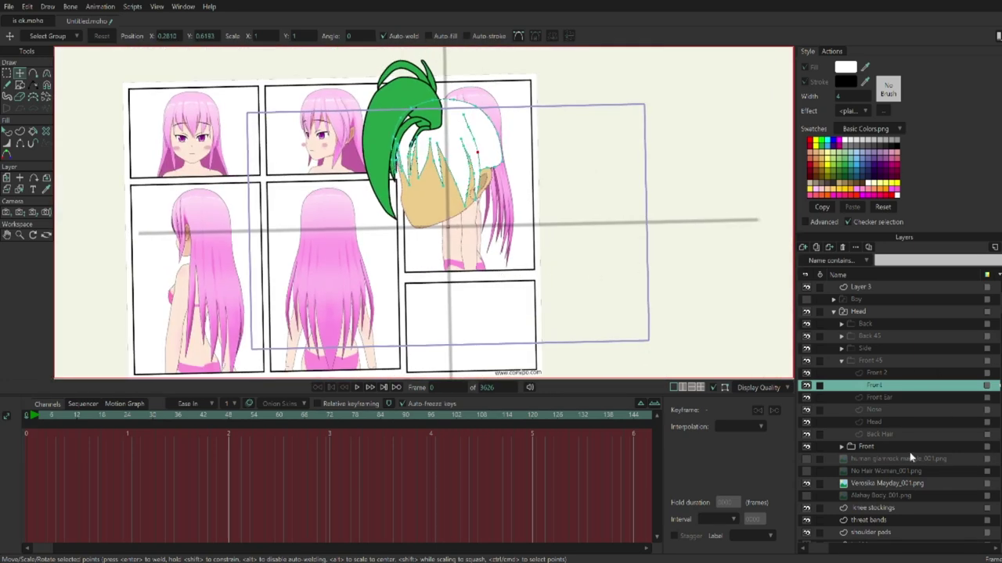
left_click(842, 446)
left_click(917, 483)
left_click(820, 249)
left_click_drag(885, 483, 886, 404)
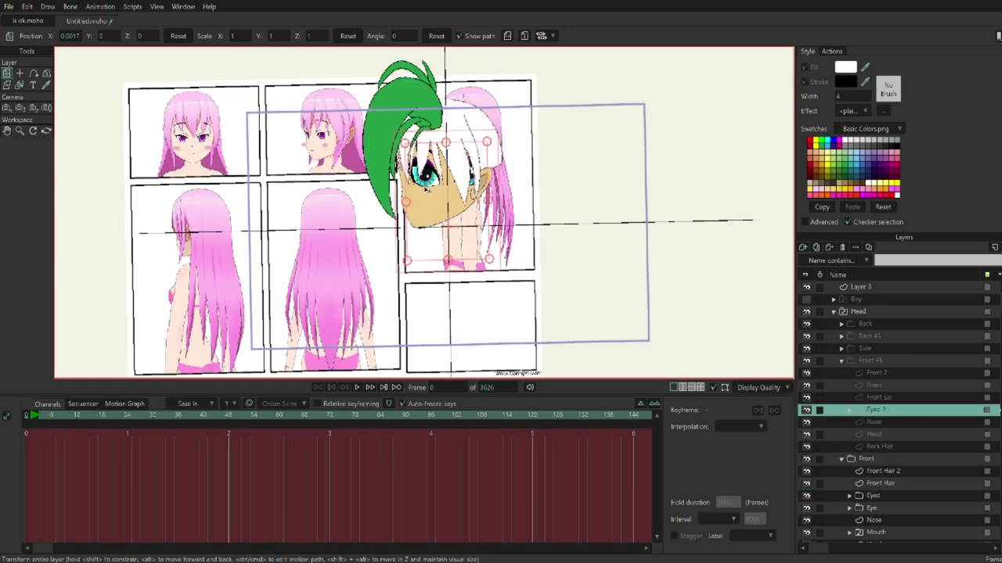
- Show the No Hair Woman reference, collapse the Front group and hide the Front 45 hair and Head layers
scroll(884, 498, "down", 5)
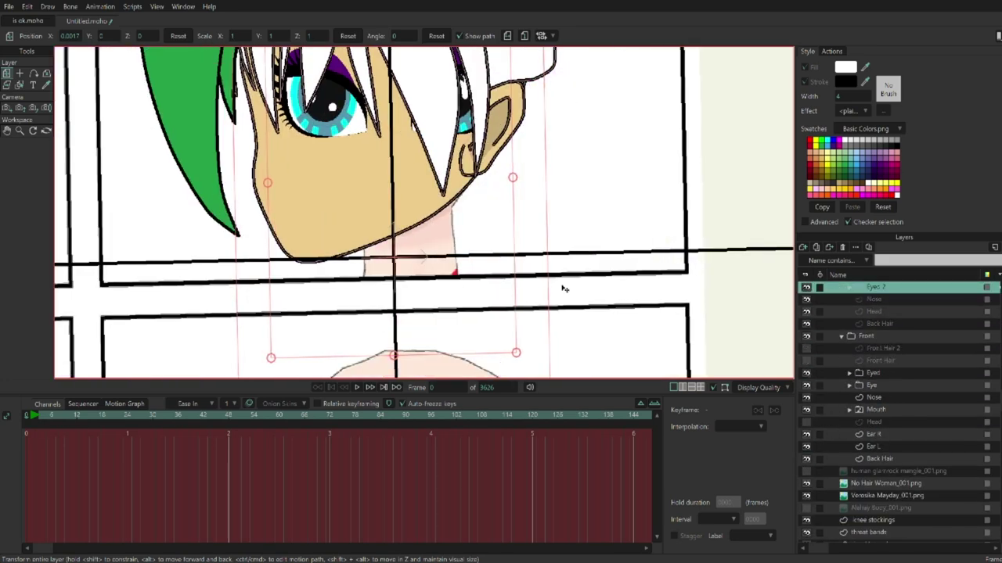
left_click(840, 336)
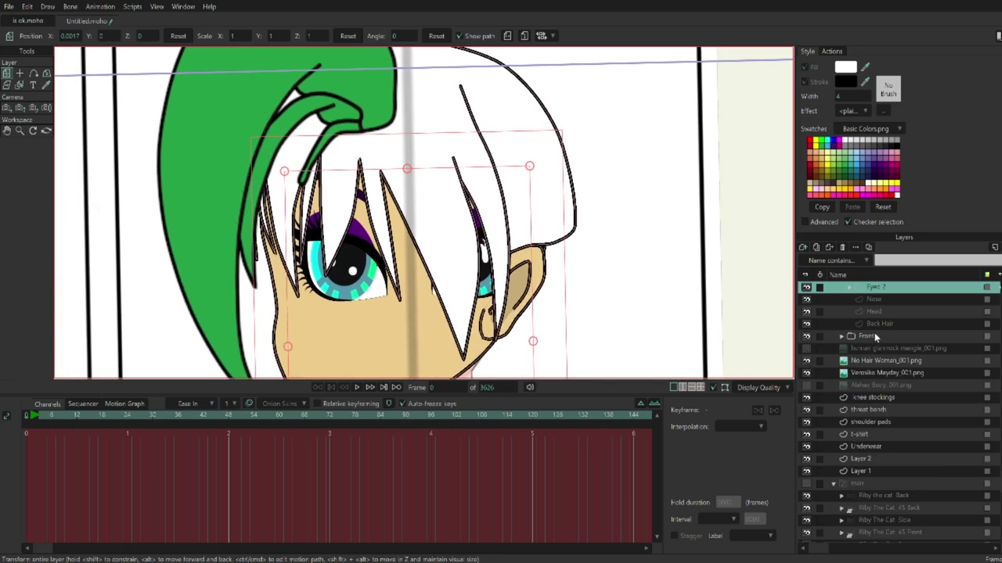
left_click(868, 312)
scroll(867, 350, "up", 2)
left_click(806, 323)
left_click(806, 311)
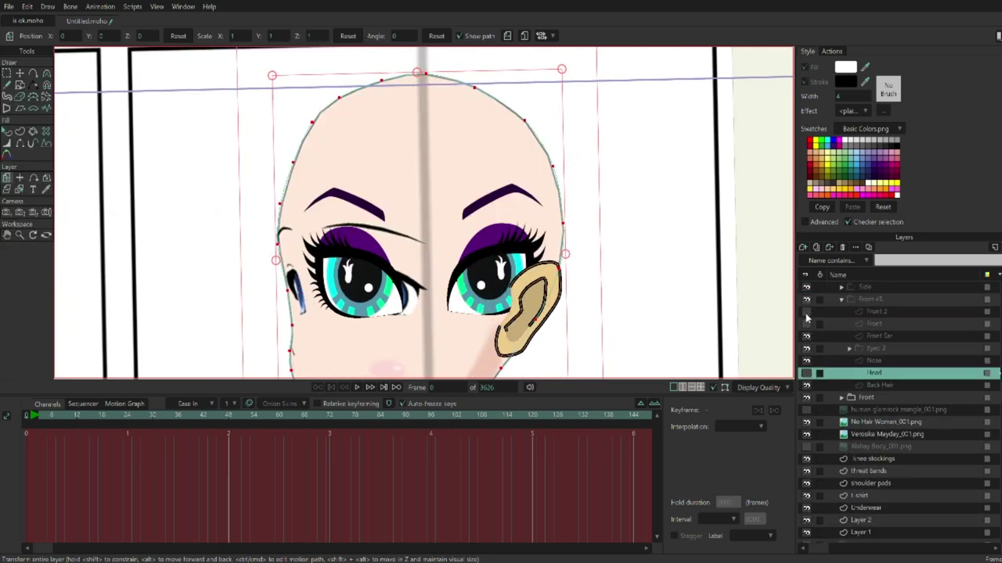
- Expand the duplicated eye group and fit its Left Eye over the near eye of the bald reference
left_click(849, 348)
left_click(859, 361)
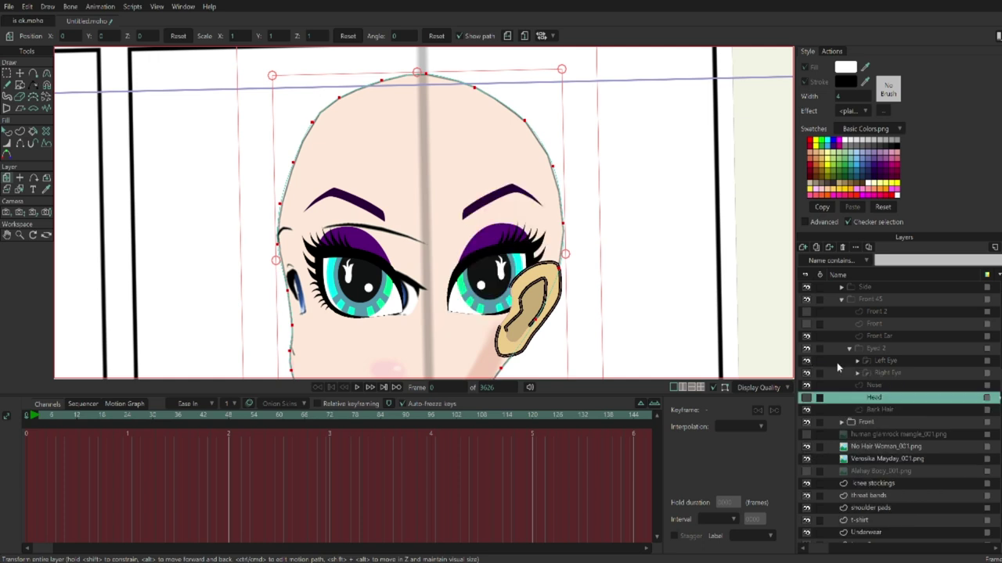
left_click(881, 360)
left_click_drag(495, 170, 447, 182)
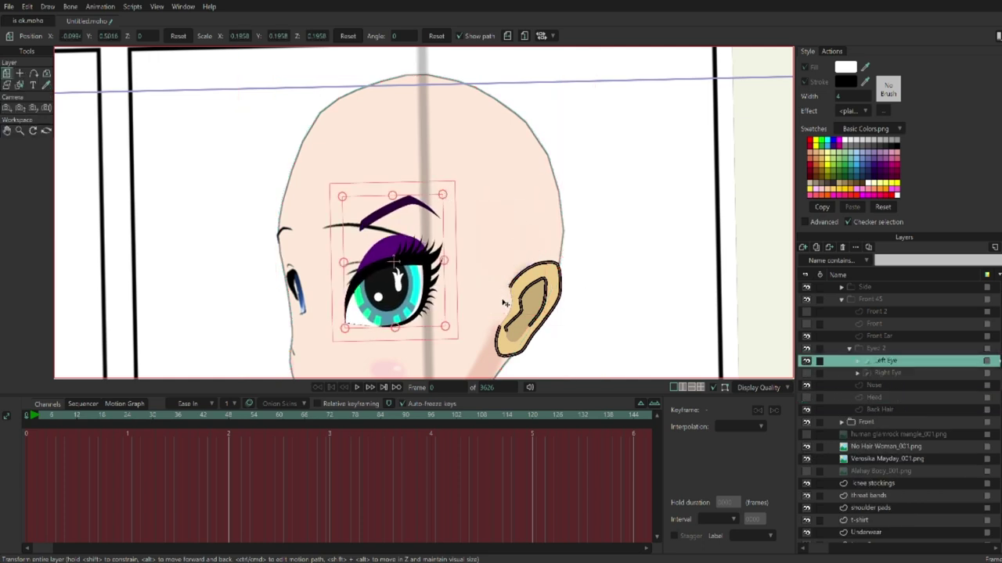
- Move the Right Eye over the reference's far eye and shrink and narrow it for the three-quarter view
left_click(887, 372)
left_click(806, 372)
left_click_drag(344, 270, 283, 270)
left_click_drag(229, 195, 239, 205)
scroll(238, 205, "up", 3)
left_click_drag(286, 169, 305, 188)
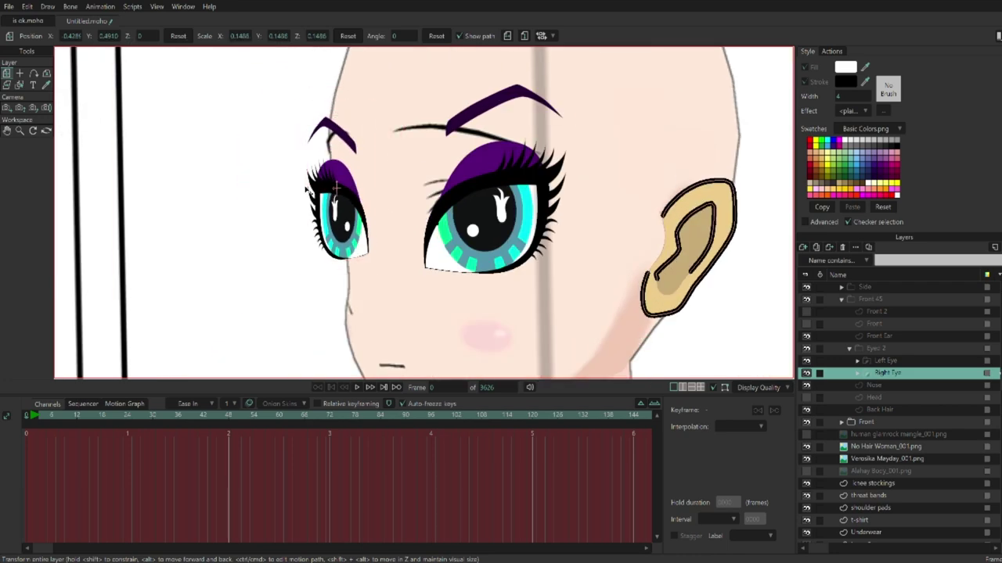
scroll(305, 187, "up", 2)
left_click_drag(358, 167, 398, 290)
scroll(614, 338, "down", 3)
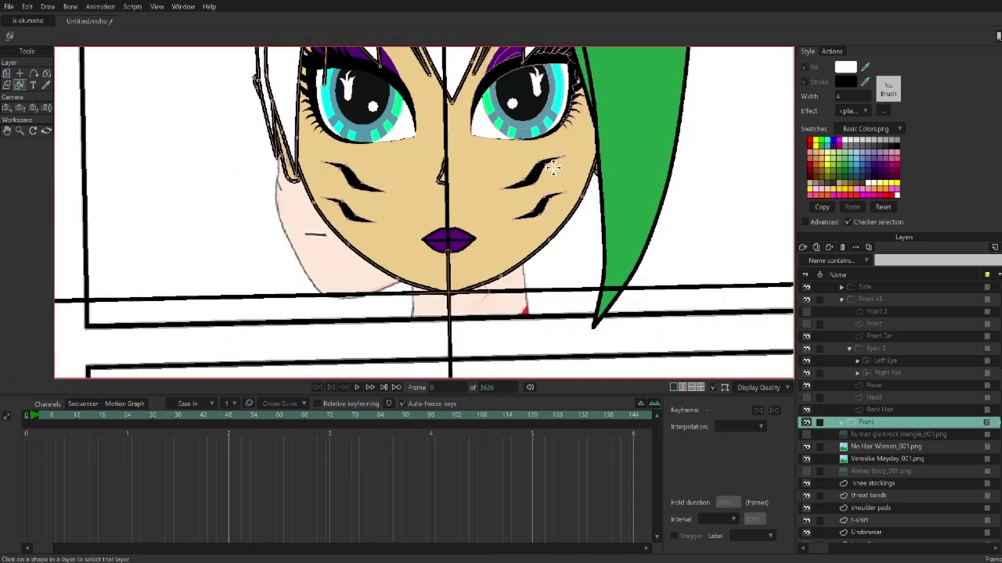
- Copy the cheek stripes from the Front head into the Front 45 Head layer and position them below the near eye
left_click(652, 244)
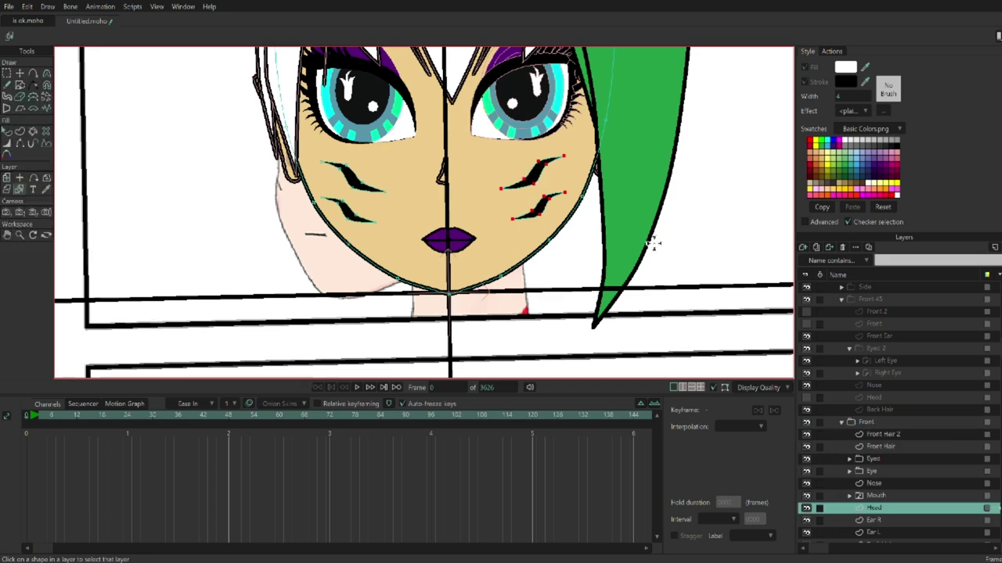
left_click(842, 422)
left_click(873, 398)
key("t")
left_click_drag(391, 153, 473, 244)
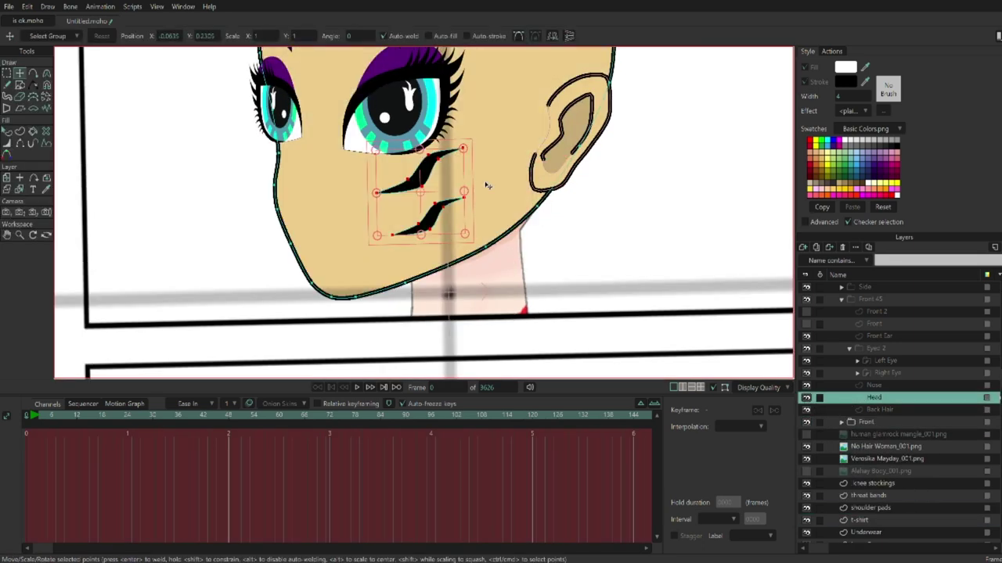
- Sample the purple eyeshadow of the left eye as the current fill colour
left_click(34, 131)
left_click(45, 189)
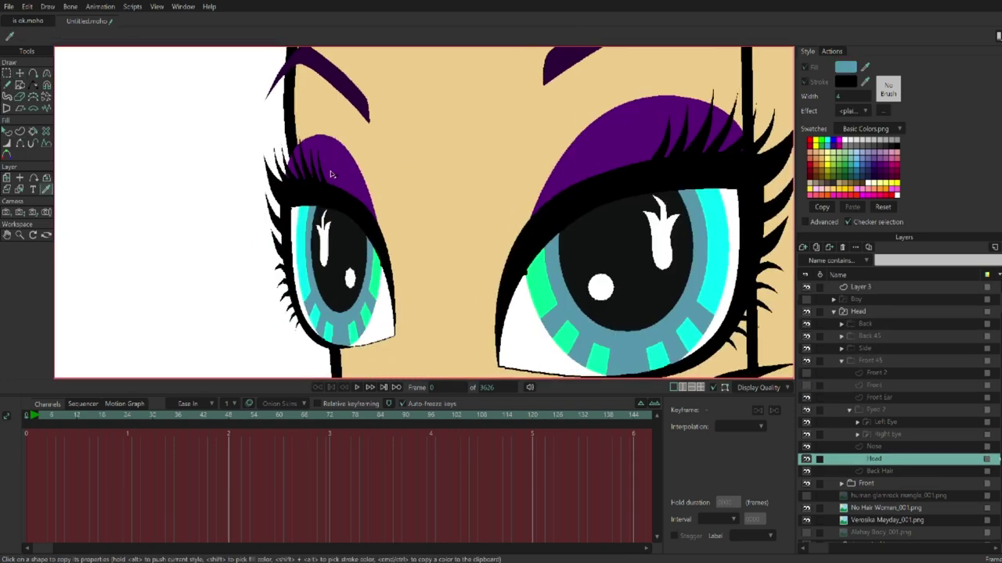
left_click(662, 103)
scroll(446, 197, "down", 3)
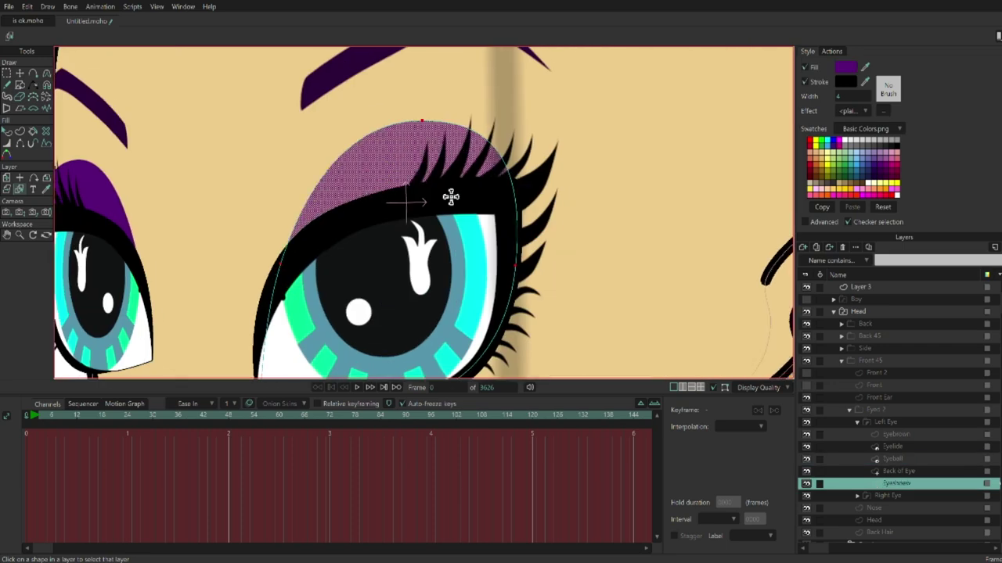
- Show the Boy character in its Front 3/4 view and expand the Front 45 group of the head
left_click(839, 301)
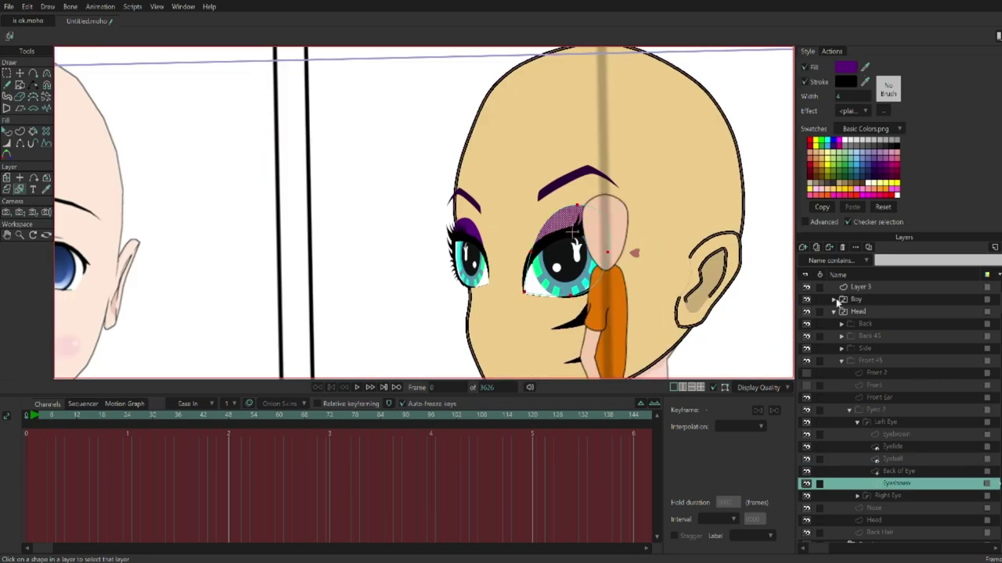
left_click(834, 301)
left_click(844, 384)
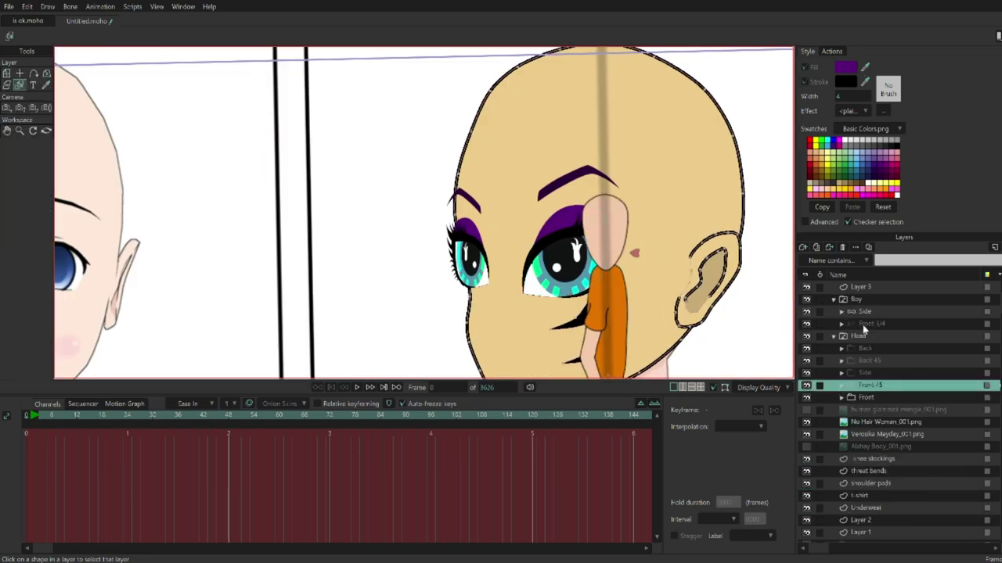
left_click(867, 324)
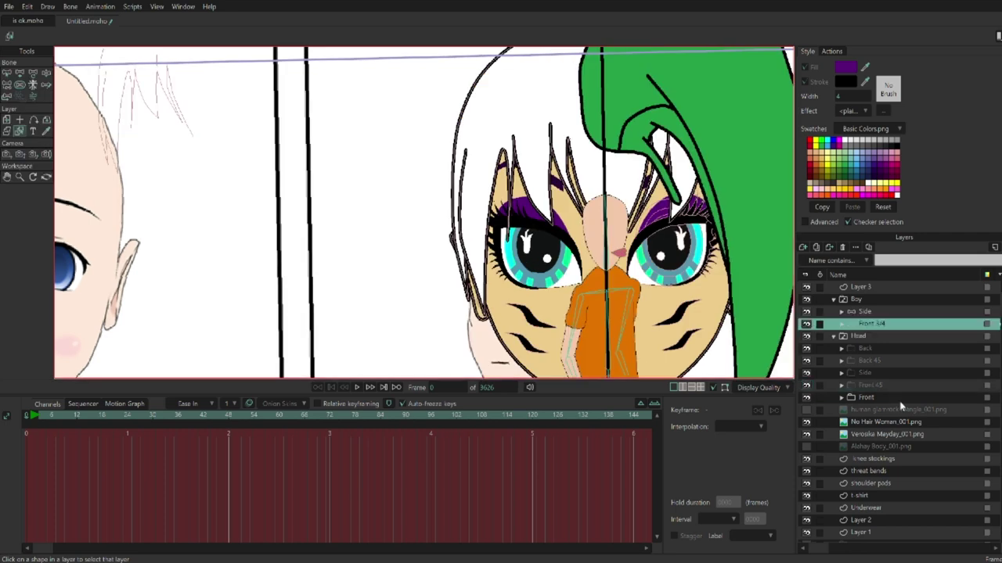
left_click(911, 338)
left_click(843, 302)
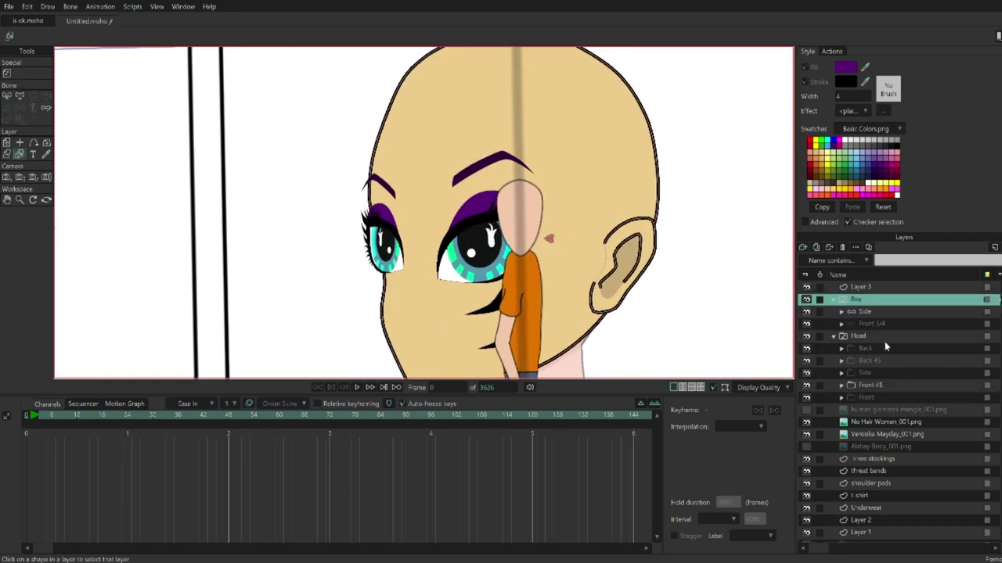
left_click(841, 360)
left_click(850, 409)
left_click(851, 409)
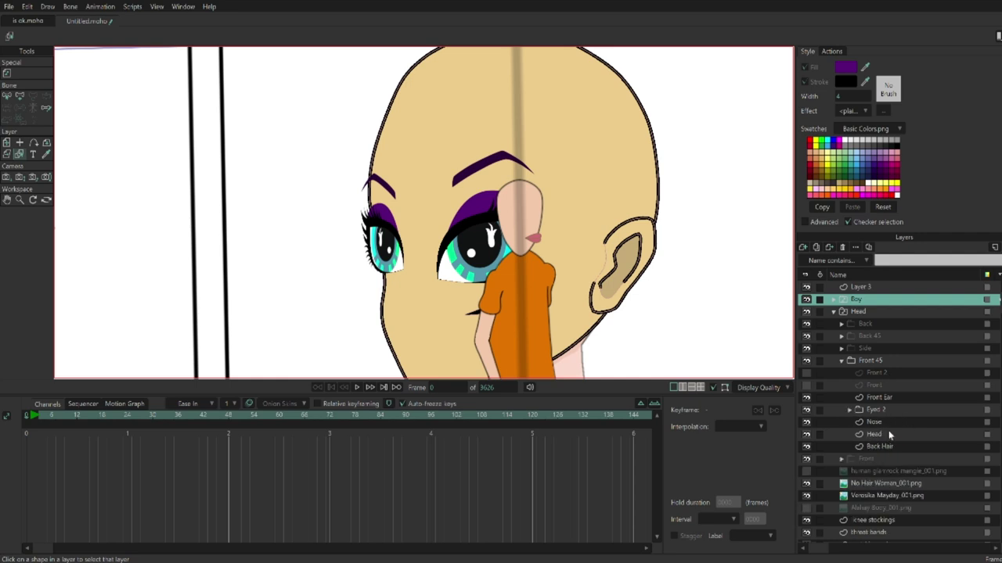
- Move the Mouth group out of the Boy's Front 3/4 head into Front 45 above the Head layer, and hide Boy
left_click(885, 433)
left_click(892, 411)
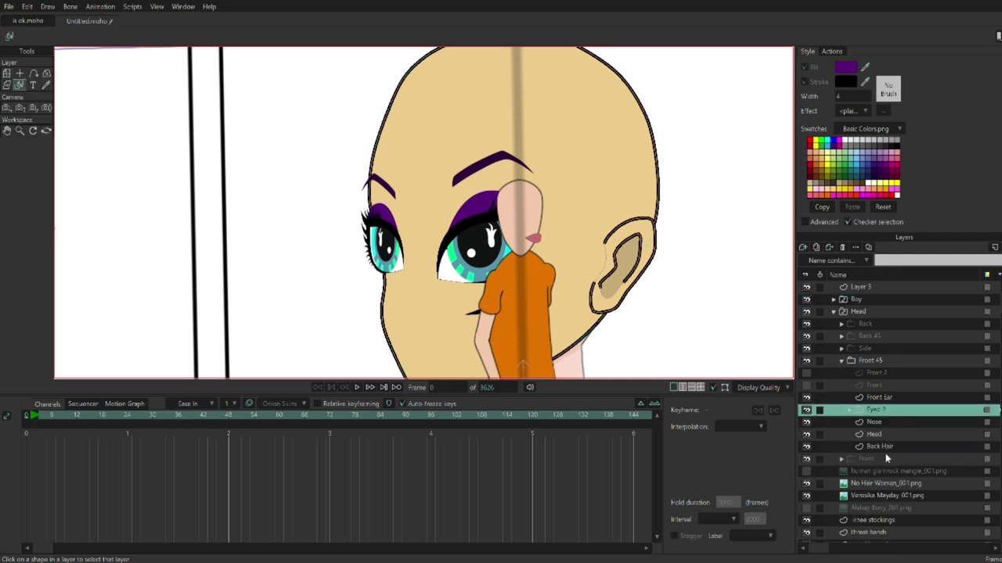
left_click(833, 299)
scroll(892, 337, "down", 4)
left_click(849, 371)
left_click(891, 384)
scroll(894, 336, "up", 2)
scroll(899, 286, "up", 3)
left_click(869, 311)
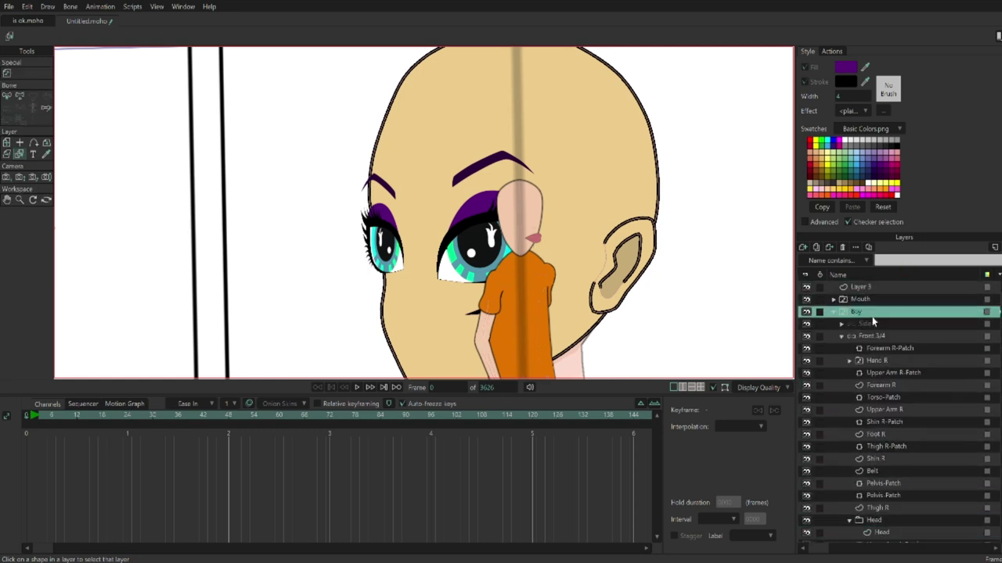
left_click(806, 312)
left_click_drag(861, 299, 868, 448)
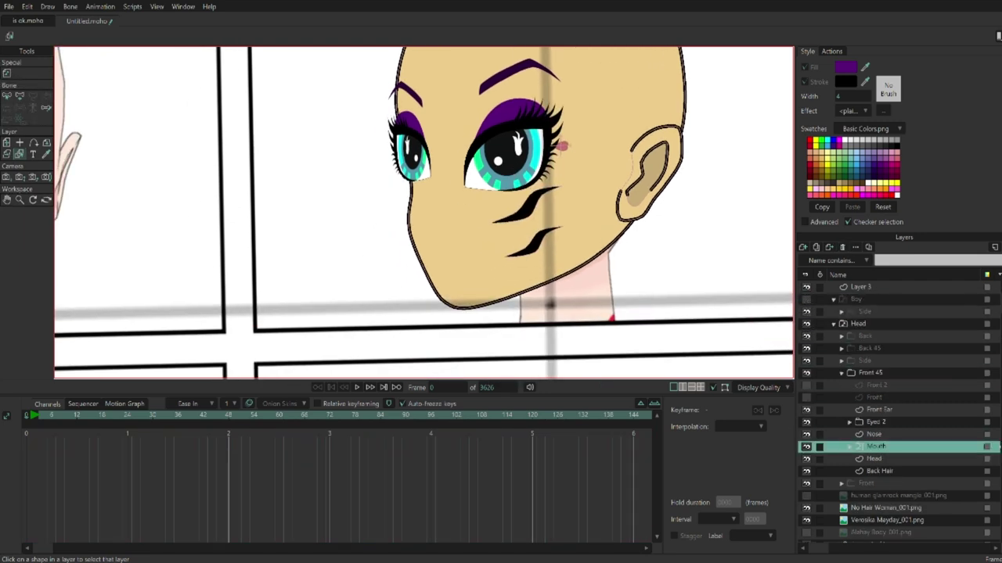
- With the Head layer hidden, place the mouth over the reference's lips at scale 0.5538, then show the Head layer again
left_click(806, 459)
key("0")
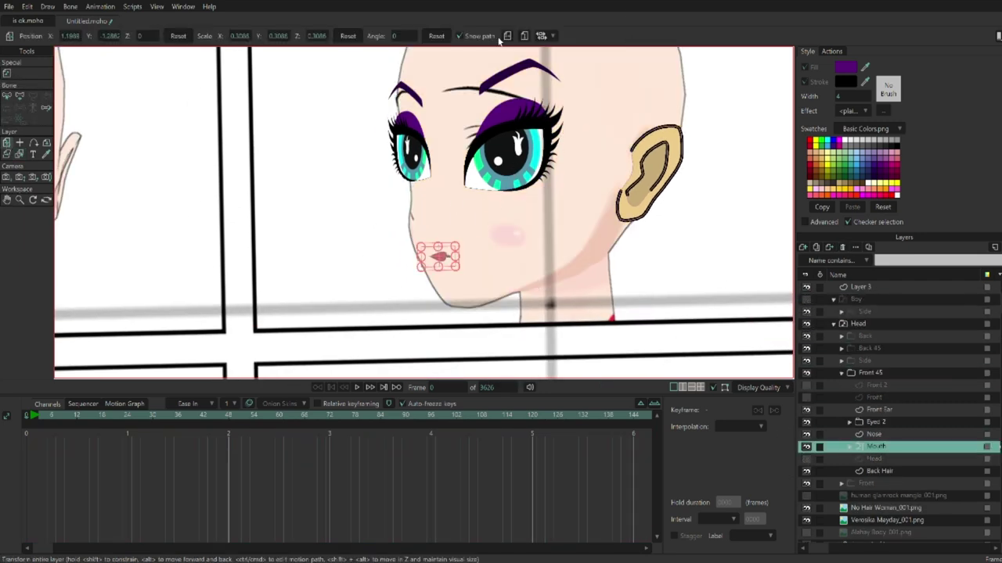
scroll(485, 213, "up", 5)
left_click_drag(332, 193, 357, 201)
scroll(324, 175, "down", 5)
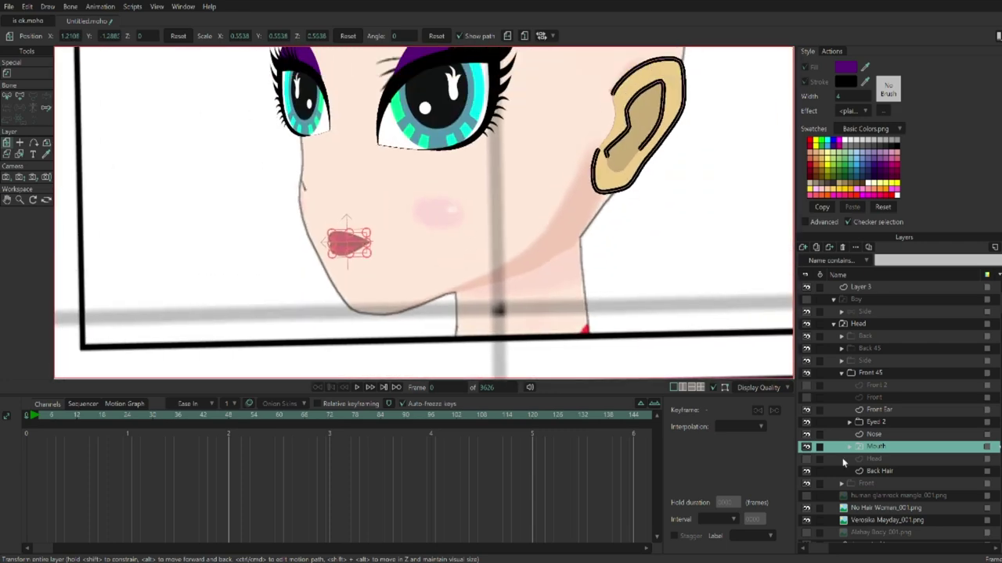
left_click(806, 459)
- Select all shapes of the rest mouth and recolour its lips with a purple fill and black outline
scroll(316, 242, "up", 5)
left_click(410, 279)
key("q")
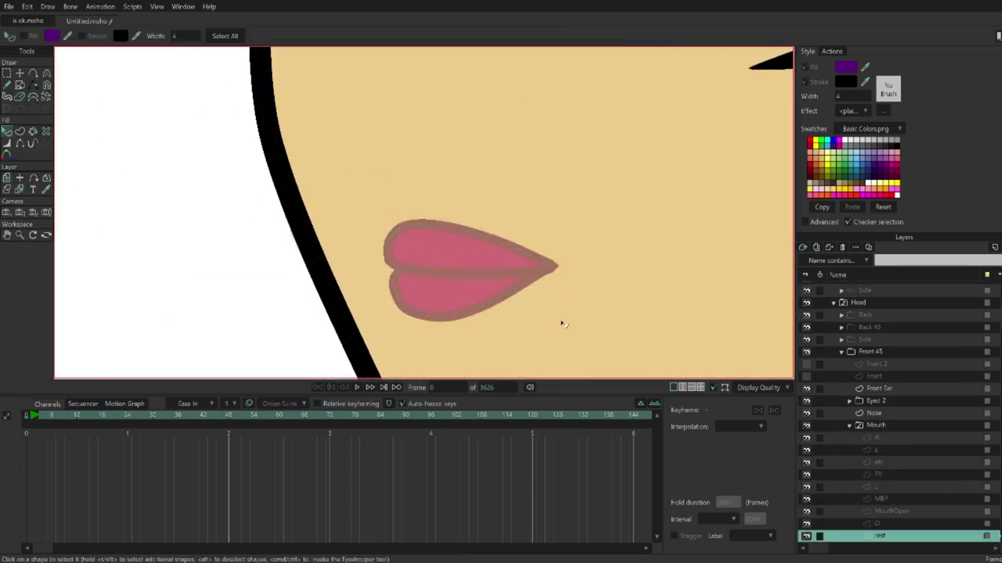
key("ctrl+a")
left_click(835, 141)
key("ctrl+z")
left_click(897, 141, "shift")
left_click(835, 141)
key("ctrl+z")
key("ctrl+z")
scroll(859, 548, "down", 2)
- Recolour the U mouth with a purple fill and black outline, and select all shapes of the WO mouth
left_click(883, 499)
key("ctrl+a")
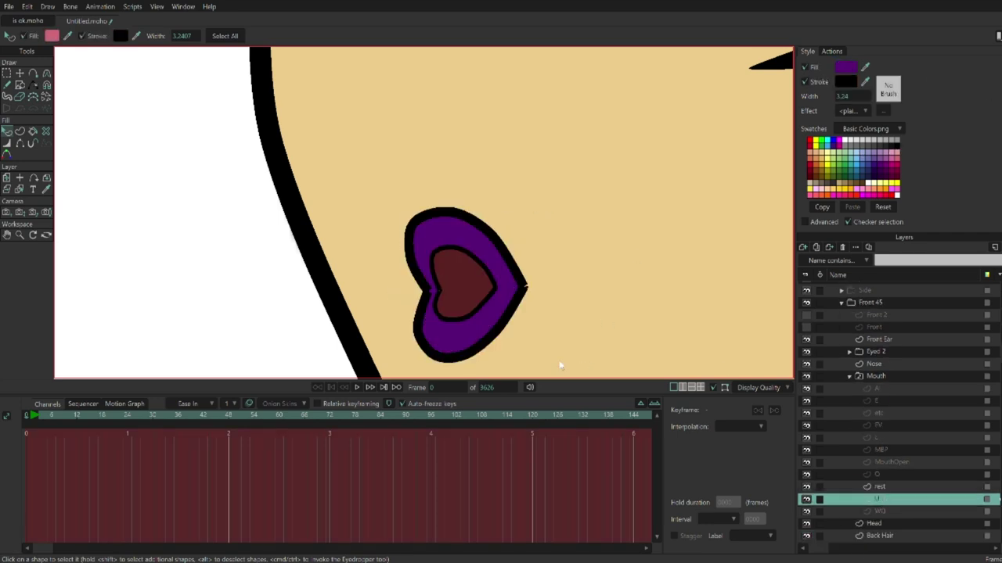
left_click(879, 486)
left_click(881, 511)
key("ctrl+a")
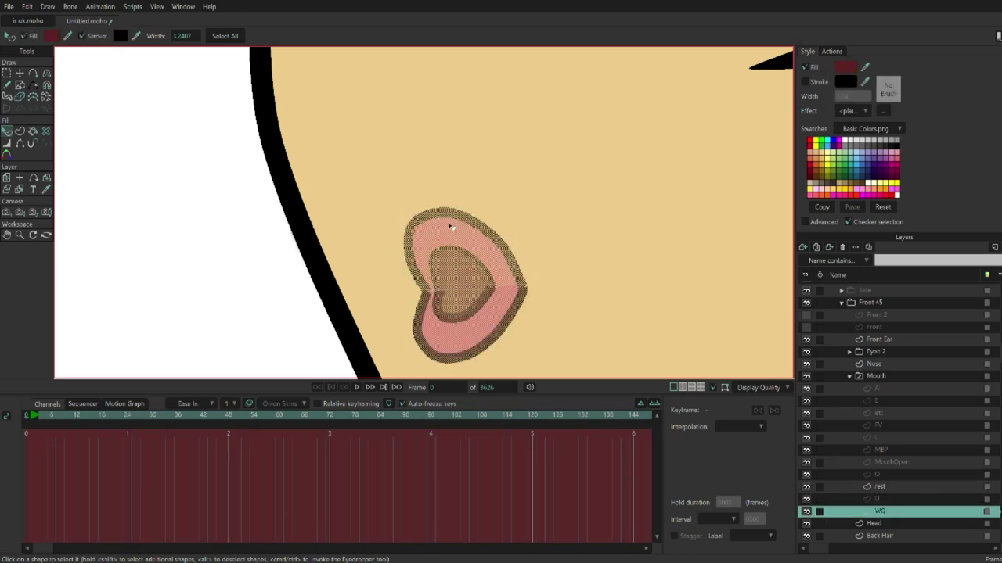
- Undo the latest mouth edits and select the shapes of the O mouth for recolouring
key("ctrl+z")
key("ctrl+z")
key("ctrl+z")
key("ctrl+z")
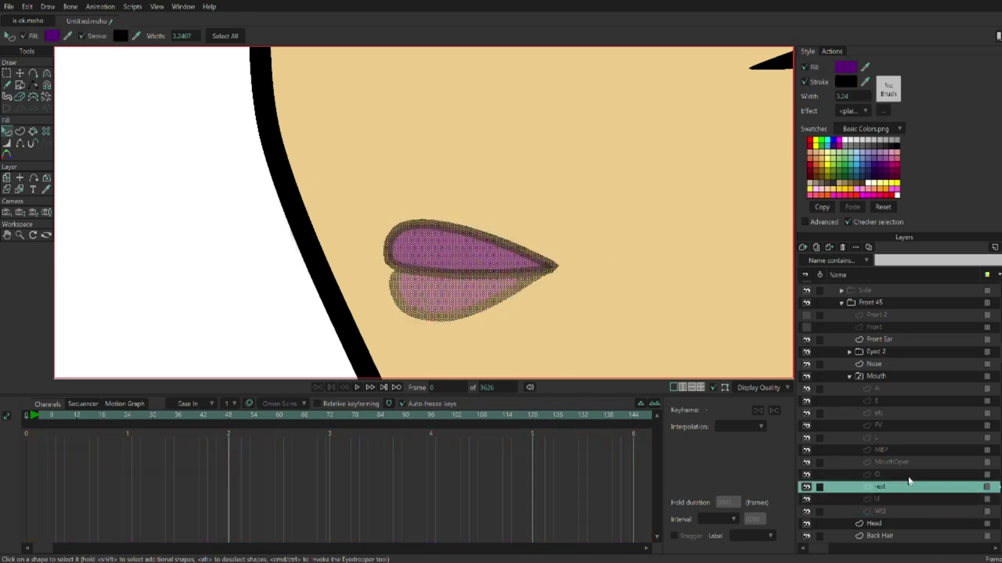
left_click(449, 248)
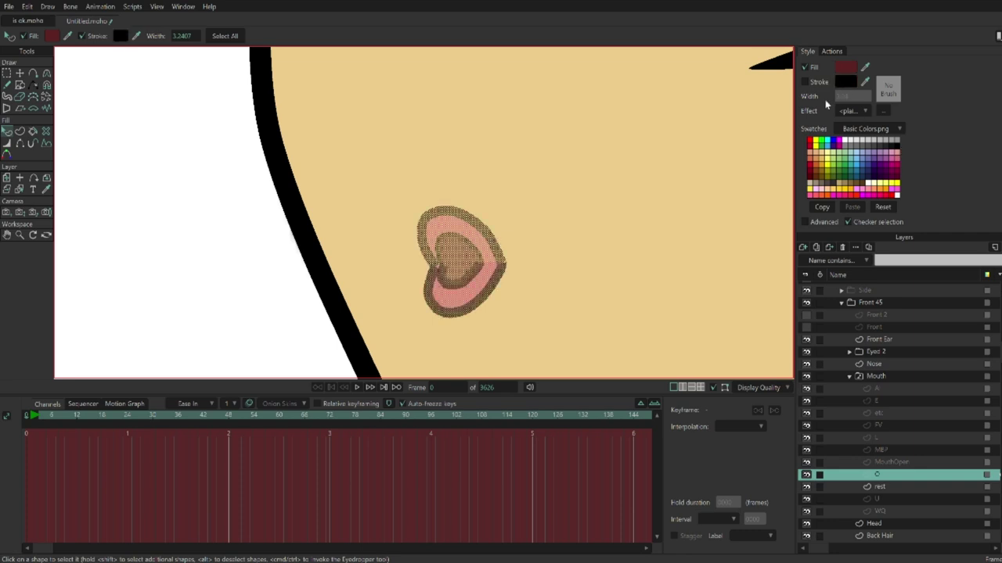
- Recolor the lips of the MouthOpen and MBP mouth shapes purple with black outlines
left_click(470, 225)
key("ctrl+z")
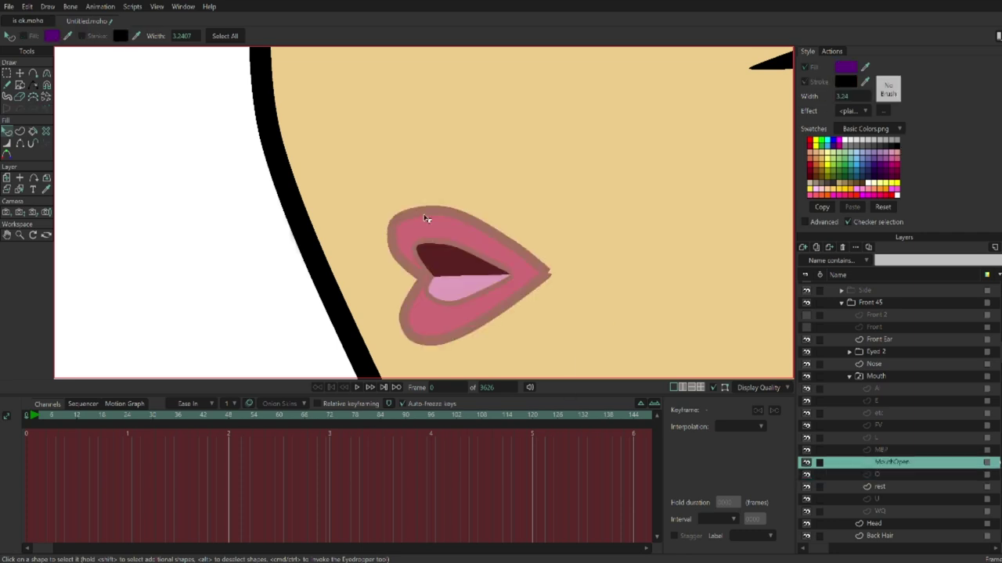
left_click(495, 228)
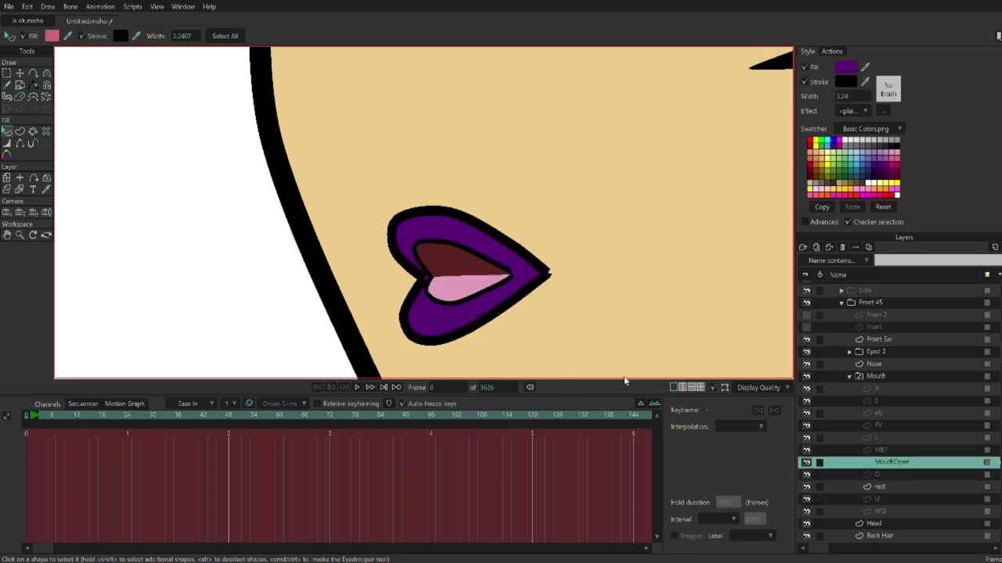
left_click(911, 452)
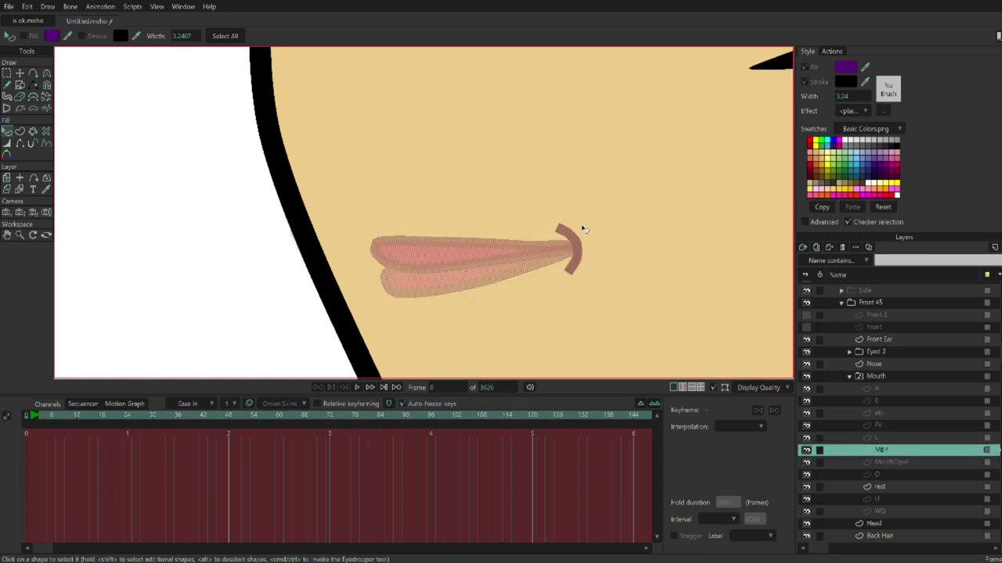
left_click(900, 139)
- Give the L, FV and etc mouth shapes purple lips with black outlines, and fill the teeth in etc white
key("Up")
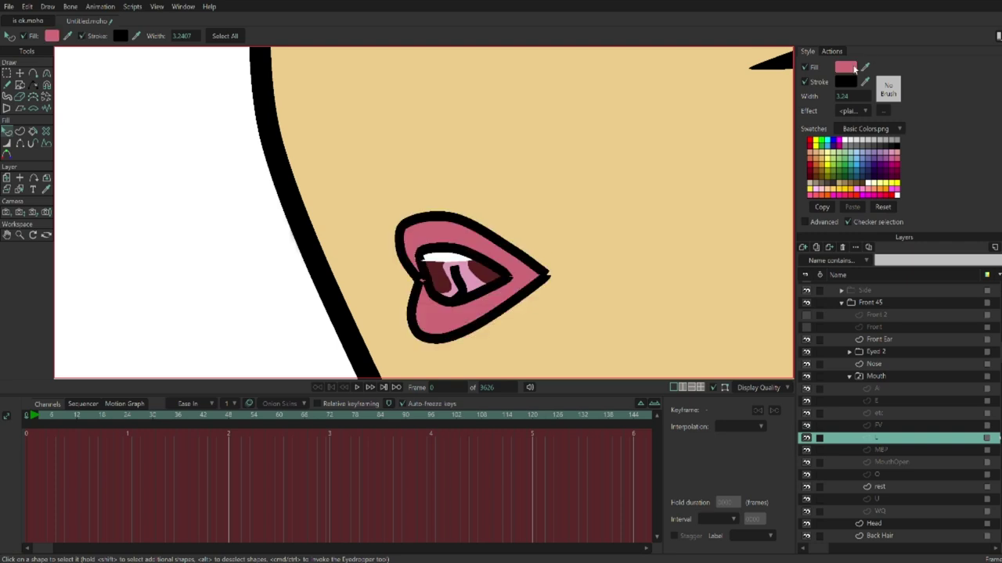
key("Up")
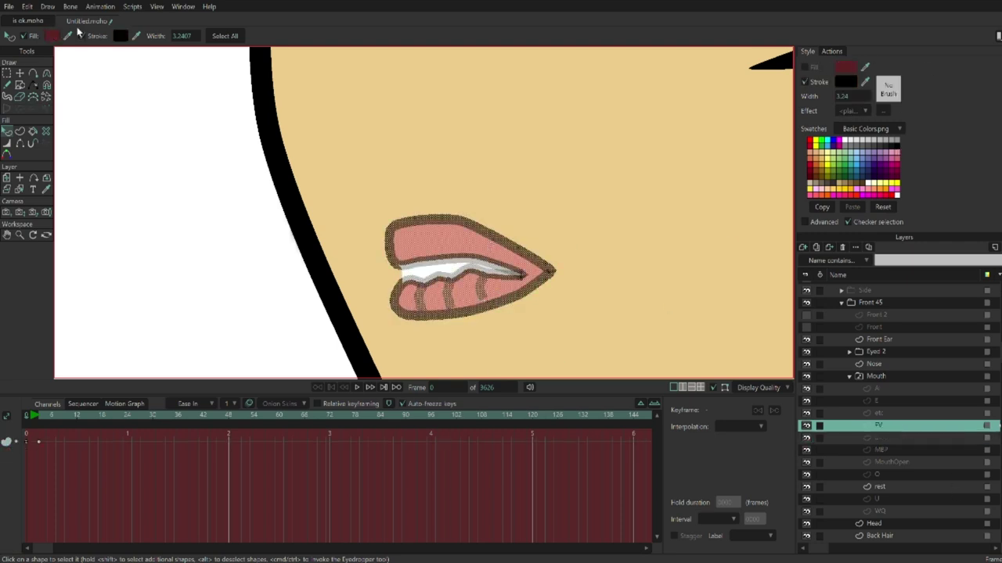
left_click(913, 415)
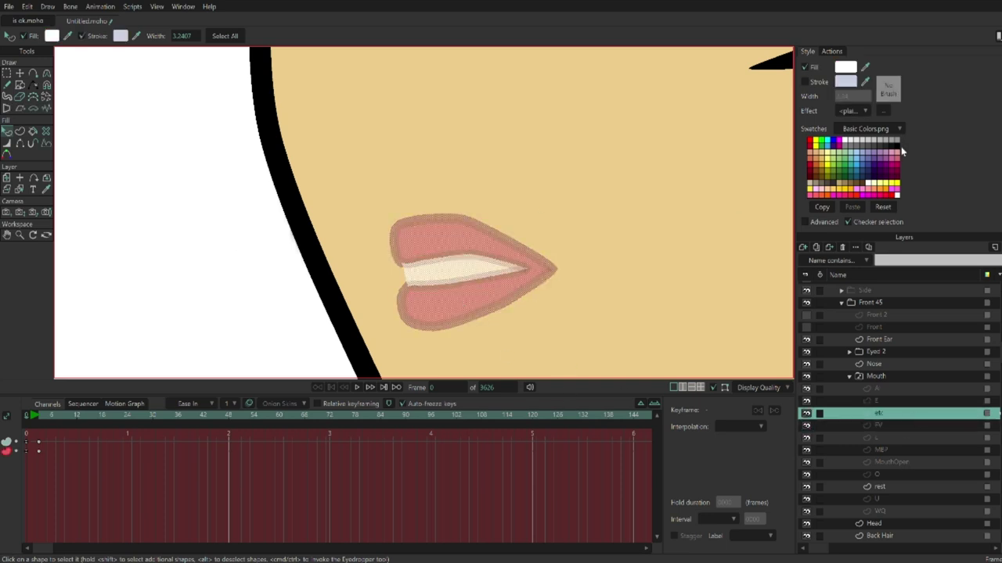
left_click(448, 271)
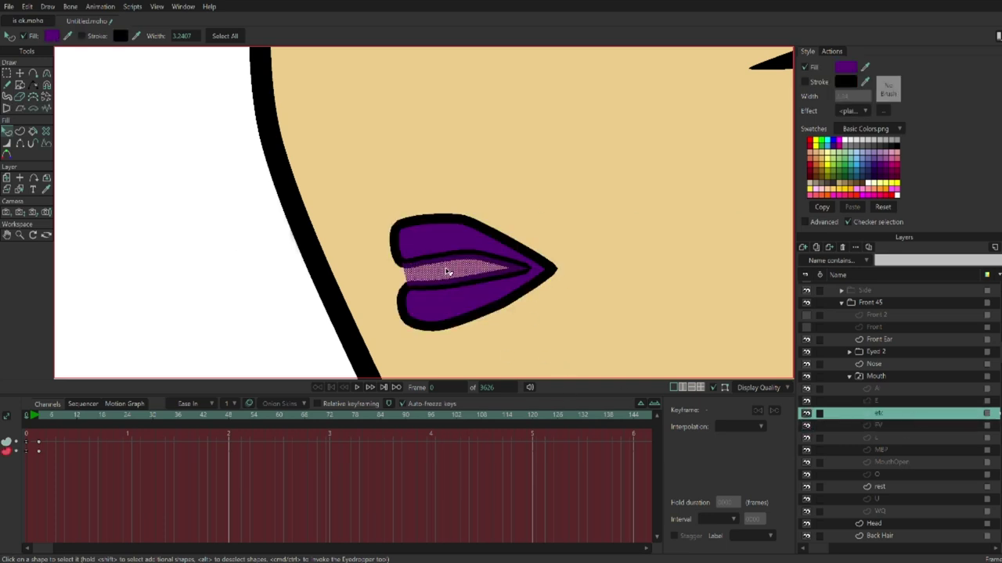
left_click(846, 140)
- Check the FV mouth shape, and recolor the lips of the E and A mouth shapes purple with black outlines
left_click(891, 426)
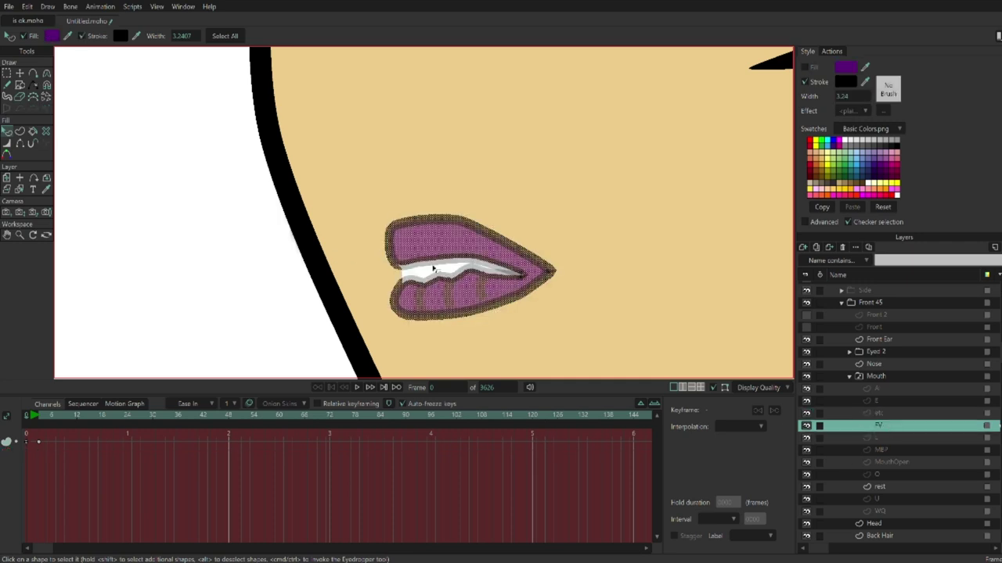
left_click(968, 400)
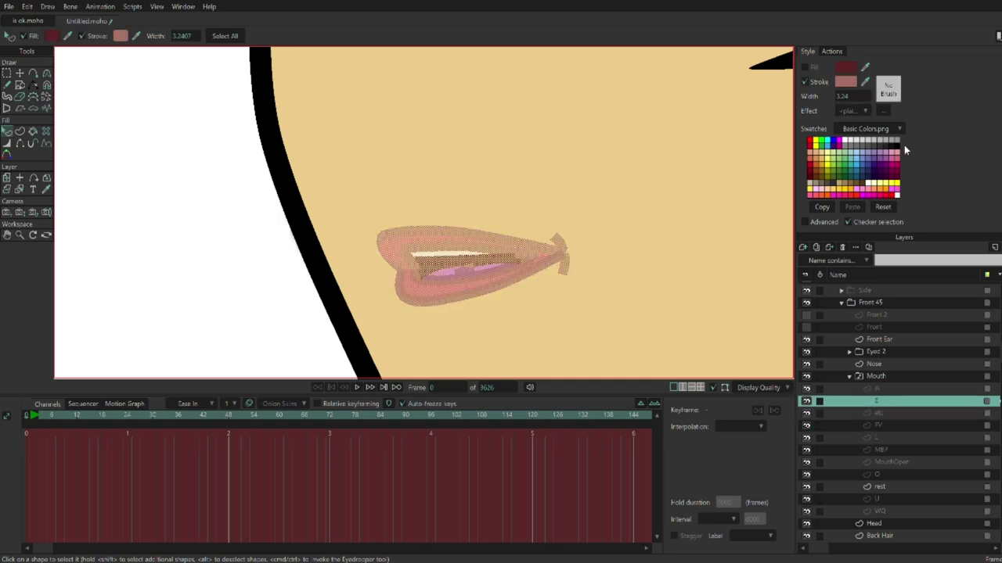
left_click(876, 389)
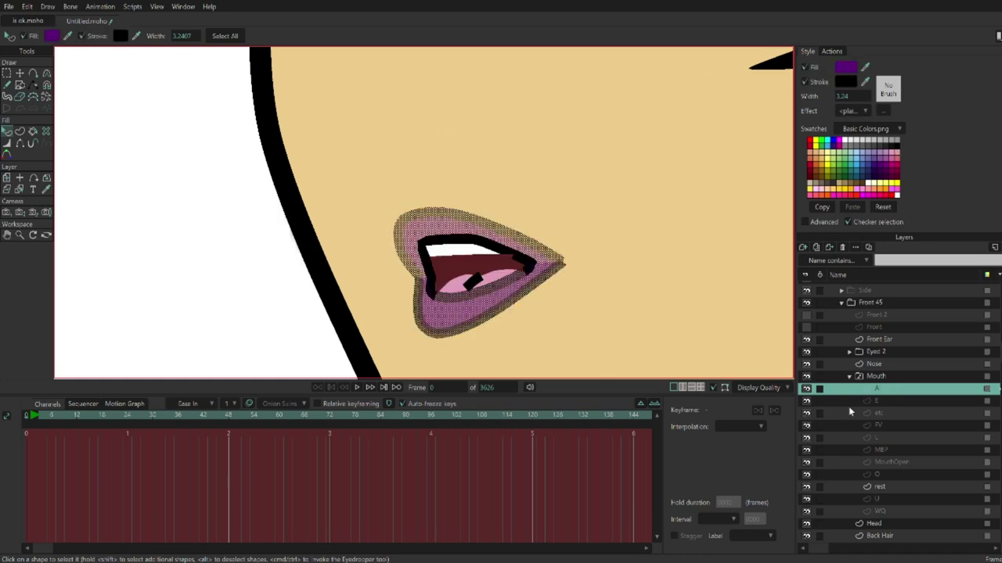
- Collapse the Mouth and Eyes 2 groups in Front 45, select the Nose, and make the Front 2 and Front hair layers visible
left_click(858, 379)
left_click(849, 352)
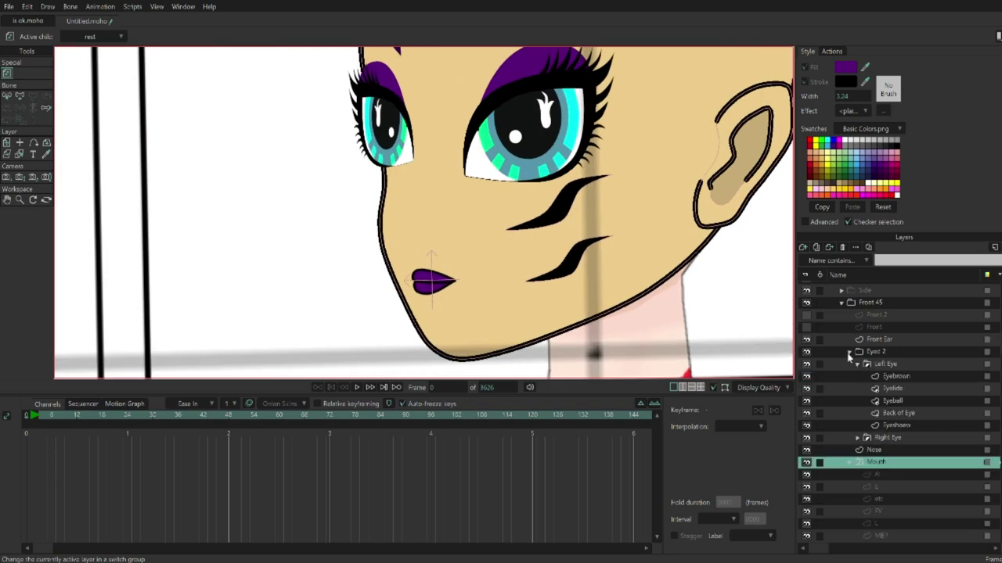
left_click(849, 353)
left_click(849, 376)
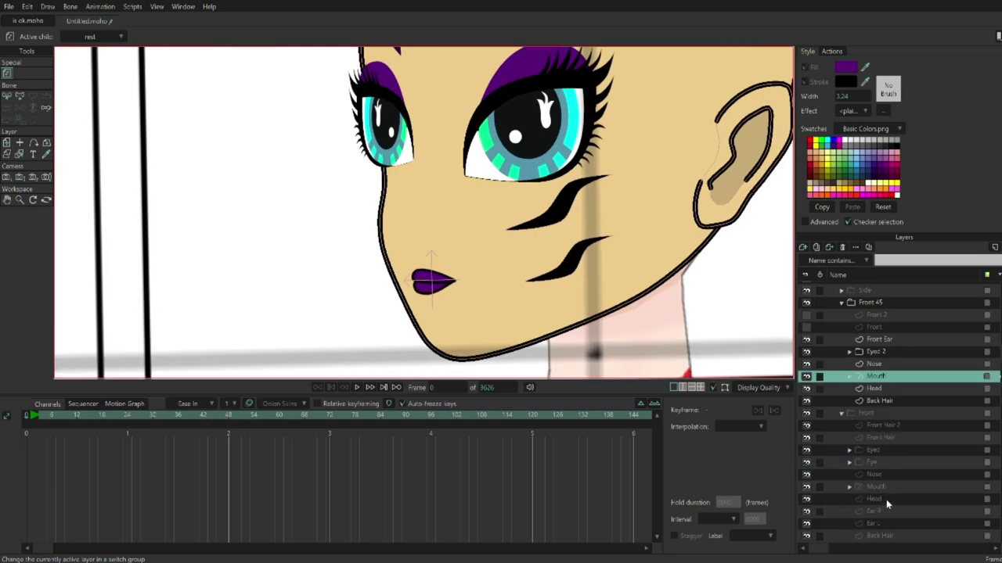
left_click(873, 474)
left_click(873, 364)
key("t")
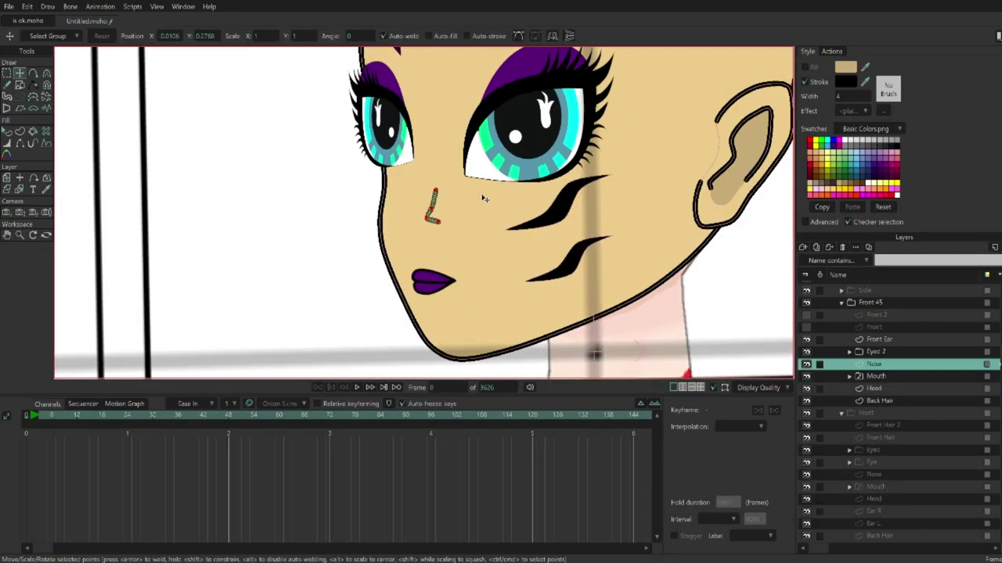
scroll(391, 193, "up", 4)
scroll(459, 235, "down", 8)
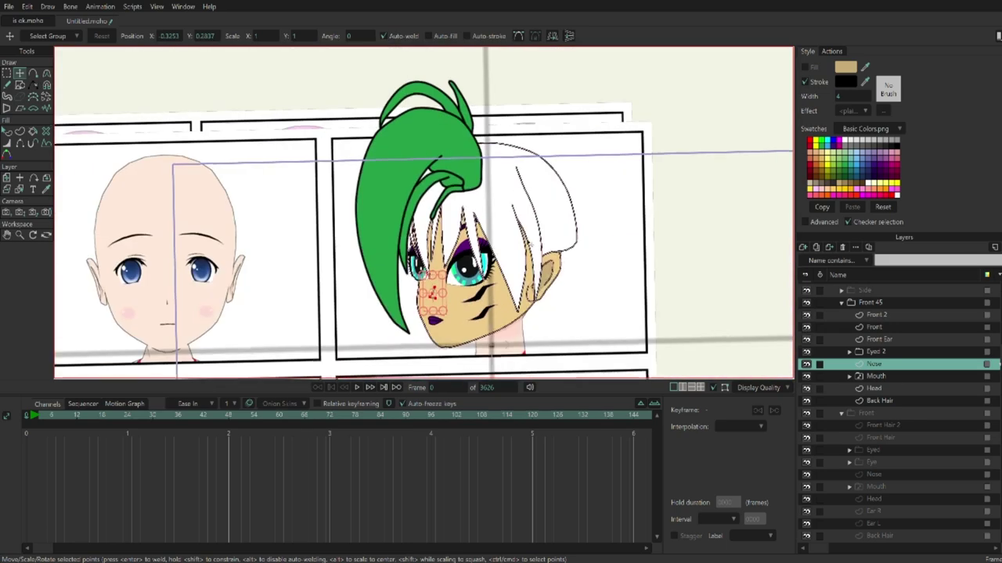
left_click_drag(529, 245, 546, 219)
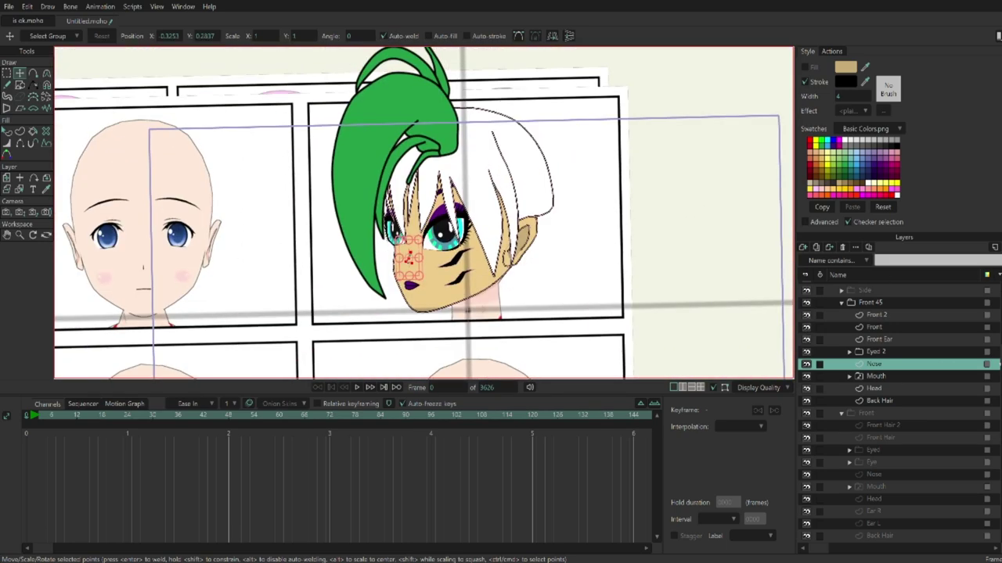
- Switch the Head group to display its Front view and select the Head group
left_click(842, 303)
left_click(878, 314)
left_click(842, 314)
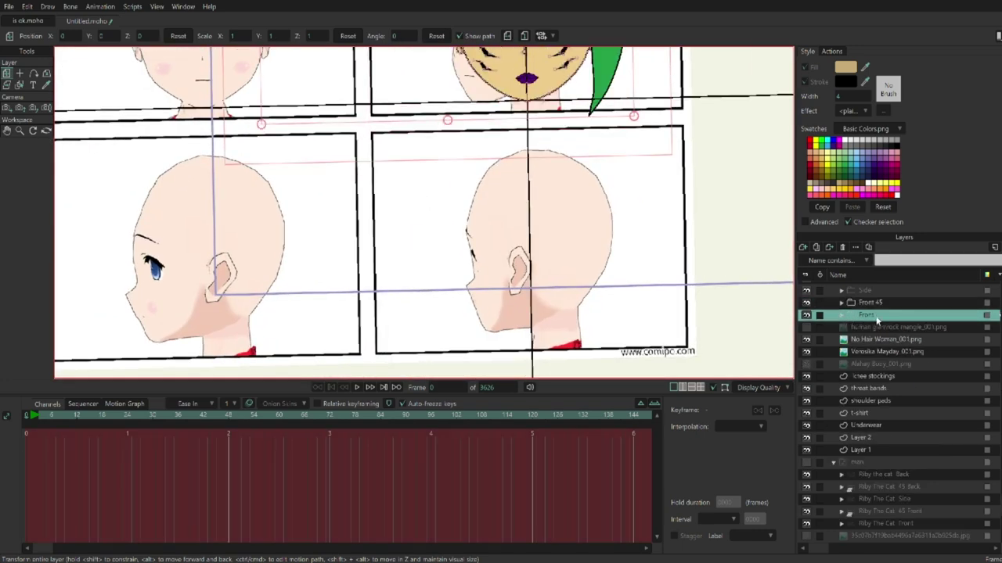
left_click(841, 315)
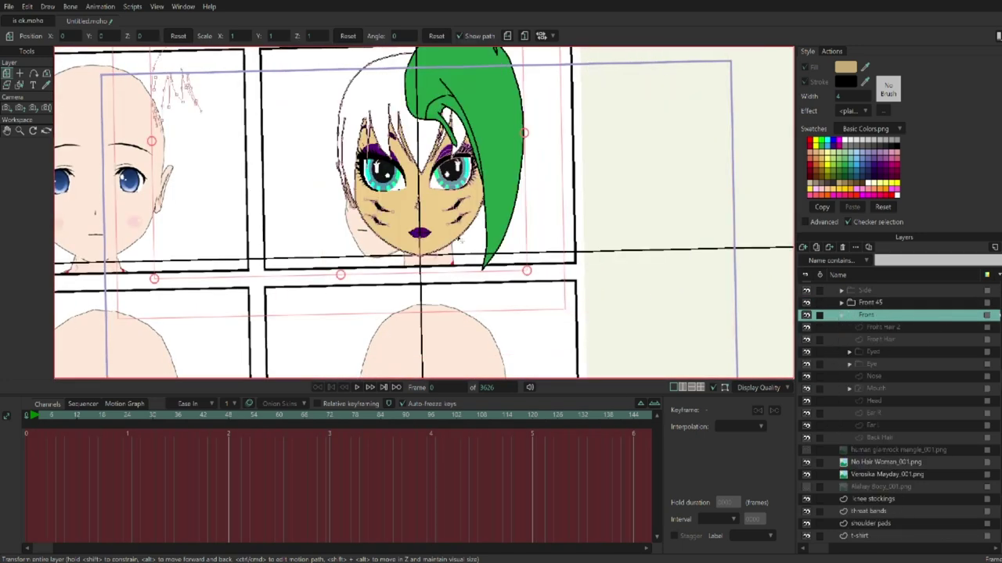
left_click(842, 303)
left_click(853, 305)
scroll(853, 307, "up", 2)
left_click(858, 303)
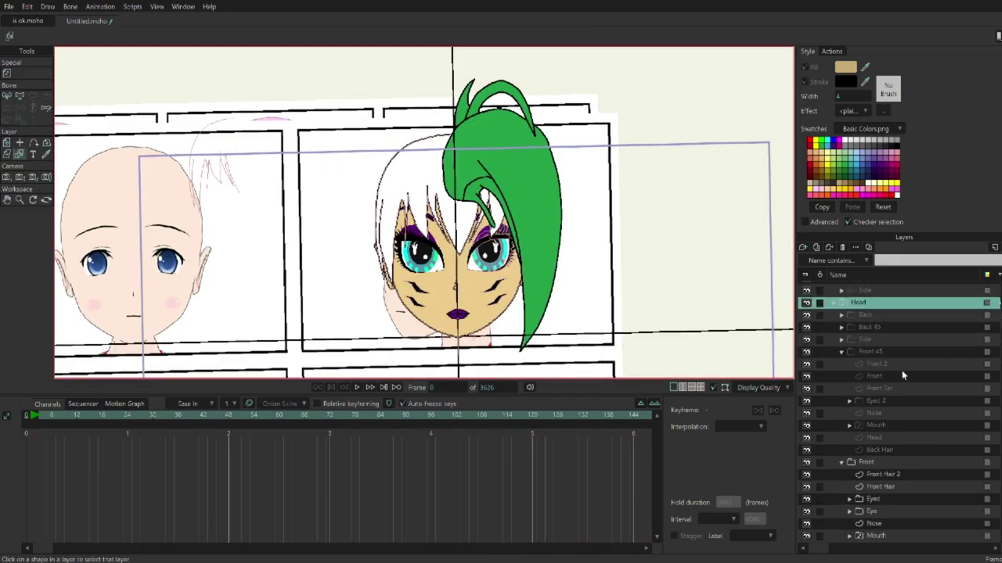
- Collapse Front 45 and examine the Front group's hair, eye and nose layers, toggling Front Hair 2 off and on
left_click(869, 351)
left_click(841, 351)
left_click(881, 388)
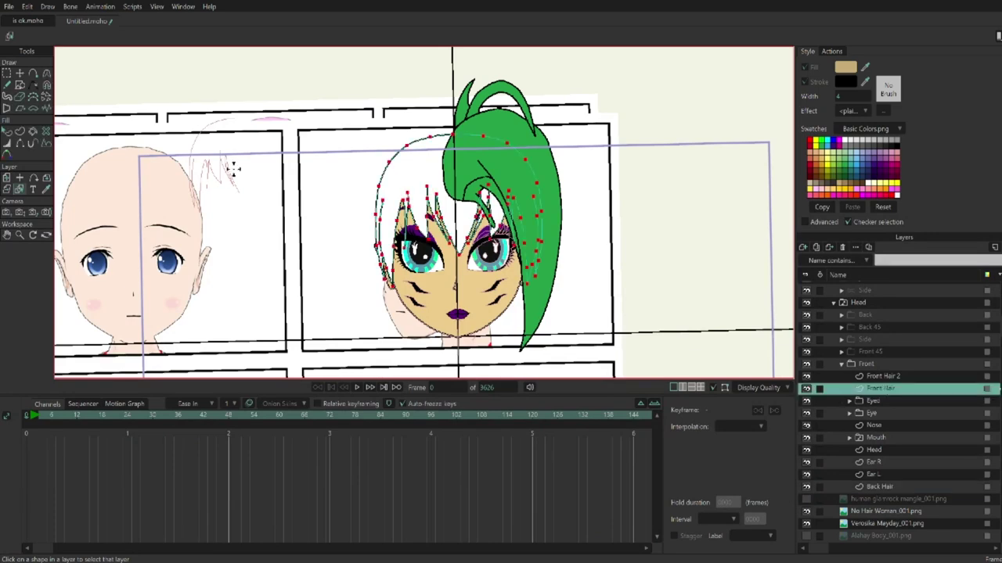
left_click(900, 378)
left_click(871, 412)
left_click(873, 425)
left_click(807, 377)
left_click(807, 377)
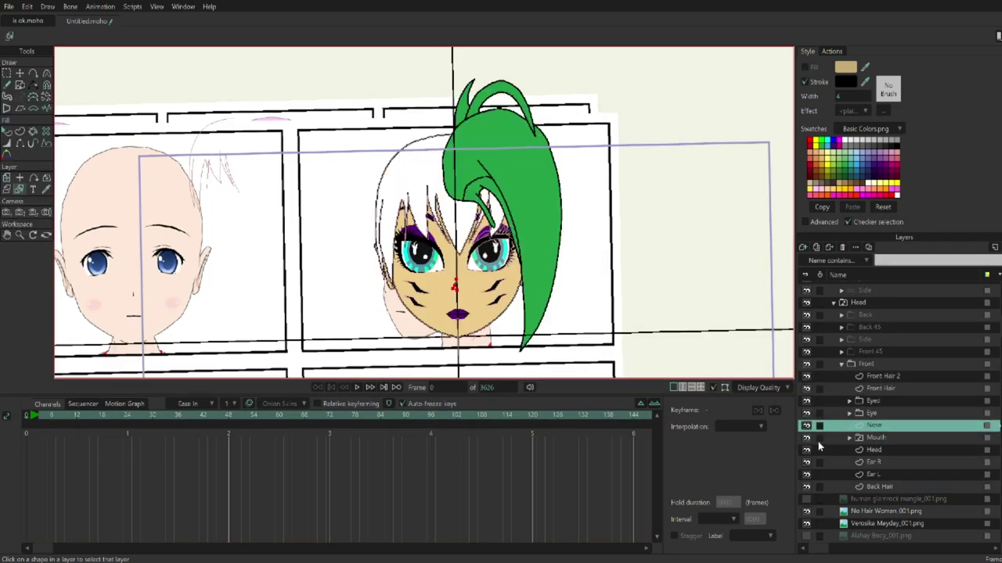
- Delete all points on the Front group's Head layer, collapse that group, and switch the Head group to its Side view
left_click(887, 450)
key("ctrl+a")
key("Delete")
left_click(842, 364)
left_click(861, 303)
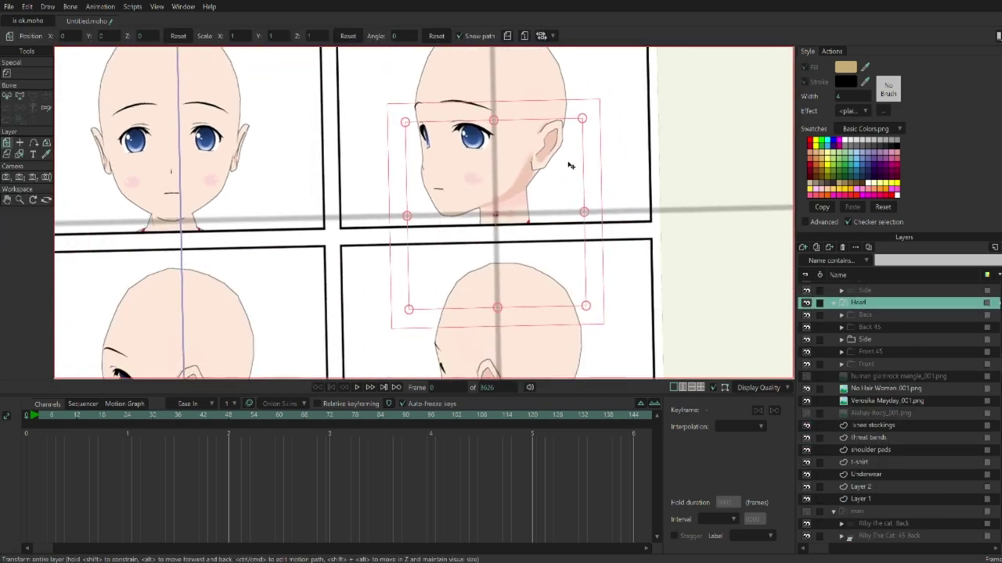
- Move the No Hair Woman_001.png reference to X 0.9001, Y 1.1406, aligning its side-profile head with the Head group
left_click(884, 388)
left_click_drag(660, 93, 697, 143)
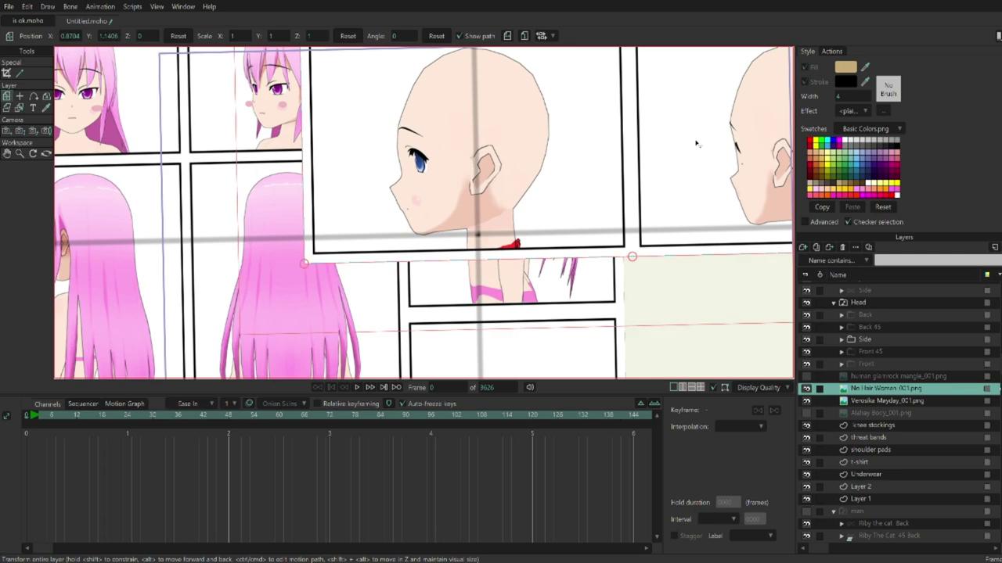
left_click(853, 303)
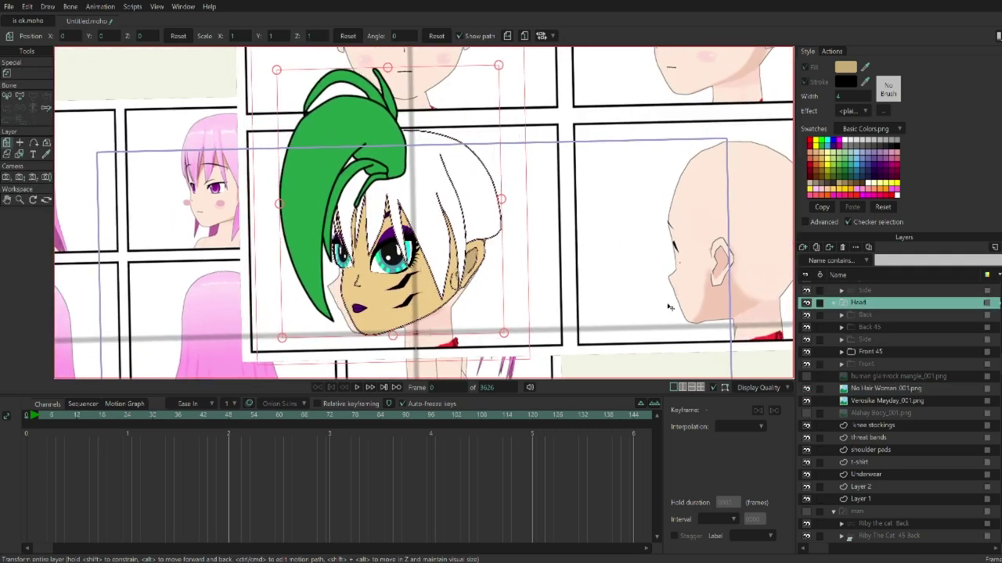
left_click_drag(447, 175, 520, 107)
left_click_drag(498, 339, 530, 307)
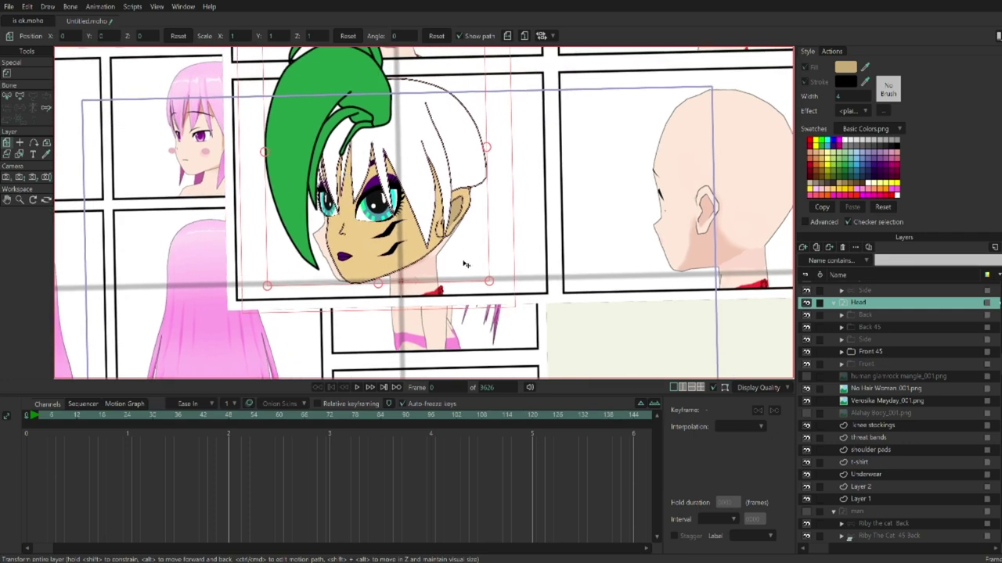
left_click_drag(465, 265, 467, 265)
left_click(872, 388)
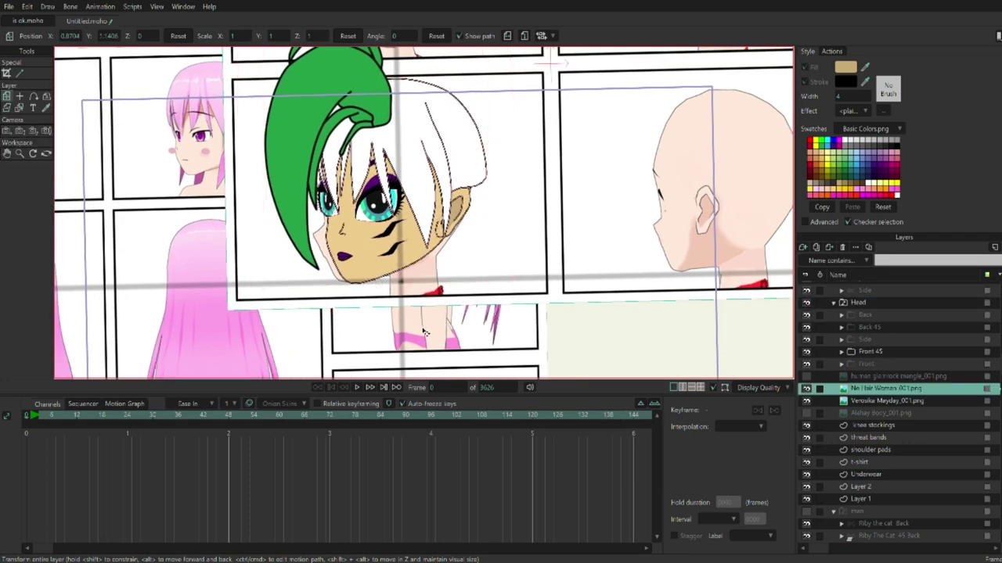
left_click_drag(643, 226, 649, 225)
- Trace the outline of the reference's side-profile head with points on the Side group's Head layer
left_click(920, 478)
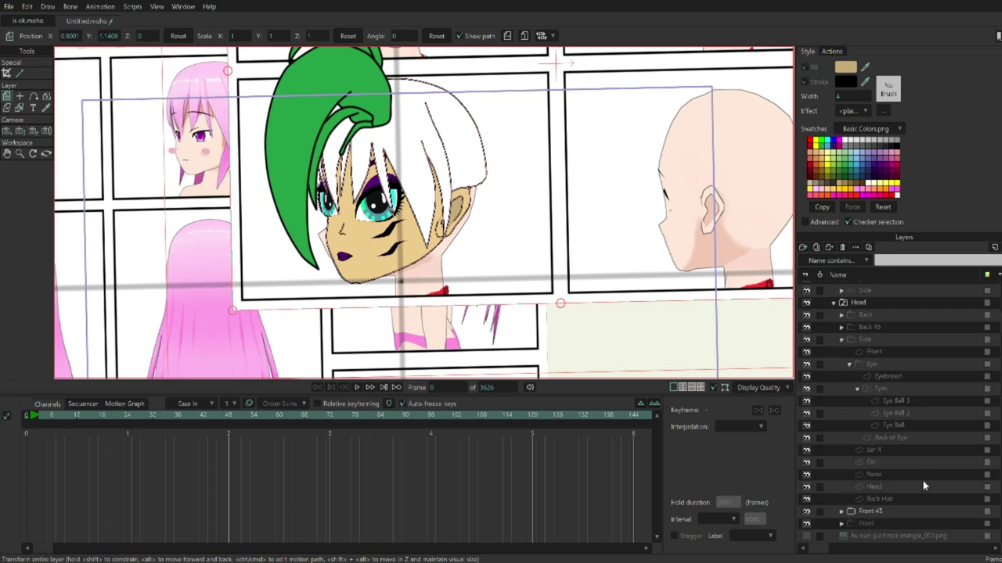
left_click(889, 440)
left_click(873, 486)
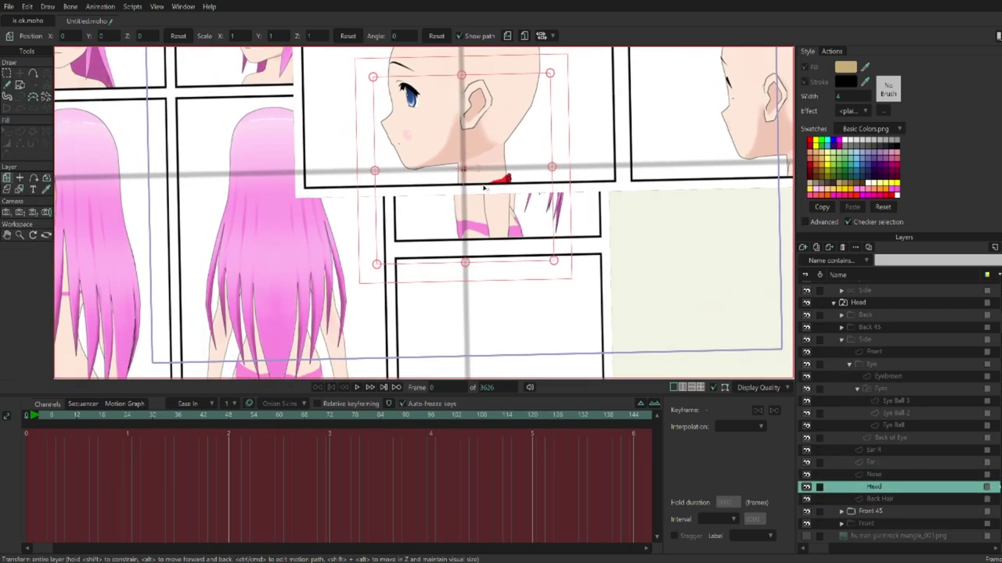
key("a")
scroll(278, 186, "up", 5)
left_click_drag(175, 228, 394, 238)
mouse_move(331, 329)
left_mouse_down()
mouse_move(349, 138)
mouse_move(410, 206)
left_mouse_up()
left_click(7, 74)
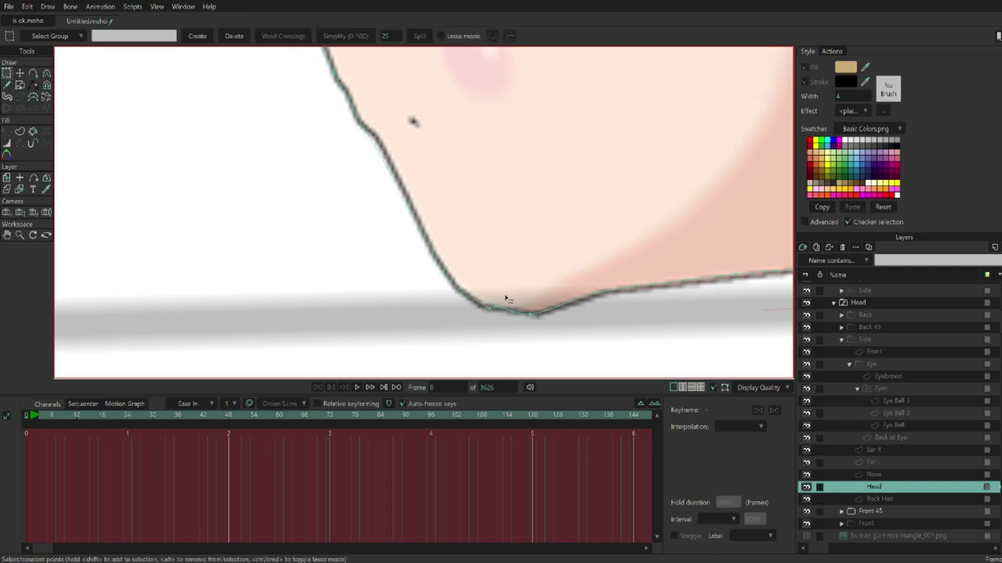
left_click(21, 73)
scroll(501, 292, "down", 5)
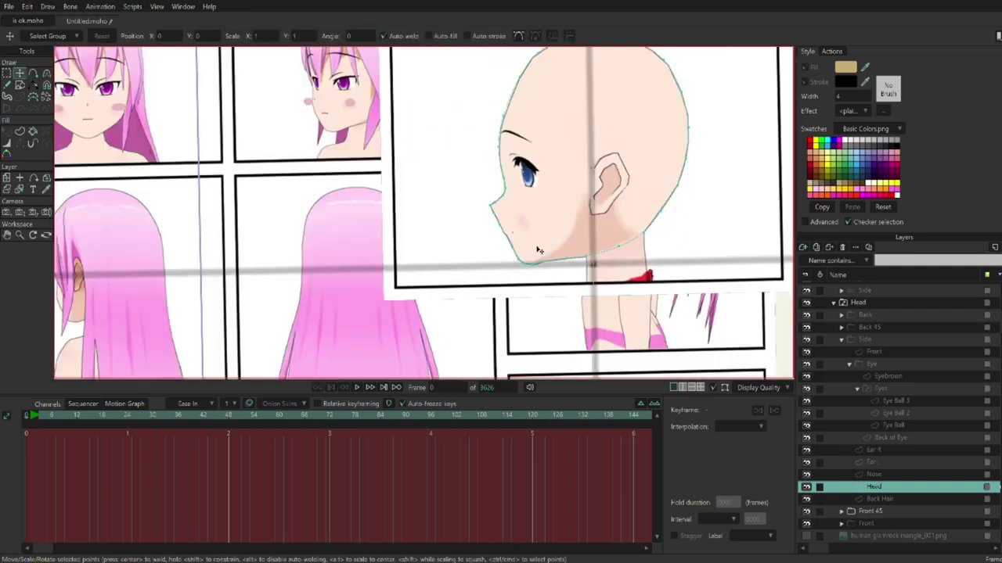
- Fill the traced side-profile head outline and hide the Side group's Head layer
key("p")
left_click(461, 204)
left_click(806, 486)
- Delete the old Eyes switch group with its eyeball layers from the Side head's Eye group
left_click(900, 389)
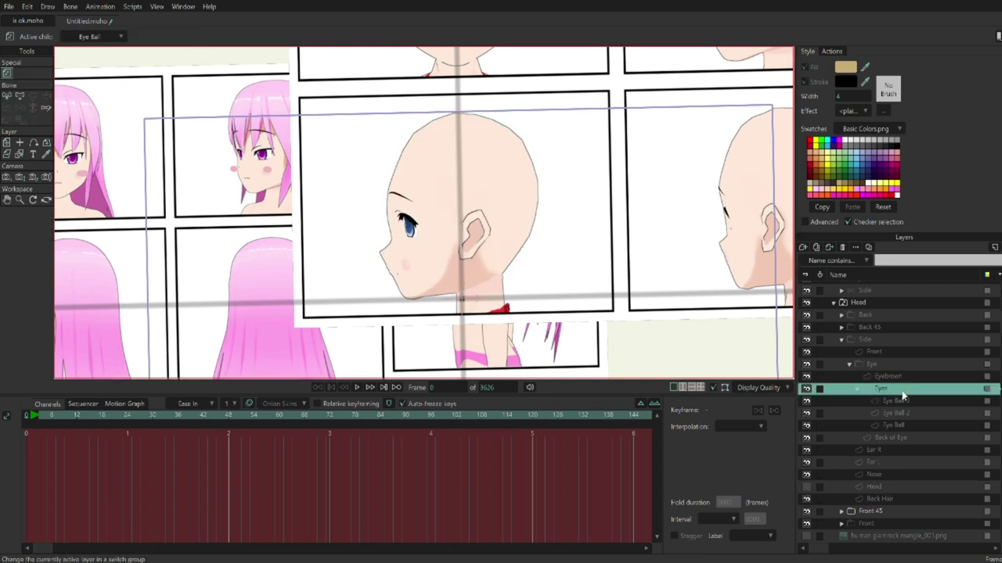
left_click(842, 247)
- Duplicate the Eyes 2 group from Front 45, move the copy into the Side group, and expand it
left_click(878, 513)
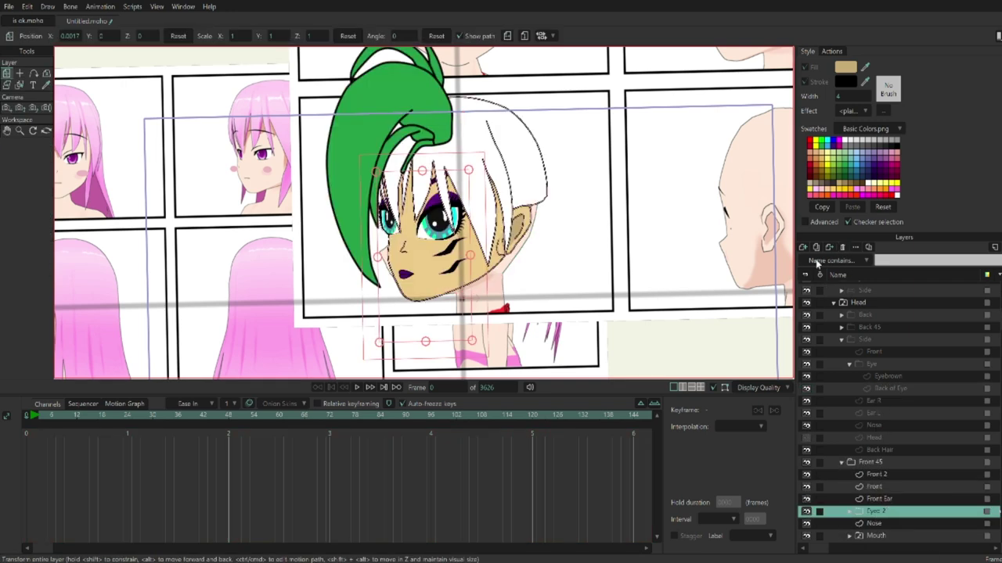
left_click(817, 247)
left_click_drag(850, 410, 850, 412)
scroll(451, 217, "up", 3)
scroll(533, 108, "down", 1)
left_click_drag(533, 108, 504, 137)
left_click(850, 414)
- Delete the Right Eye from the Eyes 3 group in the Side head
left_click(893, 438)
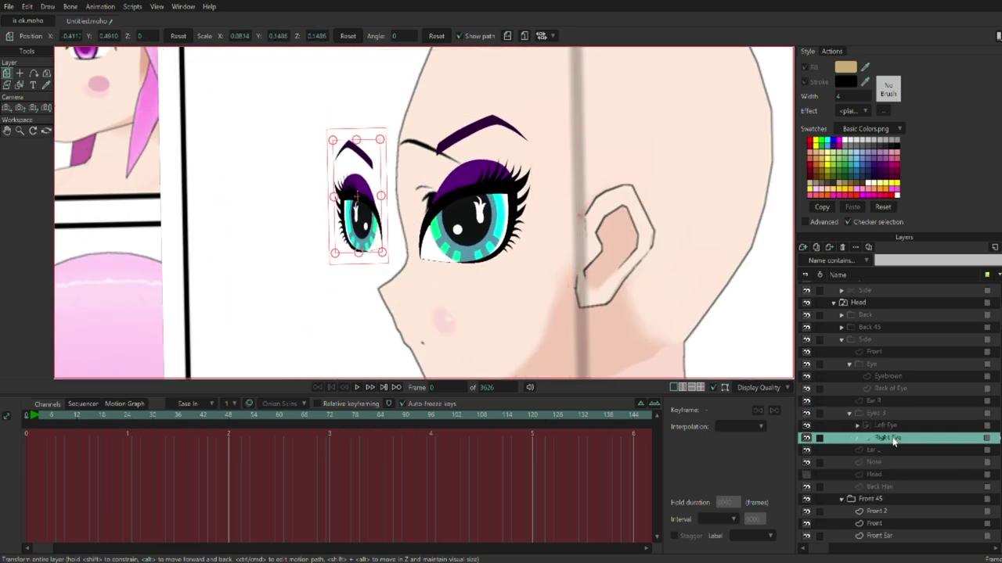
left_click(842, 248)
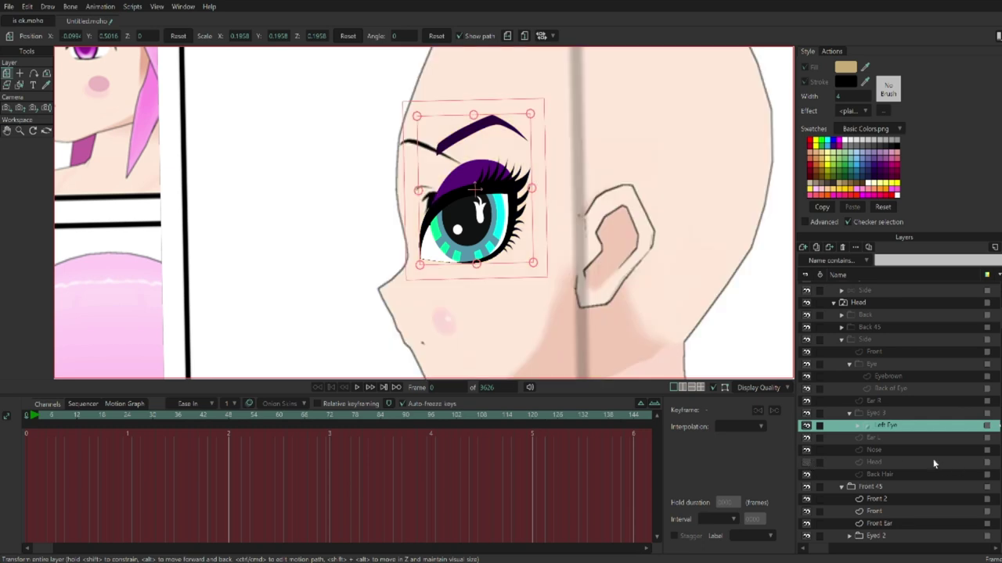
- Delete the old Eye group with its Eyebrown and Back of Eye layers from the Side head
left_click(895, 401)
left_click(902, 389)
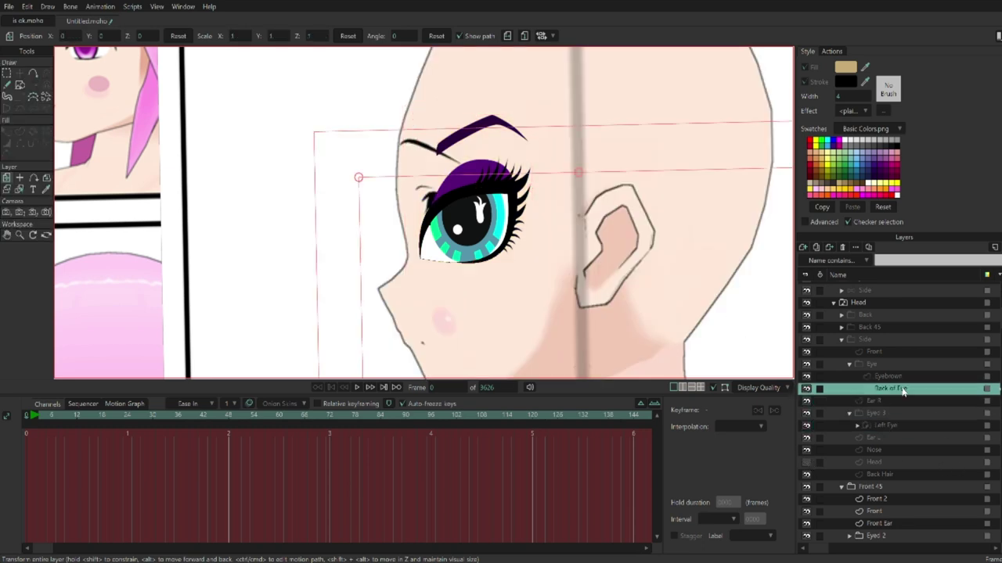
left_click(855, 365)
left_click(842, 247)
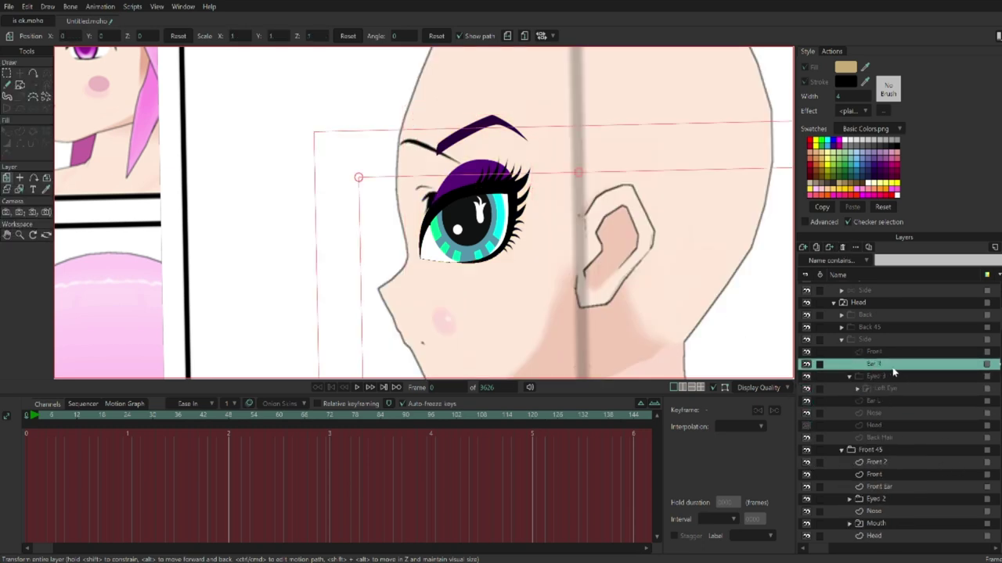
- Delete the Ear L and Nose layers from the Side head group and rename the Ear R layer to Front Ear
left_click(892, 402)
left_click(842, 247)
left_click(892, 365)
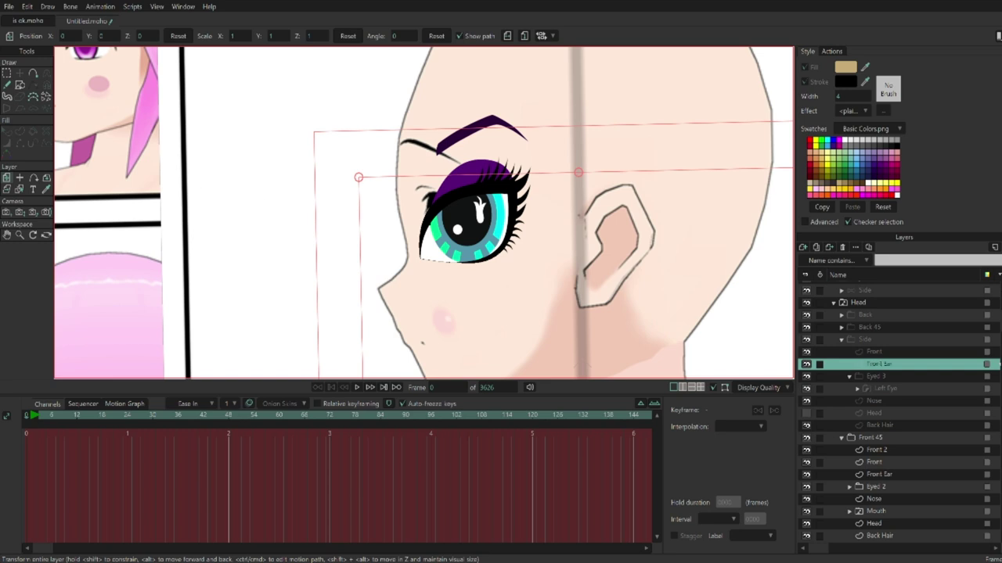
scroll(465, 289, "down", 6)
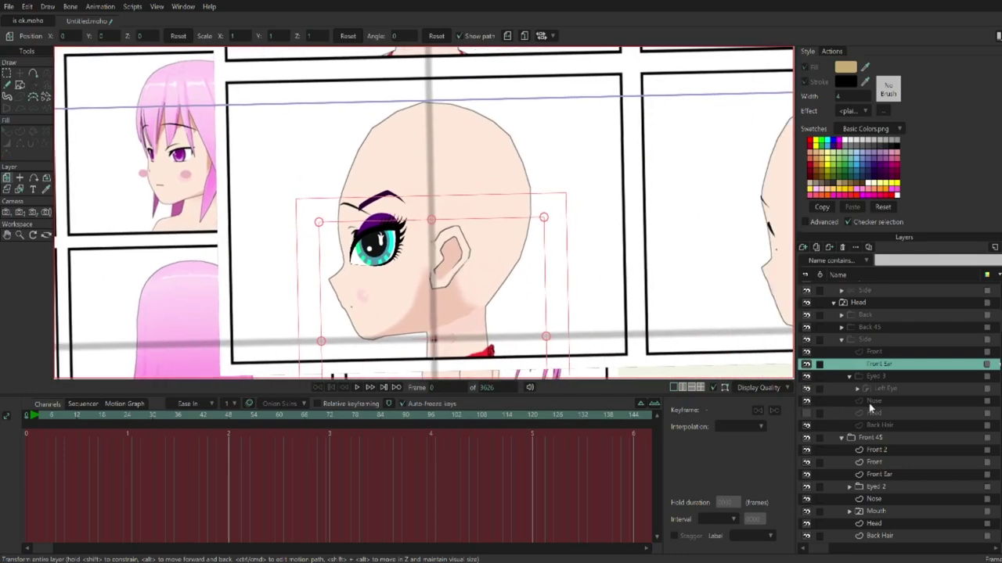
left_click(869, 403)
- Trace the reference ear's outer outline as a closed curve on the Side head's Front Ear layer
left_click(878, 364)
scroll(510, 263, "up", 8)
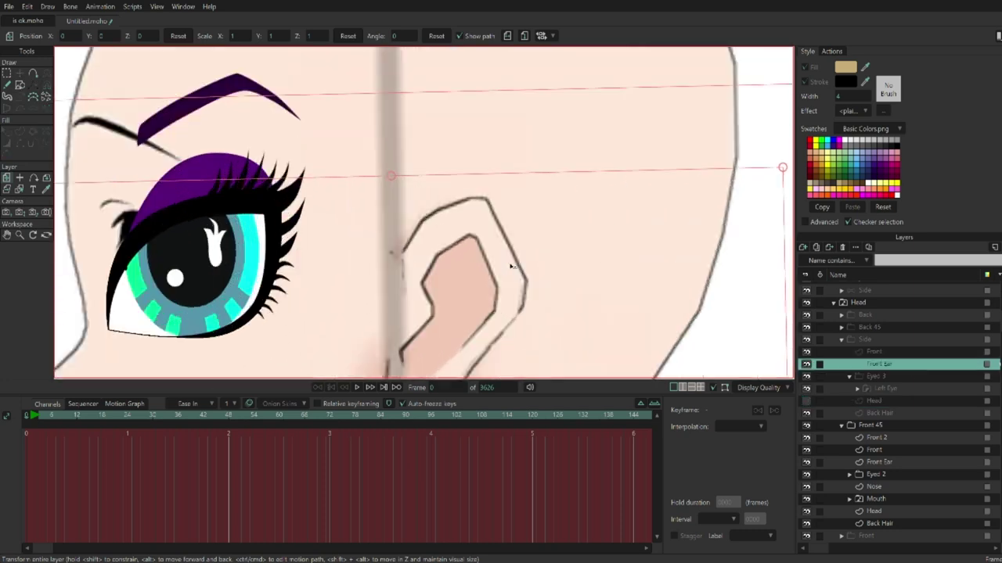
key("a")
left_click_drag(255, 178, 415, 93)
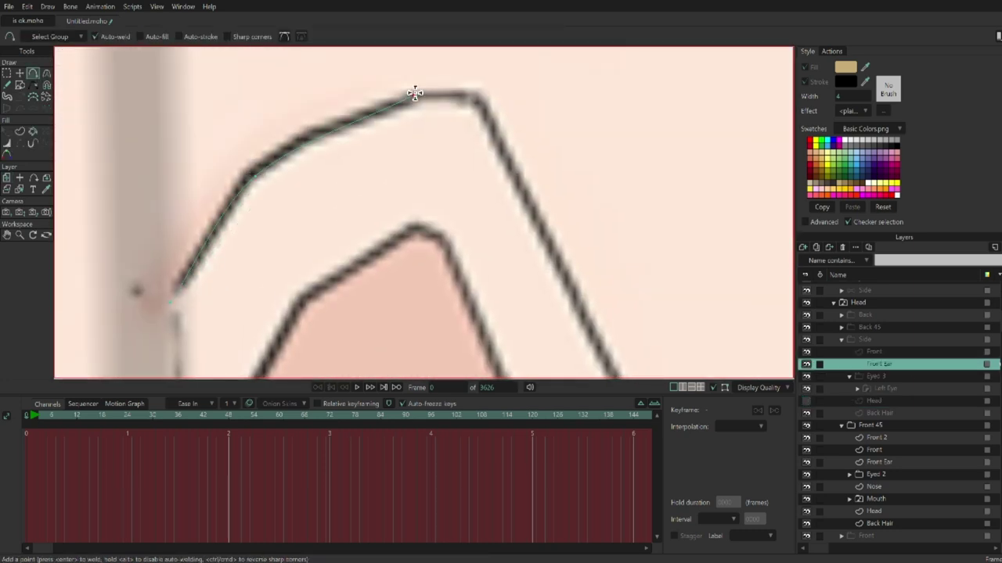
mouse_move(481, 96)
left_mouse_down()
mouse_move(496, 235)
mouse_move(417, 203)
left_mouse_up()
mouse_move(376, 255)
left_mouse_down()
mouse_move(235, 265)
mouse_move(366, 276)
mouse_move(339, 145)
mouse_move(308, 286)
mouse_move(312, 184)
mouse_move(309, 225)
mouse_move(299, 136)
left_mouse_up()
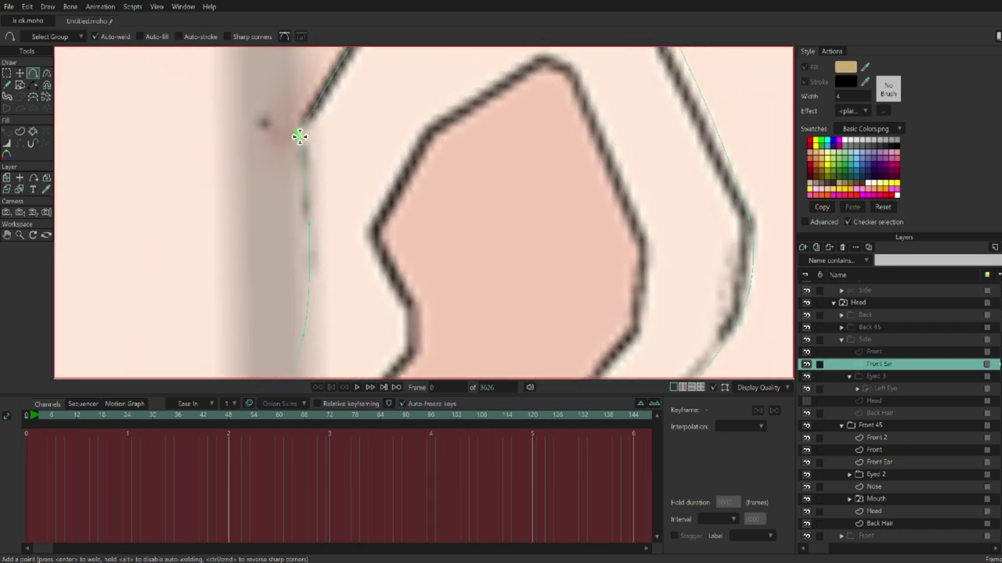
- Trace the inner ear contour as a closed curve on the Front Ear layer and adjust its points to the reference
left_click_drag(371, 235, 504, 143)
left_click_drag(554, 118, 467, 275)
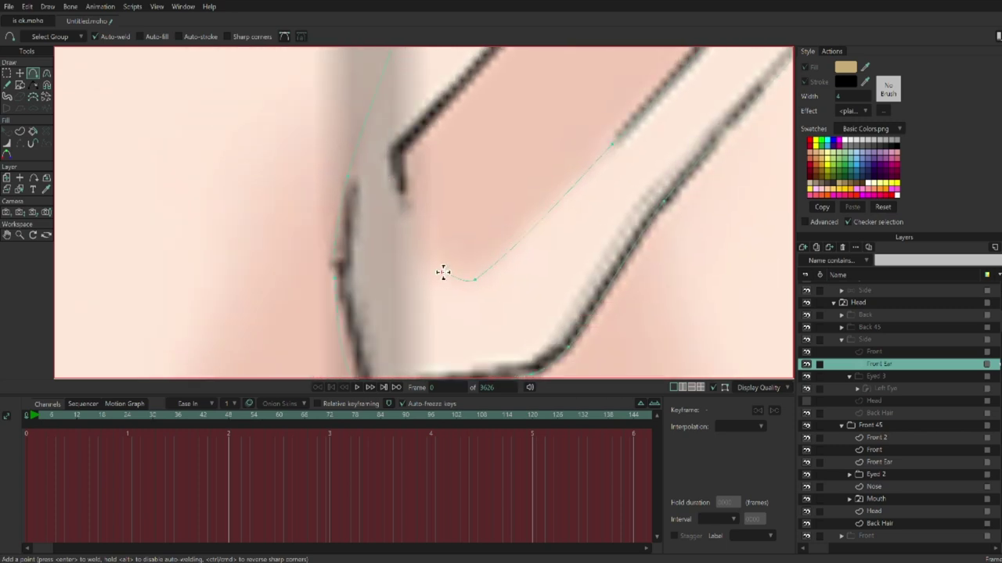
mouse_move(403, 194)
left_mouse_down()
mouse_move(405, 169)
mouse_move(431, 175)
mouse_move(423, 130)
mouse_move(369, 178)
left_mouse_up()
key("t")
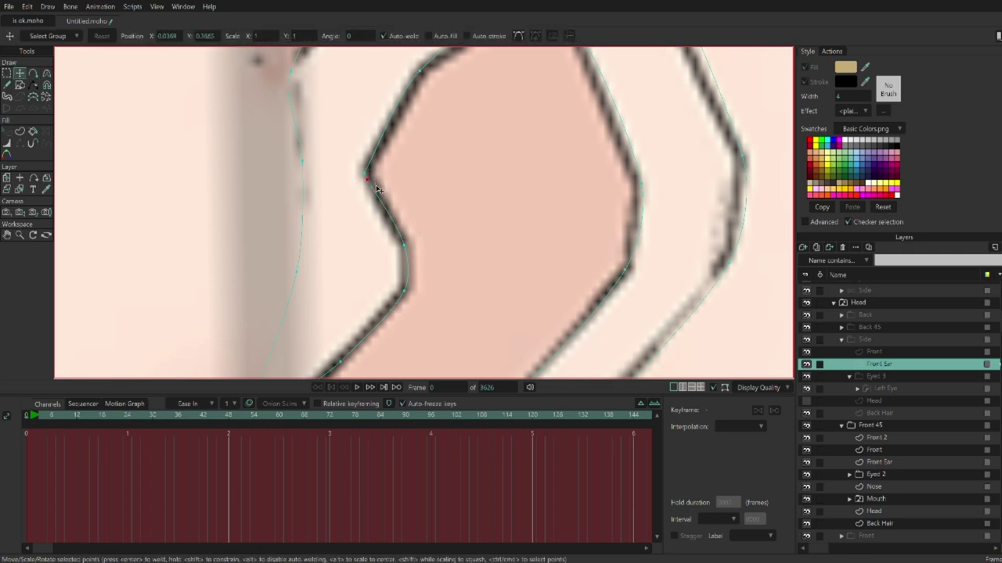
scroll(374, 182, "down", 5)
- Fill the outer ear region with fill and stroke, and hide the outline edges at the front opening and lower inner ear
key("p")
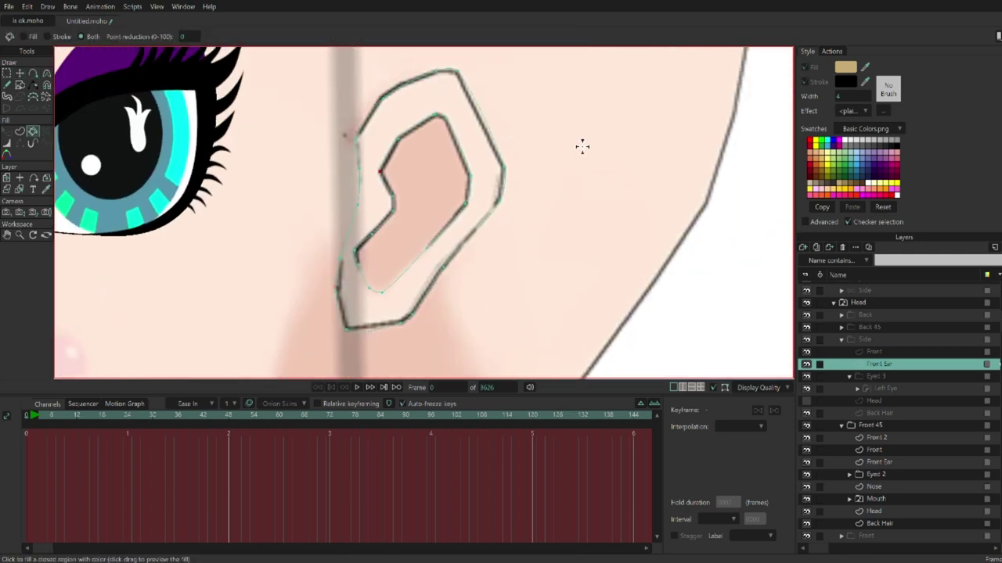
left_click(489, 180)
left_click(20, 143)
scroll(353, 262, "up", 3)
left_click(371, 235)
left_click(384, 149)
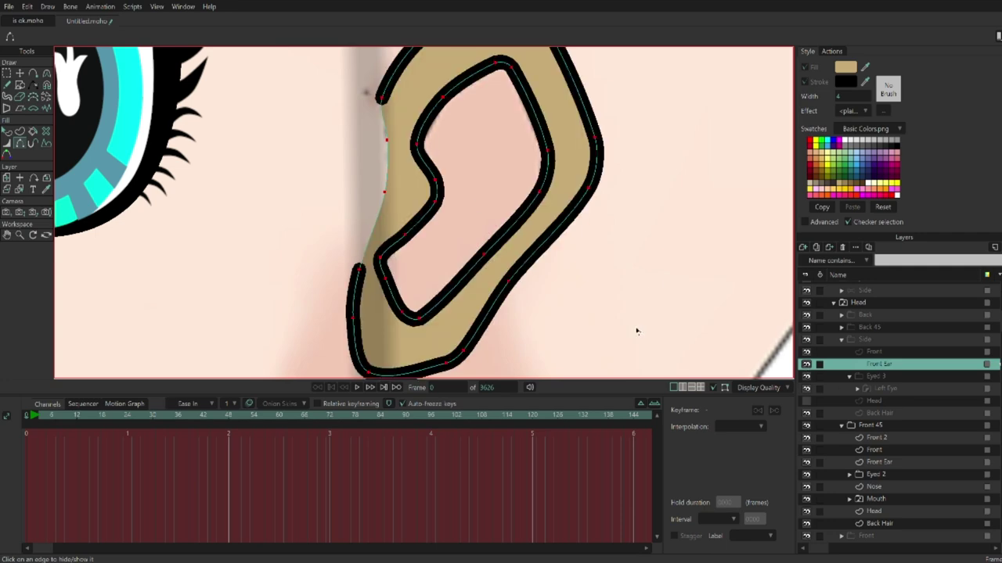
left_click(444, 289)
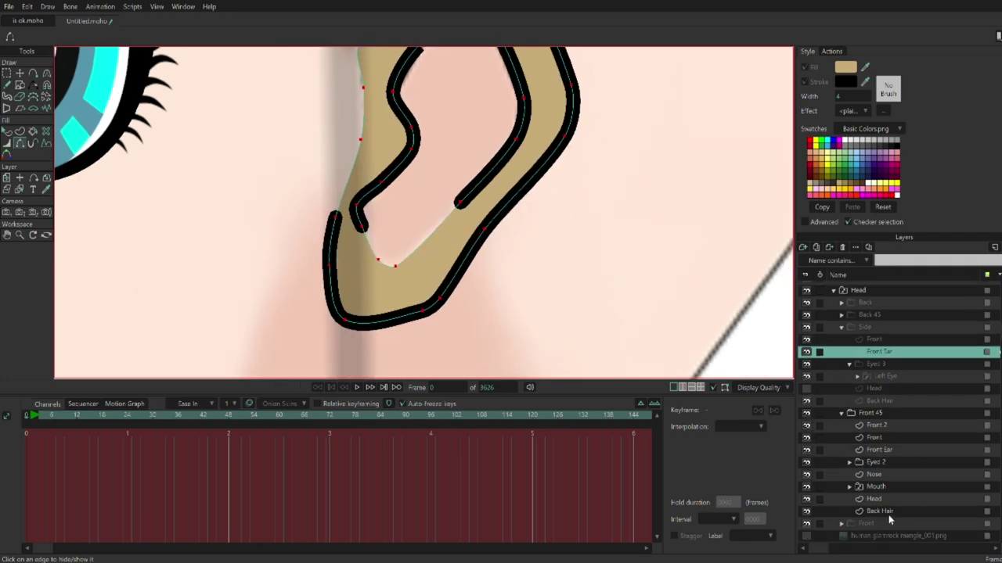
- Fill the inner ear with tan and recolor the outer ear with the skin color sampled from the Front 45 head
left_click(874, 511)
left_click(900, 353)
left_click(46, 190)
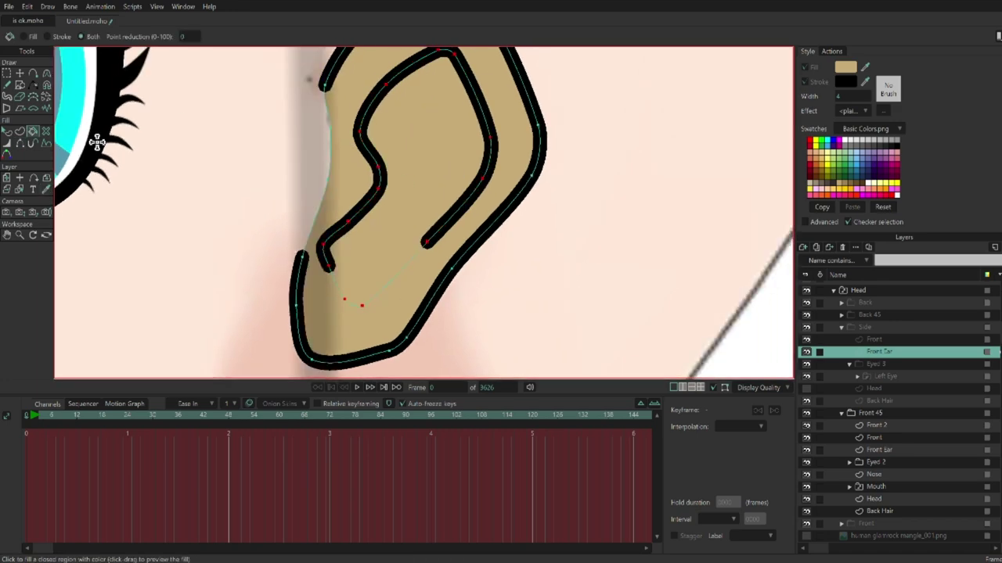
left_click(880, 501)
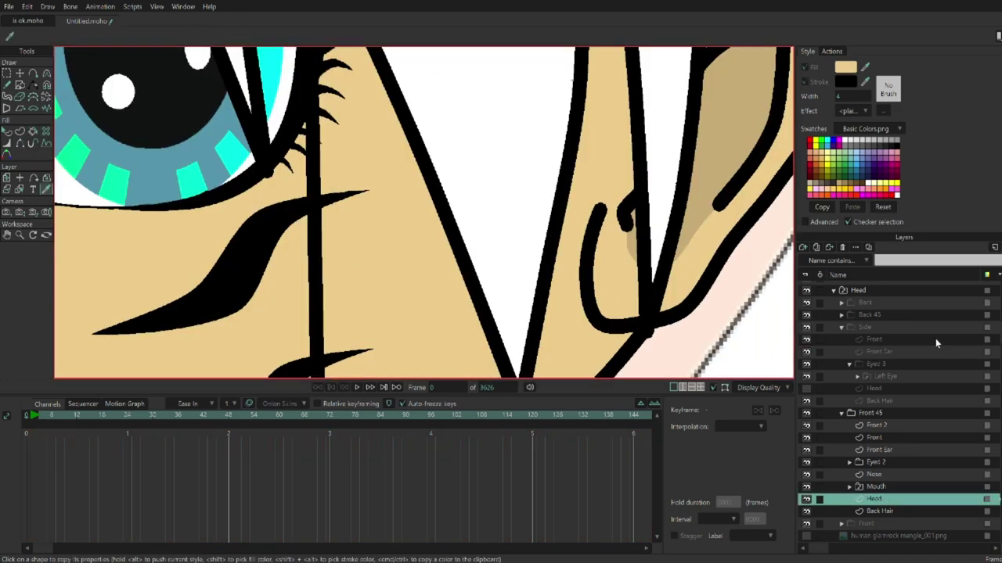
left_click(896, 352)
key("p")
scroll(436, 74, "down", 2)
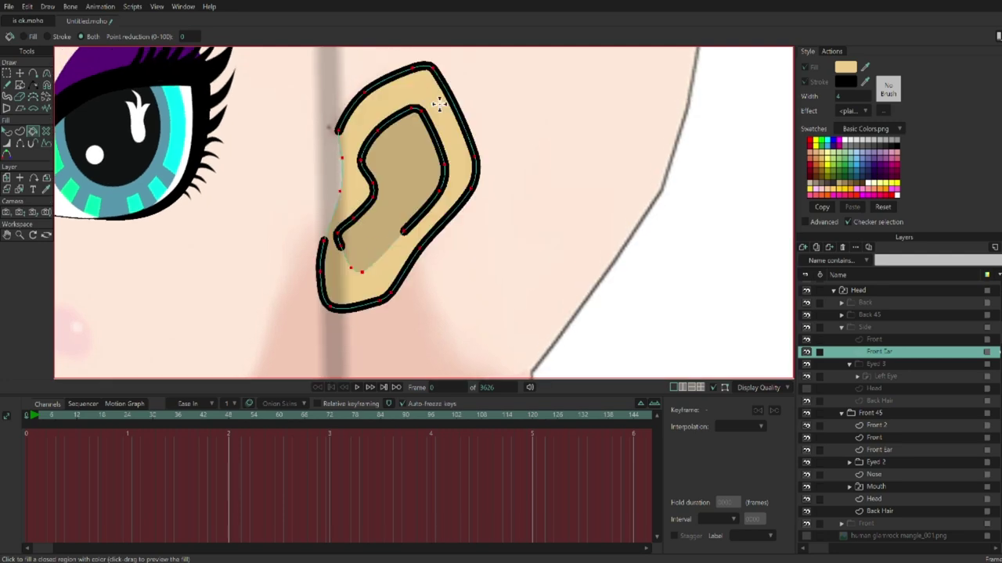
scroll(439, 105, "down", 3)
scroll(838, 321, "up", 2)
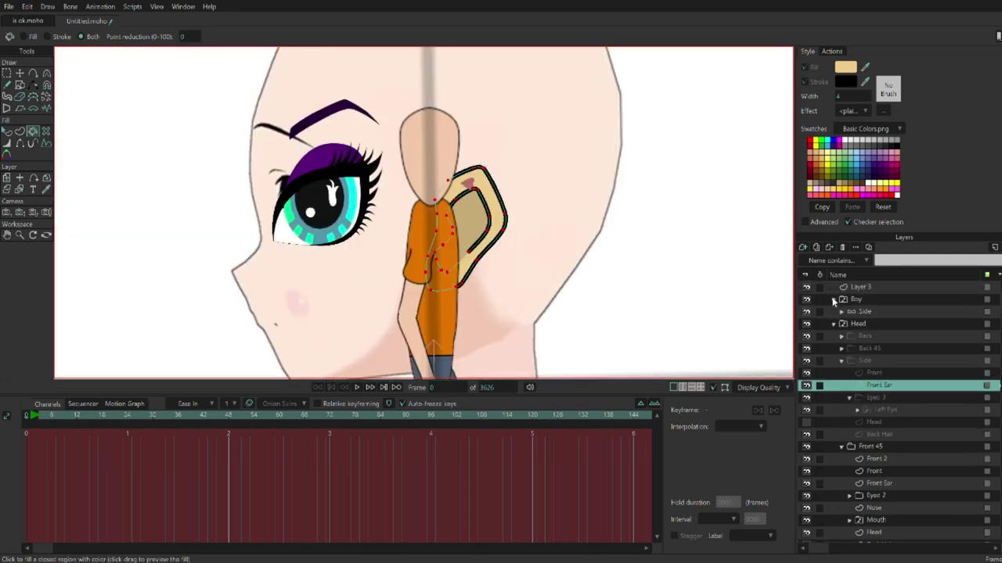
- Move the Mouth switch group out of the Boy character and delete the rest of the Boy group
left_click(834, 301)
scroll(897, 488, "down", 5)
left_click_drag(892, 448, 893, 299)
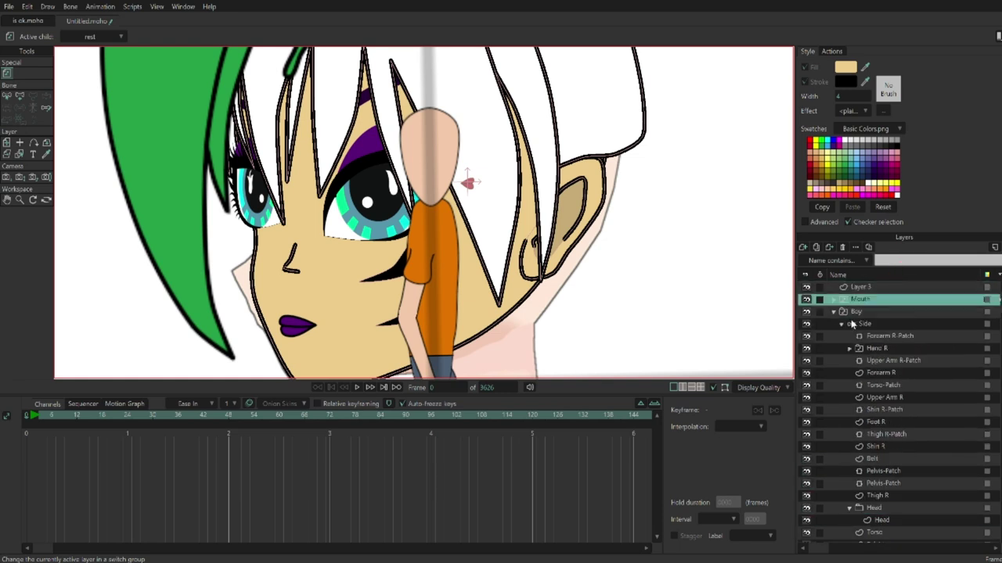
left_click(834, 313)
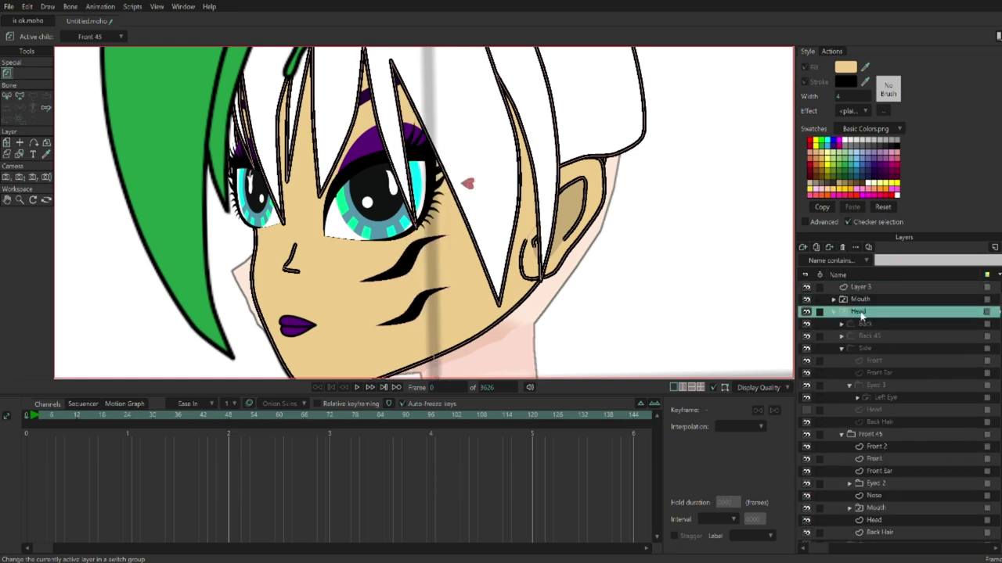
key("ctrl+z")
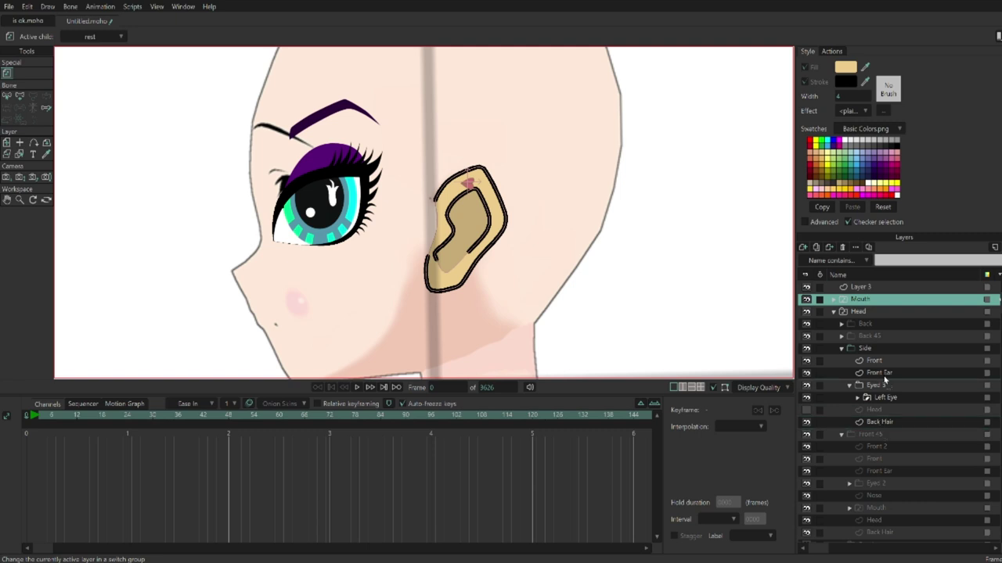
- Move the Mouth group into the Side head group below Front Ear and position it on the reference profile's lips
left_click_drag(885, 380, 893, 396)
scroll(423, 211, "down", 3)
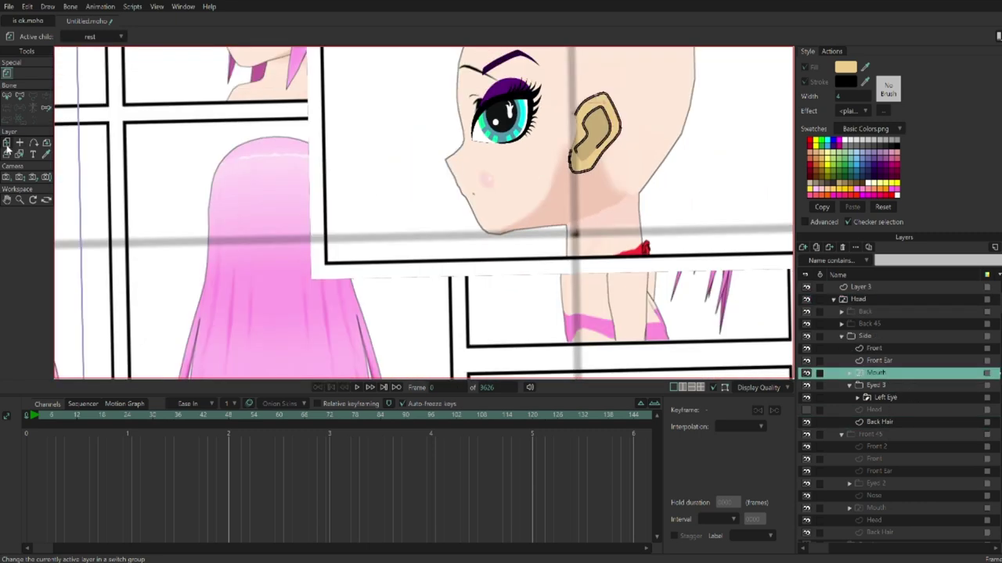
key("m")
scroll(656, 74, "up", 4)
scroll(655, 74, "up", 2)
left_click_drag(435, 194, 452, 203)
scroll(449, 209, "down", 2)
scroll(227, 112, "up", 5)
- Recolor the lips of mouth shape A to the eye makeup's dark purple with black outlines
key("i")
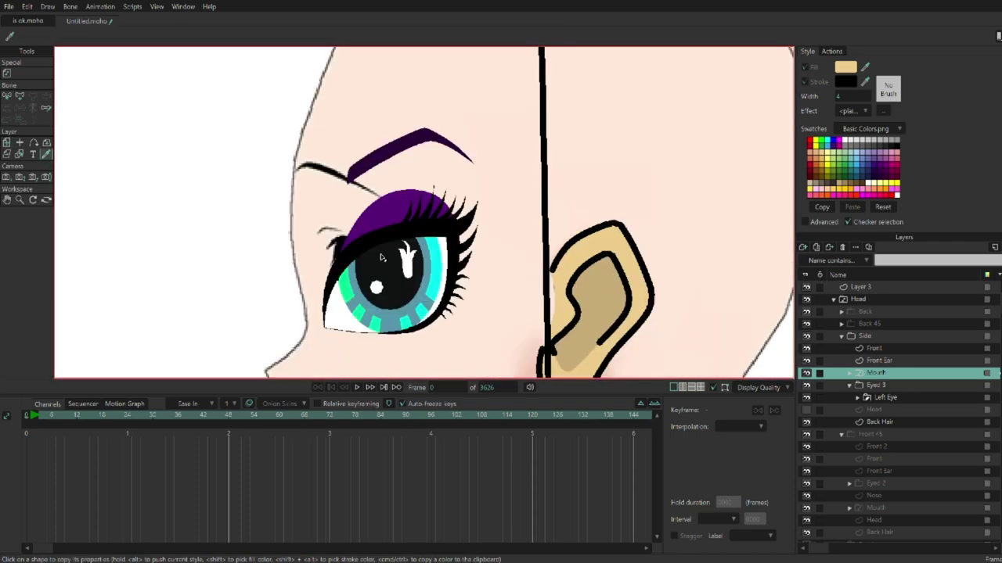
left_click(432, 160)
left_click(877, 386)
scroll(258, 168, "down", 3)
key("q")
scroll(430, 188, "up", 3)
left_click(429, 189)
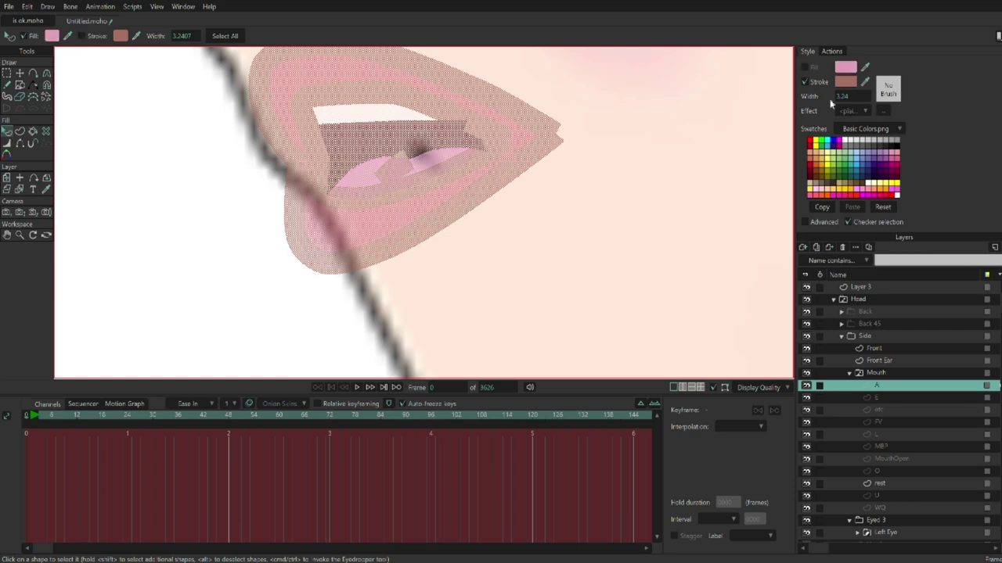
left_click(700, 140)
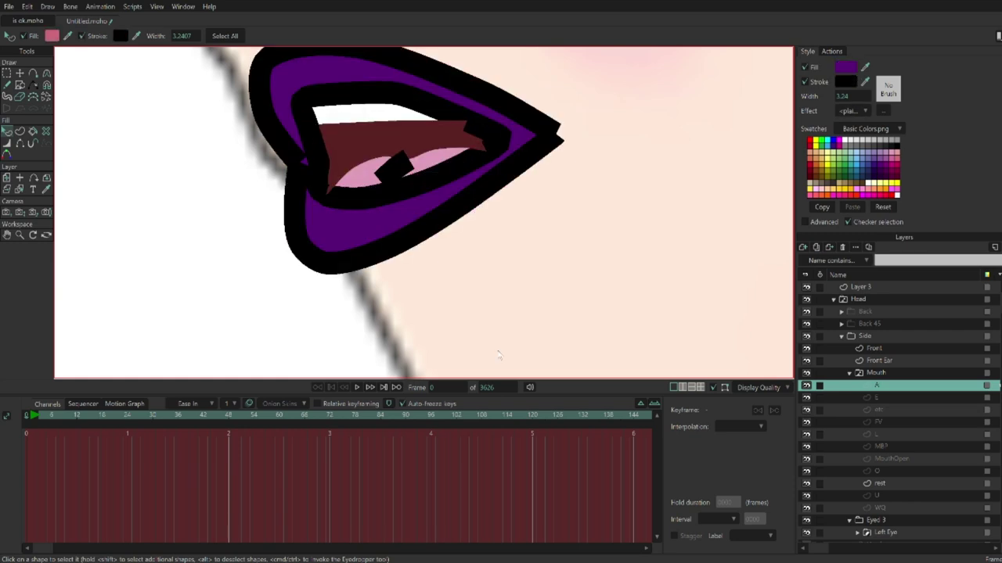
- Recolor the lips of the E and etc mouth shapes dark purple with black outlines
left_click(892, 398)
left_click(669, 112)
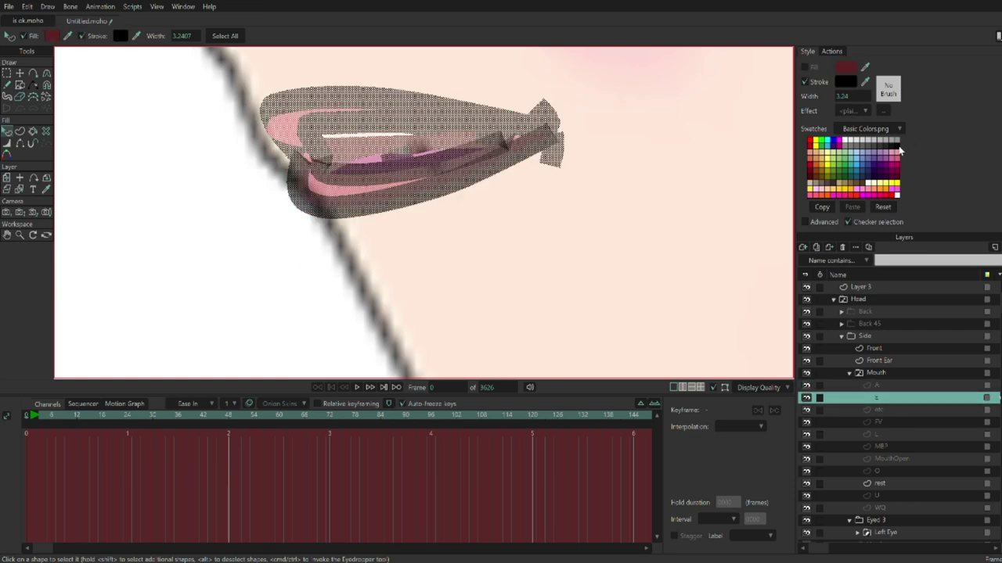
key("Down")
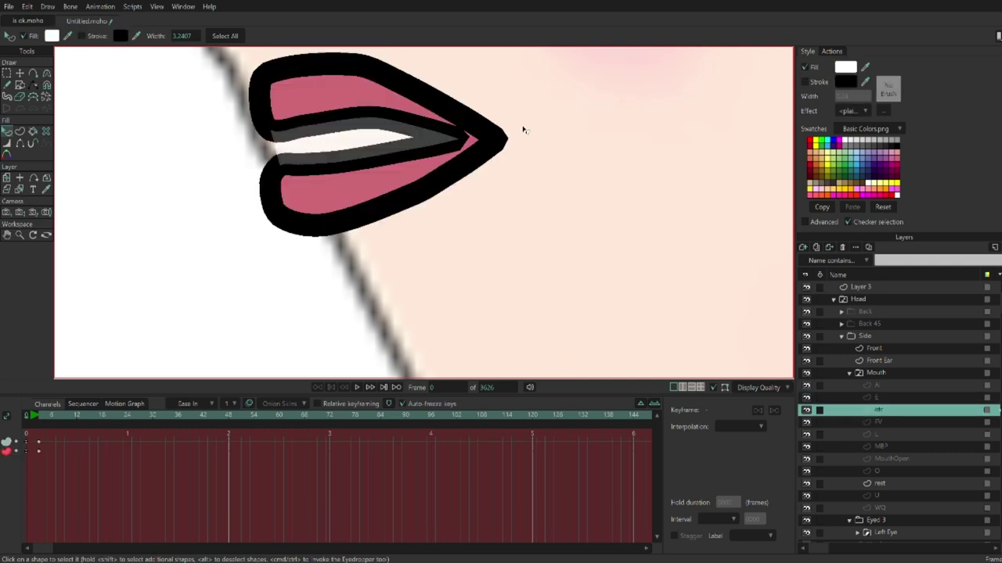
- Recolor the lips of the FV mouth shape dark purple with black outlines
left_click(886, 422)
key("ctrl+a")
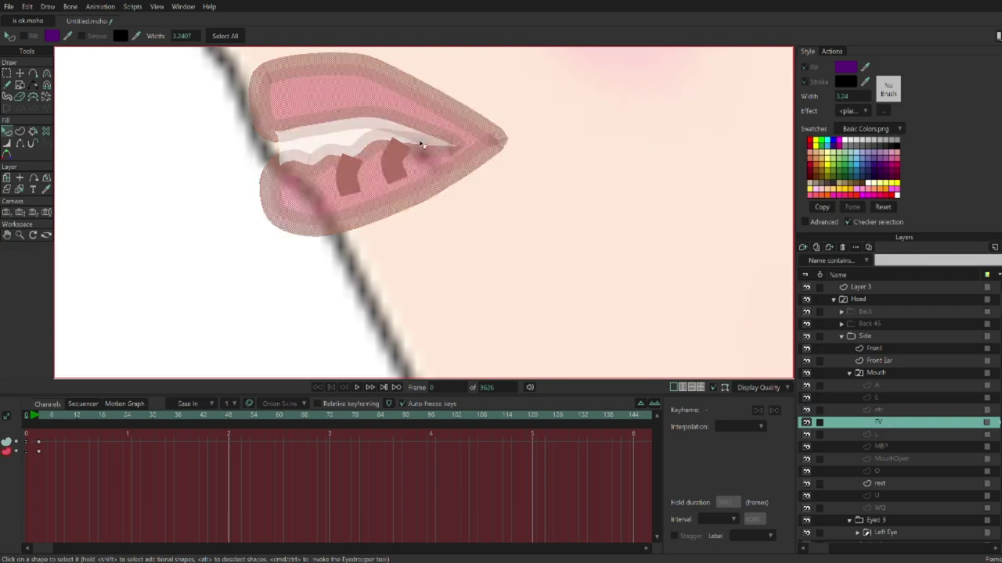
left_click(845, 81)
key("ctrl+z")
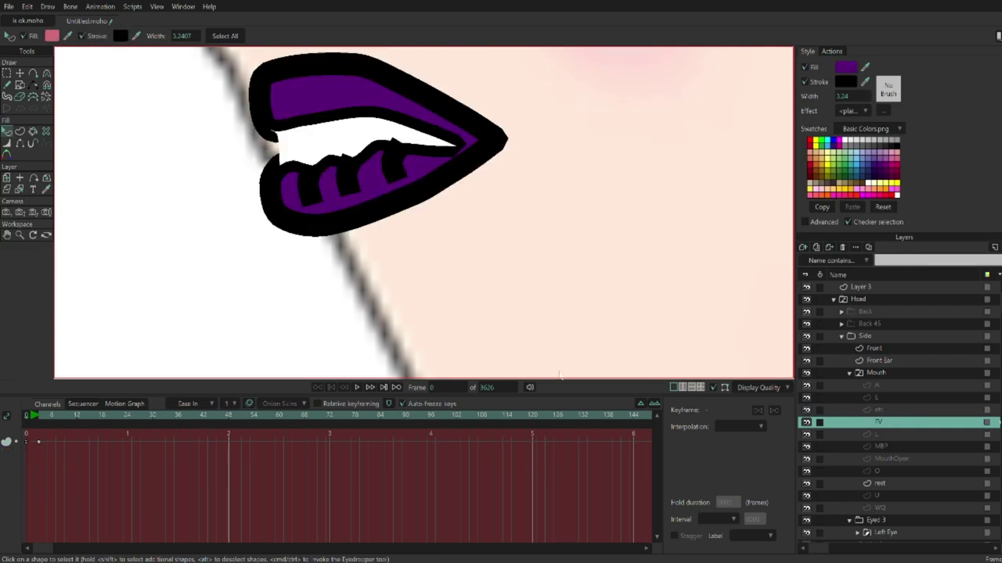
- Recolor the lips of the L and MBP mouth shapes dark purple with black outlines
left_click(894, 434)
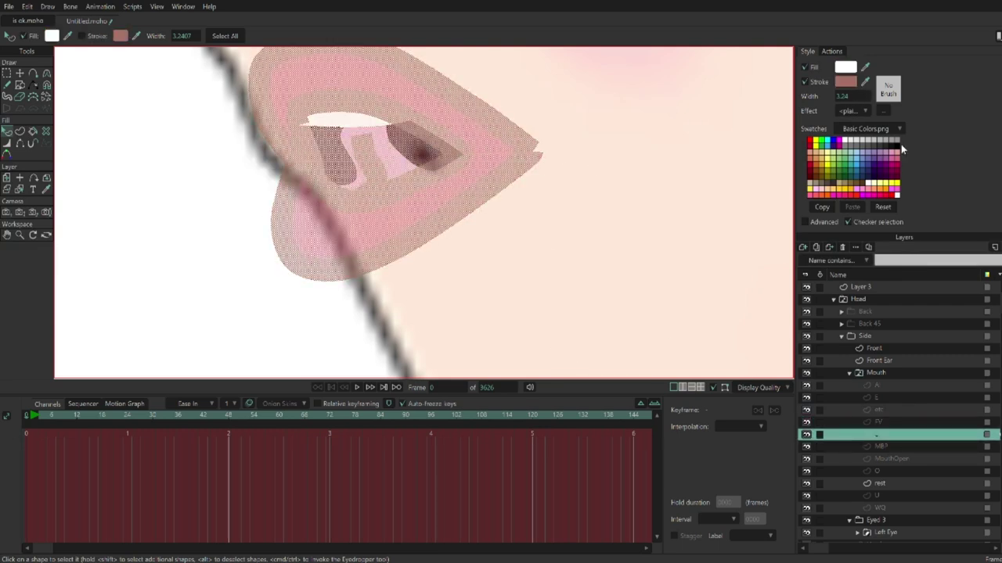
left_click(887, 446)
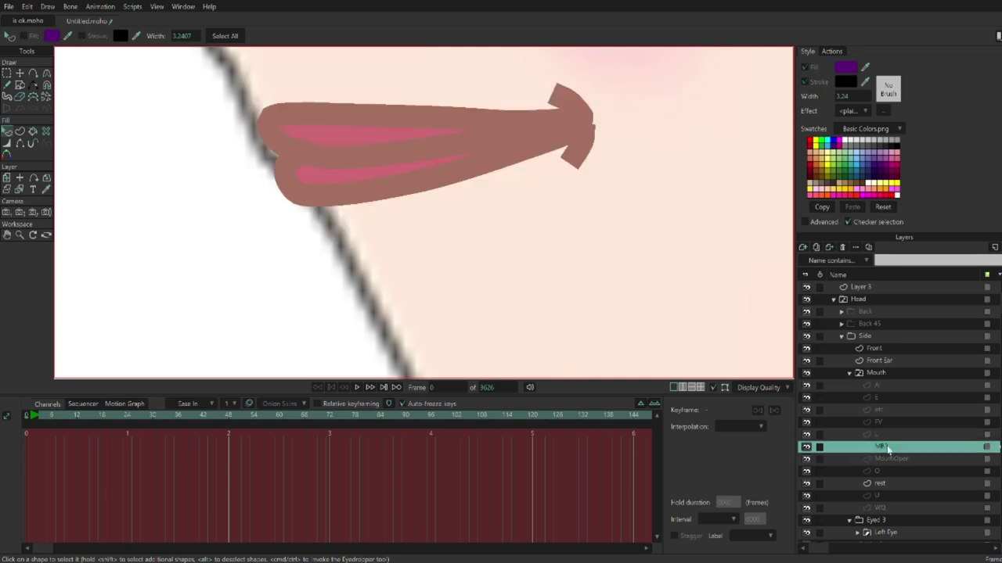
key("ctrl+a")
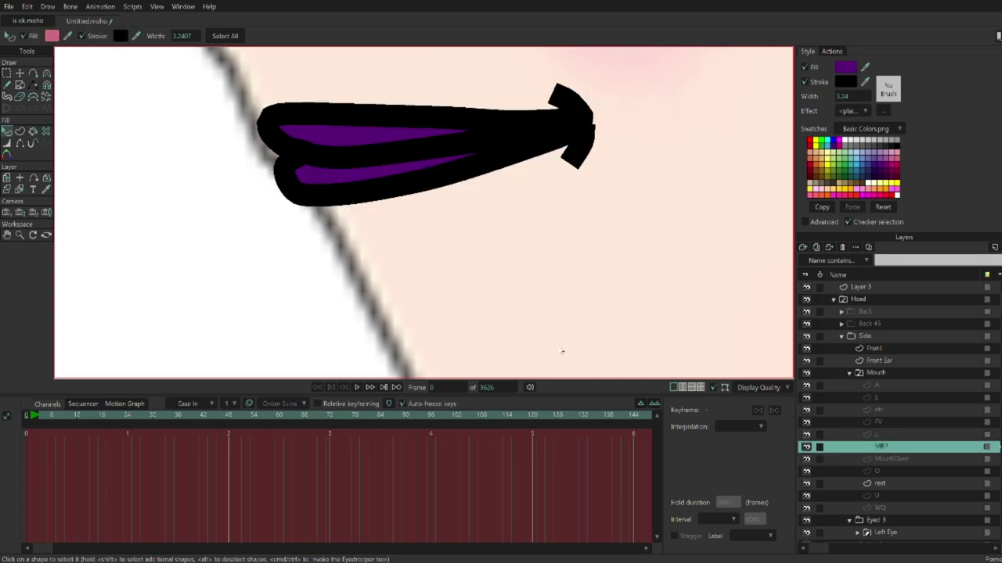
- Recolor the lips of the MouthOpen and O mouth shapes dark purple with black outlines
left_click(920, 461)
key("ctrl+a")
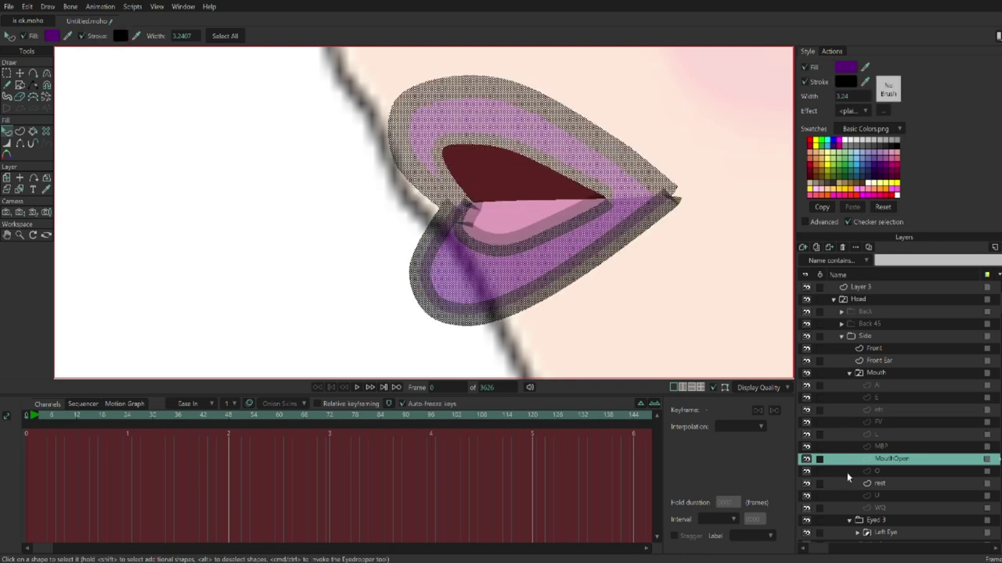
key("Down")
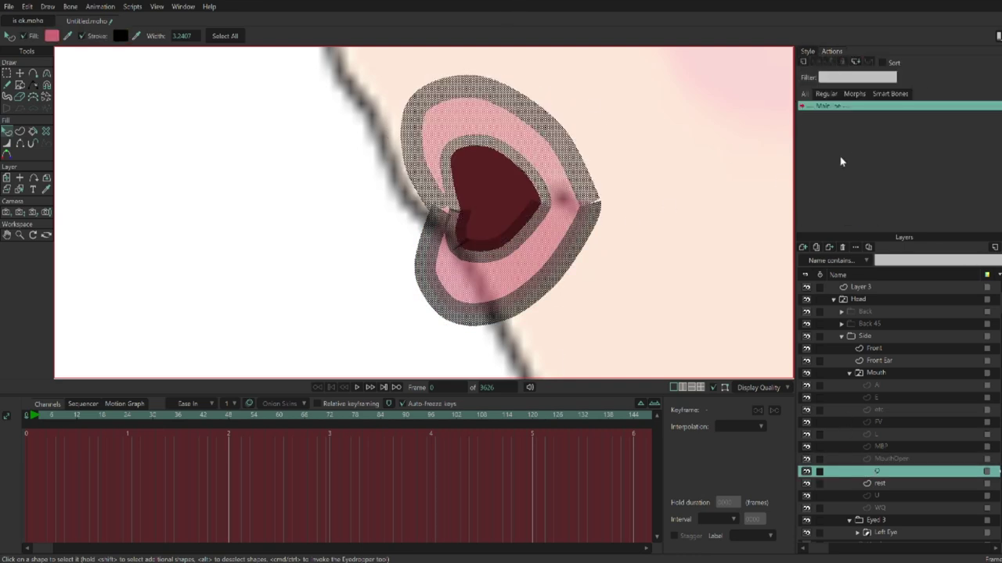
- Recolor the lips of the rest mouth shape dark purple with black outlines
left_click(911, 485)
key("ctrl+a")
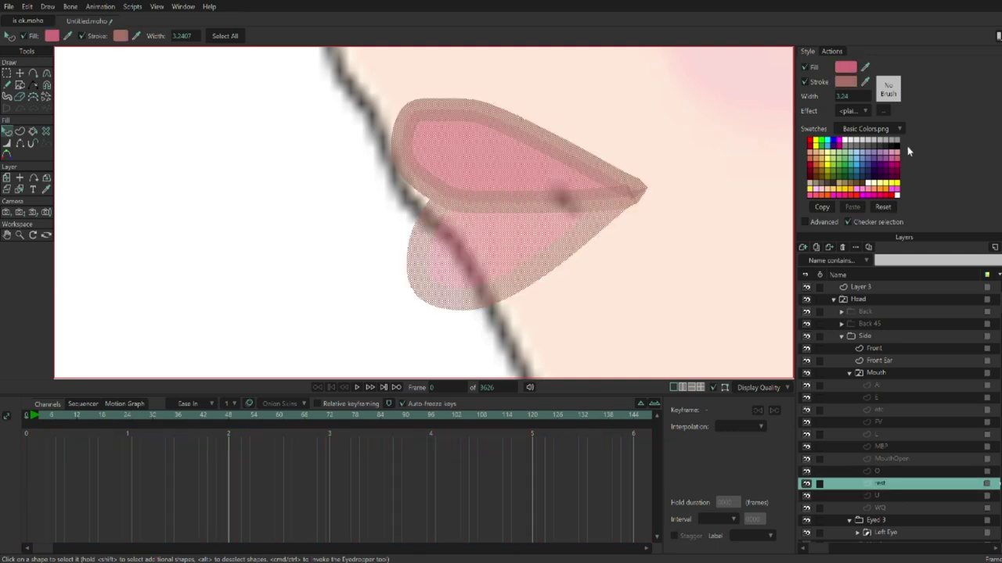
left_click(898, 144, "shift")
left_click(837, 141)
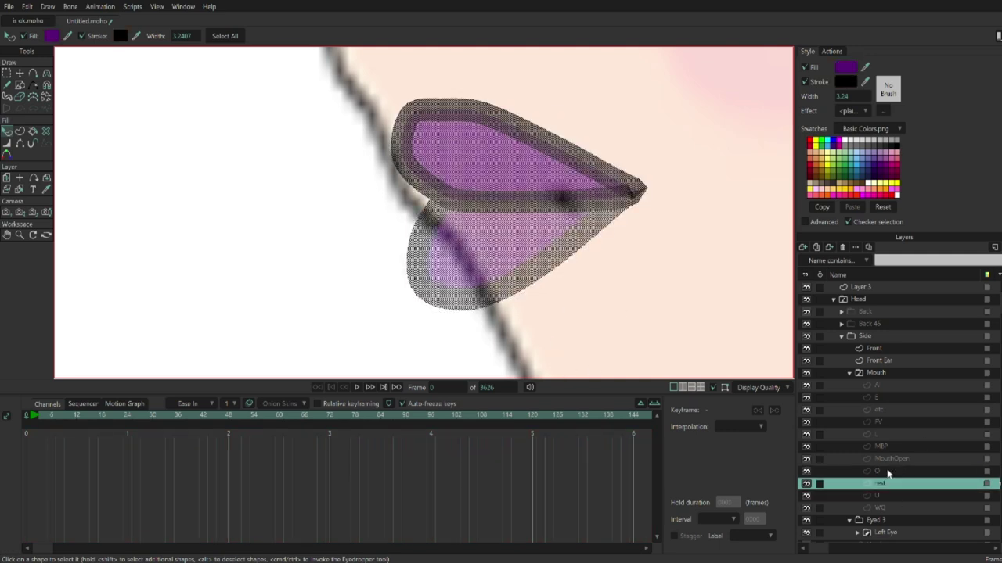
- Recolor the lips of the U mouth shape dark purple with black outlines
key("Down")
key("ctrl+a")
left_click(899, 144, "shift")
left_click(837, 141)
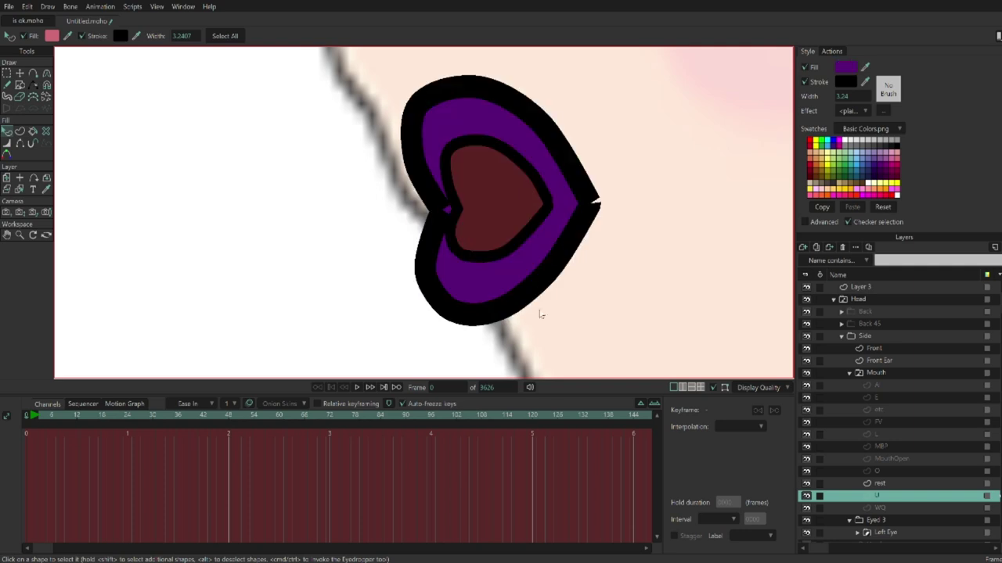
- Recolor the lips of the WQ mouth shape dark purple with black outlines
key("Down")
key("ctrl+d")
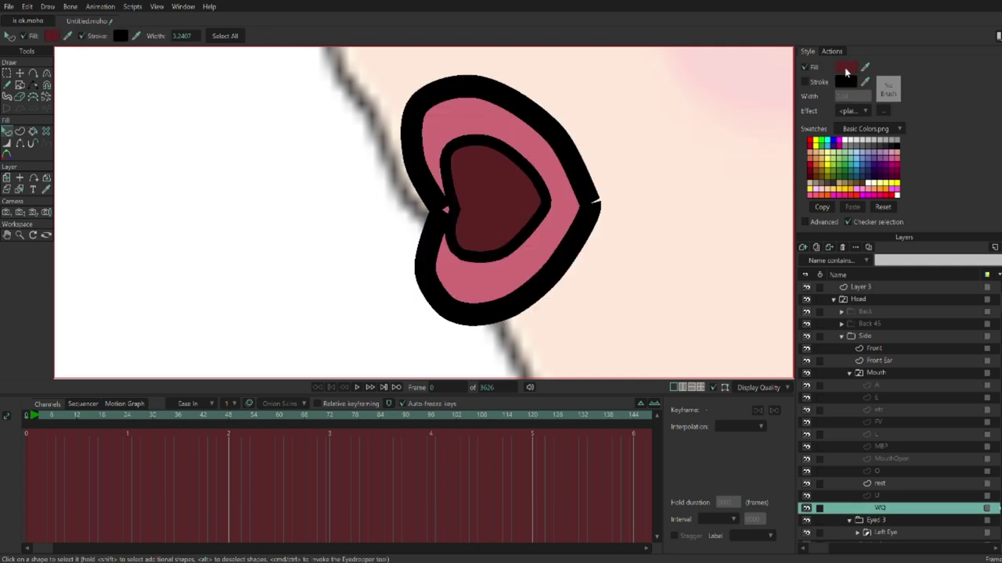
key("ctrl+a")
left_click(837, 141)
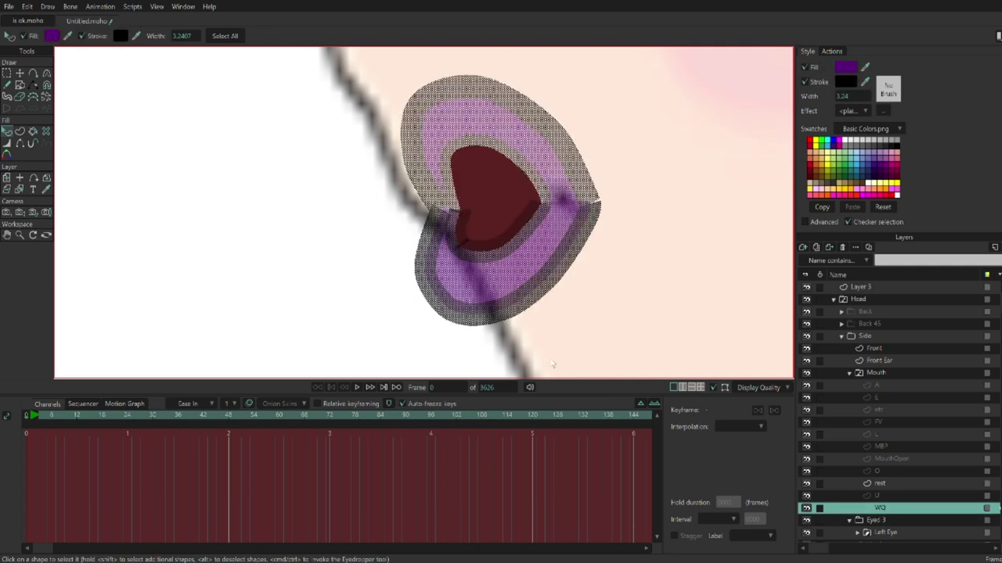
- Collapse the Mouth, Front 45 and Side groups in the layer list and hide the No Hair Woman_001.png reference
left_click(847, 375)
left_click(841, 339)
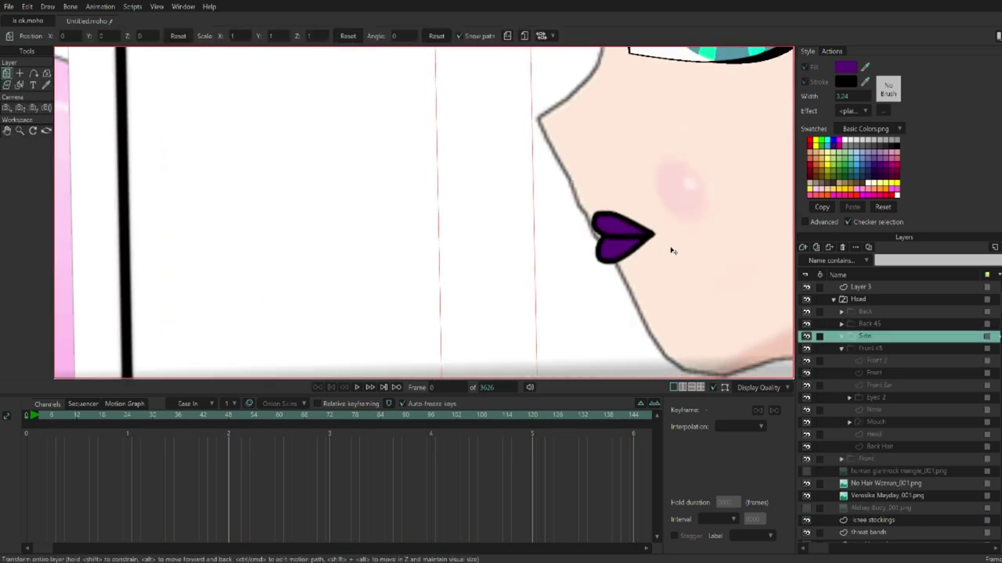
left_click(875, 434)
left_click(837, 350)
left_click(841, 337)
left_click(876, 410)
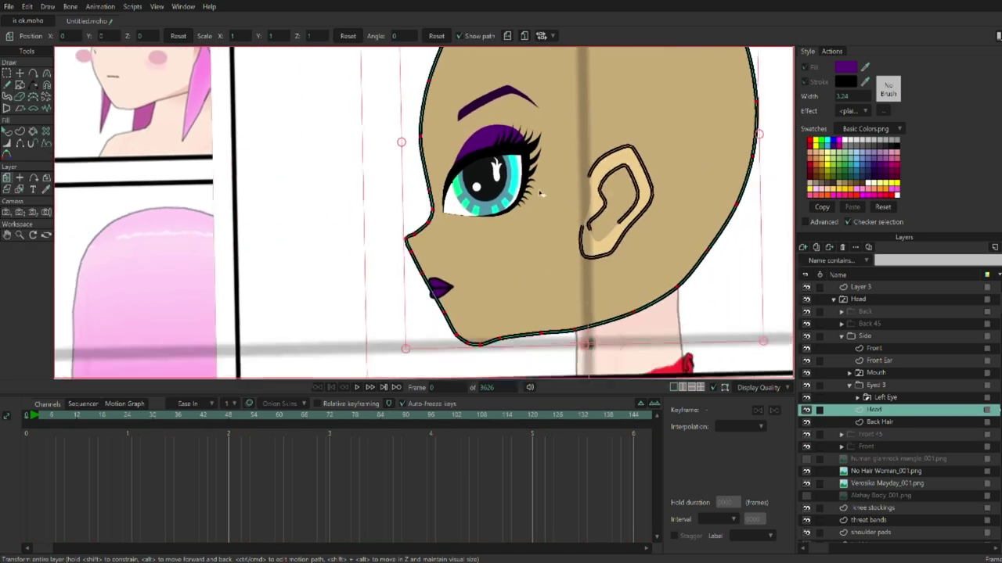
left_click(841, 337)
left_click(807, 386)
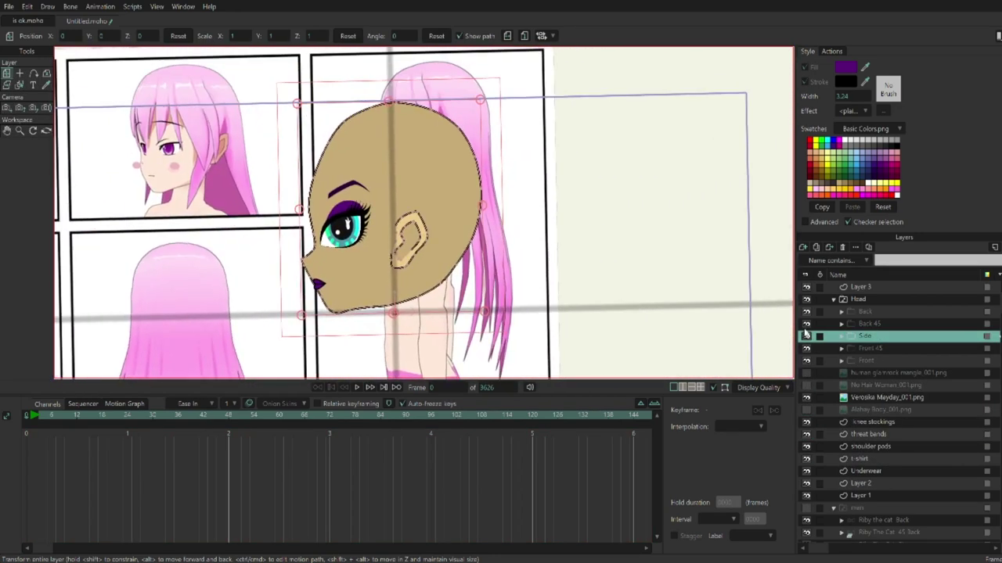
- Add a layer named Front 2 at the top of the Side group with the group hidden to expose the hair reference
left_click(842, 337)
left_click(877, 349)
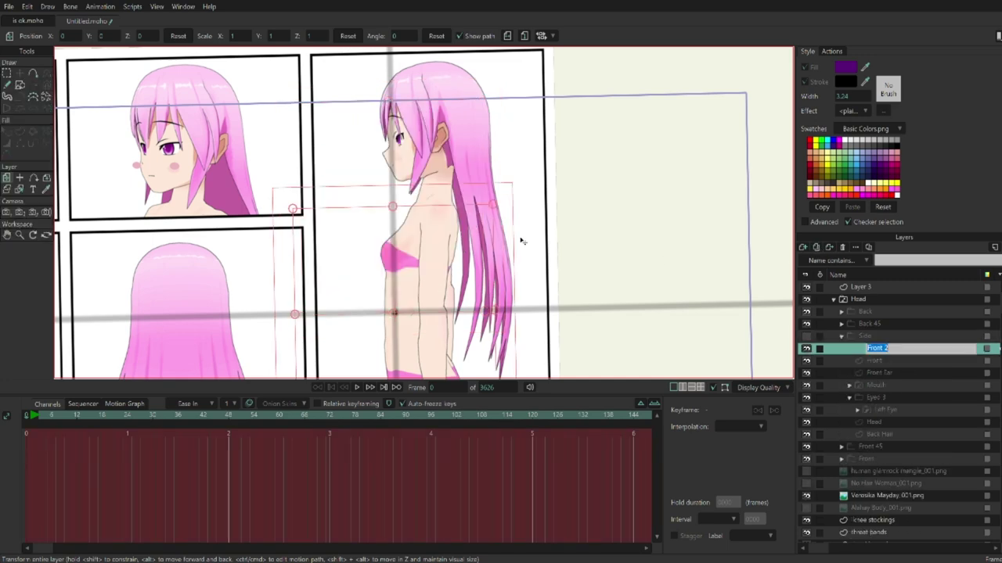
scroll(253, 207, "up", 4)
- Trace the front bang strands of the pink-haired side reference on Front 2, placing points at each strand's root and tip
key("a")
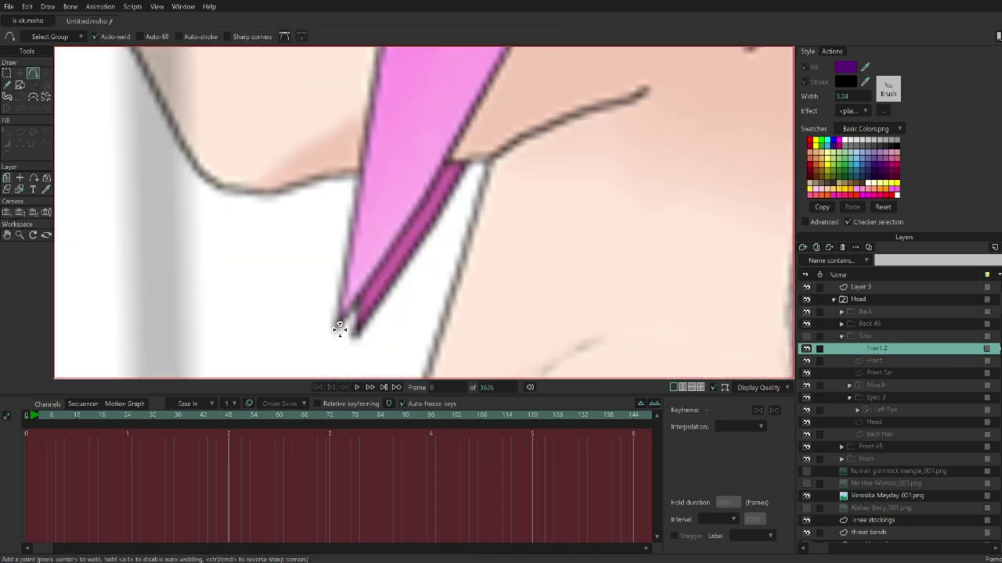
scroll(339, 331, "up", 2)
scroll(432, 232, "down", 3)
scroll(393, 197, "up", 4)
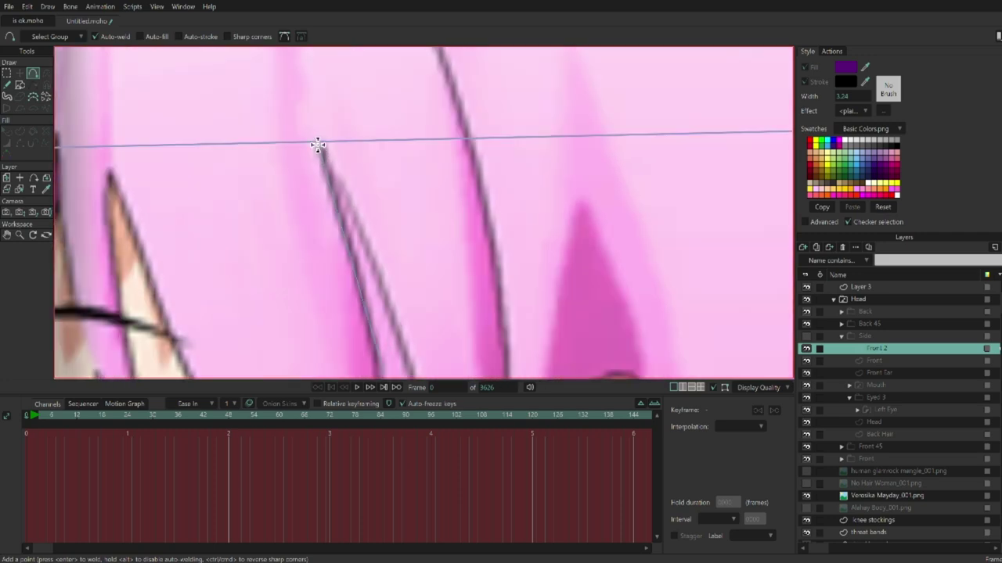
scroll(315, 143, "down", 2)
scroll(397, 260, "up", 2)
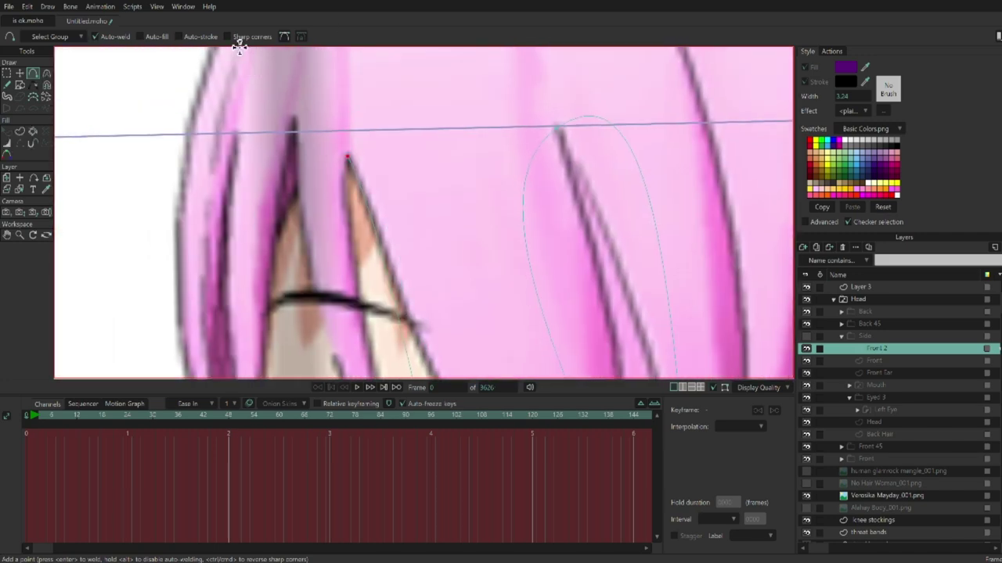
scroll(384, 313, "down", 2)
scroll(322, 201, "up", 2)
scroll(298, 117, "down", 2)
scroll(278, 249, "down", 1)
scroll(290, 130, "down", 1)
scroll(288, 305, "up", 1)
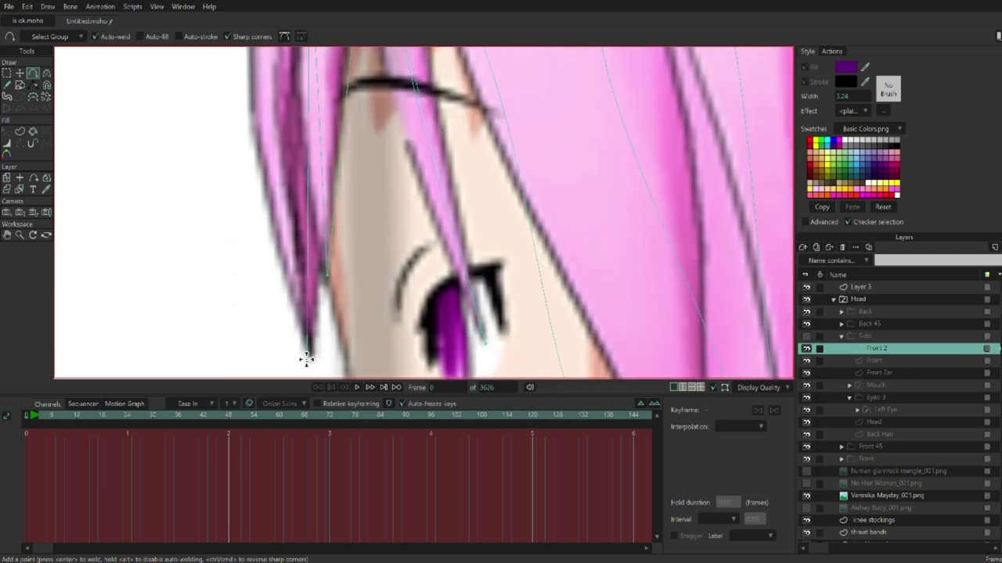
scroll(279, 310, "up", 4)
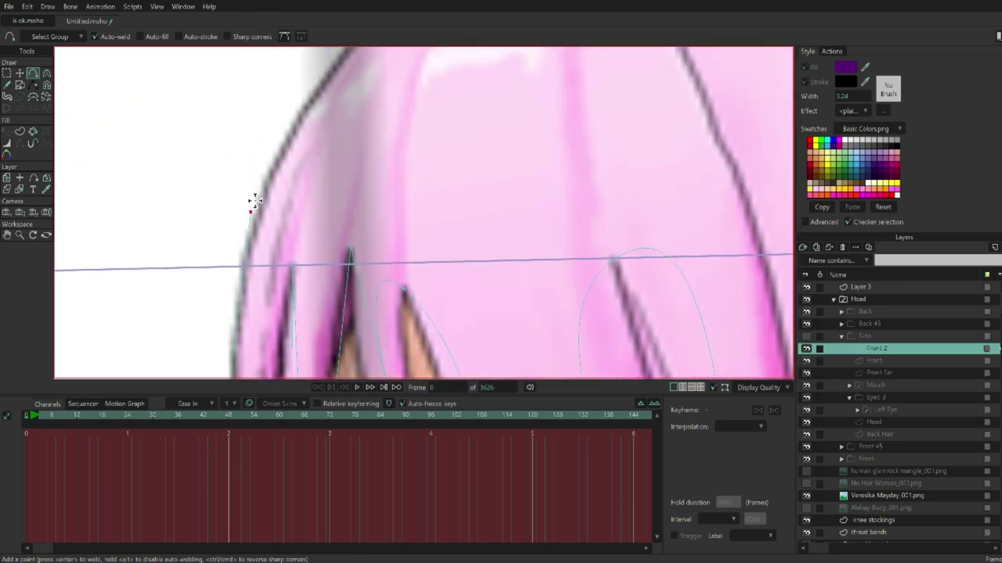
- Trace the hair's outer outline over the crown and back of the head, closing it across to the top of the ear
scroll(292, 142, "right", 6)
scroll(397, 139, "up", 2)
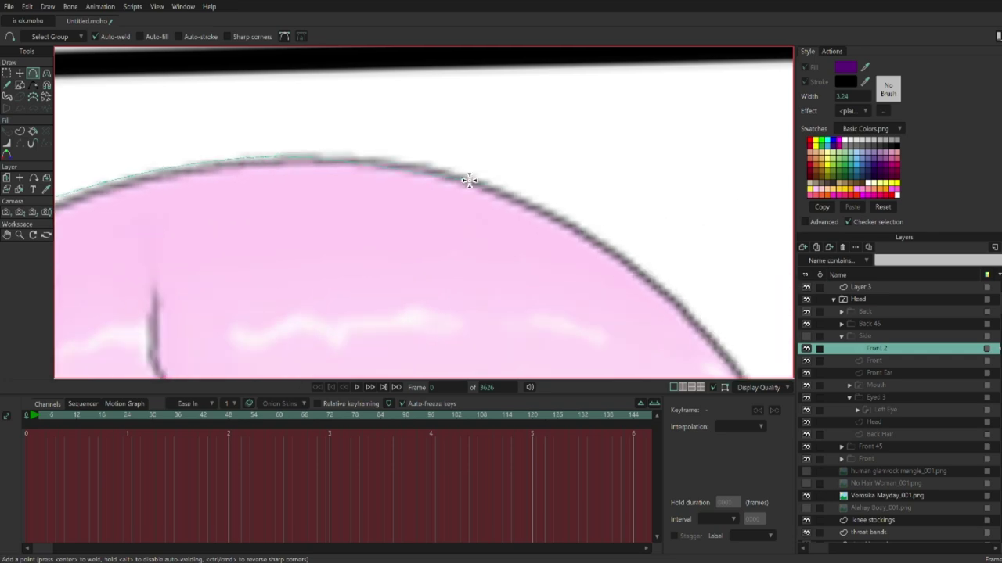
scroll(608, 279, "down", 4)
scroll(386, 250, "right", 3)
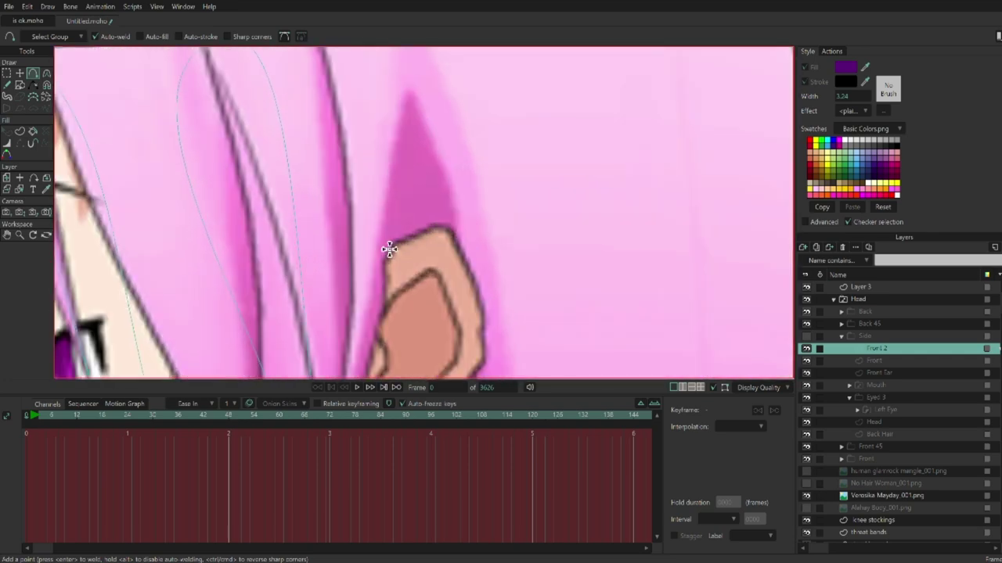
scroll(461, 232, "right", 3)
scroll(546, 240, "up", 4)
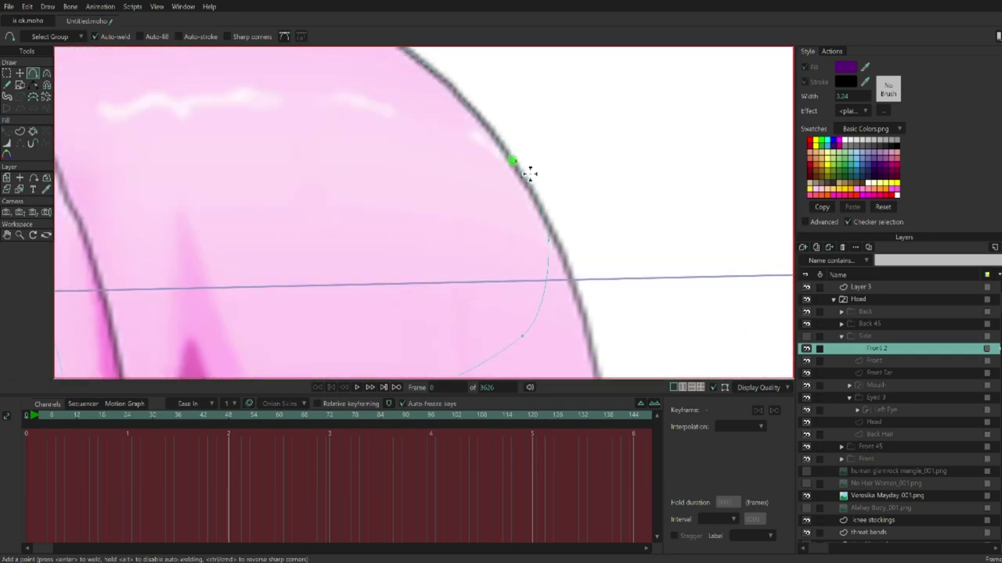
- Connect the strand tips beside the ear and draw the hair edge from the ear up along the parting line
scroll(515, 161, "down", 5)
scroll(333, 239, "up", 2)
scroll(284, 333, "down", 2)
scroll(310, 235, "up", 1)
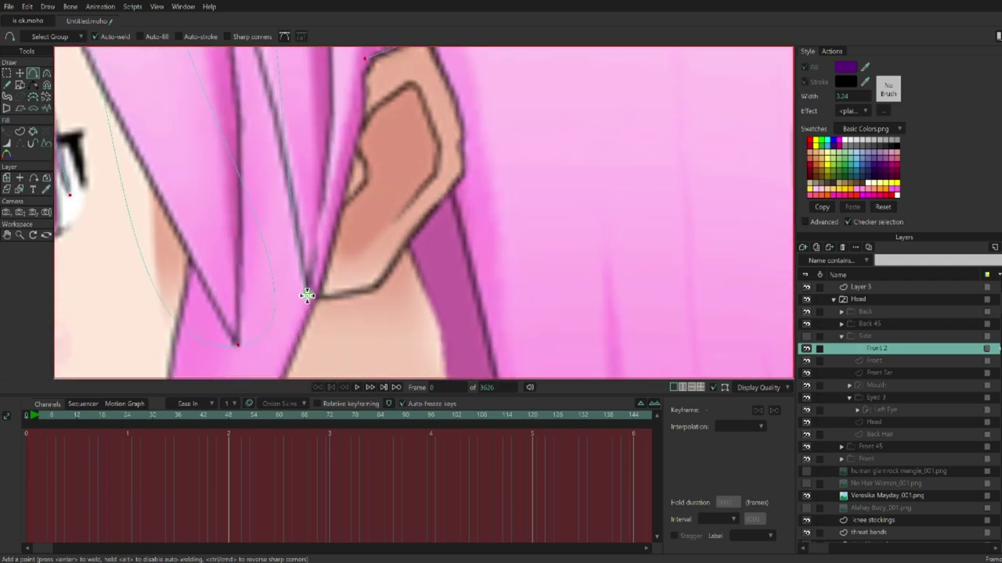
scroll(303, 197, "up", 2)
scroll(306, 195, "up", 2)
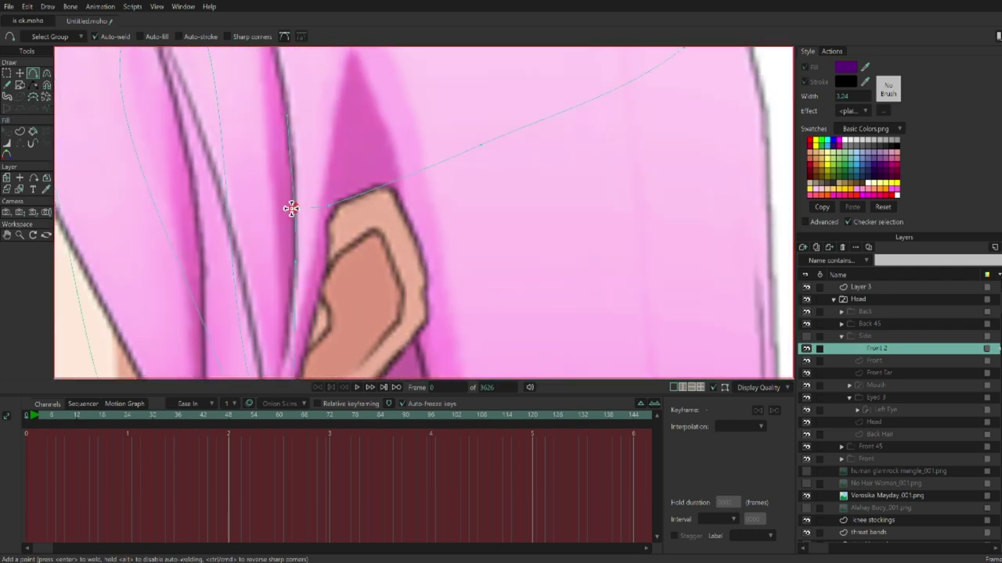
scroll(290, 208, "up", 8)
scroll(162, 117, "down", 3)
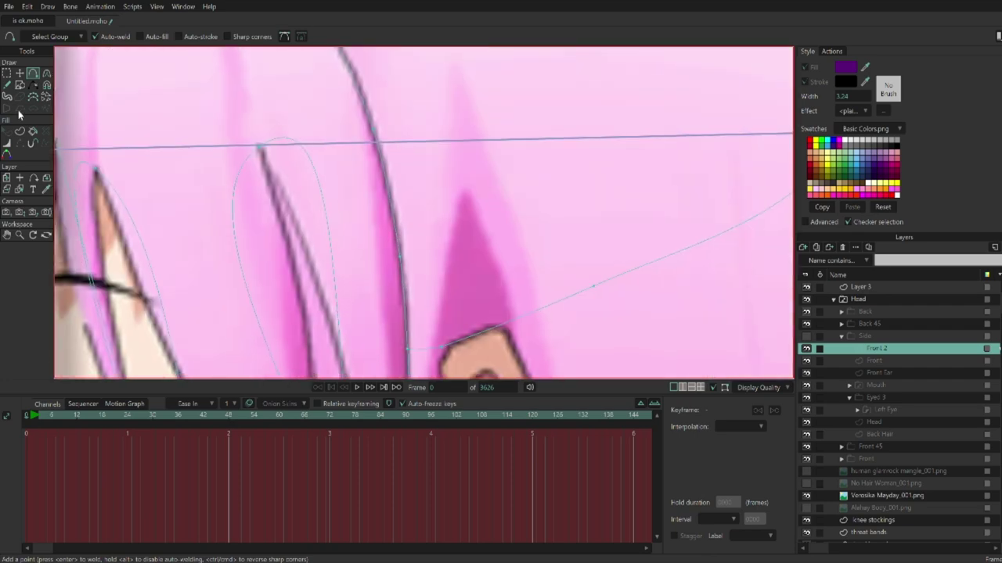
- Peak the curvature of the hair strands' tips and roots to give them sharp points
key("c")
scroll(241, 117, "left", 2)
scroll(240, 206, "left", 3)
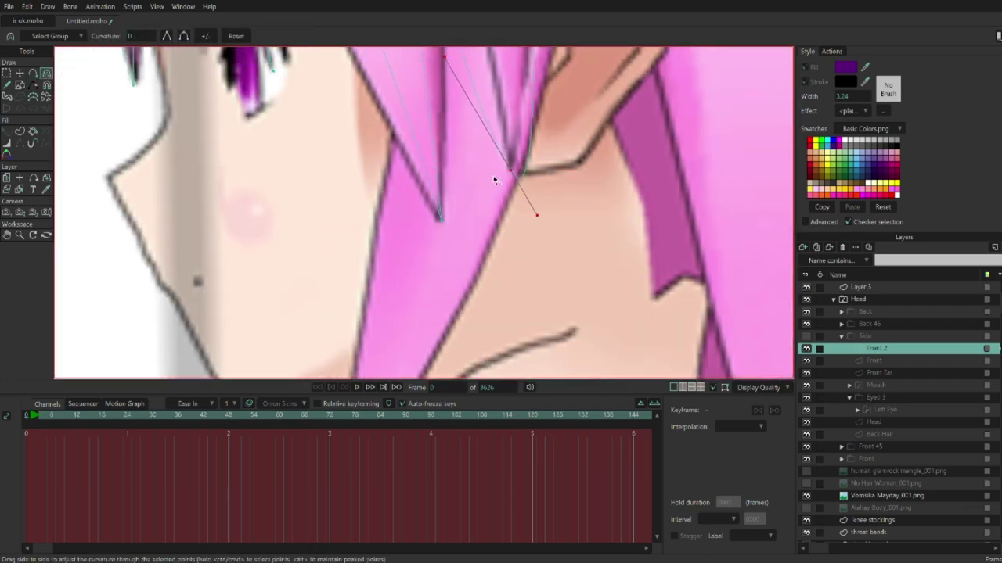
scroll(207, 111, "up", 5)
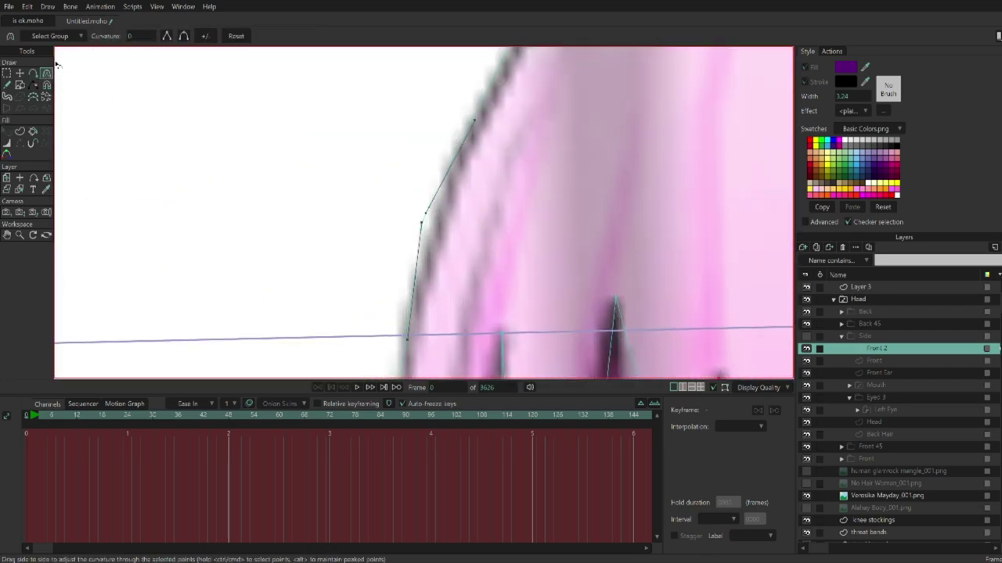
- Smooth the forehead section of the hair outline by repositioning its points along the reference edge
key("g")
scroll(501, 235, "down", 4)
scroll(312, 195, "up", 2)
key("t")
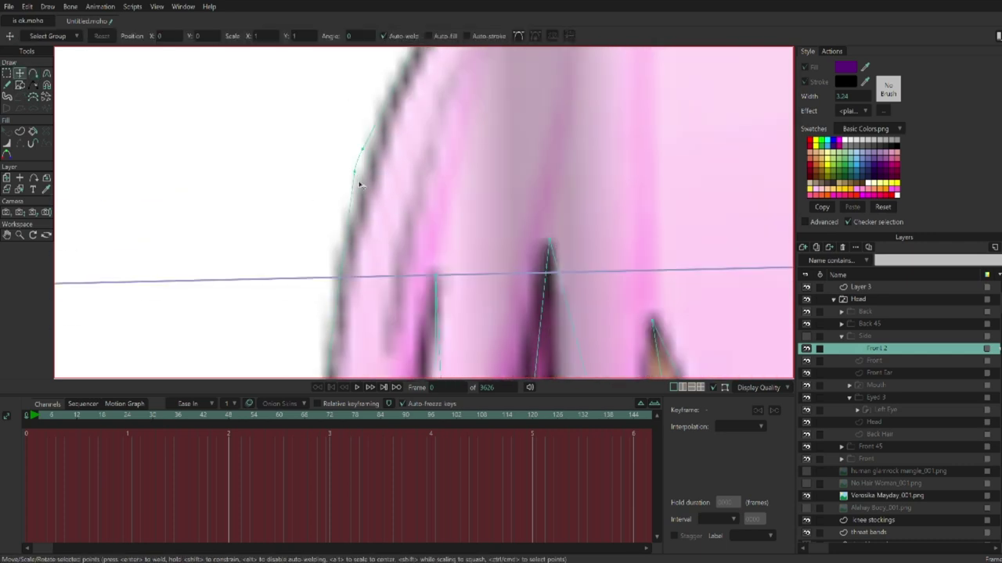
scroll(394, 150, "up", 2)
- Add points along the bangs over the forehead and eye to bend their edges to the reference strands
key("a")
scroll(443, 222, "up", 3)
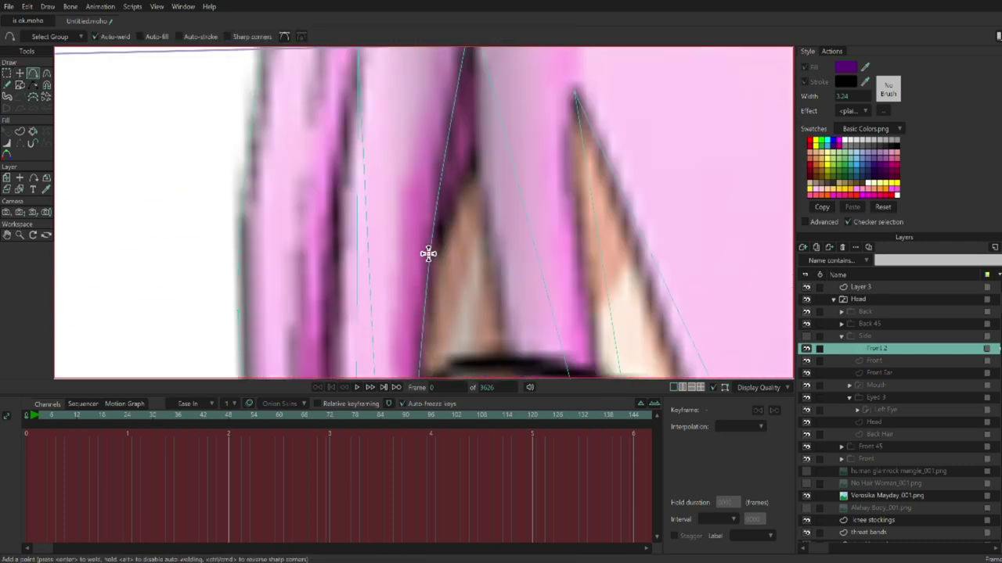
left_click(543, 258)
scroll(583, 241, "down", 3)
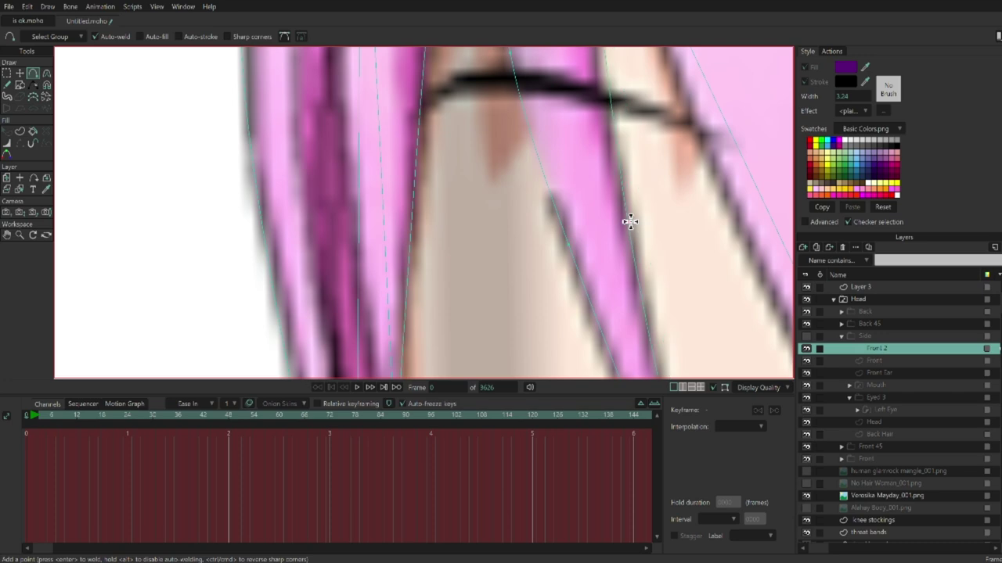
scroll(630, 222, "up", 2)
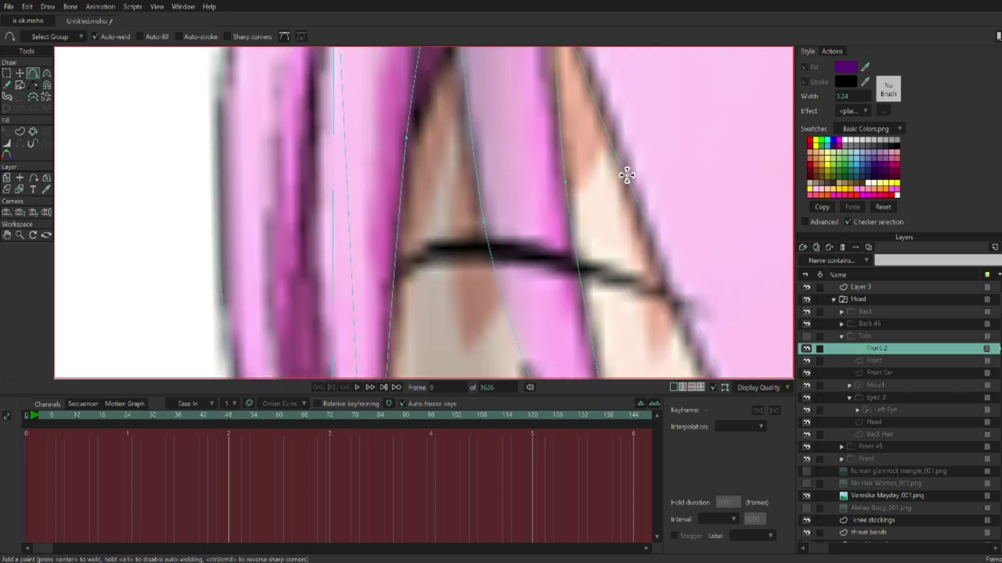
scroll(592, 94, "down", 2)
scroll(643, 238, "up", 6)
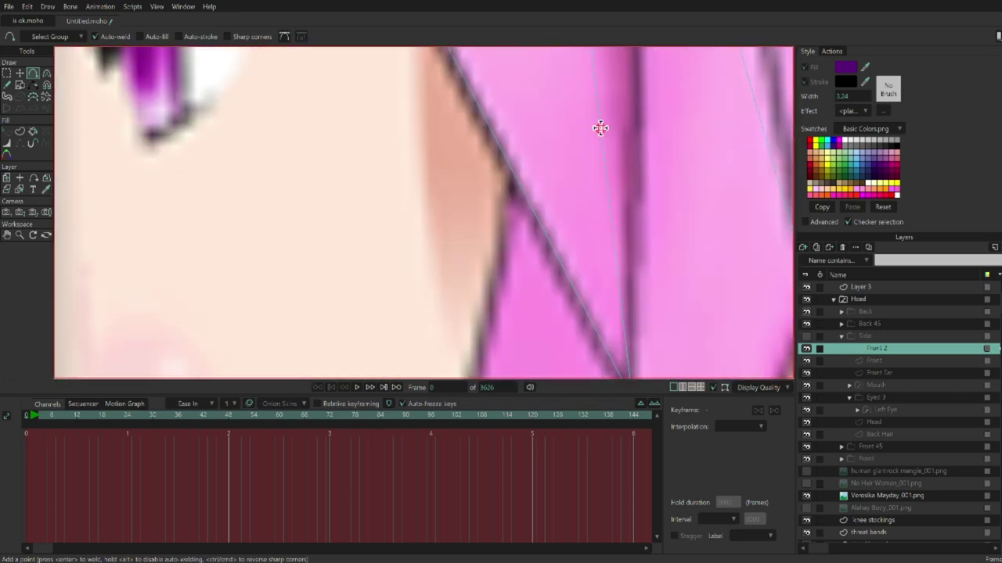
- Bend the long side strands in front of the ear and the parting line to match the reference
scroll(571, 171, "down", 3)
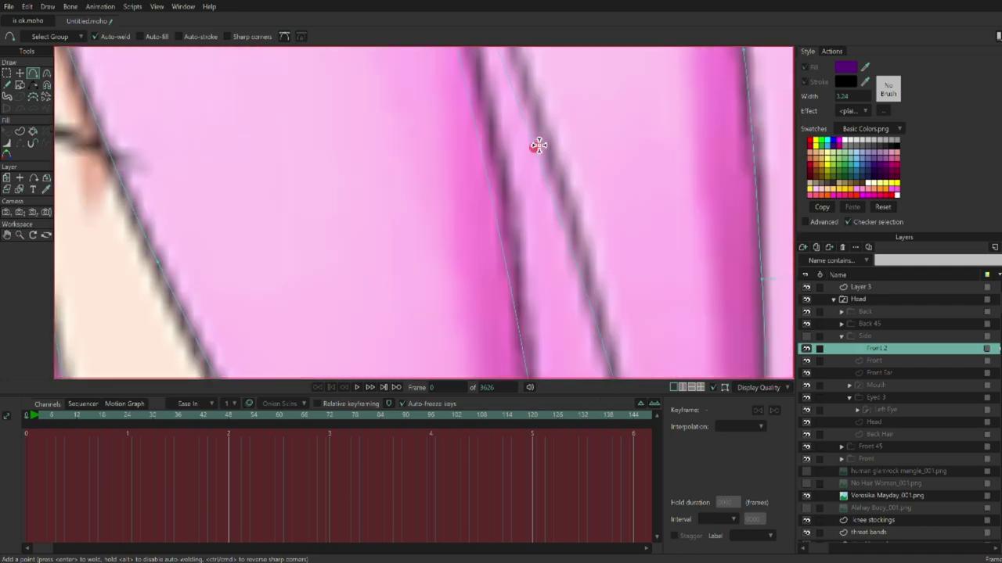
scroll(490, 159, "up", 3)
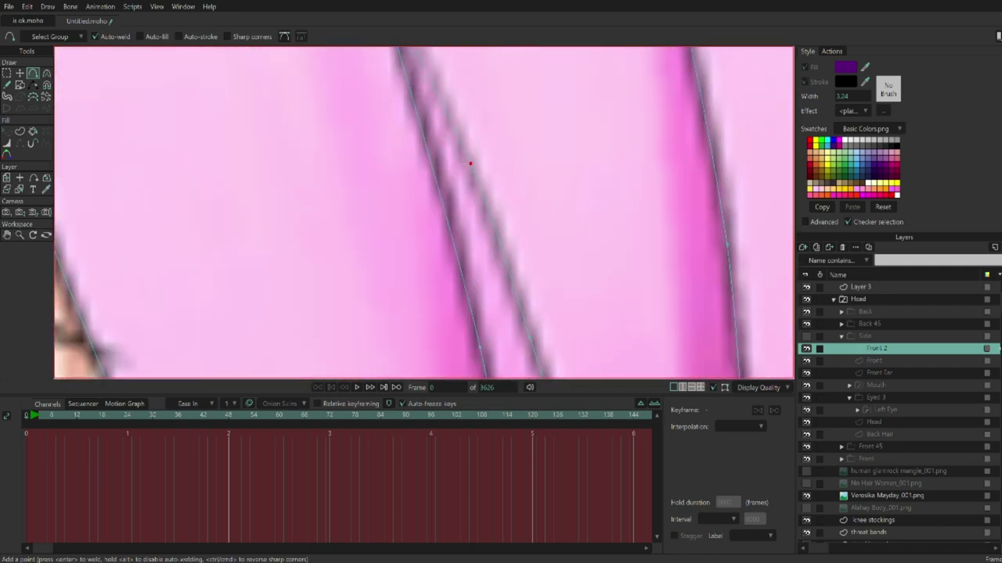
scroll(480, 71, "up", 4)
scroll(631, 302, "up", 2)
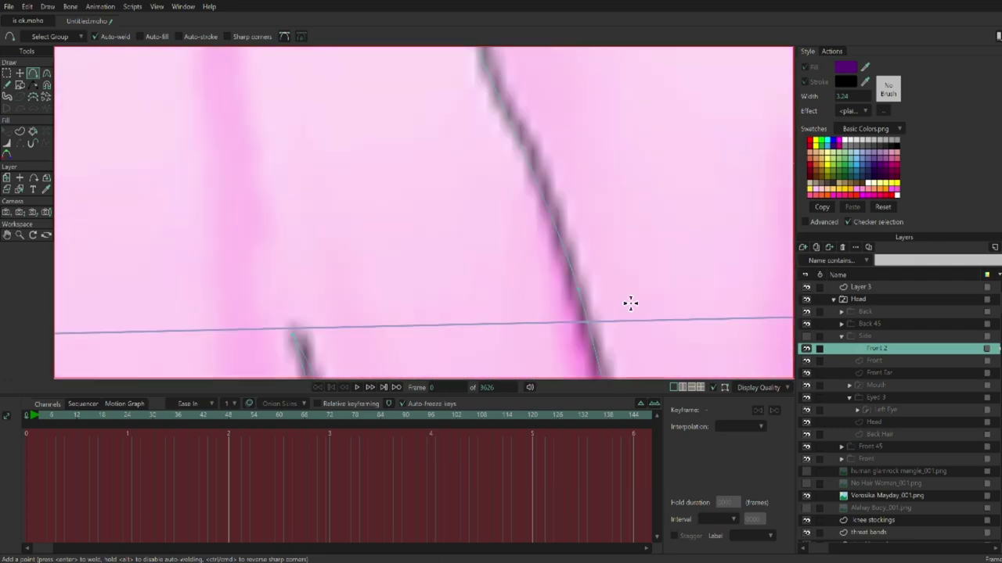
- Add points to the frontmost bang strands at the face's edge to curve them along the reference
scroll(357, 85, "down", 4)
scroll(405, 159, "up", 4)
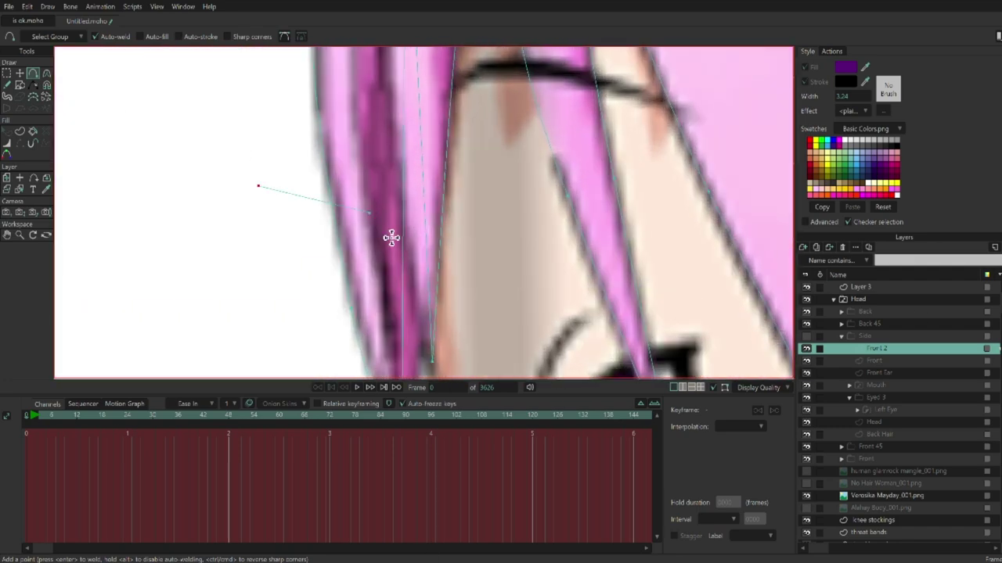
scroll(361, 138, "up", 2)
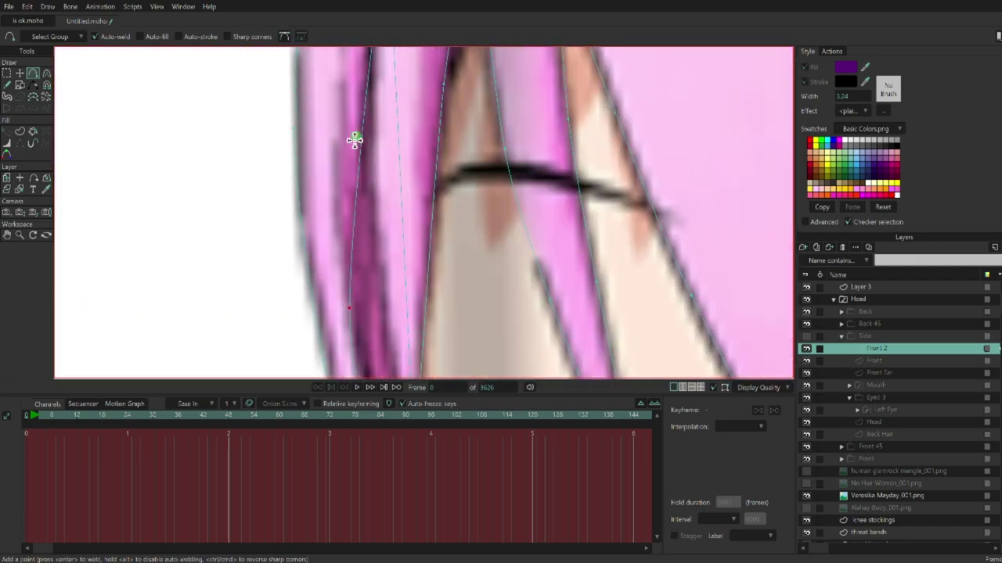
scroll(389, 288, "down", 5)
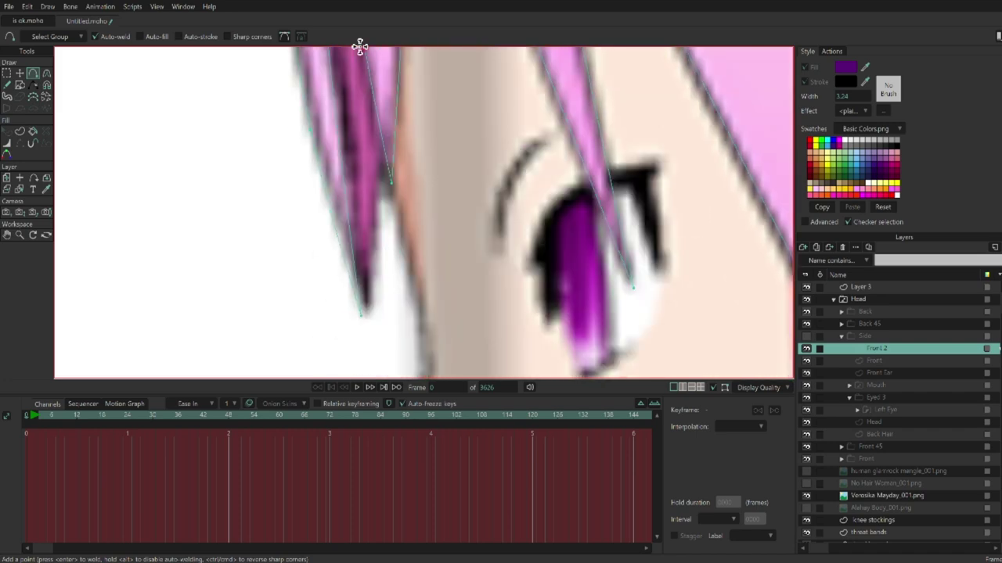
scroll(376, 89, "down", 5)
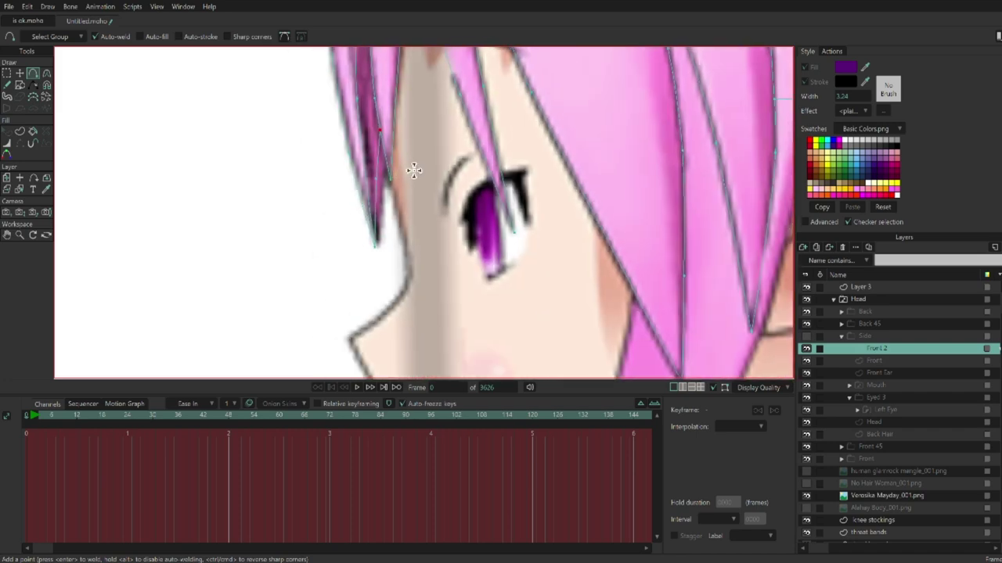
- Extend the parting line upward and weld it to the hair outline at the crown
scroll(416, 168, "up", 3)
scroll(384, 151, "up", 6)
scroll(385, 172, "down", 6)
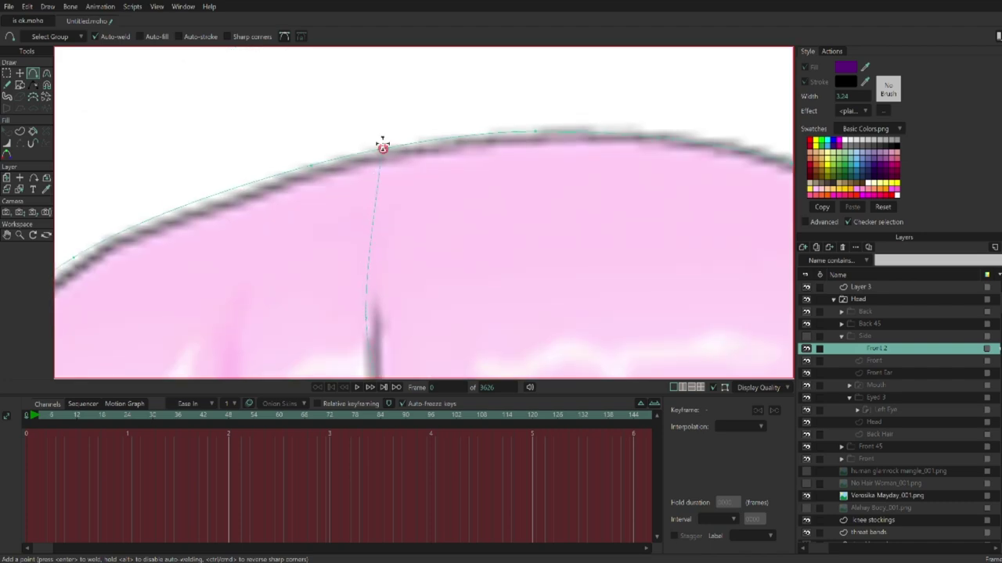
scroll(380, 287, "up", 5)
scroll(147, 197, "up", 3)
- Fill the Front 2 hair regions with white and black outlines, and show the Side group again
key("p")
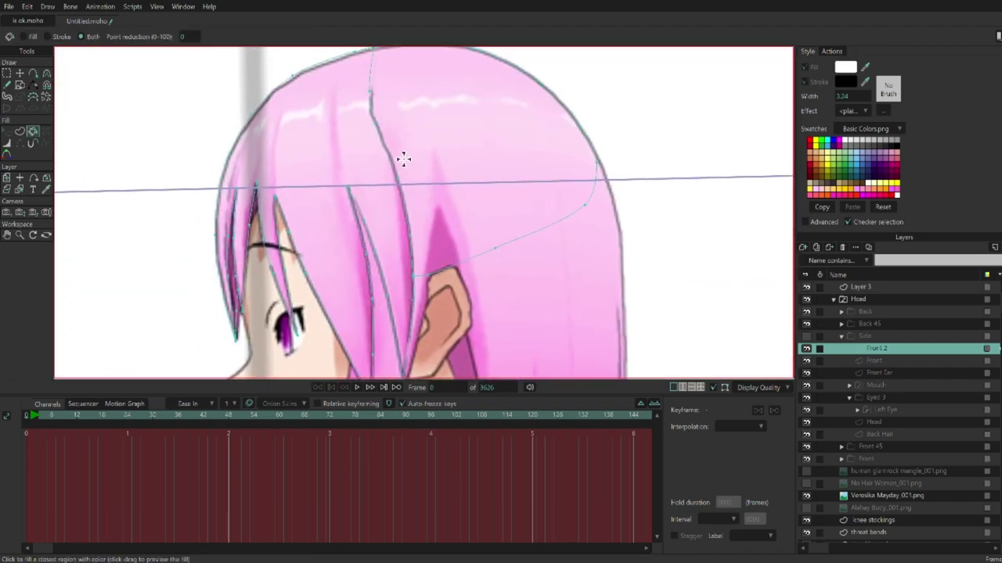
left_click(804, 338)
scroll(469, 204, "up", 2)
left_click(22, 146)
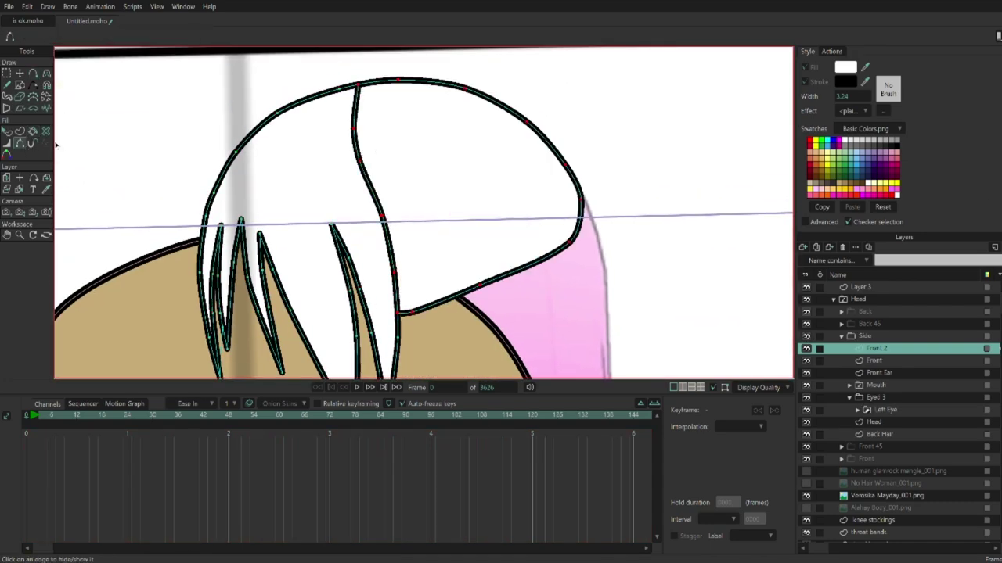
- Select the Side group's Front layer for drawing, with the human glamrock mangle_001.png reference shown and the Side group hidden
left_click(889, 362)
left_click(806, 471)
scroll(423, 204, "up", 2)
left_click(806, 336)
scroll(422, 204, "up", 4)
left_click(32, 73)
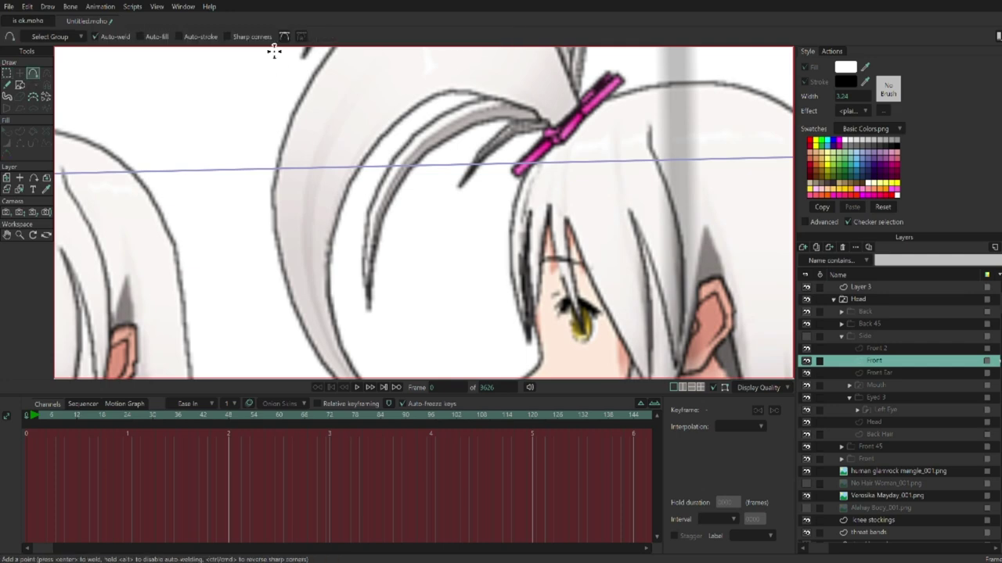
- Outline the ponytail's lower strands with straight segments from the pink hair tie, placing sharp corner points at the tips
scroll(435, 273, "up", 4)
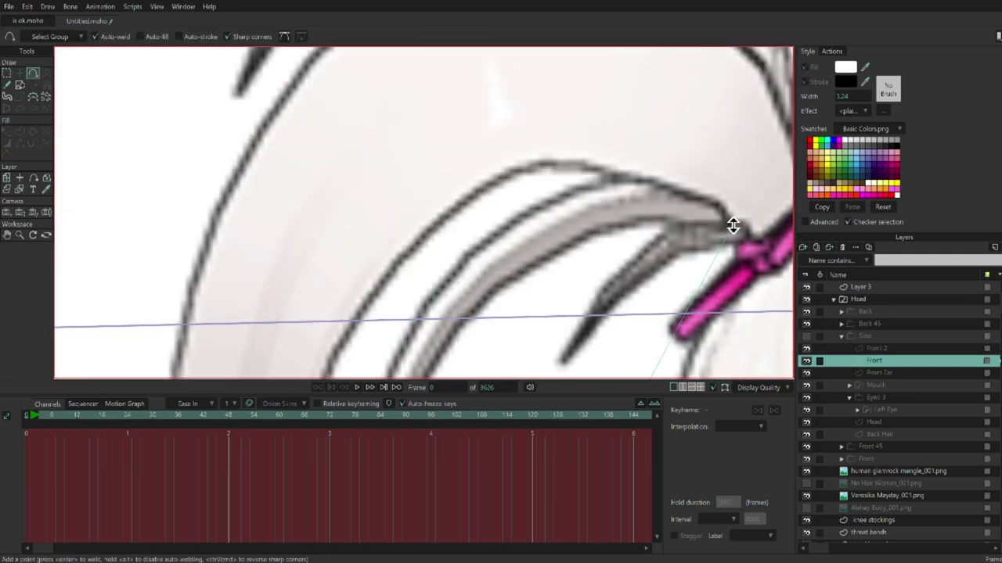
scroll(733, 226, "up", 3)
scroll(532, 284, "down", 3)
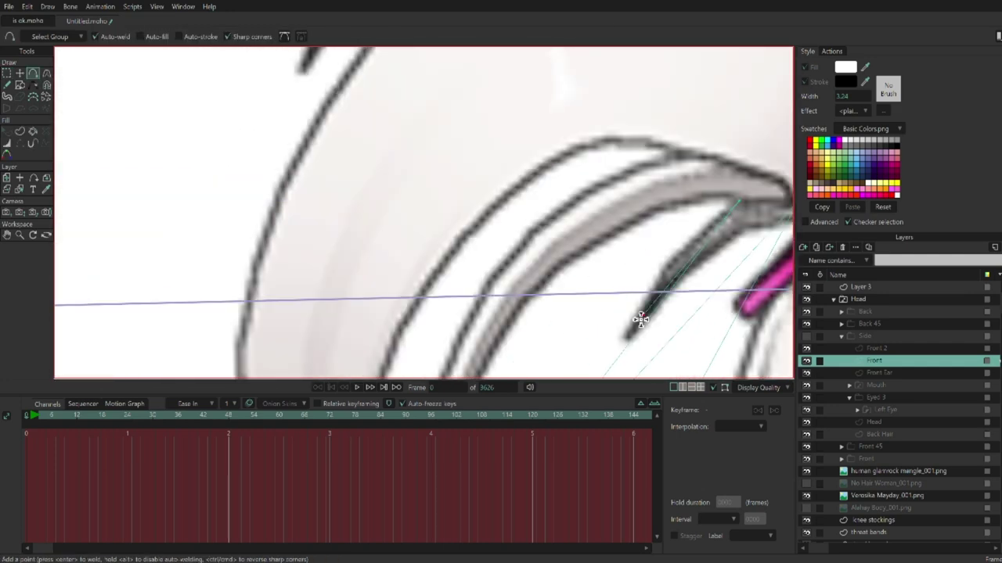
scroll(476, 192, "down", 3)
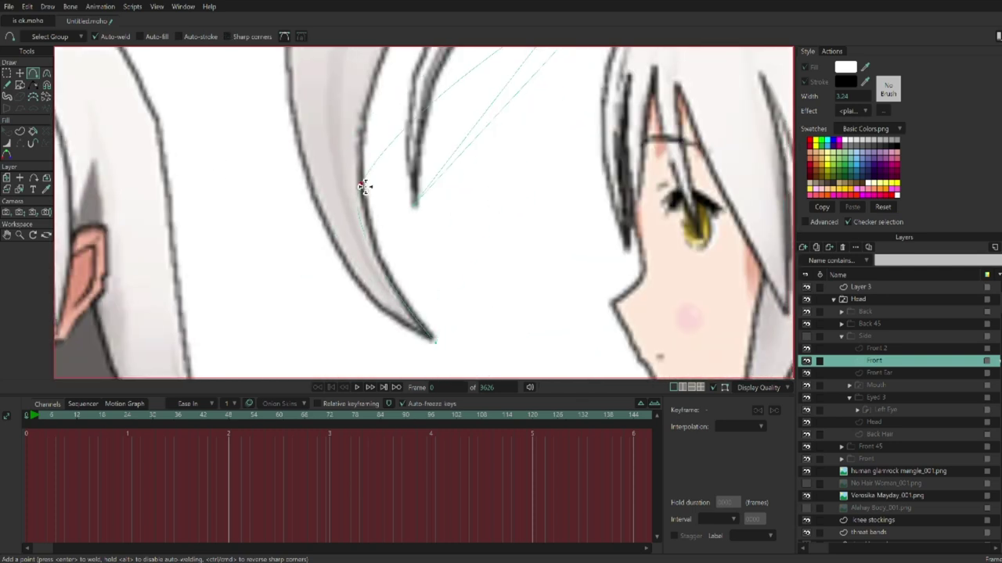
- Add points to the main ponytail lock's inner edge to curve it along the reference up to its base
scroll(335, 317, "down", 2)
left_click(319, 207)
scroll(340, 292, "up", 2)
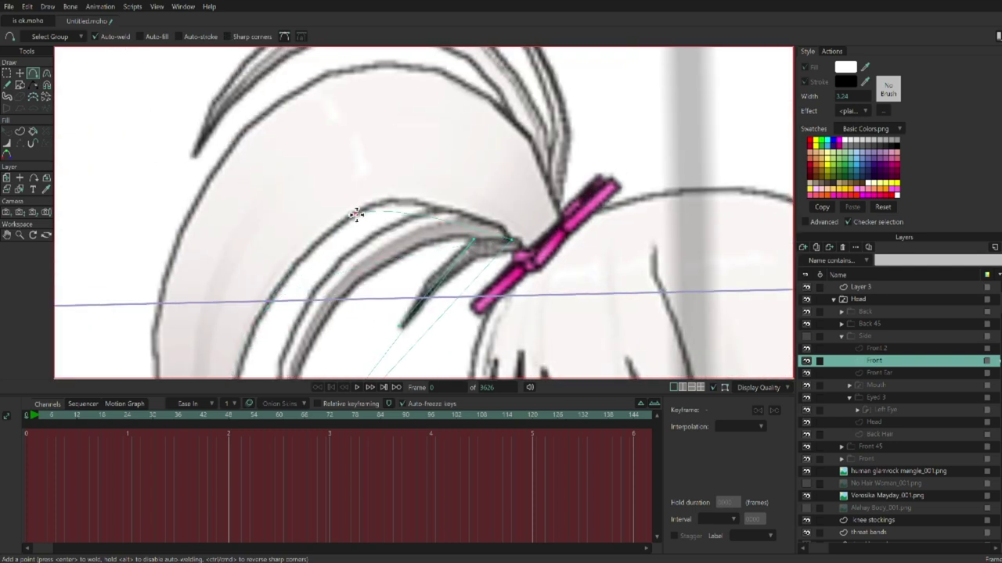
scroll(446, 233, "up", 2)
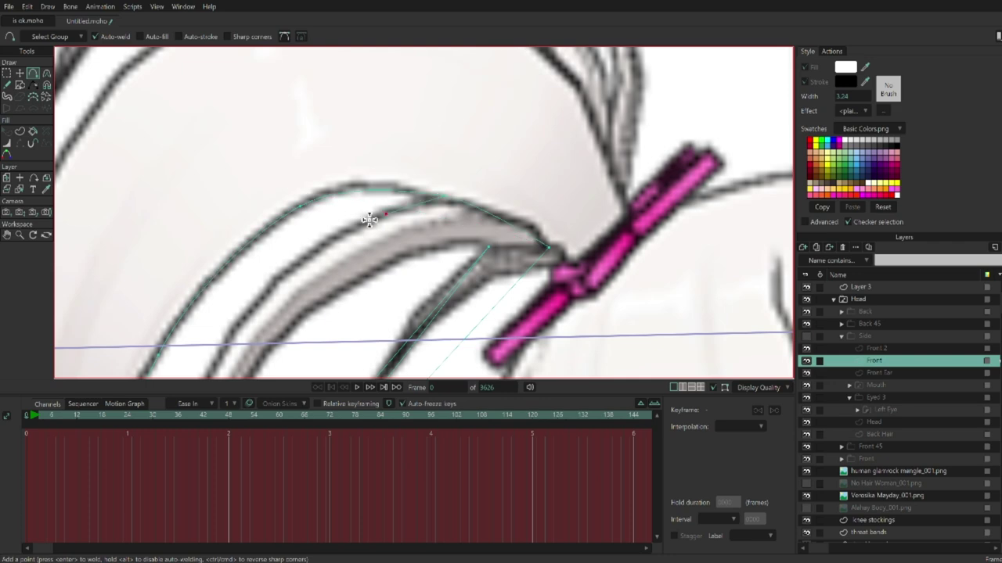
- Add points along both edges of the long thin strand under the main lock to curve it to the reference
scroll(369, 220, "down", 2)
scroll(313, 105, "up", 2)
scroll(280, 198, "down", 2)
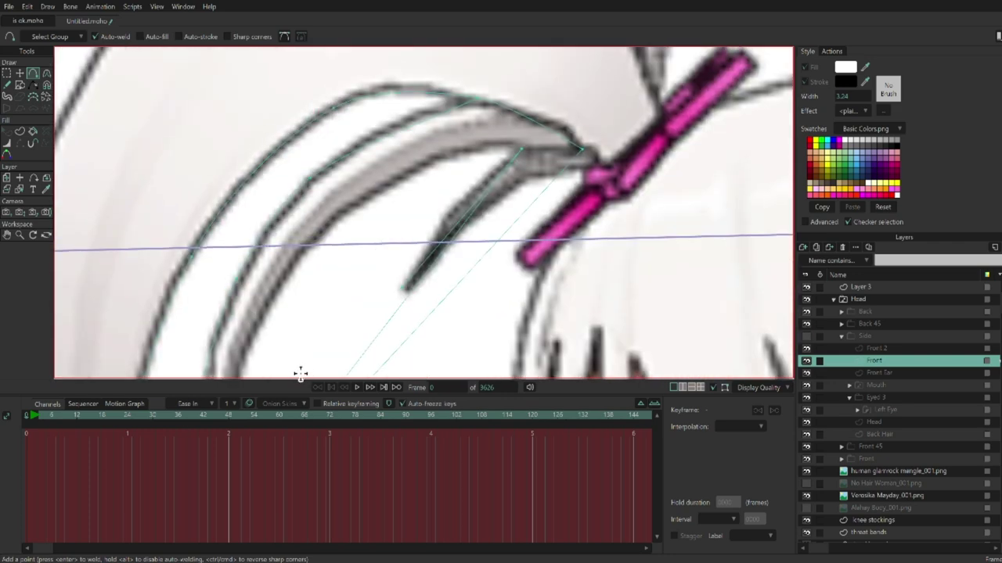
scroll(409, 141, "up", 2)
scroll(459, 245, "down", 2)
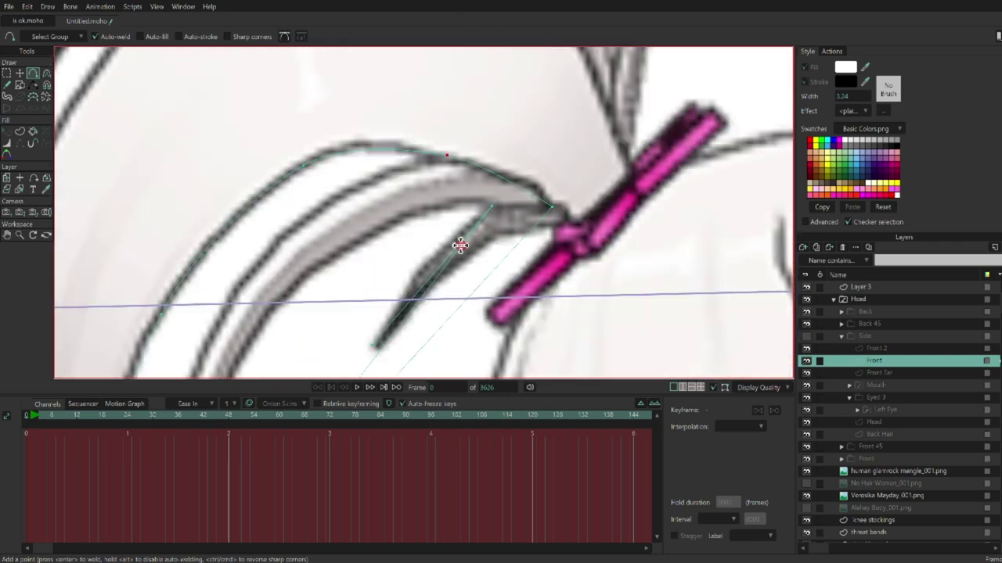
scroll(414, 212, "down", 2)
scroll(367, 117, "up", 2)
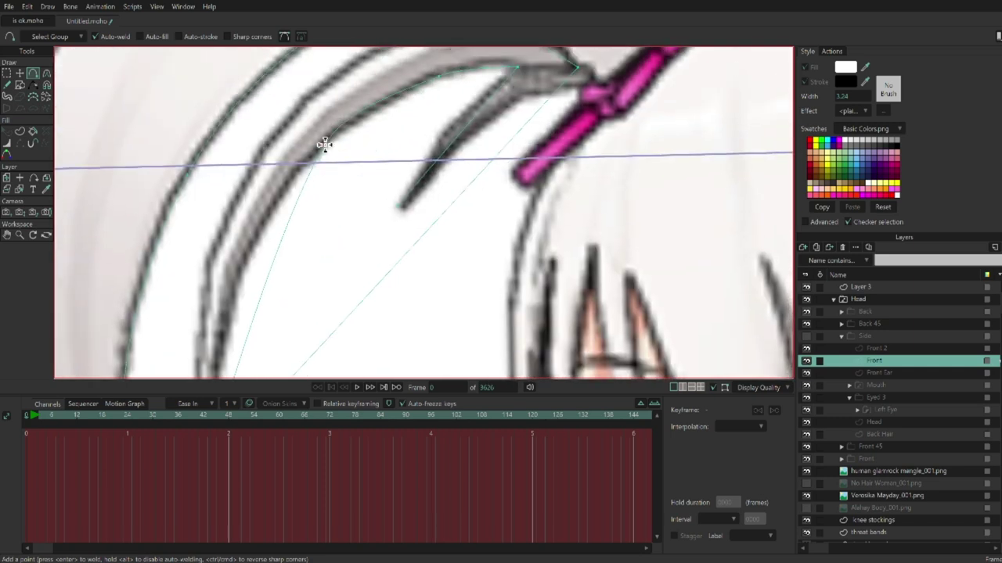
scroll(240, 195, "up", 2)
scroll(190, 235, "down", 2)
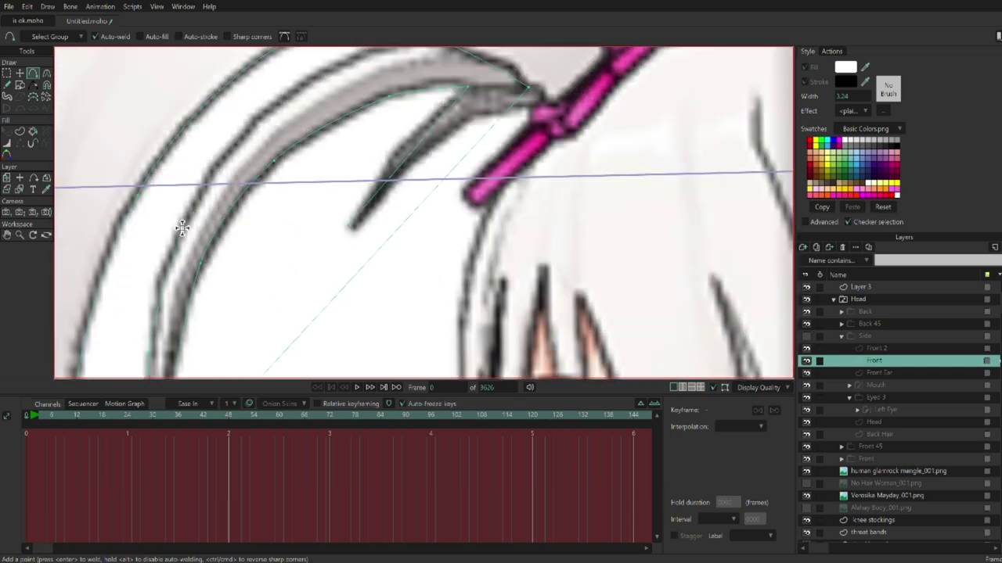
scroll(224, 207, "up", 2)
scroll(235, 199, "down", 1)
scroll(275, 277, "down", 2)
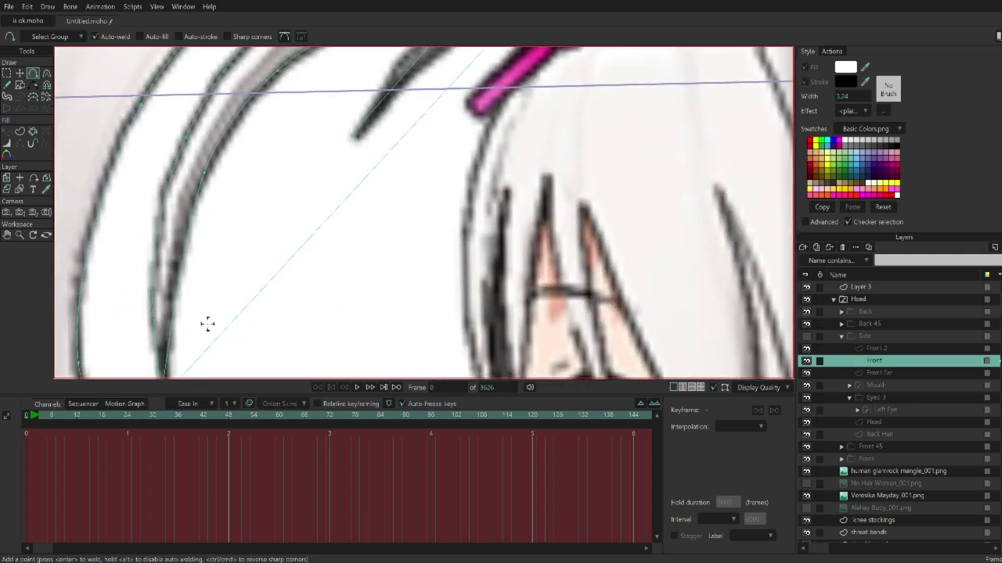
- Curve the short strand beside the hair tie with added points and connect the outline's base along the tie
scroll(297, 235, "up", 1)
scroll(324, 175, "up", 2)
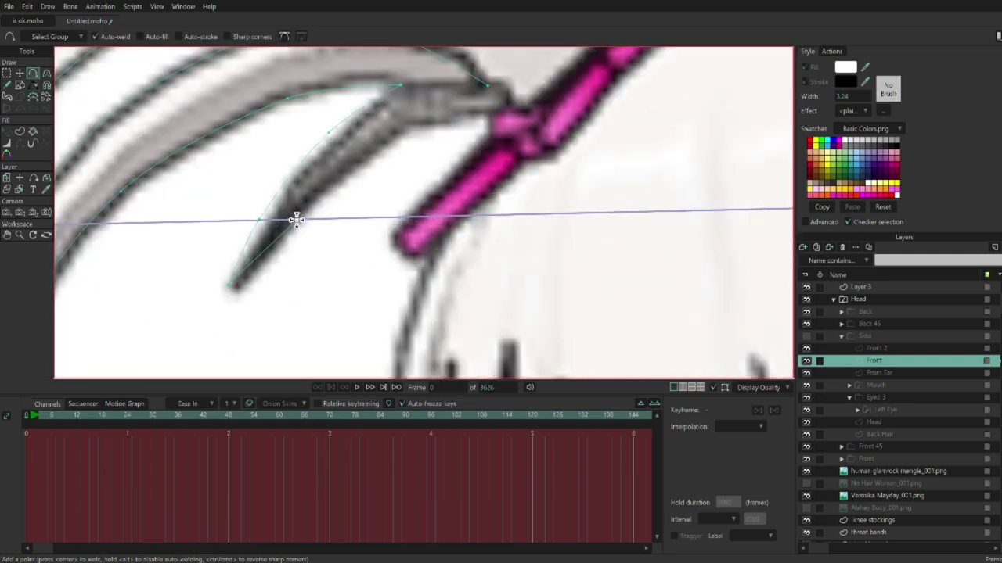
scroll(450, 180, "down", 4)
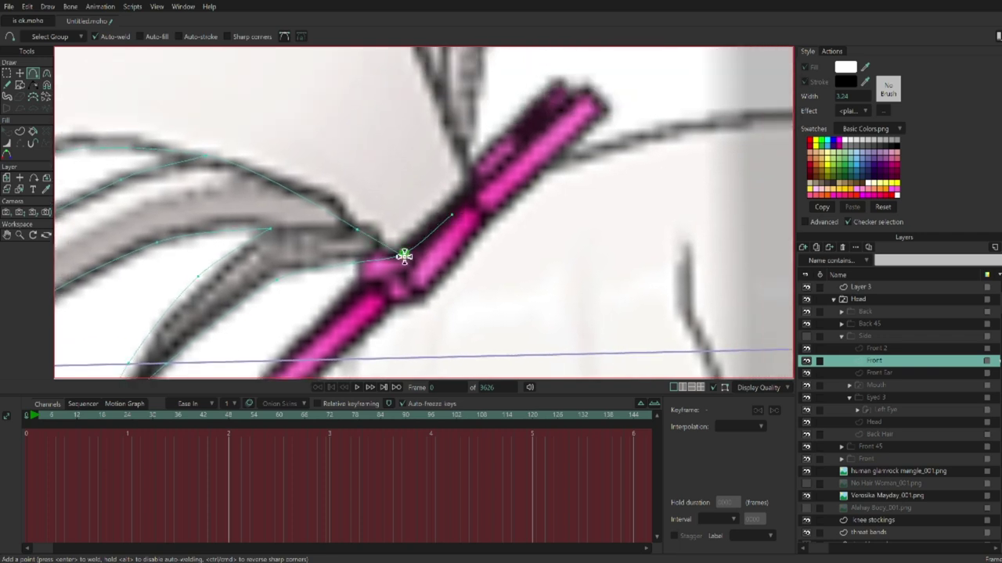
- Trace the main ponytail lock's outer edge from the hair tie over its top and down to the tip
scroll(425, 297, "up", 4)
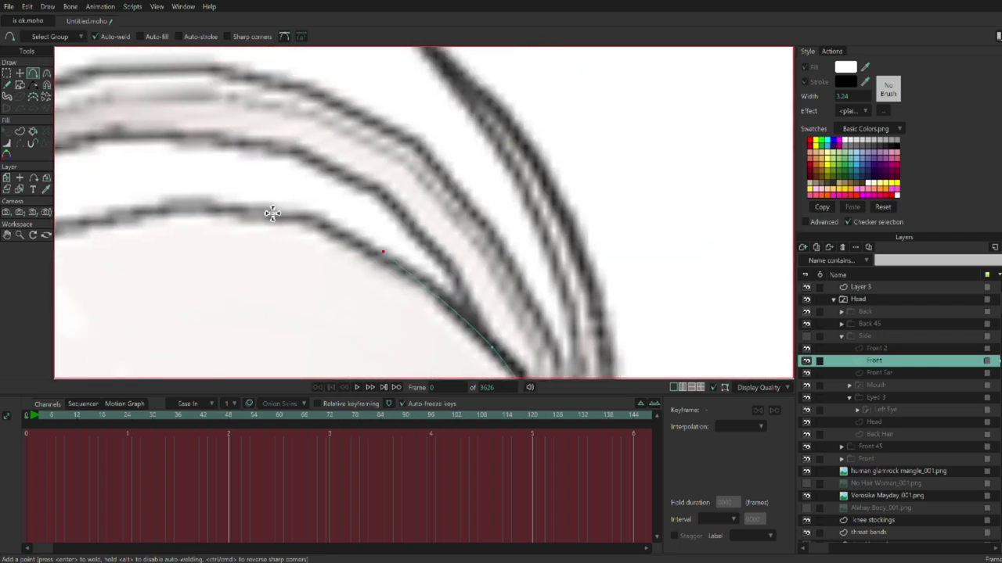
left_click(424, 232)
scroll(439, 232, "down", 5)
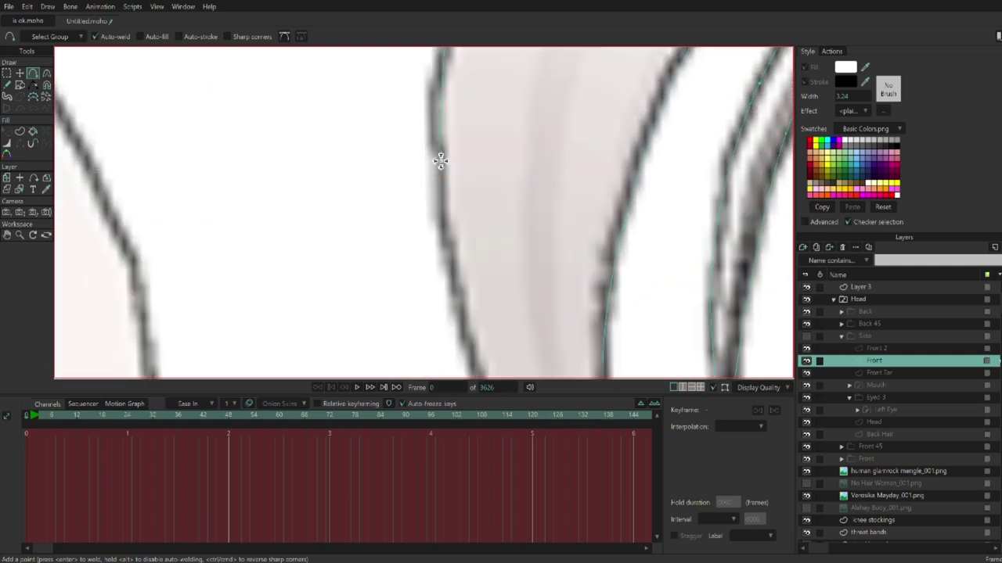
scroll(537, 221, "down", 5)
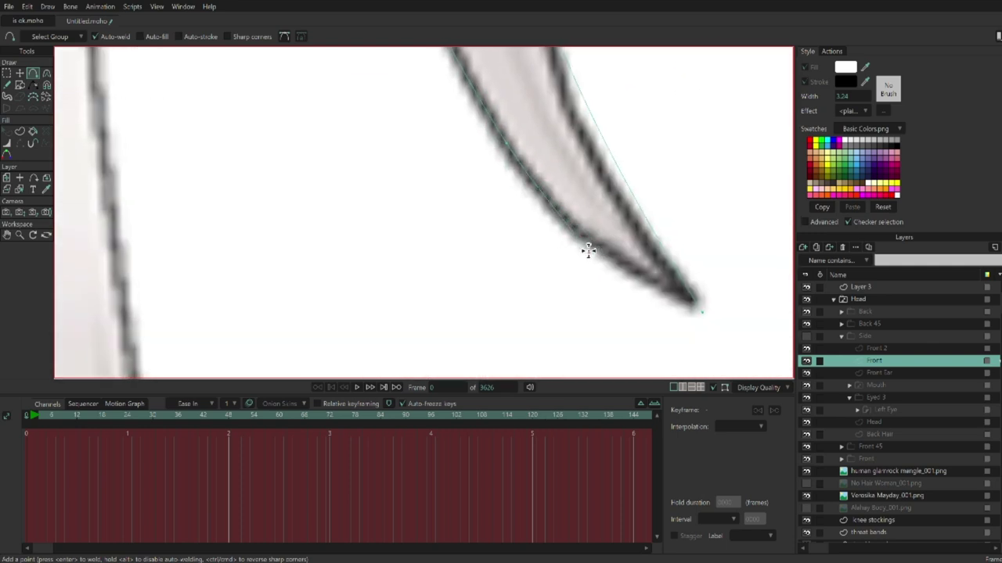
- Trace the lower edge of the long strand above the main lock and weld it into the ponytail's base
scroll(617, 187, "down", 5)
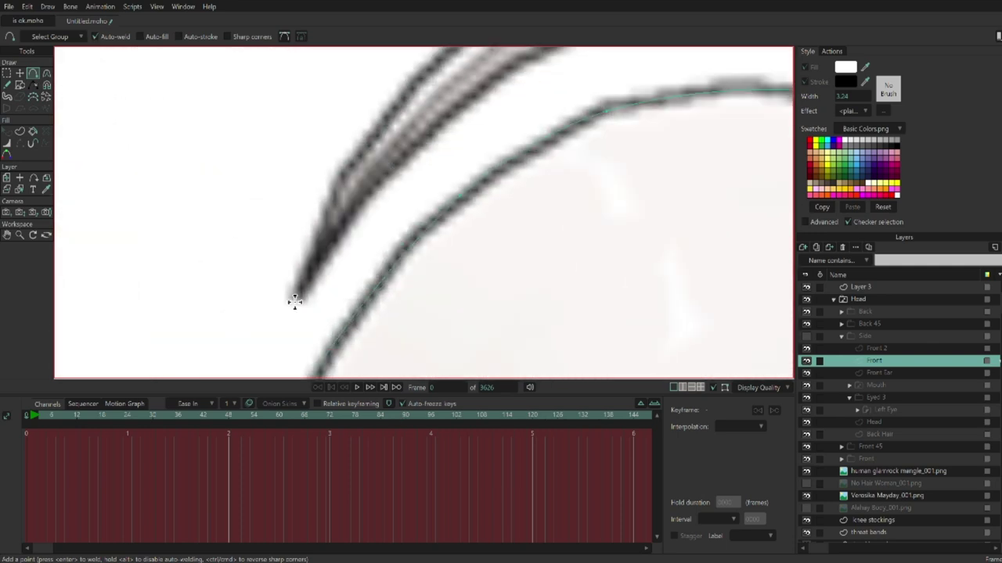
scroll(347, 221, "down", 5)
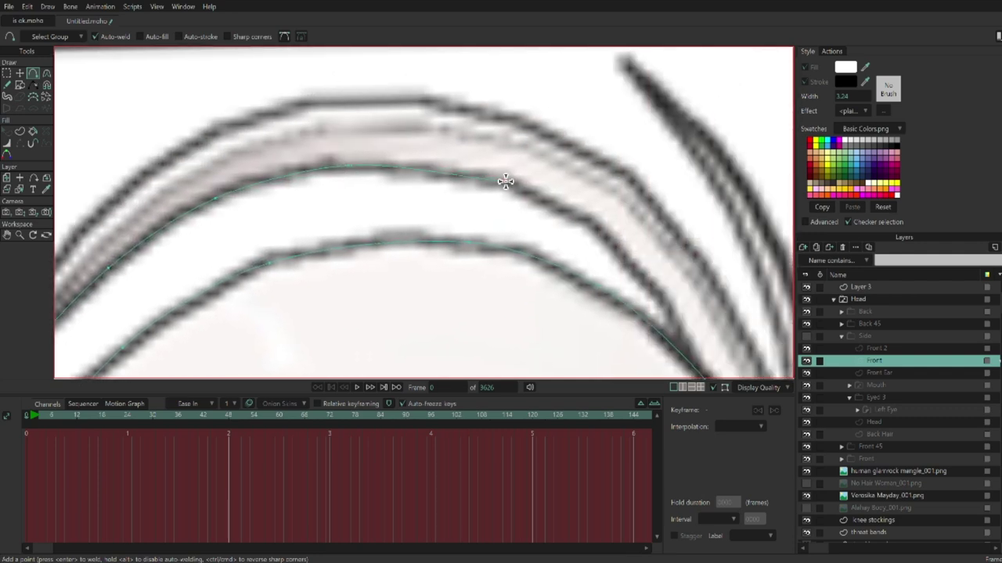
scroll(638, 276, "down", 2)
scroll(677, 347, "up", 5)
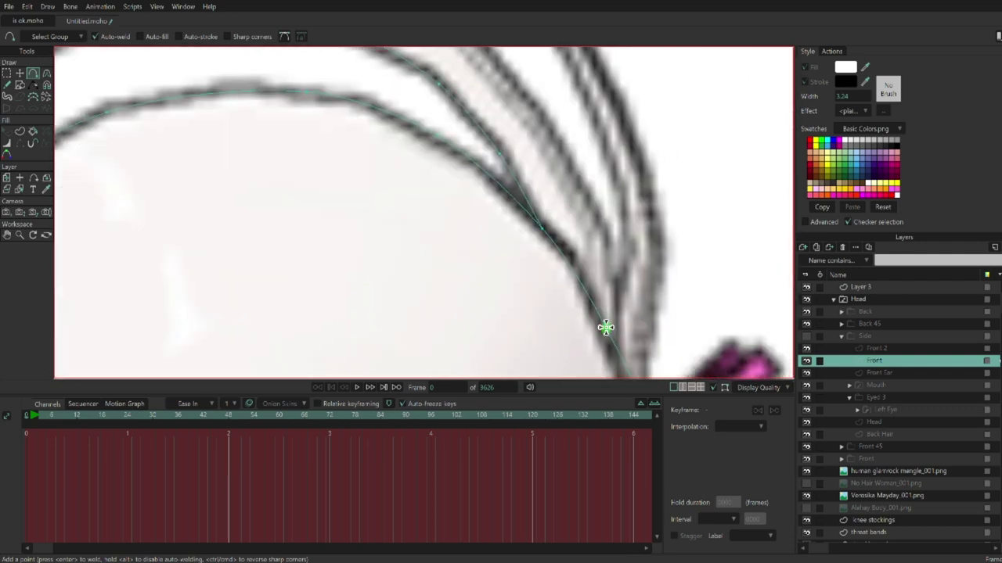
- Trace the upper strand's outer edge and the rearmost thin strand, completing the ponytail outline at the hair tie
scroll(507, 154, "up", 4)
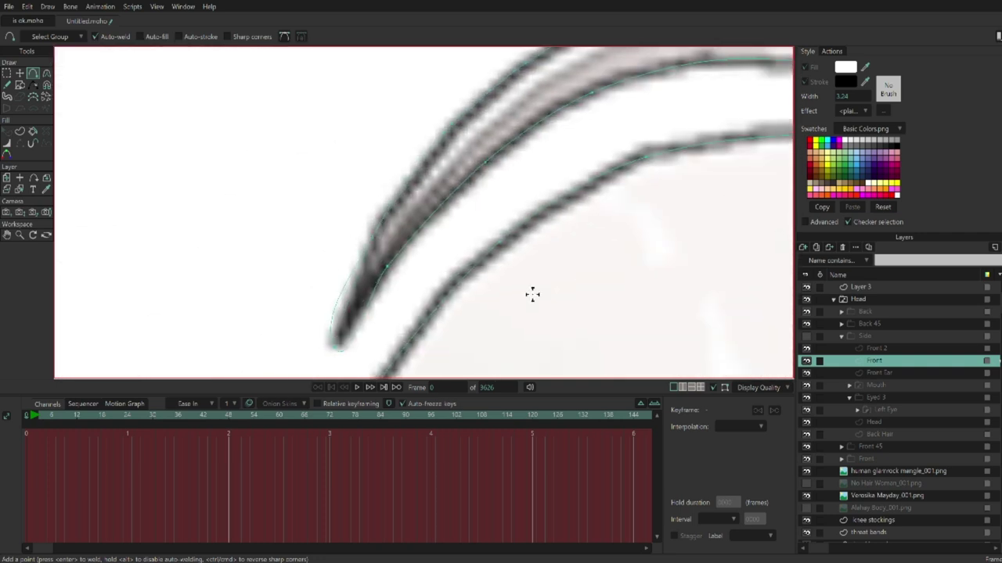
scroll(357, 186, "up", 4)
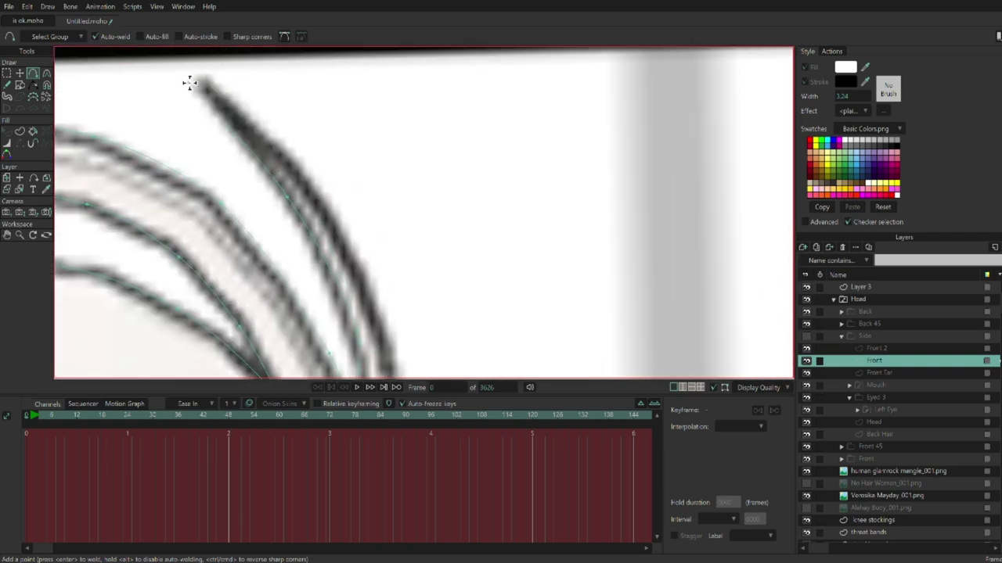
scroll(397, 140, "up", 3)
scroll(371, 253, "down", 3)
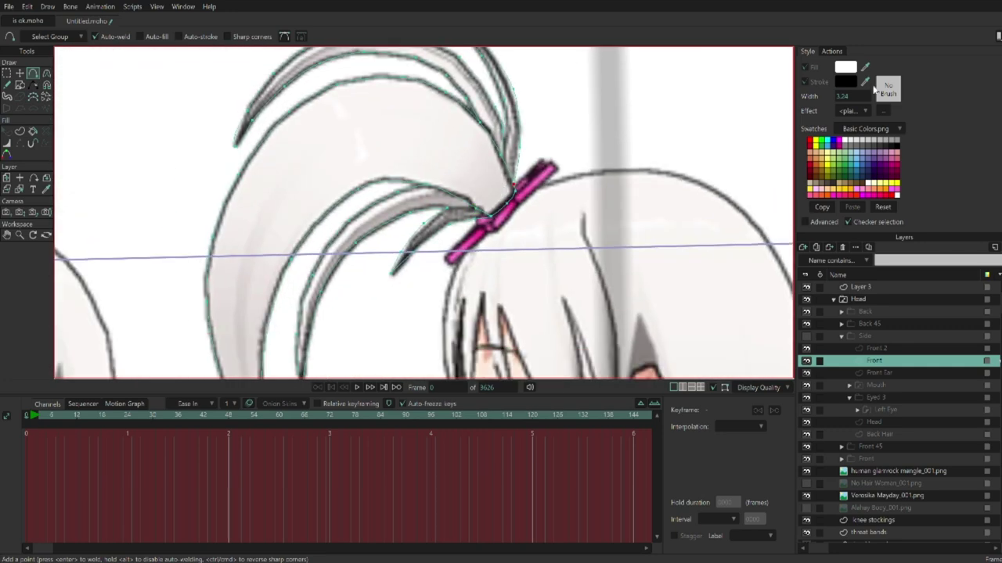
- Fill the closed ponytail regions with green and a black outline
key("p")
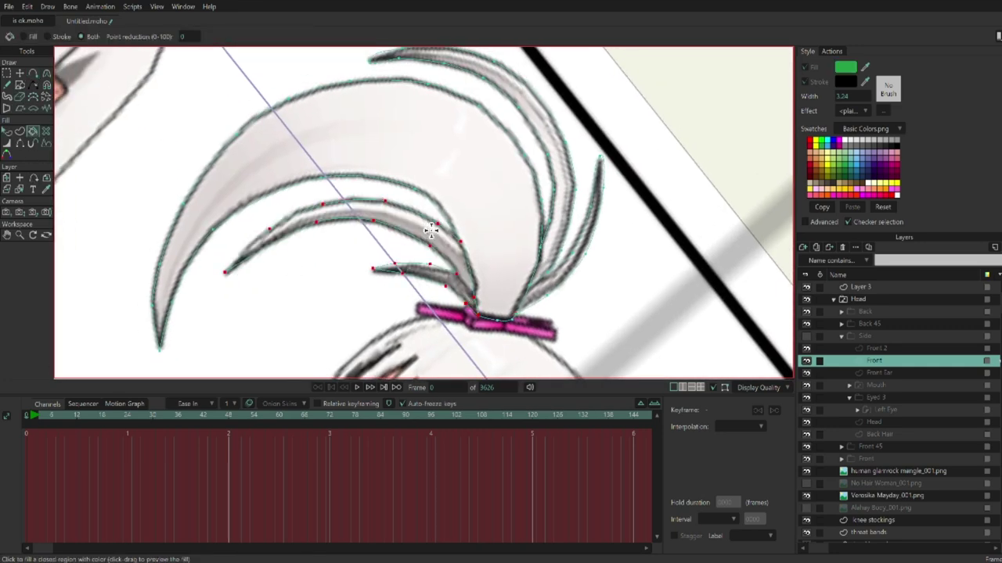
left_click(436, 150)
left_click(558, 230)
left_click(501, 252)
key("0")
- Show the Side group again, then enlarge the whole ponytail and position it at the front of the head's crown
double_click(33, 235)
key("a")
key("t")
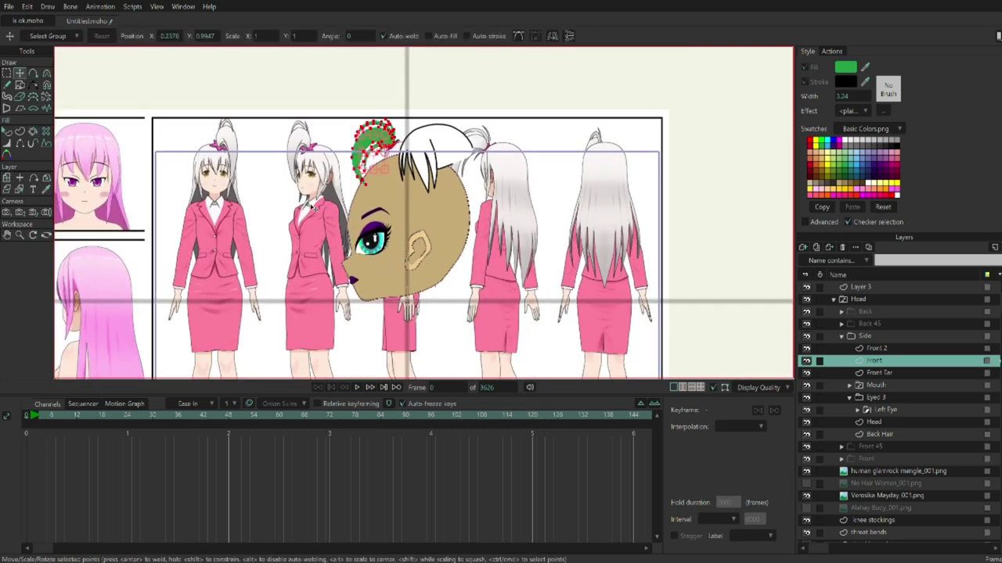
scroll(273, 203, "up", 3)
left_click_drag(368, 195, 380, 146)
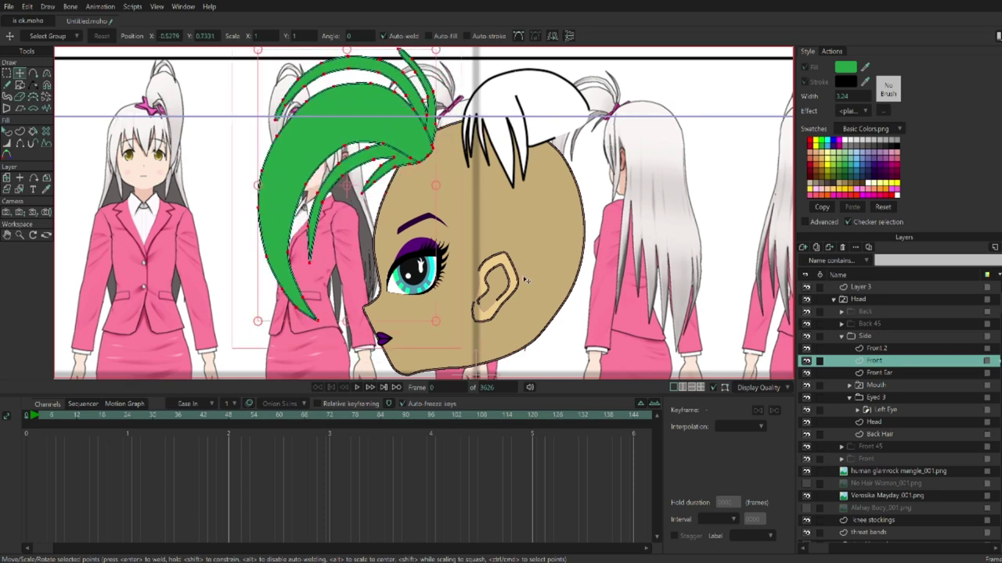
- Enlarge the Front 2 hair and position it over the side-profile head, covering the crown and forehead
left_click(896, 350)
left_click_drag(895, 350, 897, 374)
left_click_drag(462, 179, 461, 206)
key("ctrl+z")
key("ctrl+z")
key("ctrl+z")
key("ctrl+z")
key("ctrl+z")
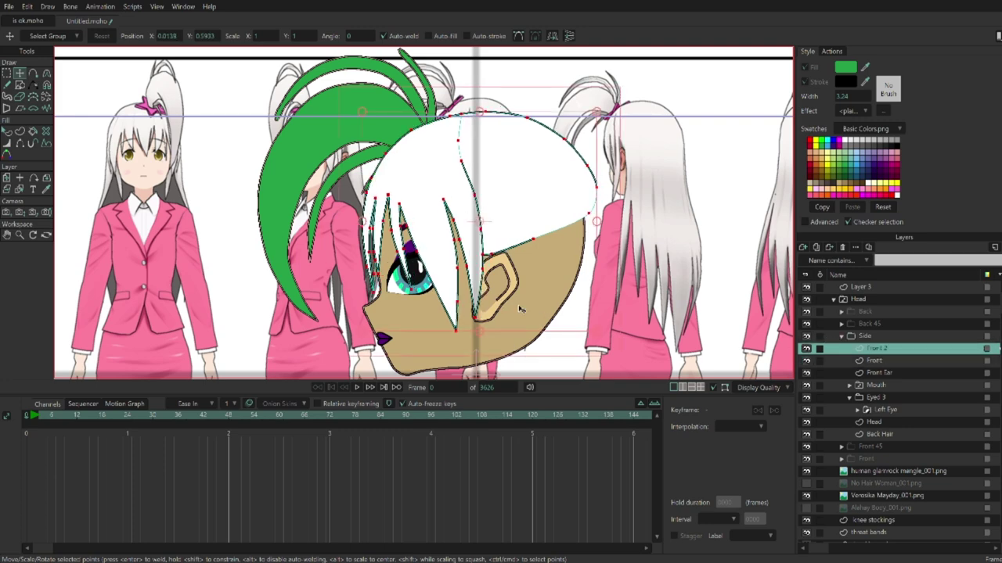
- Select the Back Hair layer for drawing, with the Side group hidden and the reference's side-view long hair in view
key("ctrl+z")
key("ctrl+z")
key("ctrl+z")
key("ctrl+z")
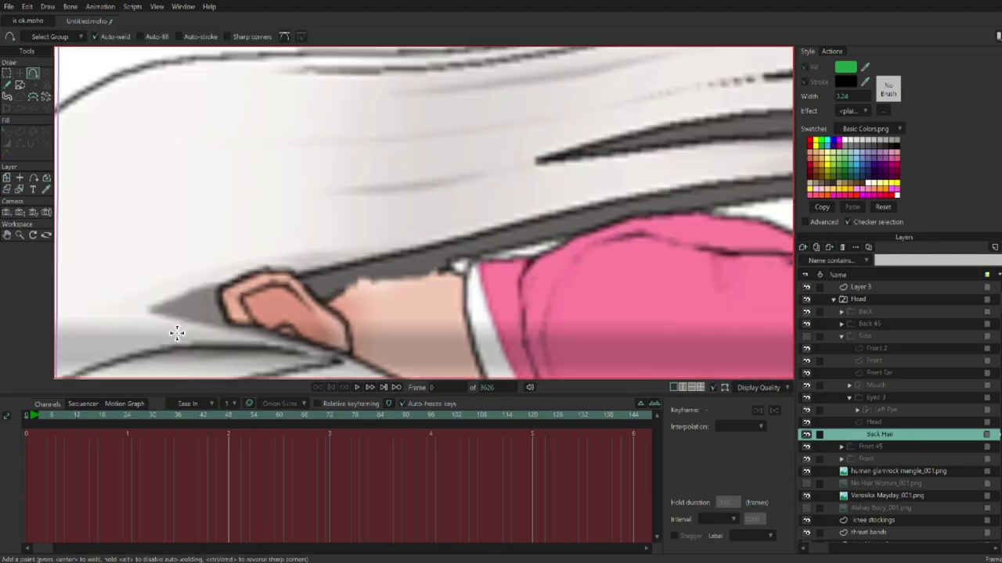
- Trace the back hair's front edge from the ear to the first strand's tip and back up to the first notch
left_click_drag(177, 334, 303, 292)
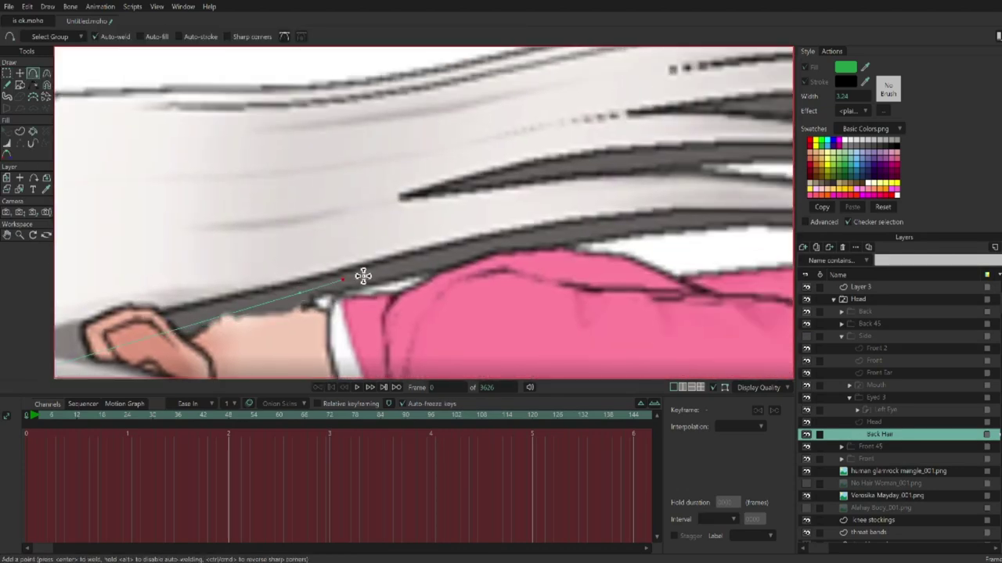
left_click_drag(486, 247, 618, 228)
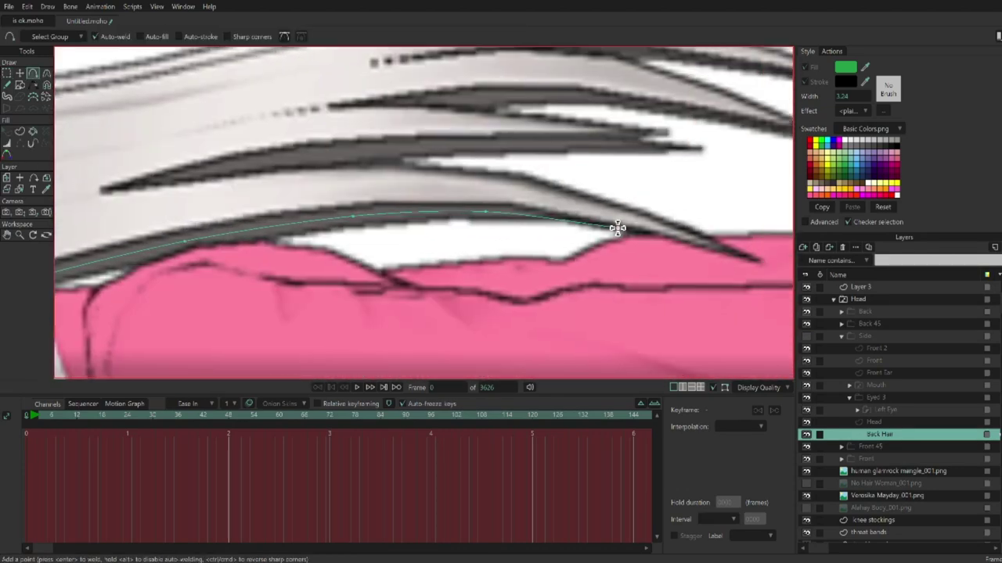
left_click_drag(390, 170, 424, 222)
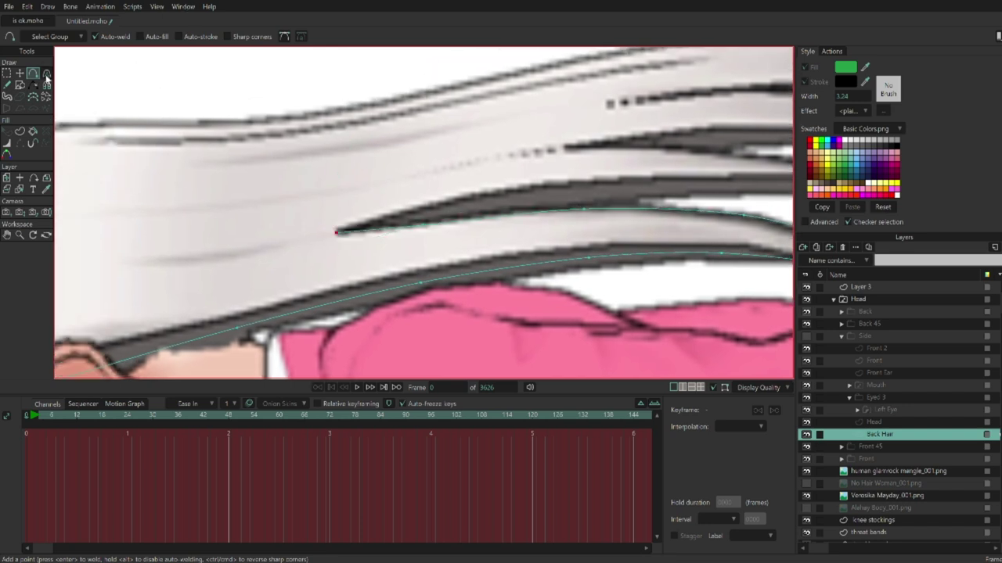
- Rough out the remaining back hair strands with straight segments between sharp corner points at the tips and notches
left_click_drag(336, 232, 576, 179)
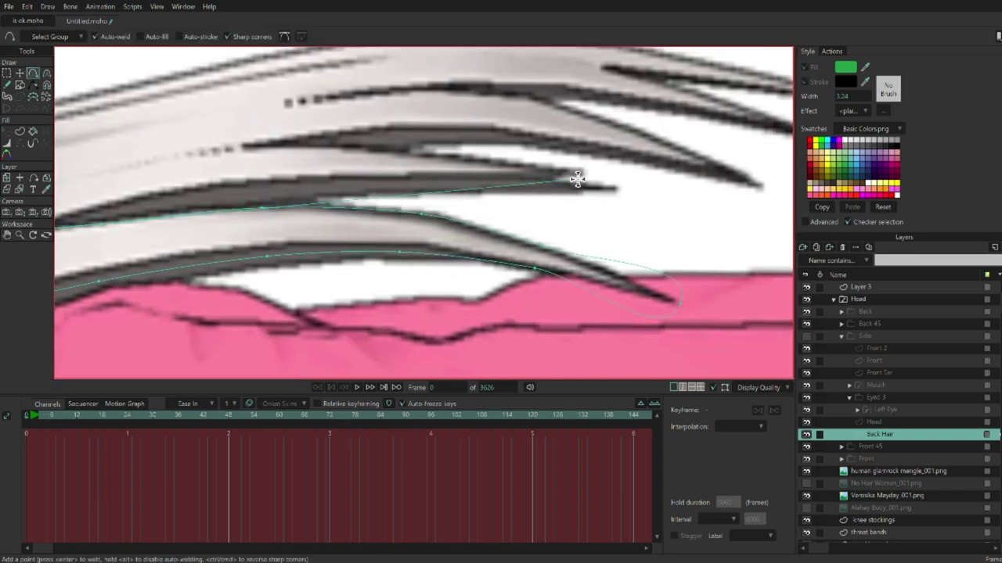
left_click_drag(287, 104, 564, 184)
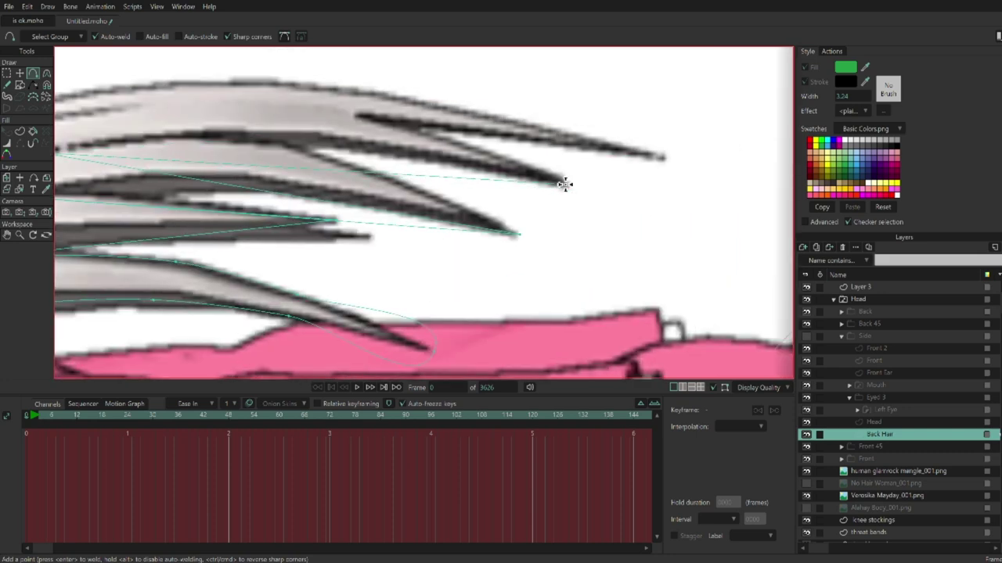
scroll(402, 208, "up", 2)
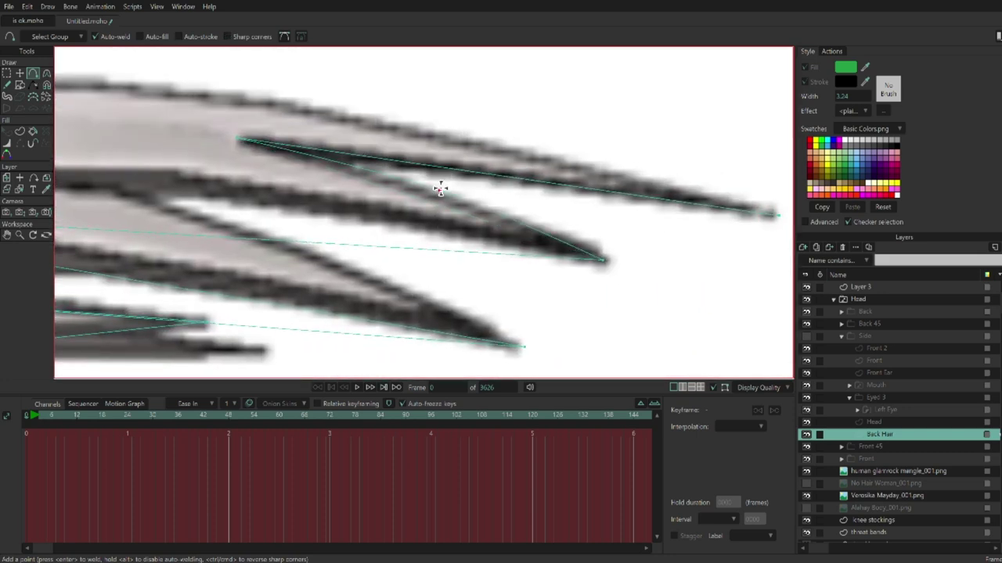
- Add points along the middle back hair strands and bend their straight segments to follow the reference's curved edges
scroll(431, 223, "up", 3)
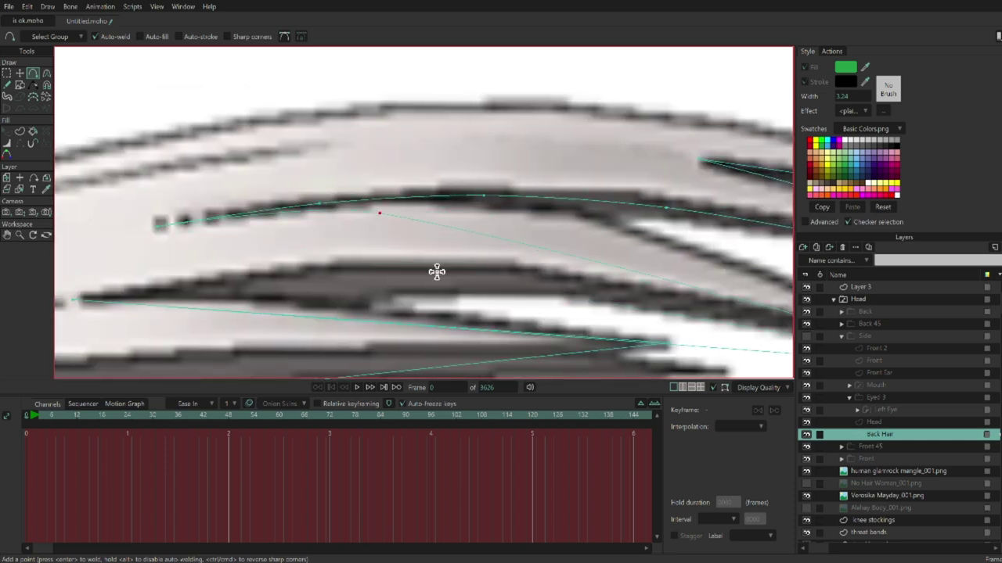
left_click_drag(540, 229, 390, 187)
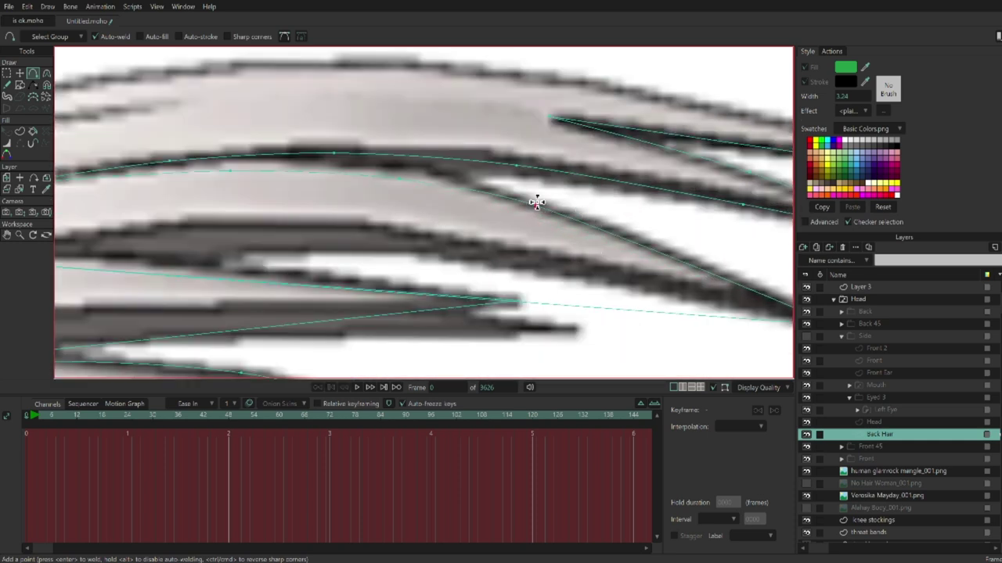
left_click_drag(536, 202, 408, 176)
left_click_drag(529, 222, 621, 262)
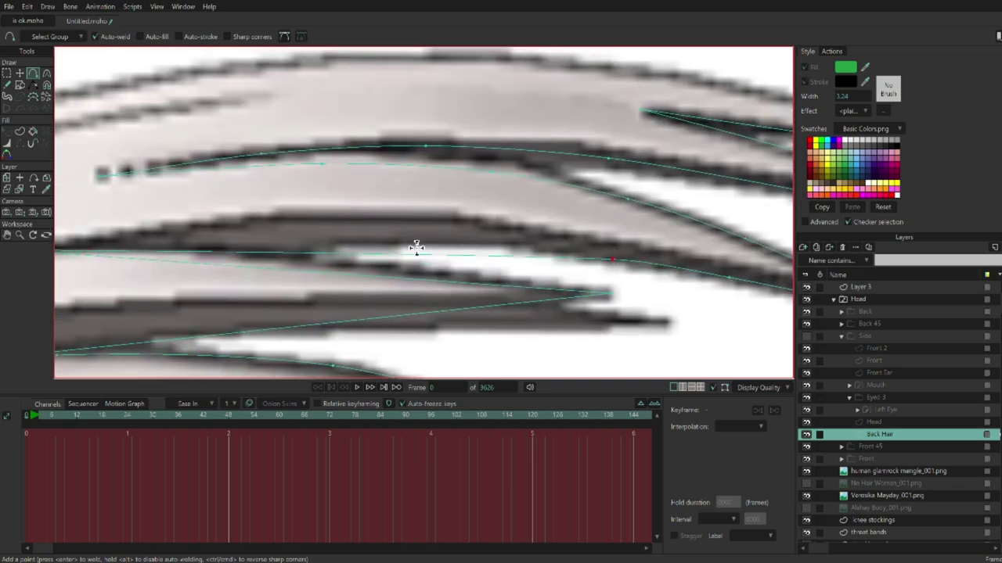
mouse_move(436, 235)
left_mouse_down()
mouse_move(518, 233)
mouse_move(443, 221)
mouse_move(456, 250)
mouse_move(540, 248)
mouse_move(530, 275)
left_mouse_up()
scroll(509, 266, "up", 3)
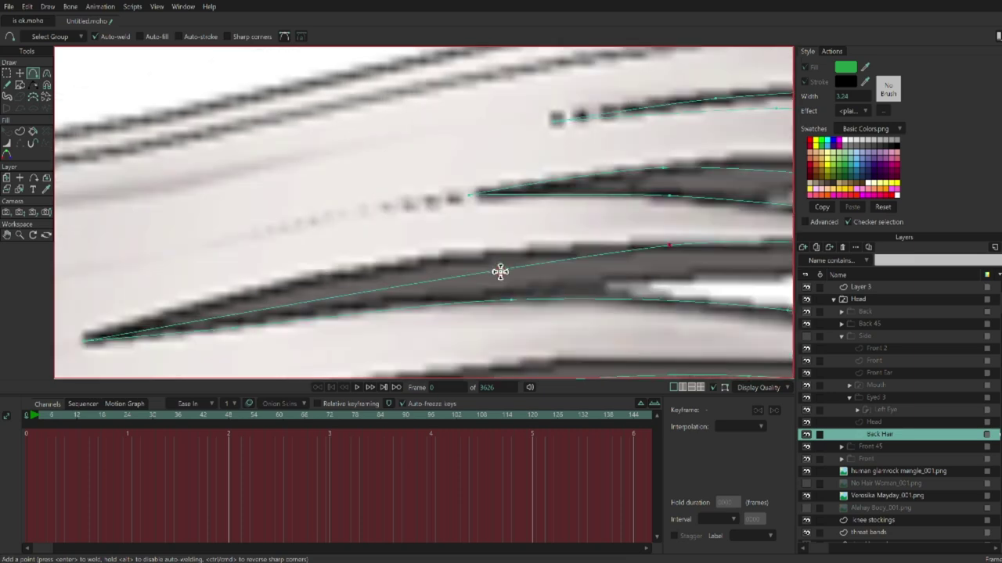
scroll(403, 328, "up", 2)
key("c")
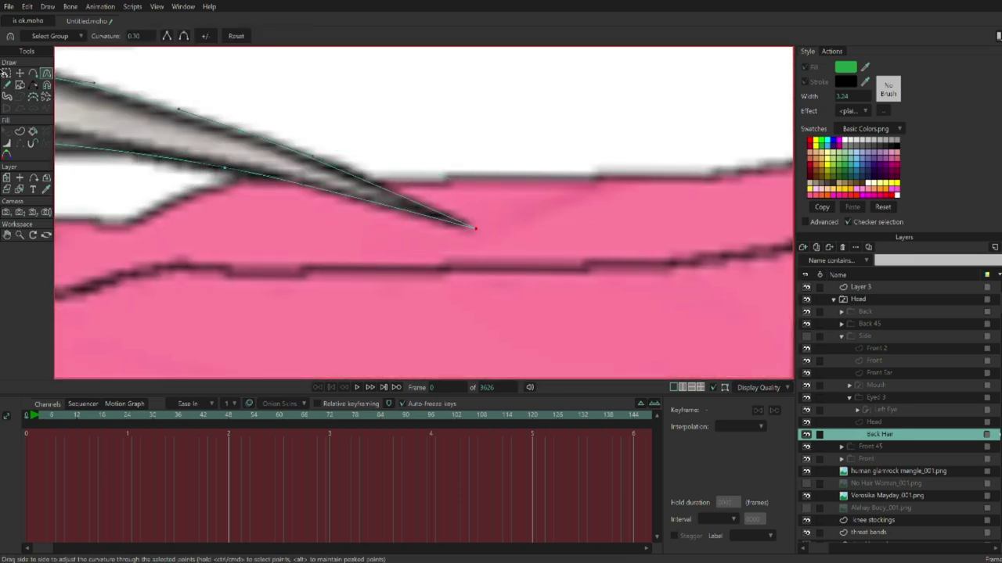
scroll(219, 248, "down", 3)
scroll(481, 242, "down", 2)
- Trace the back hair's outer edge from the longest strand's tip up over the crown and across towards the ear
key("a")
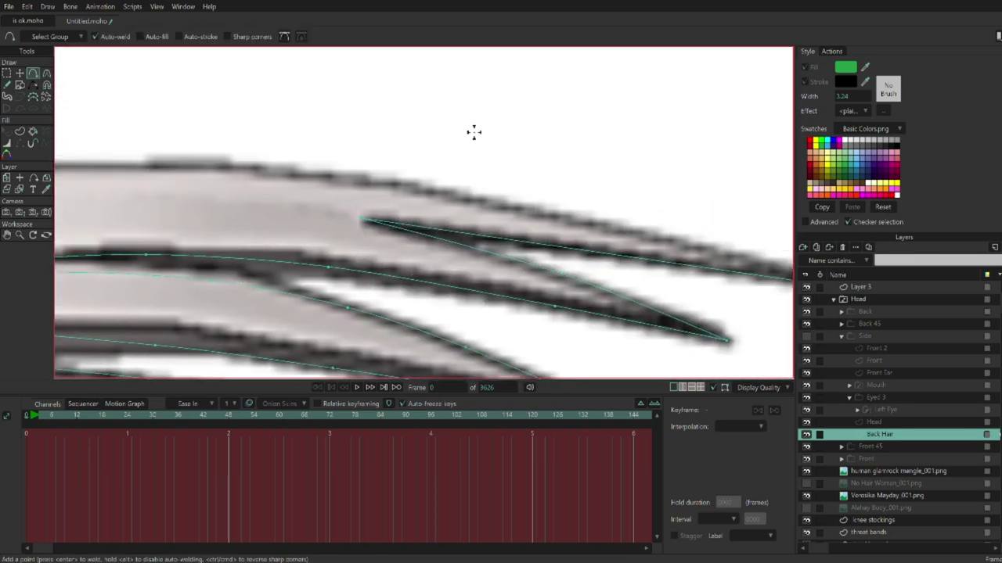
scroll(637, 219, "up", 1)
scroll(492, 190, "up", 1)
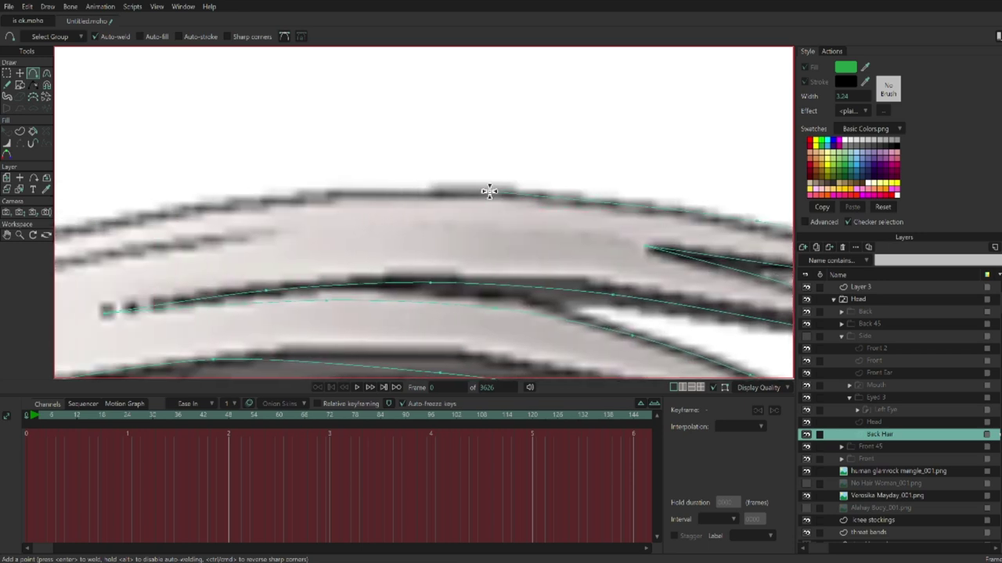
scroll(597, 195, "up", 1)
scroll(619, 177, "up", 1)
scroll(618, 178, "up", 1)
scroll(318, 284, "up", 1)
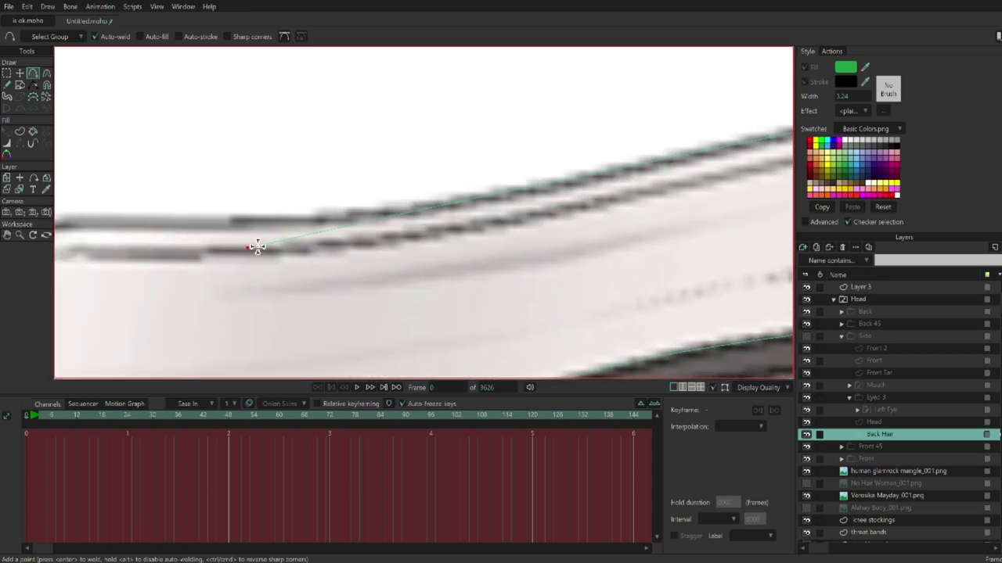
scroll(240, 246, "up", 1)
scroll(335, 190, "up", 1)
scroll(540, 173, "up", 1)
scroll(488, 163, "up", 1)
scroll(439, 203, "up", 1)
scroll(468, 103, "up", 1)
scroll(458, 223, "down", 1)
scroll(533, 156, "up", 1)
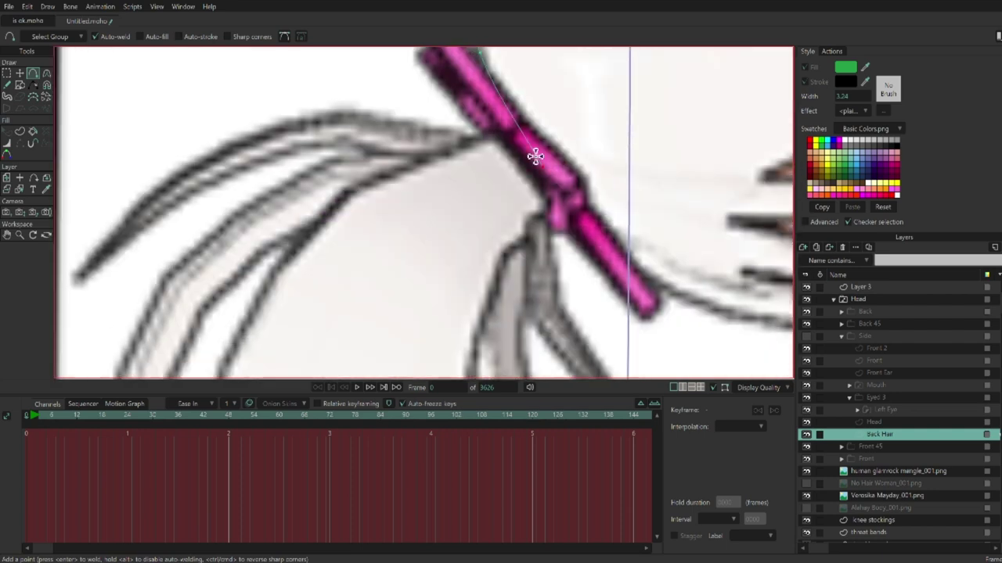
scroll(487, 297, "up", 1)
scroll(359, 334, "down", 1)
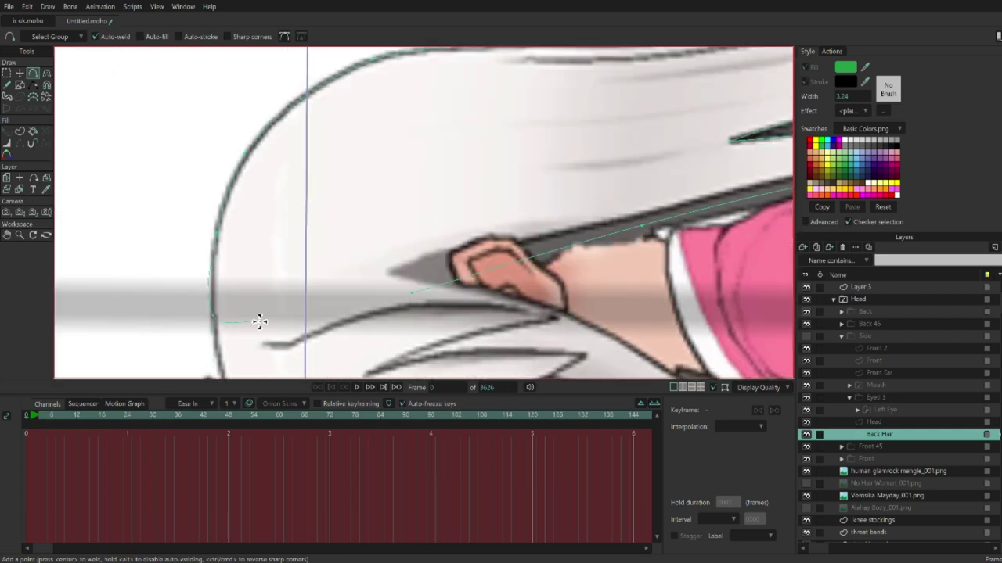
- Show the Side group again and move the traced back hair onto the side-profile head
scroll(628, 314, "down", 4)
left_click(807, 336)
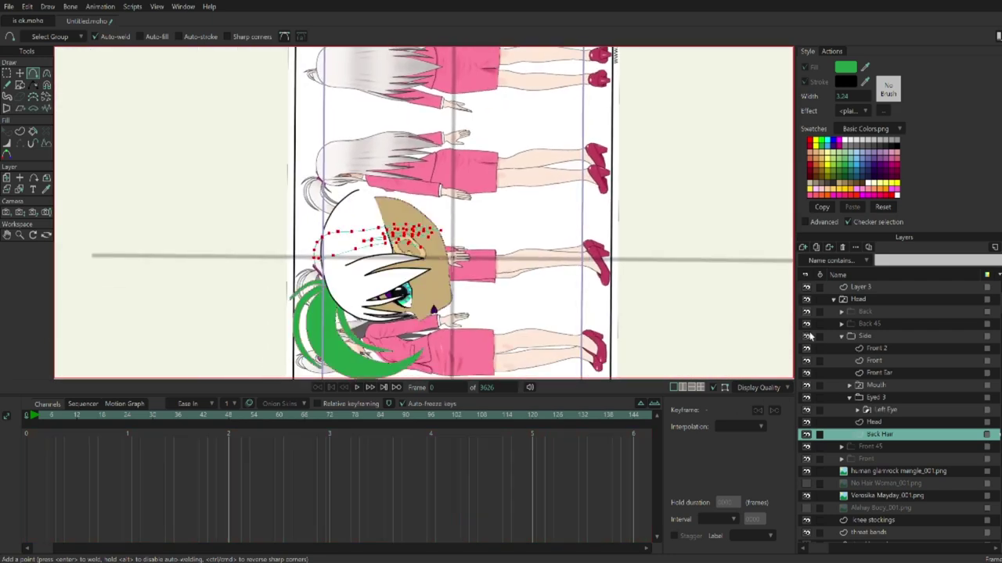
key("t")
left_click_drag(442, 235, 829, 223)
scroll(482, 225, "up", 2)
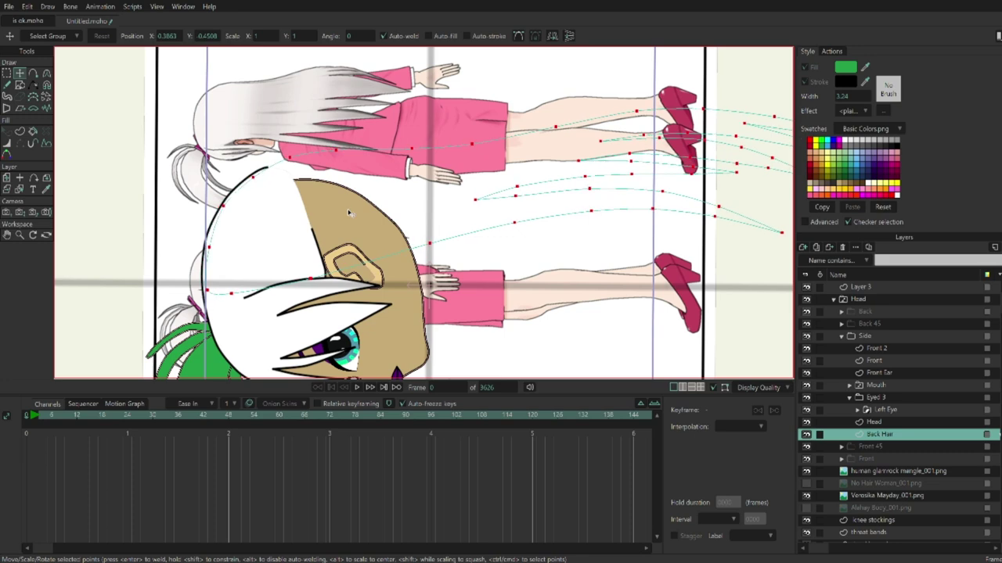
- Fill the back hair in white with a black outline and place its layer directly above the Mouth layer
left_click(20, 131)
left_click(344, 160)
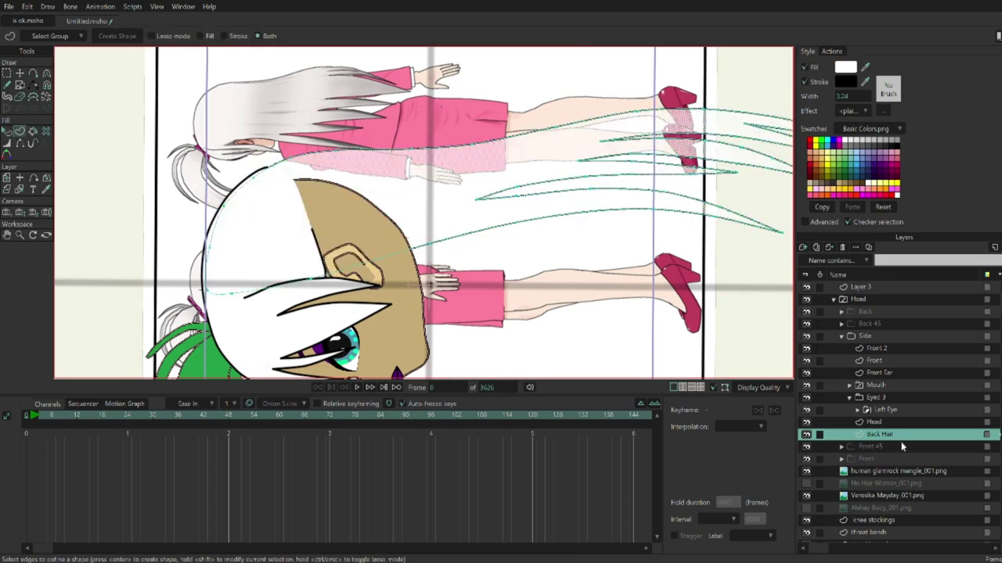
mouse_move(895, 370)
left_mouse_down()
mouse_move(900, 377)
mouse_move(847, 383)
left_mouse_up()
scroll(629, 248, "up", 5)
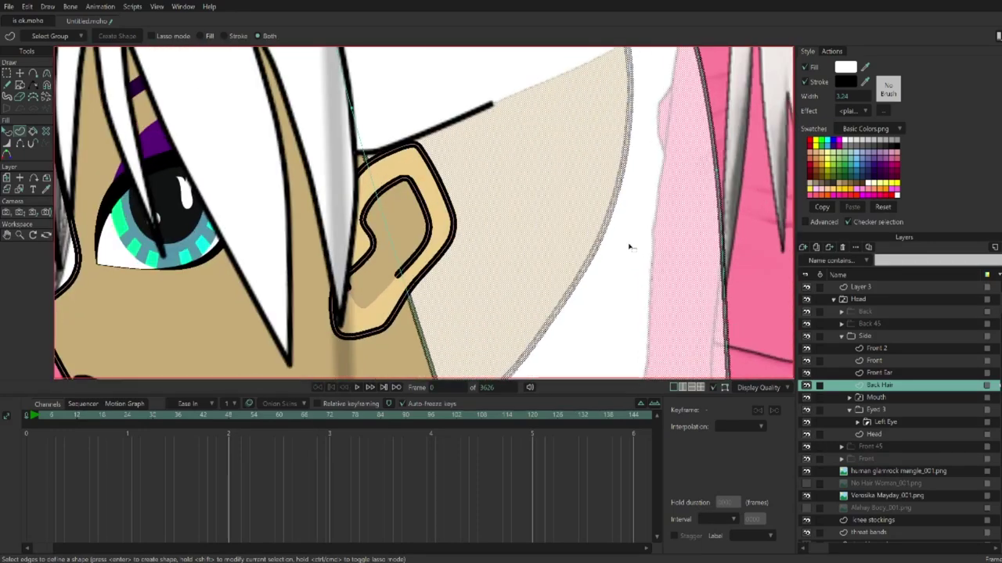
scroll(629, 247, "down", 3)
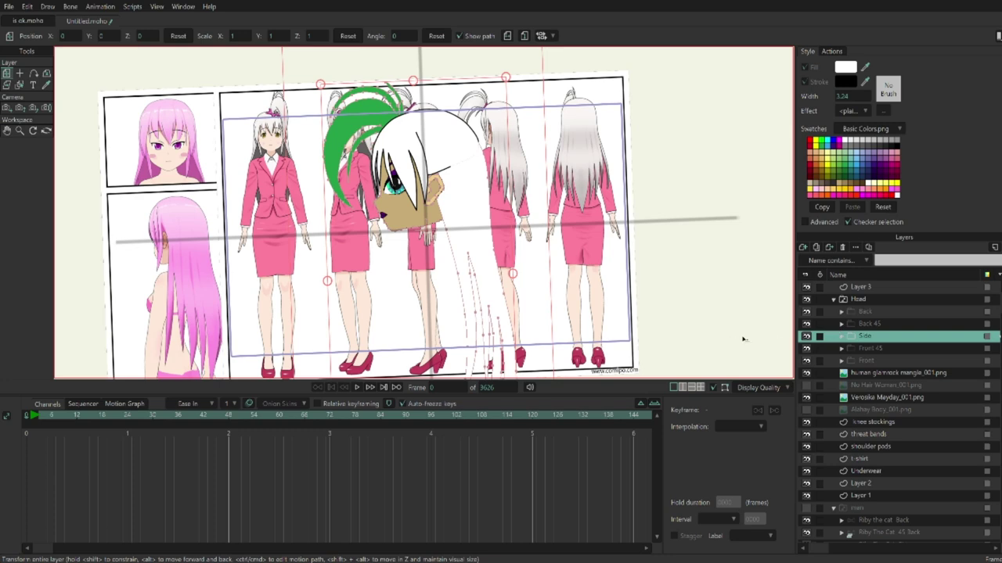
- Hide the human glamrock mangle reference and select the Front view's Back Hair layer over the pink-haired Verosika Mayday reference
left_click(856, 300)
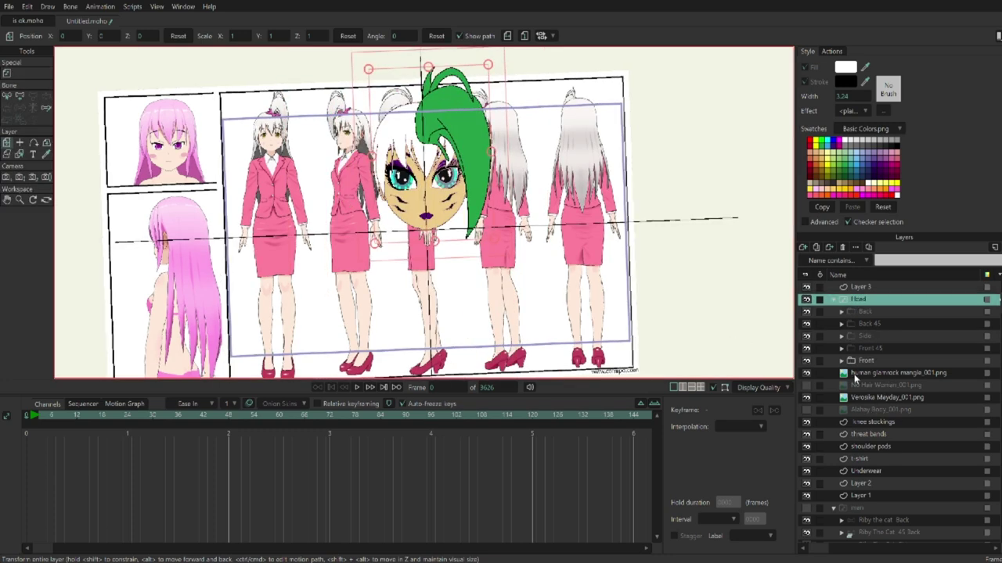
left_click(807, 373)
scroll(418, 221, "up", 1)
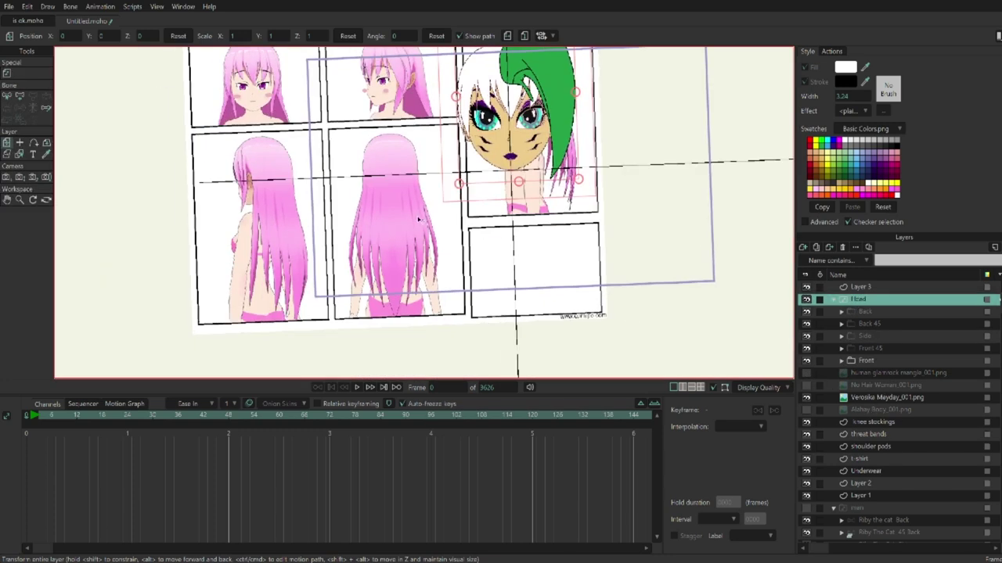
left_click(841, 361)
left_click(880, 483)
scroll(76, 102, "up", 3)
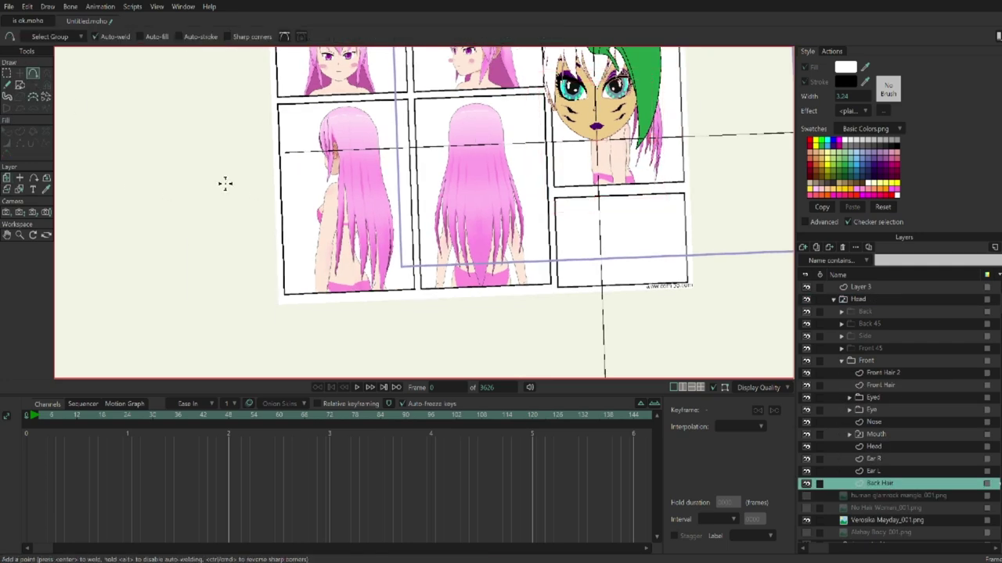
- Rough out the strands of the pink side-view hair with straight segments between sharp corners at tips and notches
scroll(394, 351, "up", 3)
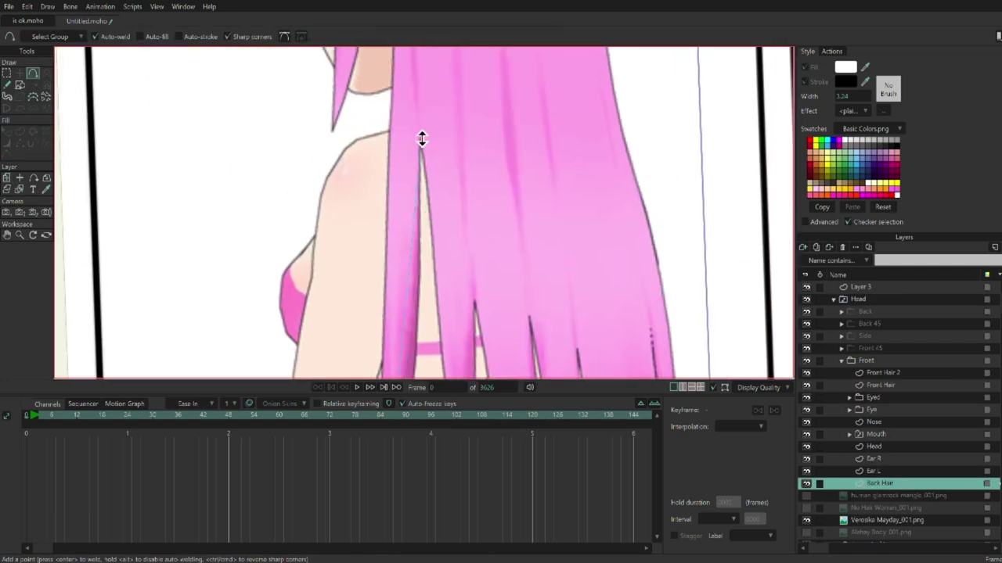
mouse_move(420, 131)
left_mouse_down()
mouse_move(649, 320)
mouse_move(134, 219)
left_mouse_up()
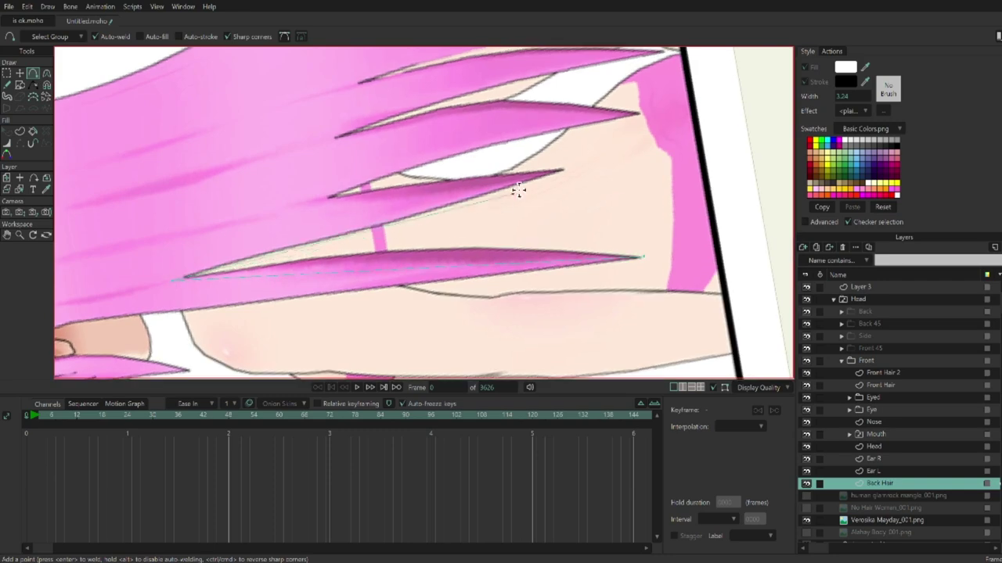
left_click_drag(334, 192, 540, 192)
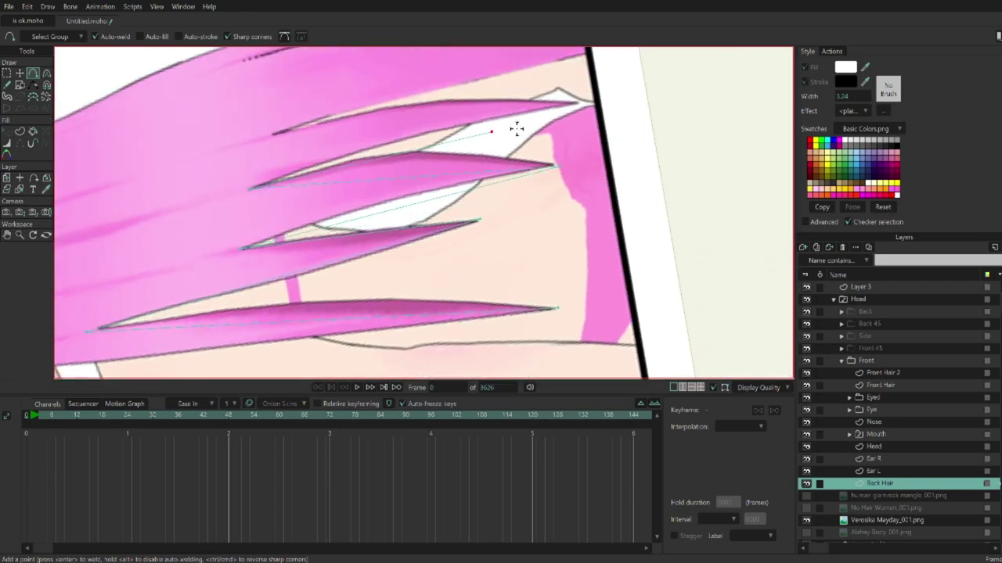
left_click_drag(327, 118, 503, 155)
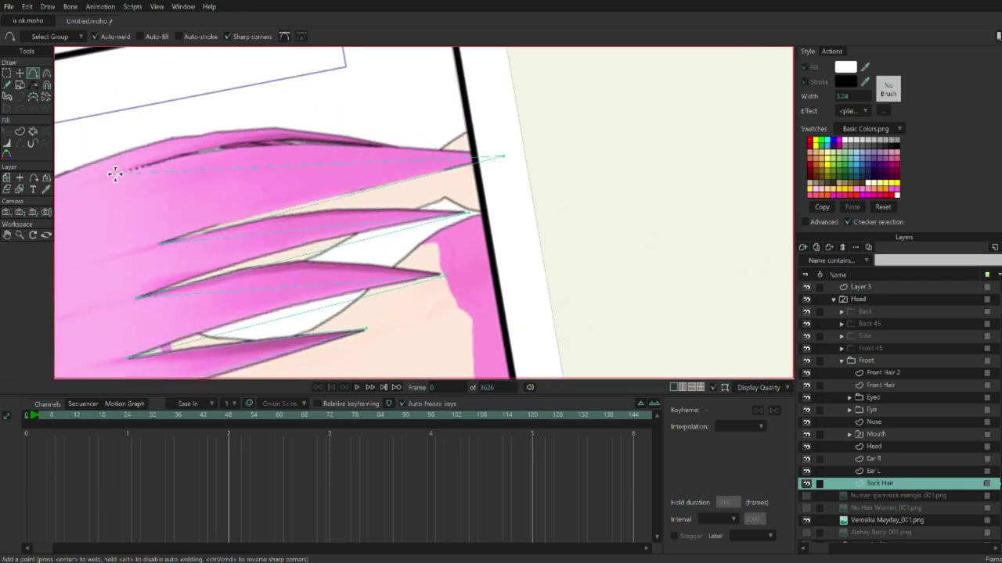
- Add smooth points to the rearmost strands' segments and bend them along the pink hair's edges
scroll(384, 206, "up", 3)
scroll(265, 54, "up", 3)
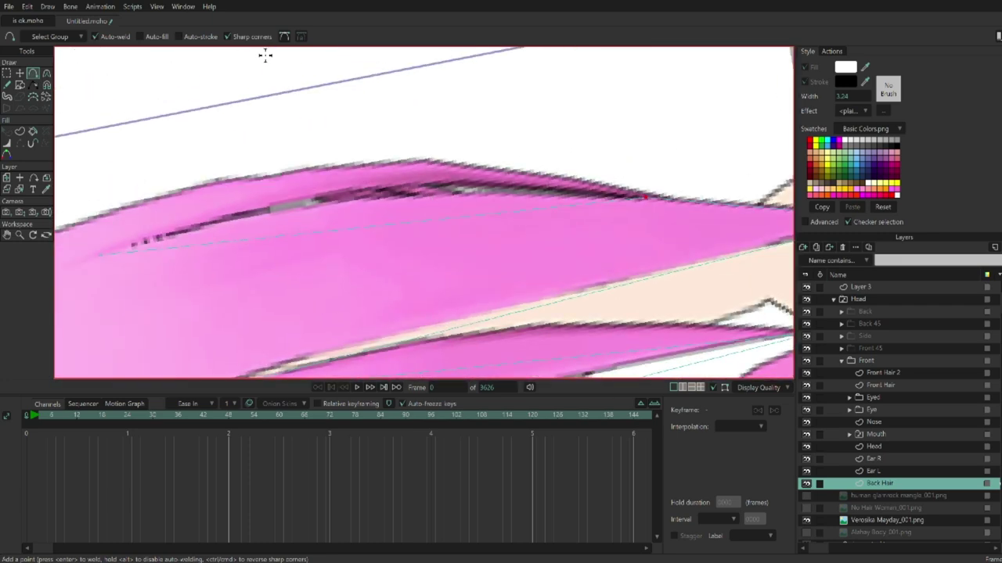
left_click(425, 192)
left_click(454, 228)
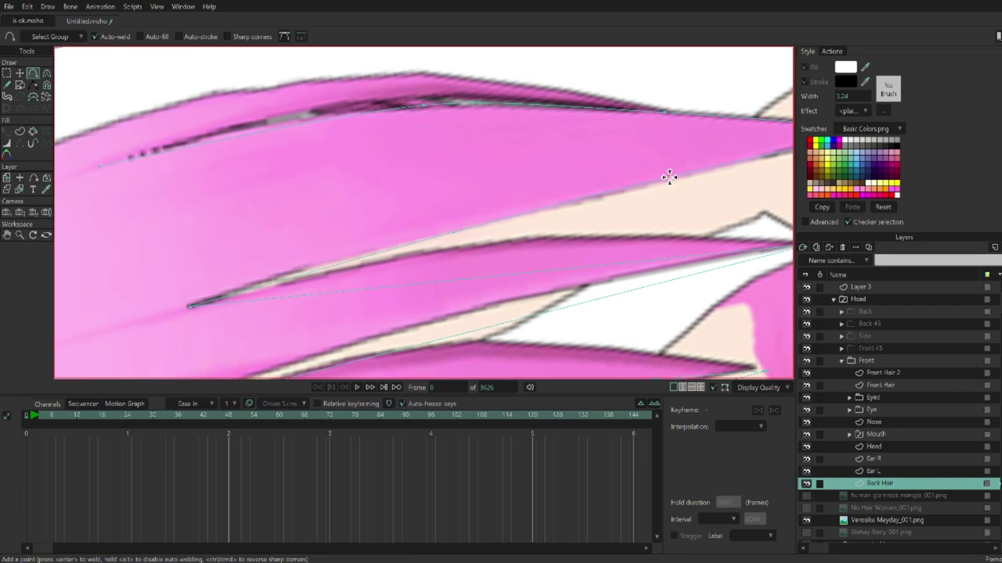
left_click(669, 177)
left_click(371, 205)
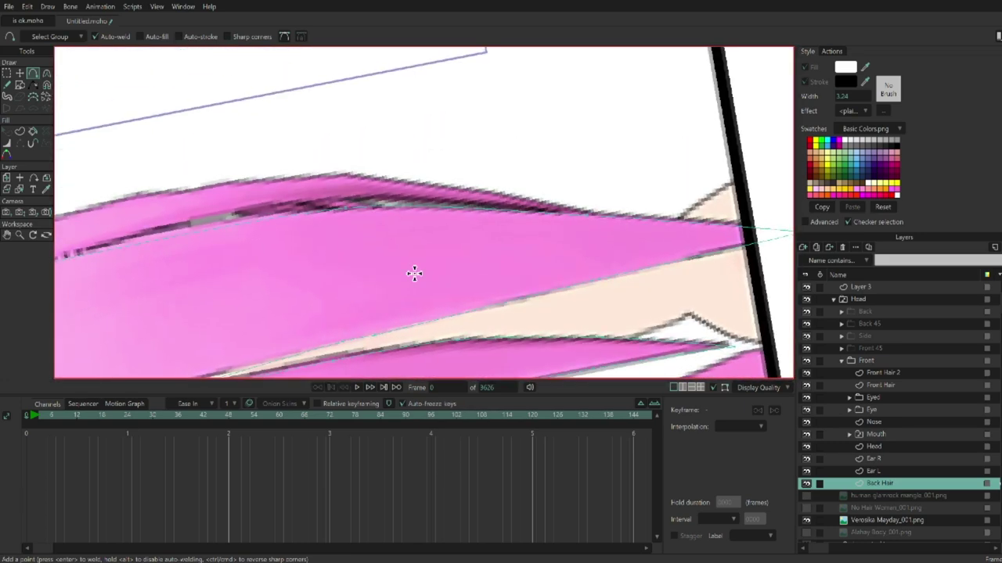
- Trace the pink side-view hair's outline around the crown and along its front edge towards the front strand's tip
scroll(711, 272, "down", 5)
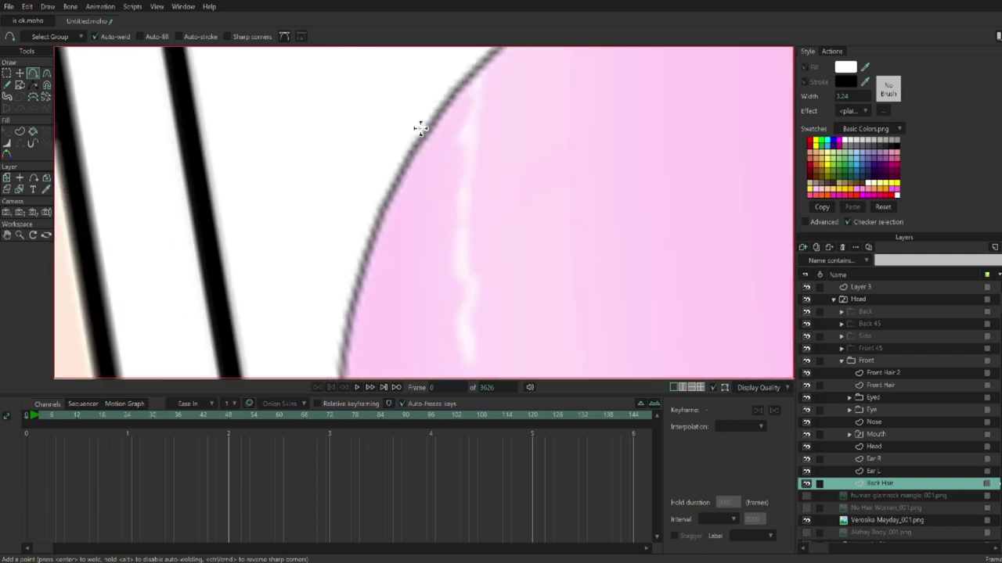
mouse_move(363, 192)
left_mouse_down()
mouse_move(393, 268)
mouse_move(362, 214)
mouse_move(497, 273)
mouse_move(249, 250)
left_mouse_up()
mouse_move(443, 224)
left_mouse_down()
mouse_move(266, 250)
mouse_move(327, 240)
mouse_move(535, 138)
mouse_move(457, 249)
mouse_move(405, 272)
left_mouse_up()
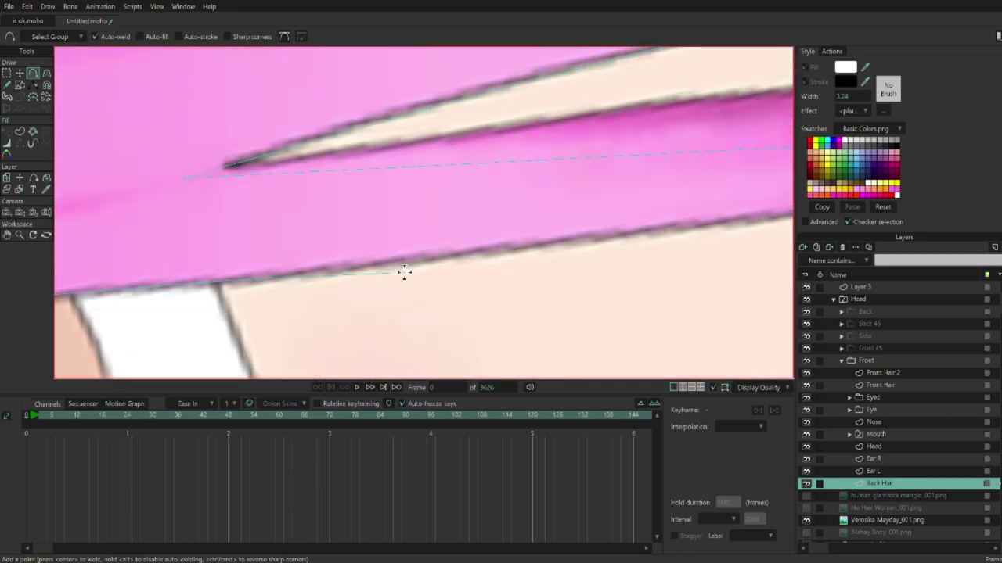
mouse_move(783, 259)
left_mouse_down()
mouse_move(565, 170)
mouse_move(527, 101)
mouse_move(209, 150)
mouse_move(585, 226)
mouse_move(501, 321)
mouse_move(514, 201)
mouse_move(537, 306)
mouse_move(380, 298)
mouse_move(386, 206)
mouse_move(572, 292)
mouse_move(443, 302)
left_mouse_up()
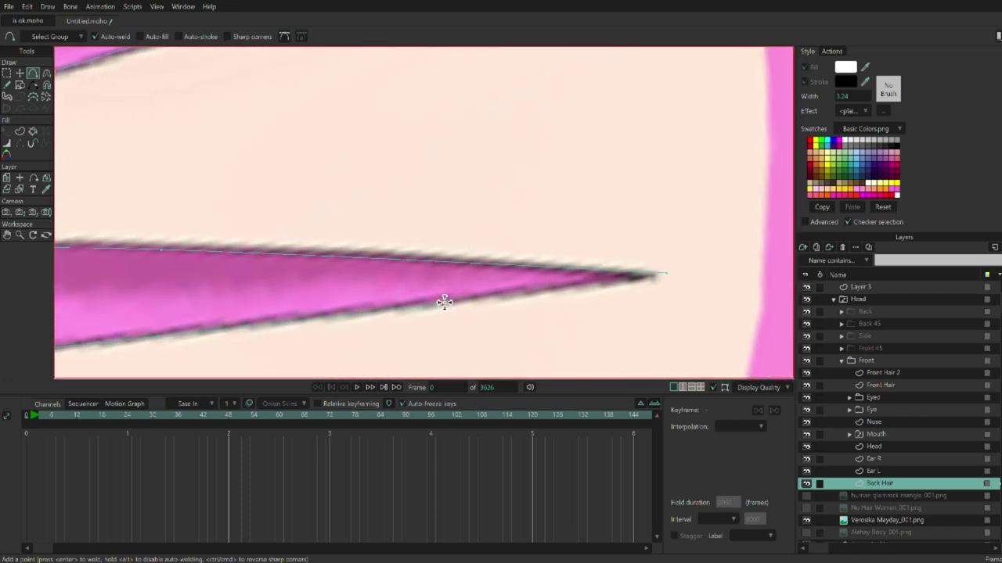
- Finish curving the front strand of the pink side-view hair and fill the closed outline with white
scroll(664, 275, "down", 3)
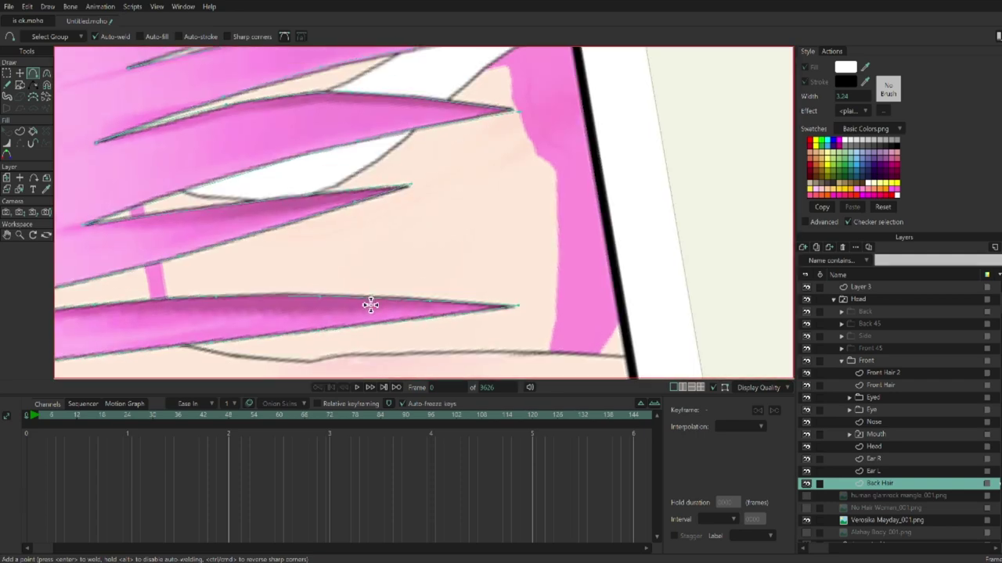
left_click_drag(371, 305, 558, 316)
scroll(470, 305, "down", 5)
key("p")
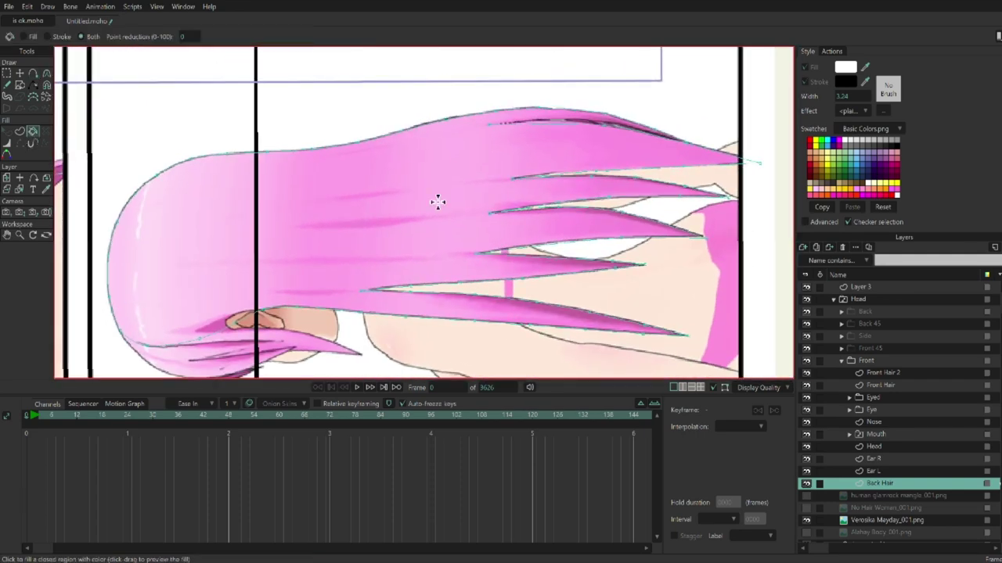
left_click(510, 325)
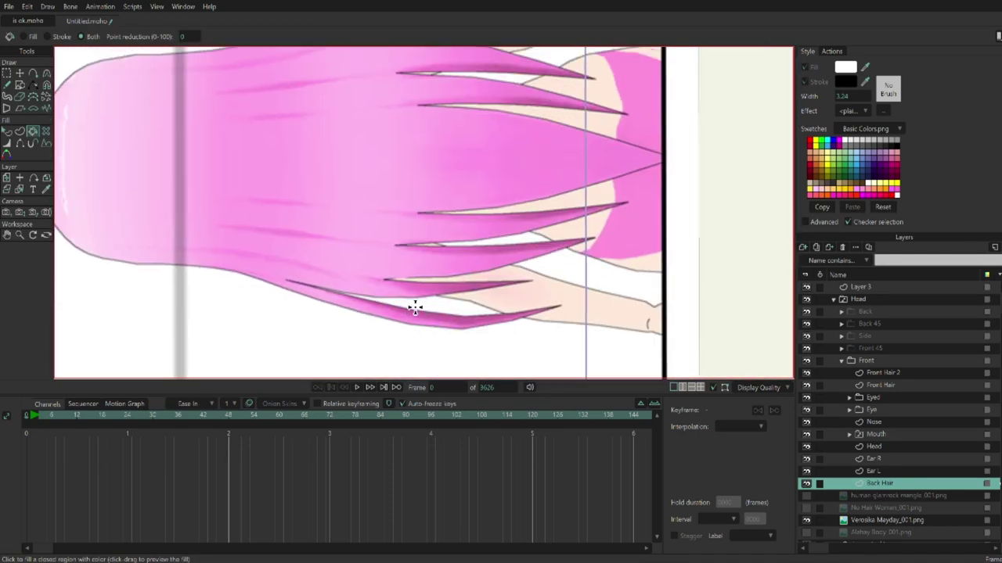
- Rough out one half's strands of the pink back-view hair and bend the outer strands' segments along its edges
key("a")
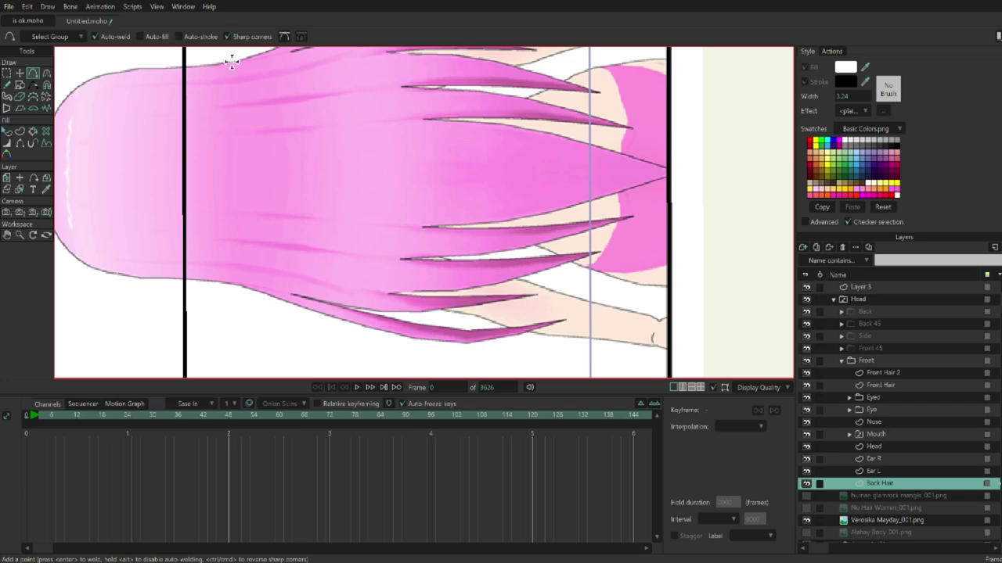
scroll(436, 183, "up", 3)
left_click_drag(547, 152, 211, 211)
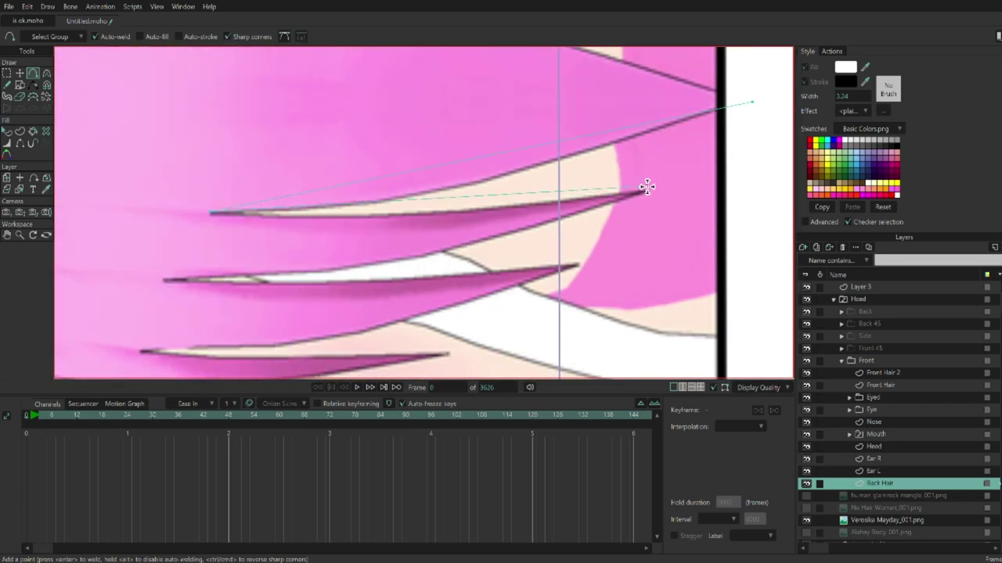
left_click_drag(278, 273, 441, 207)
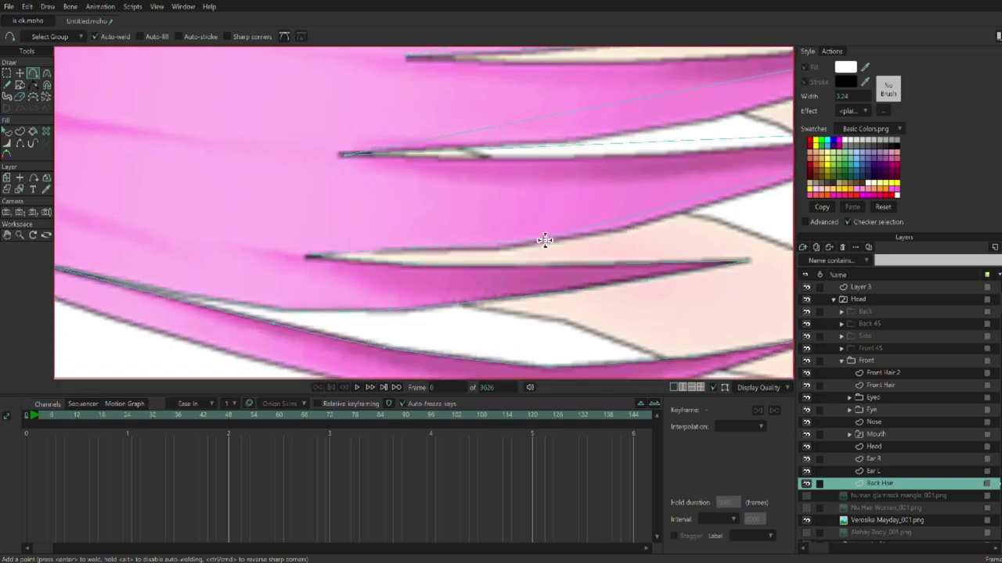
left_click(662, 217)
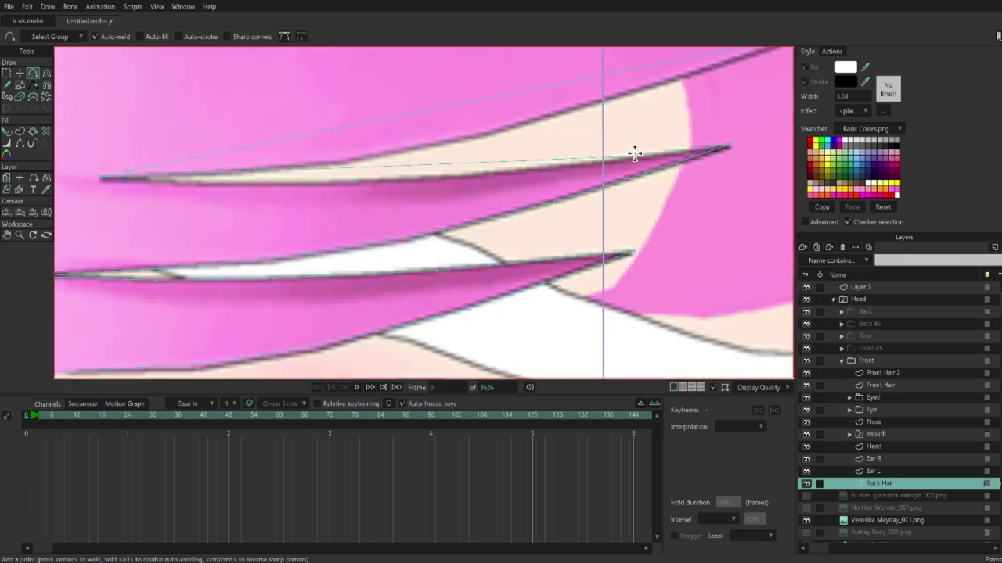
- Add smooth points to the innermost strand notch and curve both its sides along the pink back-view hair towards the centre tip
scroll(539, 163, "up", 5)
scroll(538, 214, "down", 3)
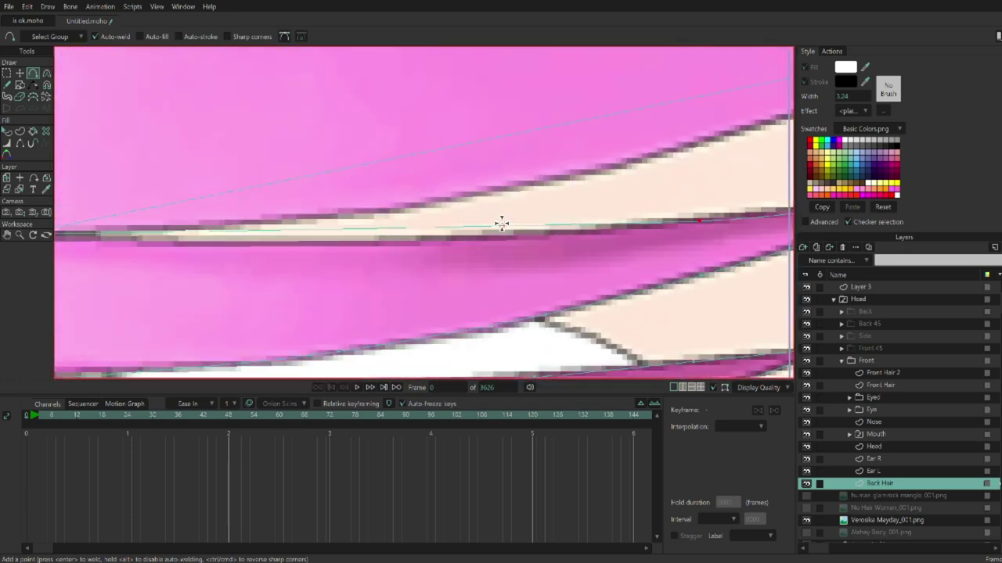
scroll(423, 239, "down", 2)
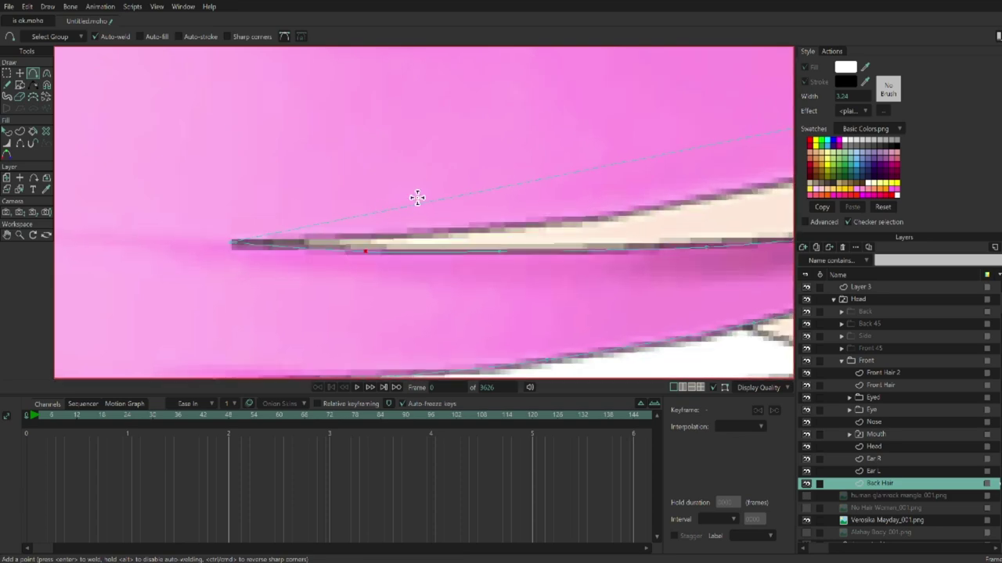
scroll(570, 223, "down", 6)
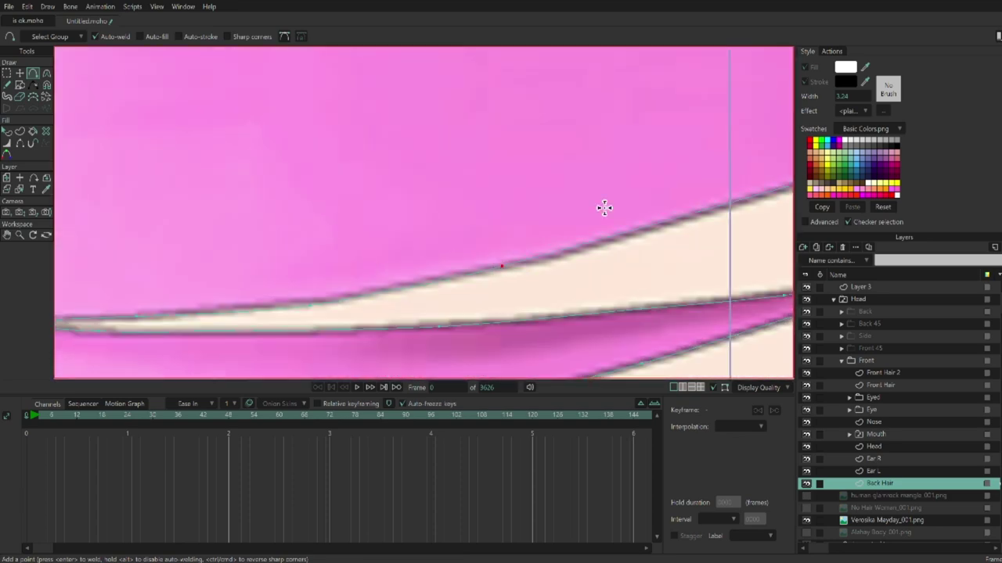
scroll(433, 274, "up", 5)
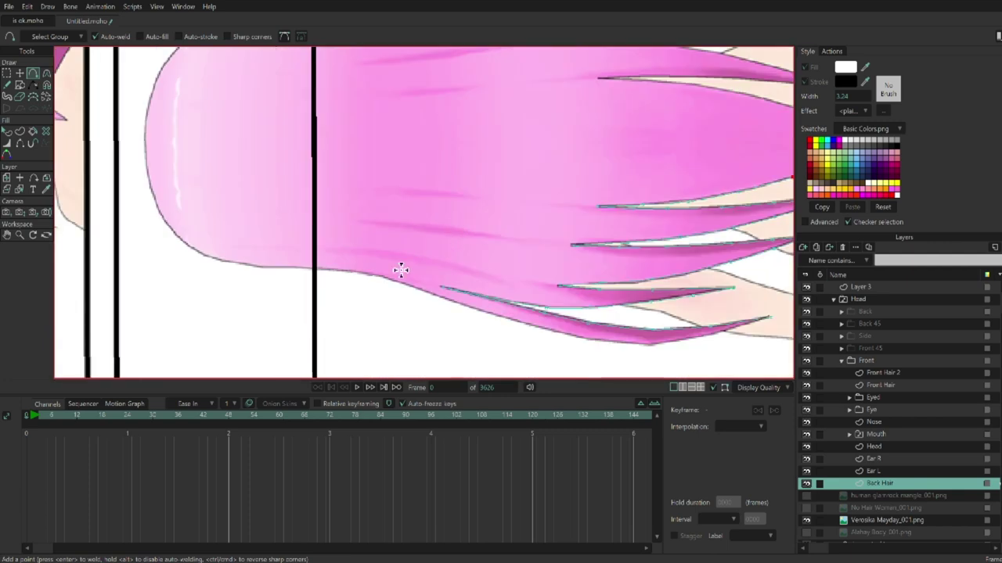
- Trace the outer edge of the pink back-view hair from the outermost strand's tip to the middle of the crown
scroll(260, 233, "up", 6)
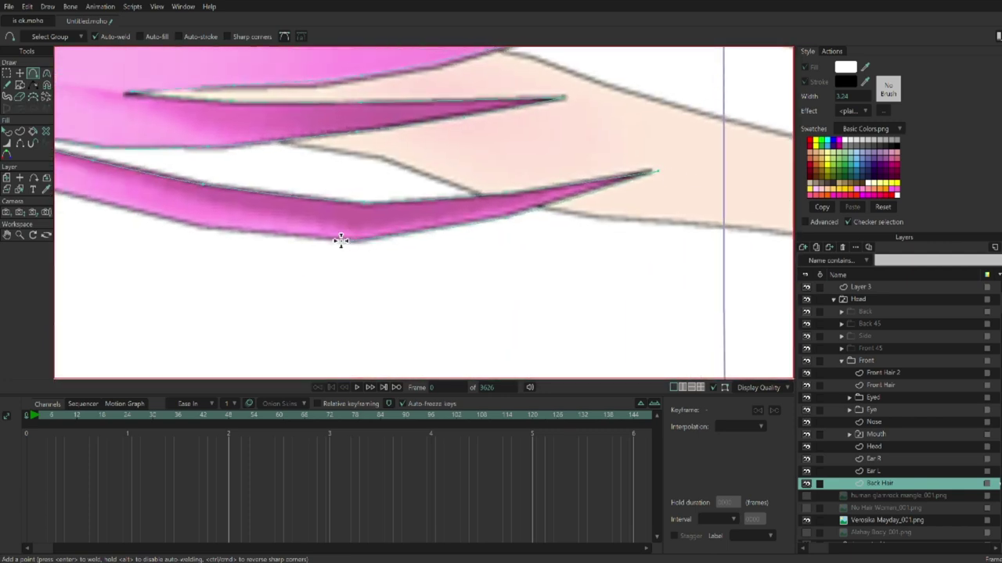
scroll(314, 224, "left", 6)
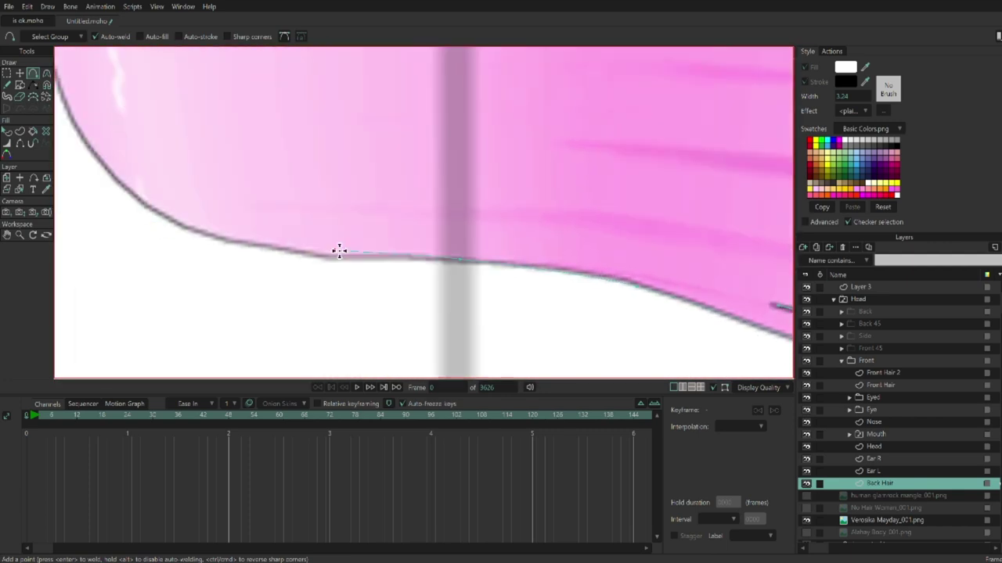
scroll(200, 220, "down", 6)
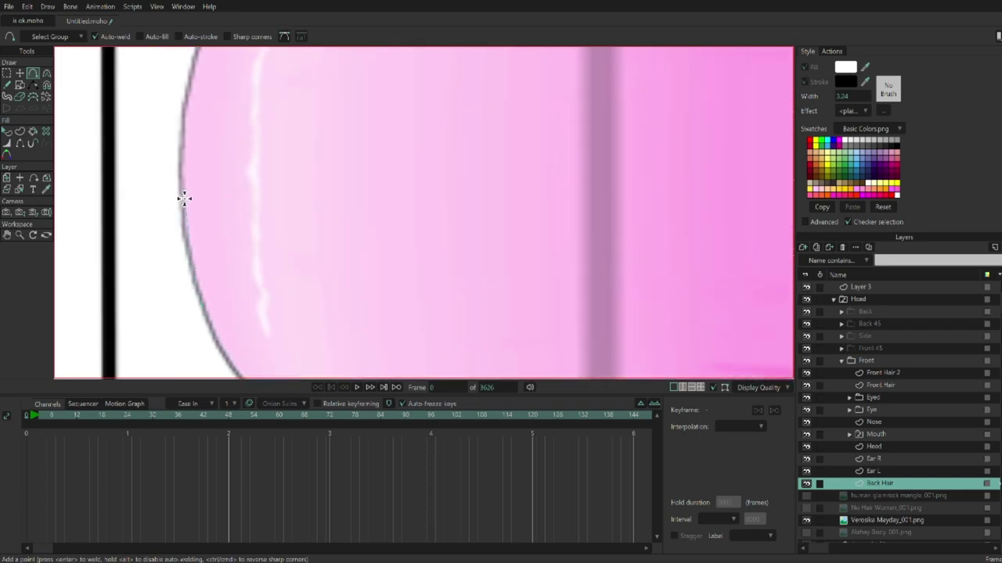
- Duplicate the traced half outline, mirror it and place it over the other half of the pink back-view hair
key("t")
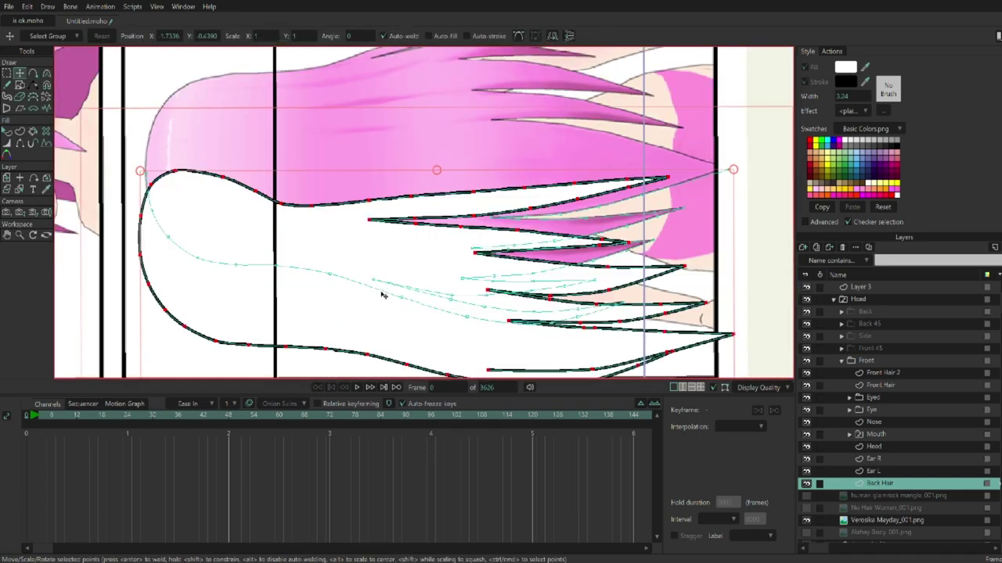
scroll(361, 308, "down", 3)
left_click(418, 127)
scroll(418, 127, "up", 2)
key("g")
left_click_drag(178, 158, 649, 332)
key("t")
scroll(332, 119, "up", 6)
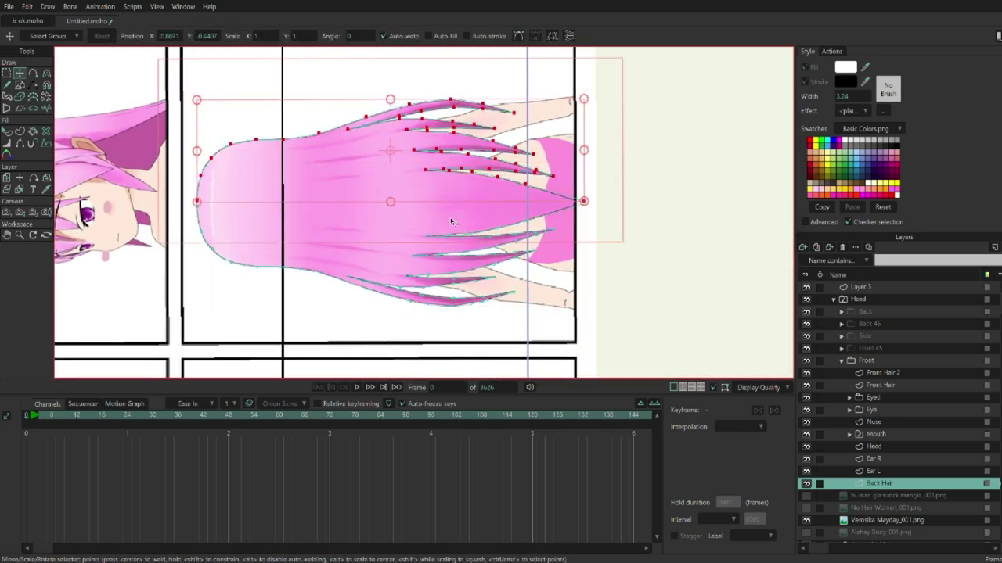
- Join the two halves at the centre tip and crown, and create a filled and stroked shape from the outline
left_click(579, 193)
scroll(581, 235, "down", 6)
scroll(331, 193, "up", 6)
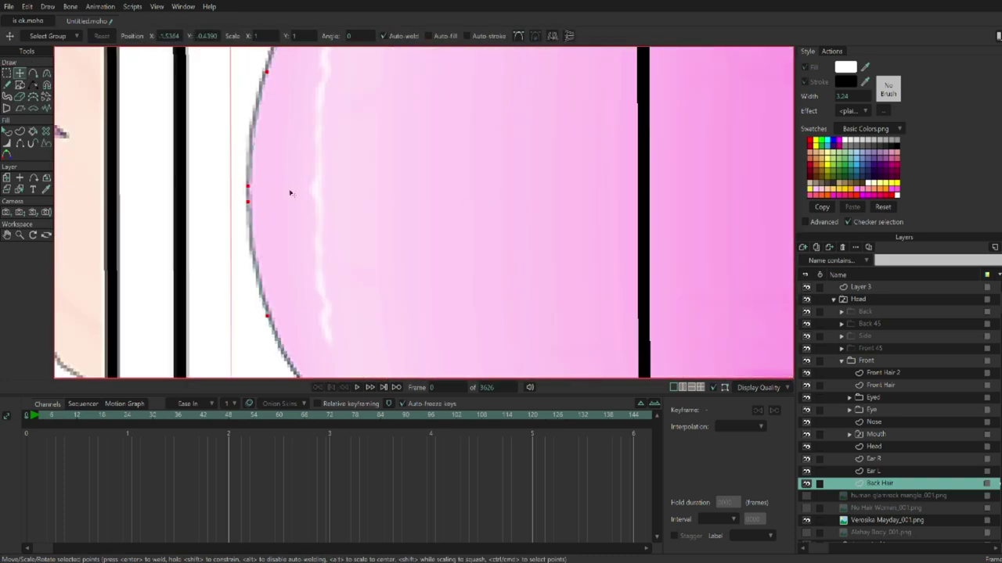
scroll(252, 196, "down", 6)
key("u")
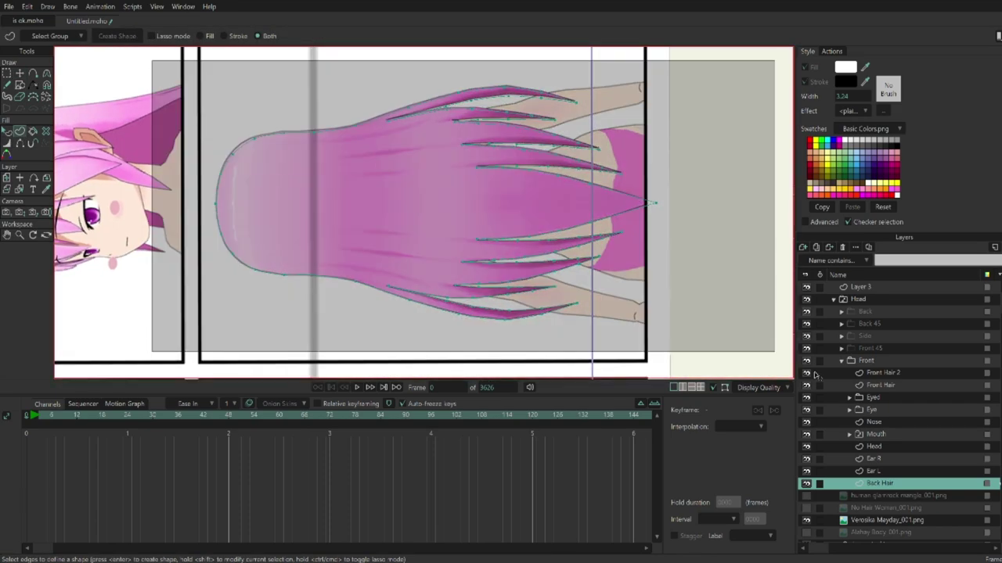
key("Return")
- Turn the back-view hair upright behind the front-view head and cut the side-view hair from the Front group's Back Hair layer
left_click_drag(724, 331, 509, 253)
key("t")
left_click_drag(391, 350, 718, 467)
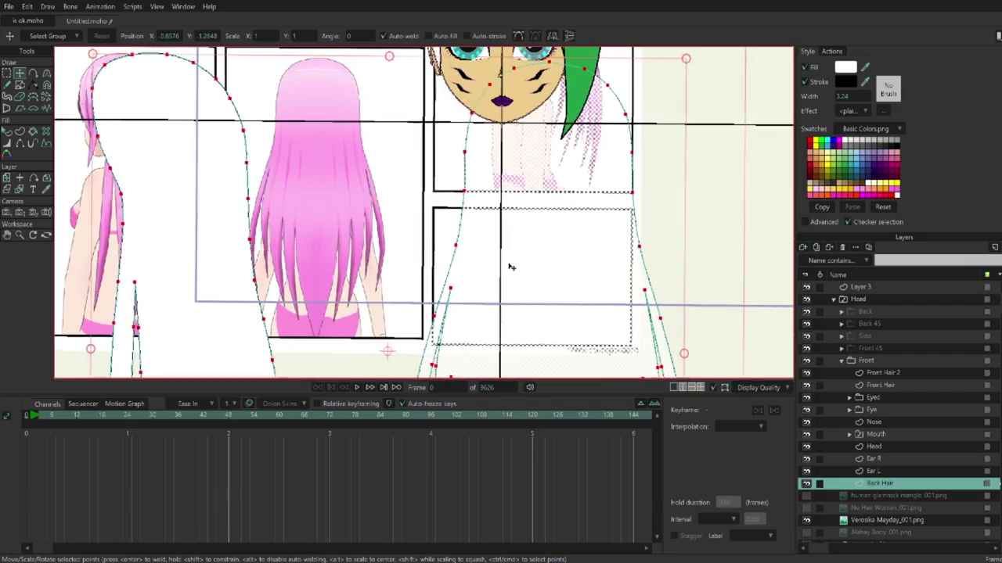
left_click_drag(381, 113, 381, 110)
key("Delete")
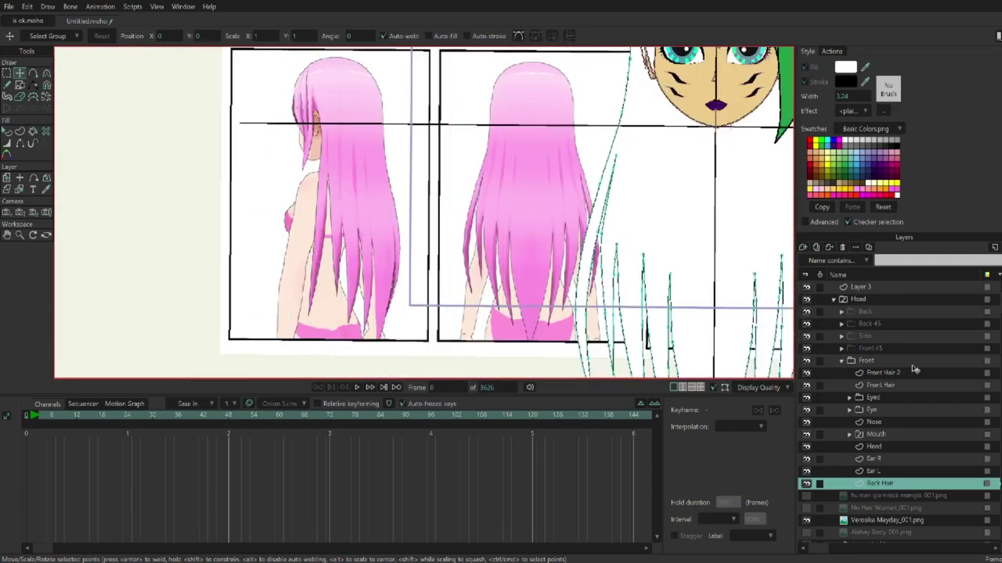
- Paste the side-view hair into the Front 45 group's Back Hair layer behind the three-quarter head
key("ctrl+z")
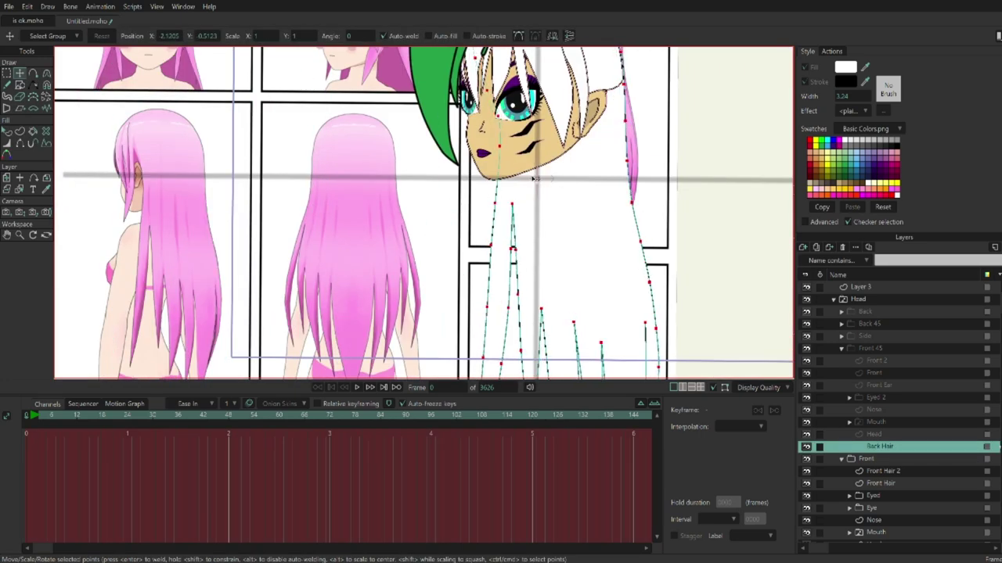
key("ctrl+z")
key("m")
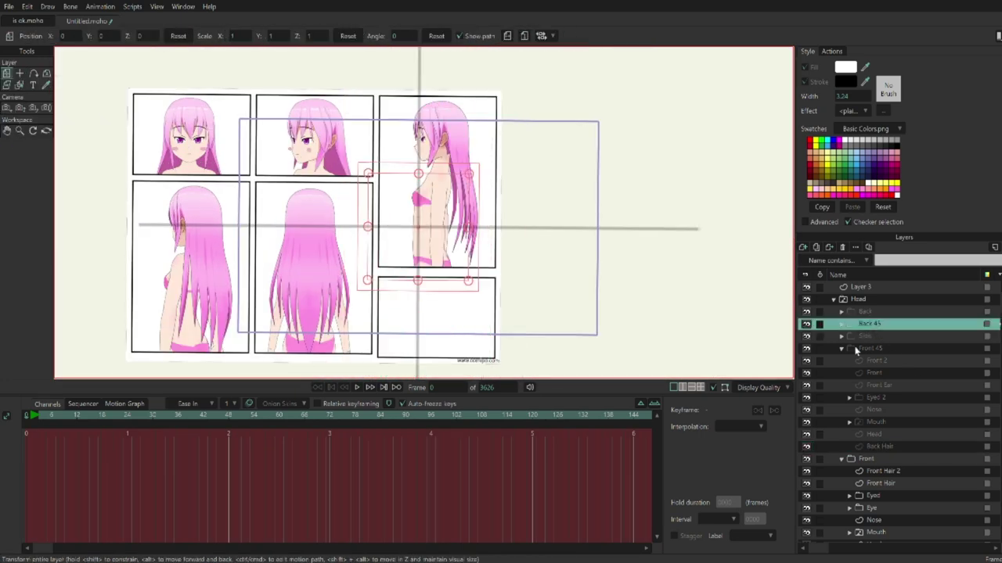
- Paste the side-view hair into the Back 45 group's Back Hair layer and raise that layer above Eye
left_click(876, 326)
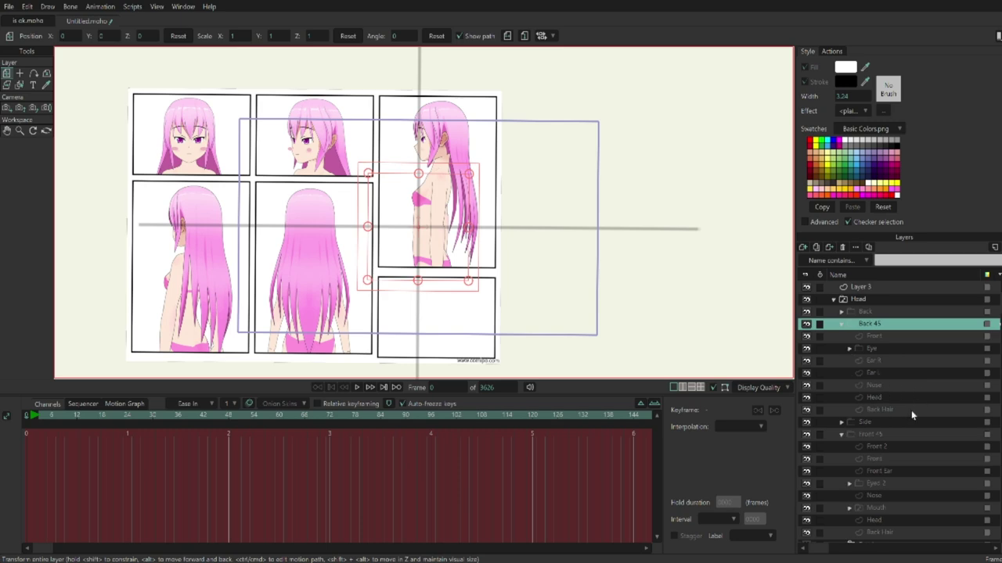
left_click(911, 410)
key("t")
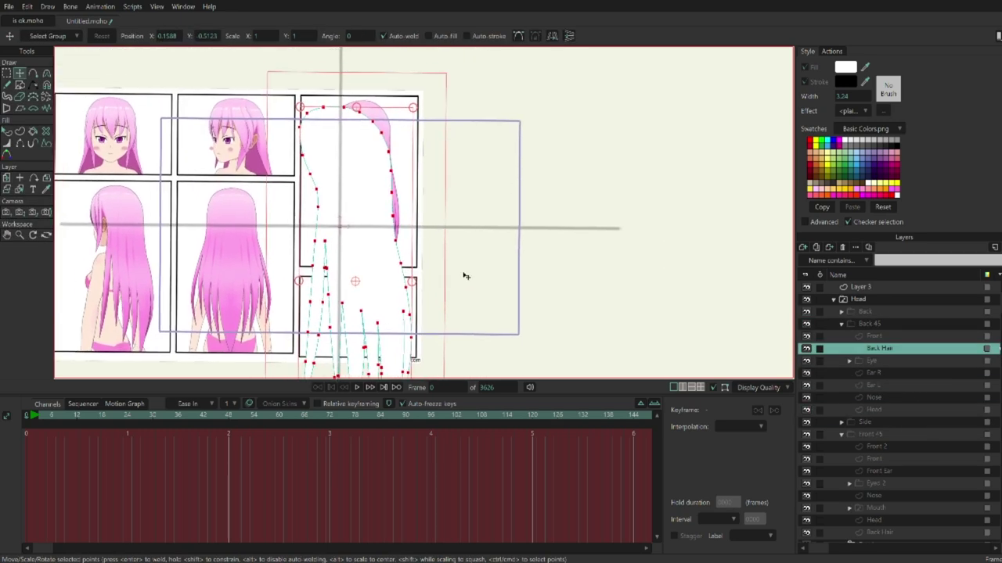
- Move the Back 45 group's Front layer down between Ear R and Ear L
left_click(875, 446)
left_click(880, 336)
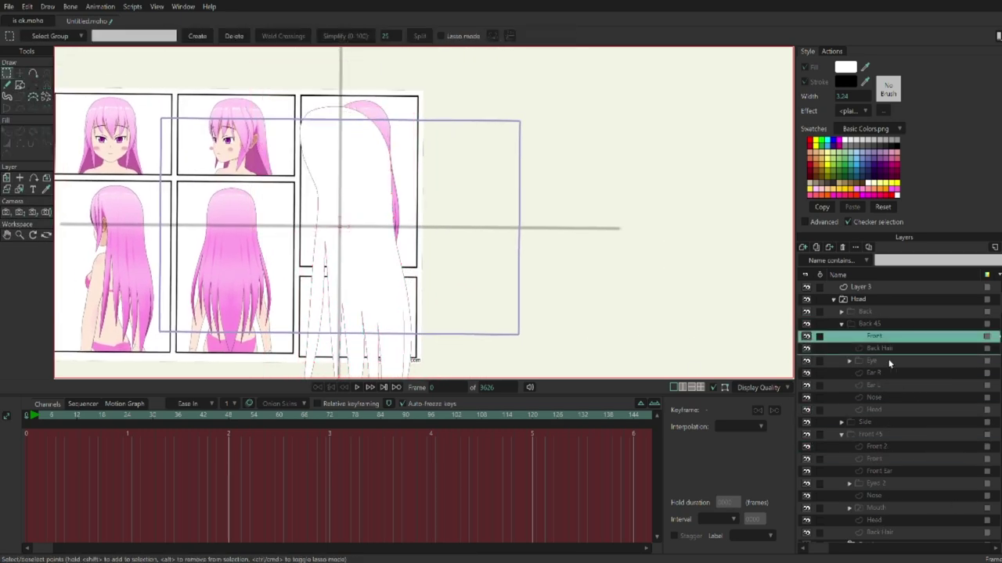
left_click_drag(880, 335, 855, 361)
- Hide the Head layer, show No Hair Woman_001.png, and shift it sideways so its rear three-quarter head sits on the vertical guide
left_click(833, 299)
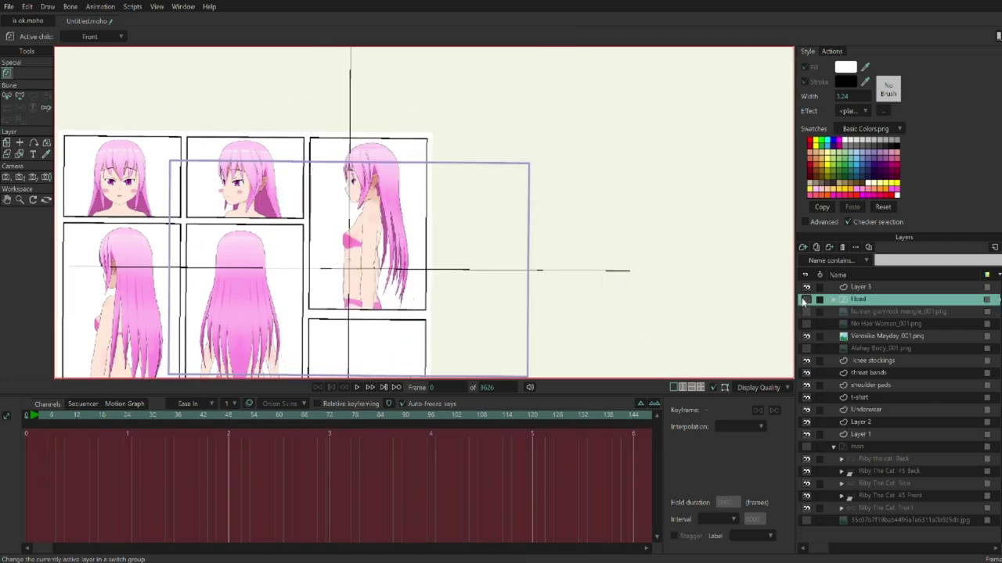
left_click(806, 323)
left_click(884, 323)
left_click_drag(462, 227, 470, 227)
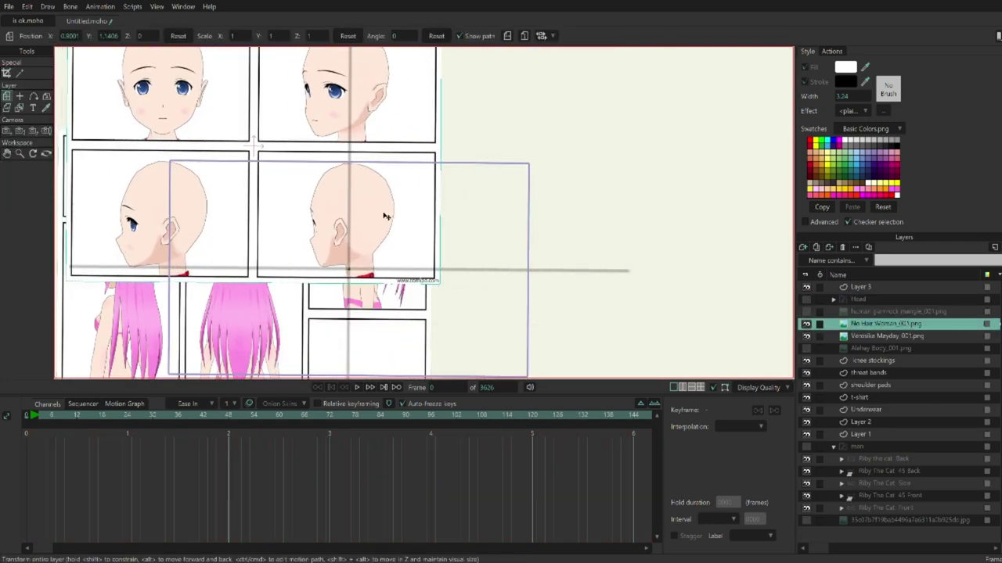
scroll(471, 228, "up", 2)
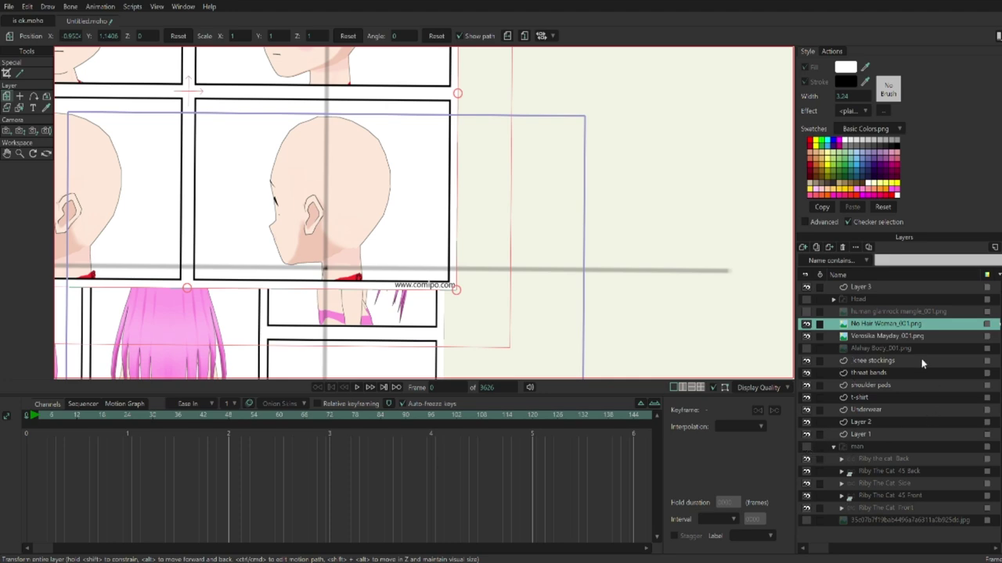
- Show the Head layer again and copy the front view's Back Hair shape into the Back group's Front layer
left_click(807, 300)
scroll(470, 306, "down", 2)
left_click(381, 305, "ctrl+alt")
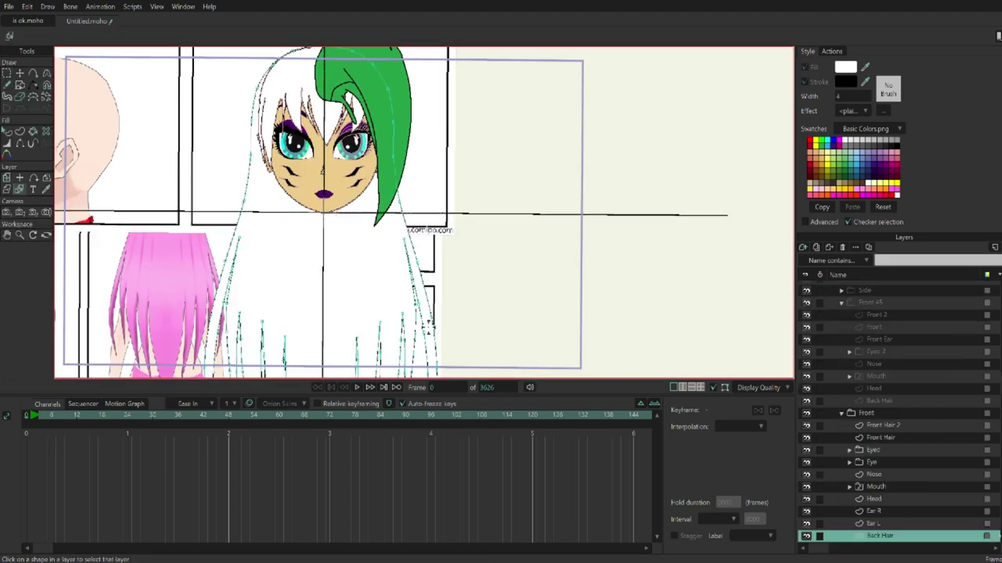
scroll(905, 381, "up", 5)
left_click(862, 324)
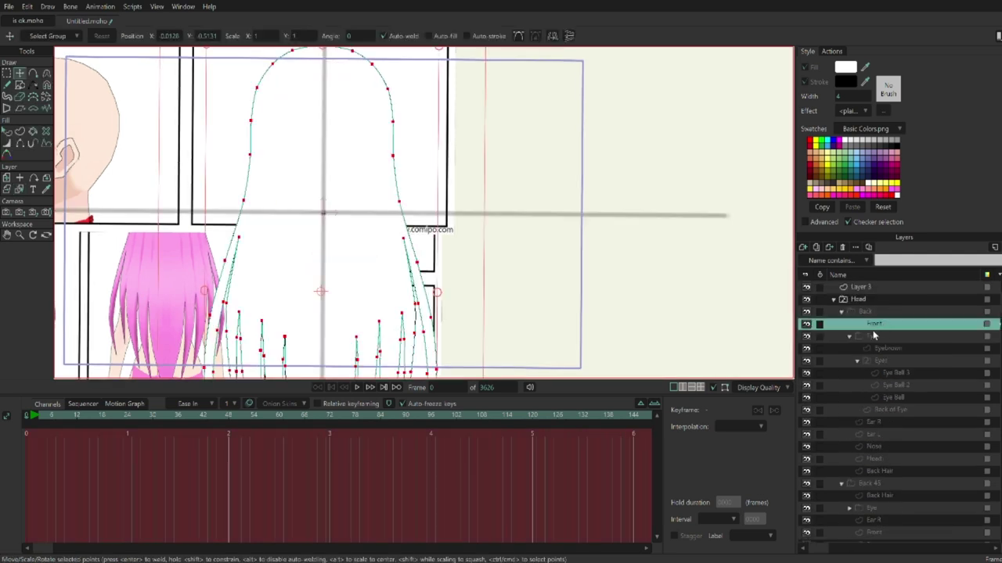
- Delete the Eyes subgroup and the whole Eye group from the Back group
left_click(857, 361)
left_click(897, 362)
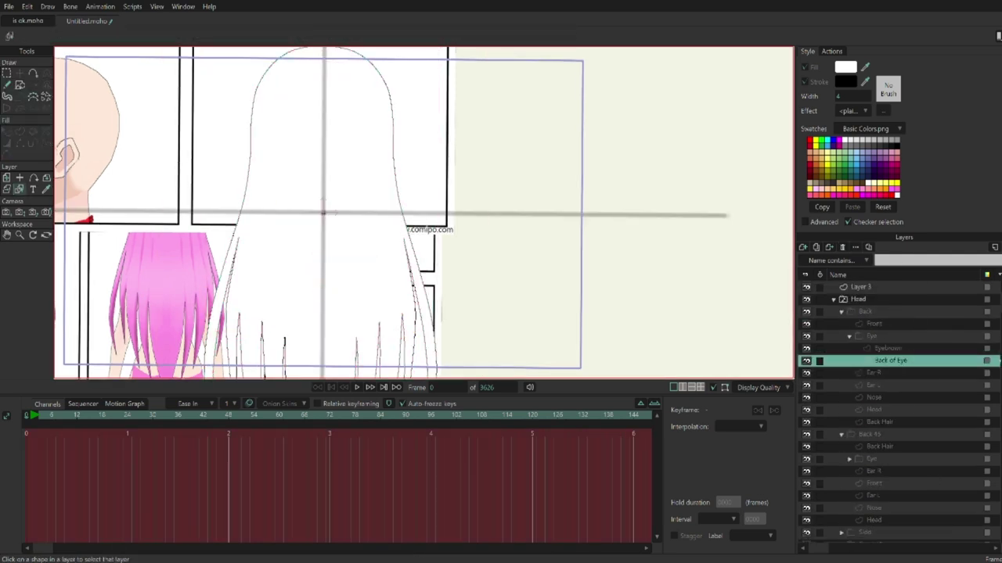
left_click(864, 338)
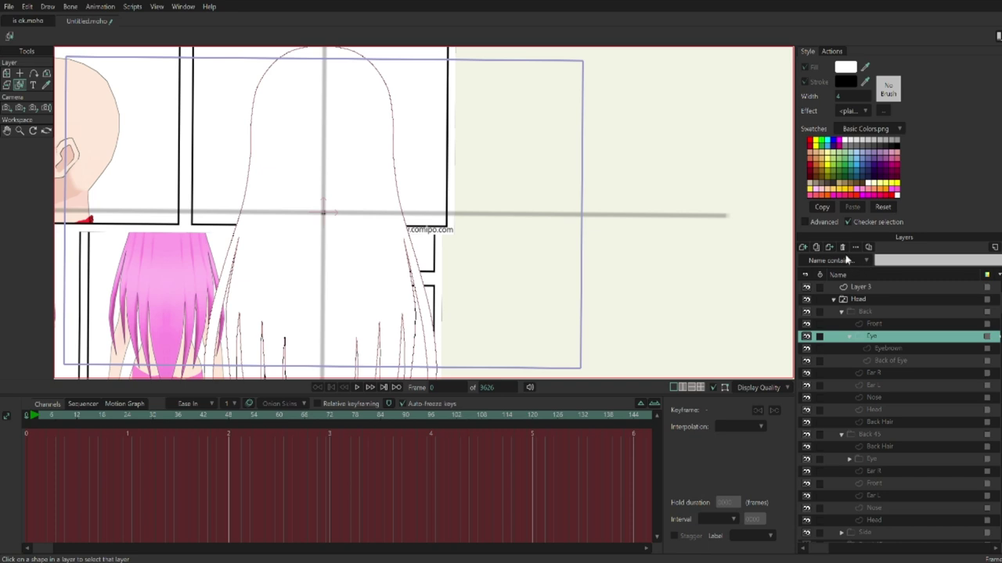
- Copy the front view's Ear R shape into the Back group's Ear L layer and add a mirrored ear on the opposite side
scroll(893, 485, "down", 3)
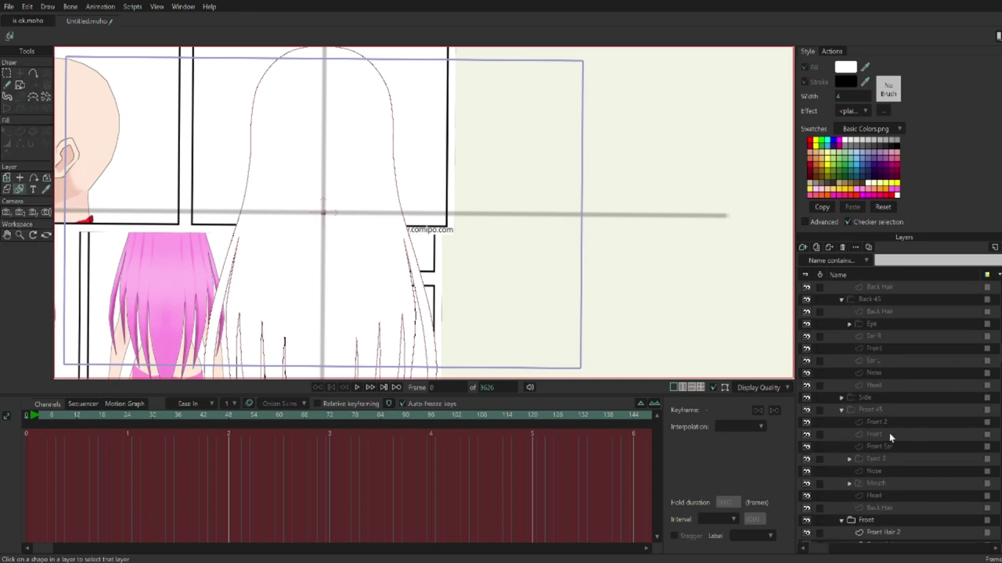
left_click(882, 518)
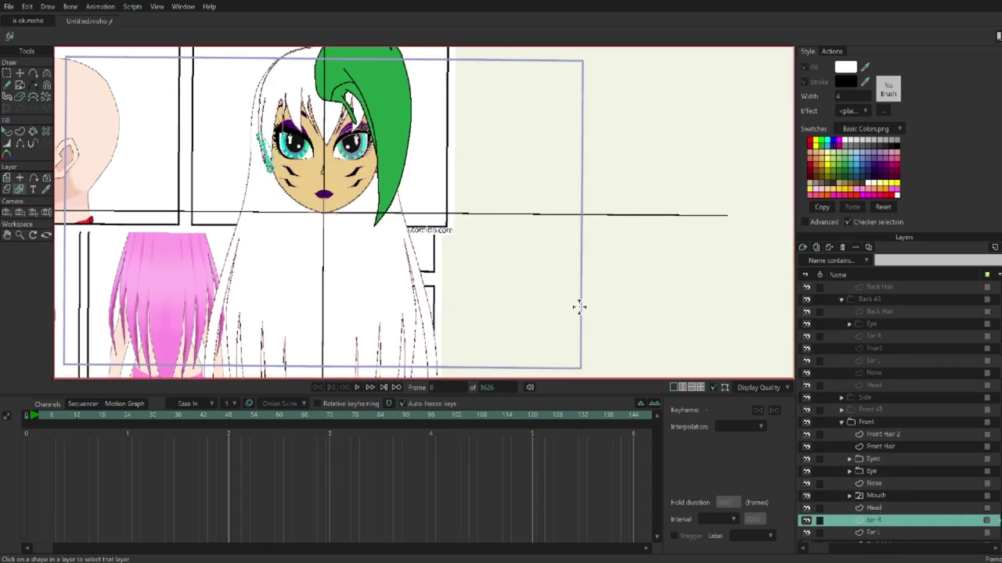
scroll(889, 340, "up", 3)
left_click(884, 349)
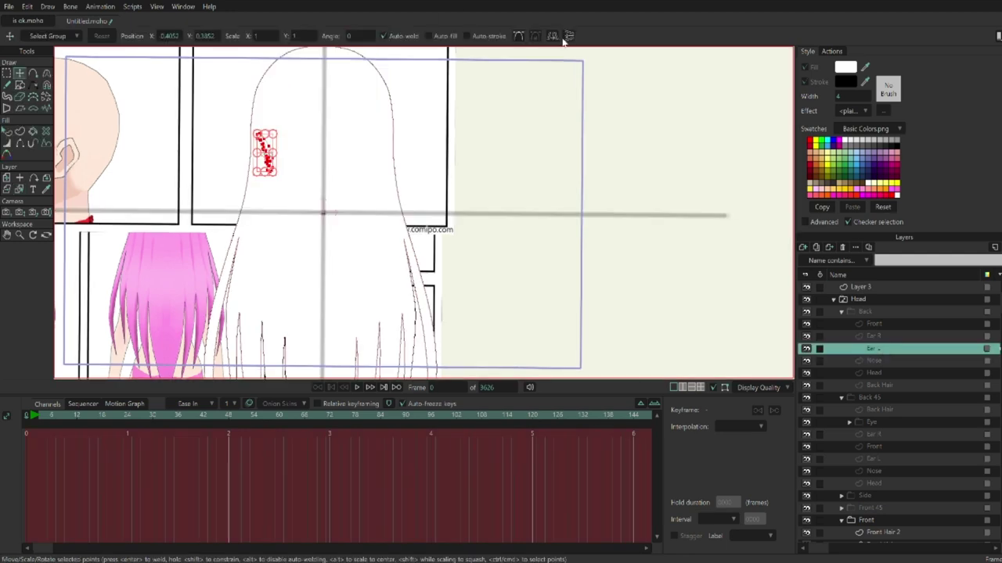
scroll(430, 189, "up", 3)
scroll(914, 483, "down", 3)
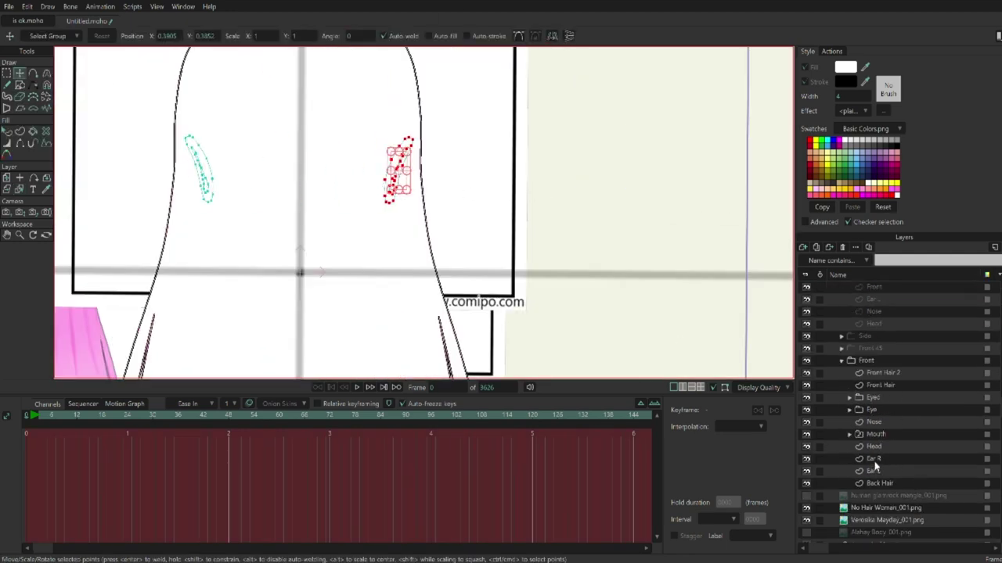
- Copy the front view's head outline into the Back group's Ear L layer alongside the two ears
left_click(877, 446)
key("ctrl+z")
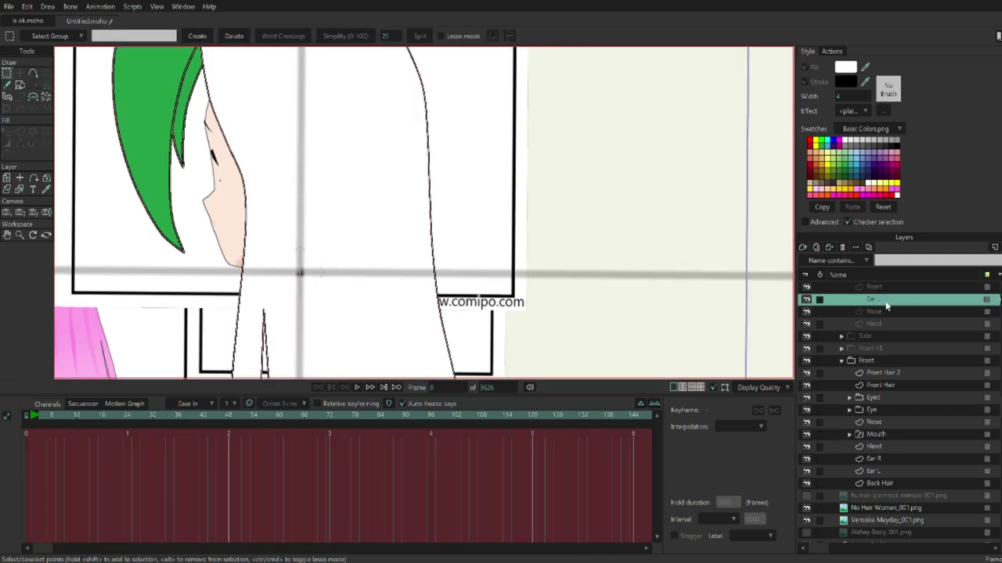
scroll(885, 381, "up", 3)
left_click(872, 348)
key("t")
scroll(512, 242, "up", 3)
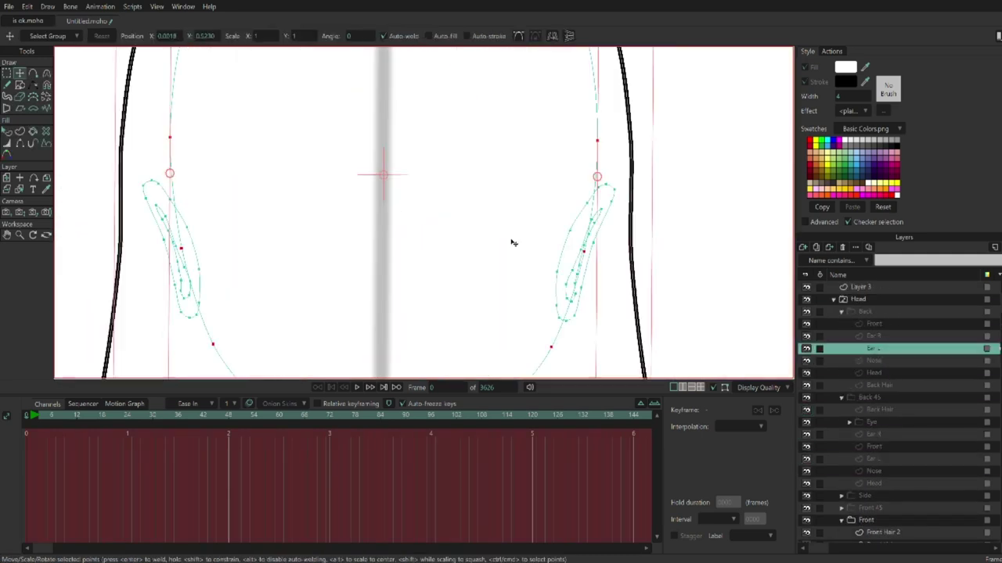
- Select each ear in the Back group's Ear L layer and adjust its position against the edge of the head outline
key("g")
scroll(427, 163, "down", 3)
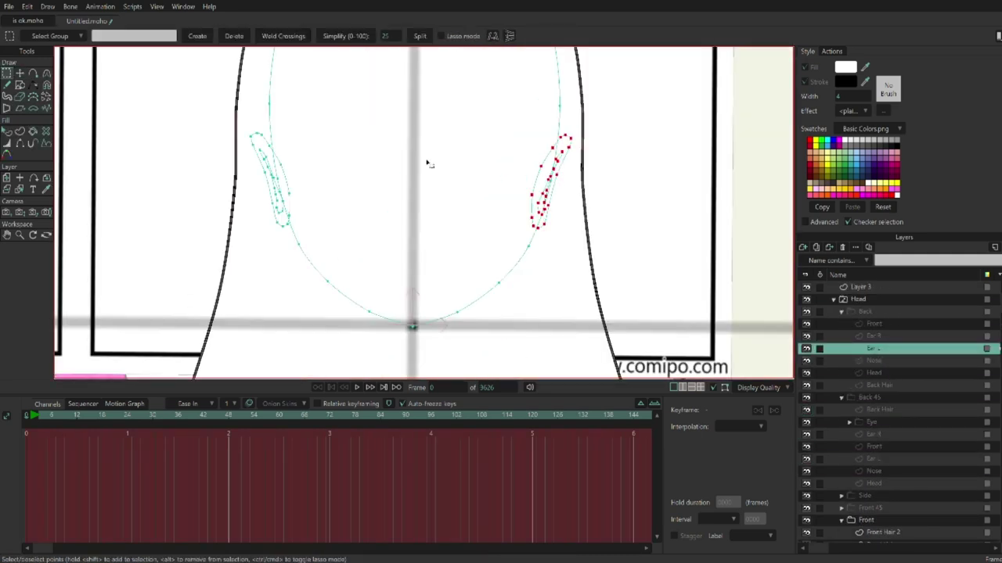
key("t")
scroll(547, 196, "up", 3)
left_click_drag(659, 165, 672, 168)
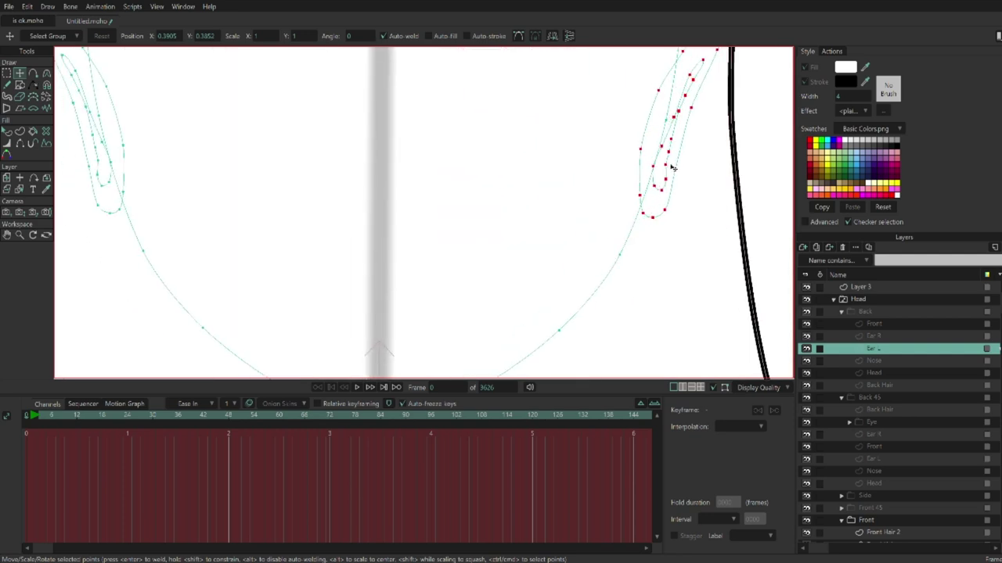
left_click(370, 206)
left_click_drag(106, 127, 345, 207)
scroll(364, 221, "up", 2)
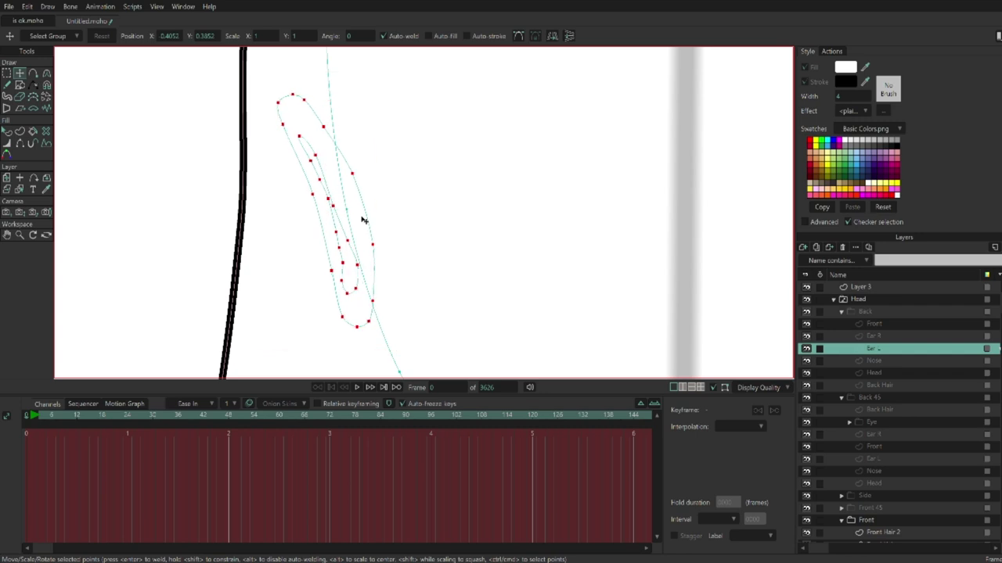
- Copy the front view's Front Hair 2 shape into the Back group's Back Hair layer
left_click(883, 336)
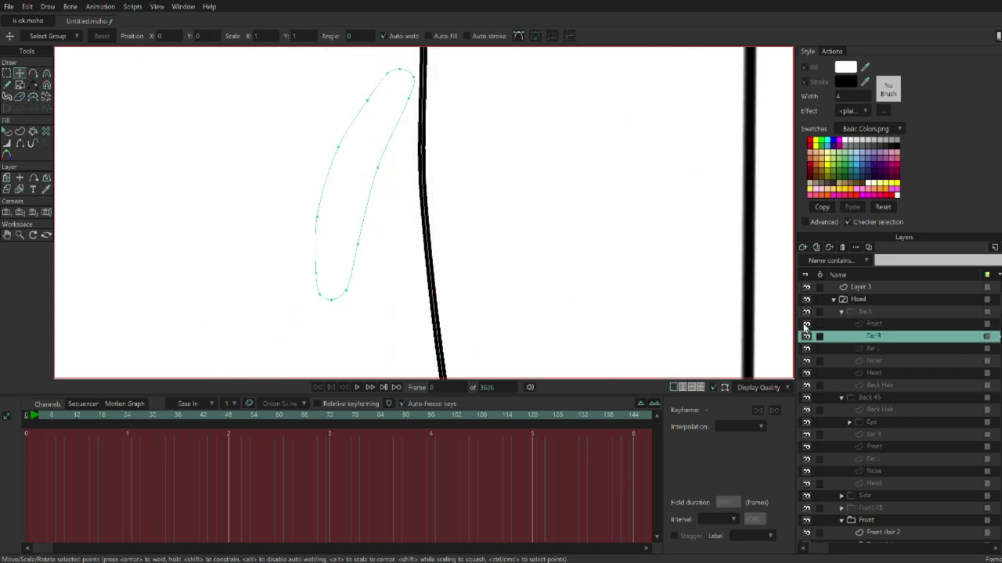
left_click(877, 374)
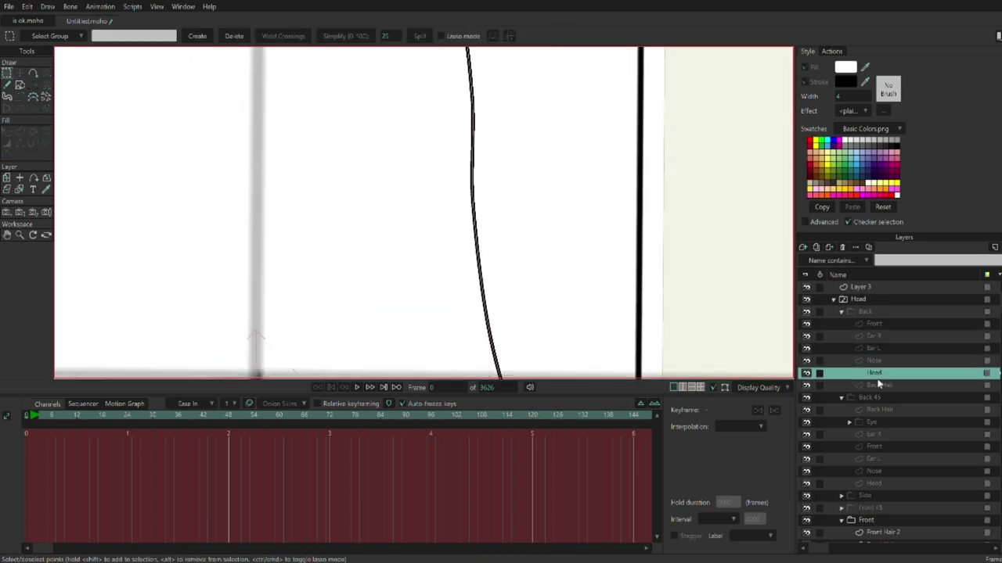
left_click(910, 385)
scroll(909, 390, "down", 3)
left_click(899, 434)
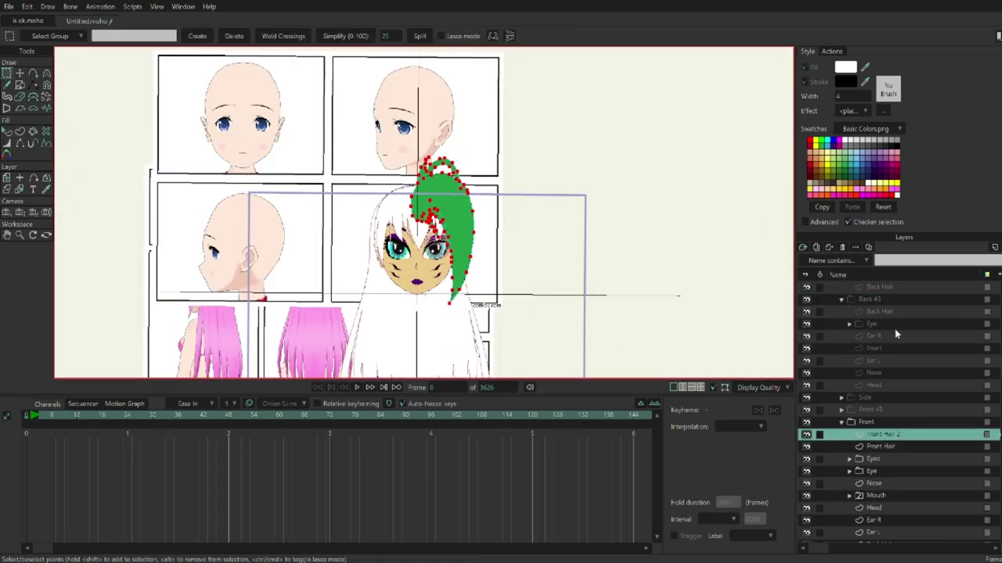
left_click(842, 423)
scroll(879, 368, "up", 3)
left_click(879, 385)
key("t")
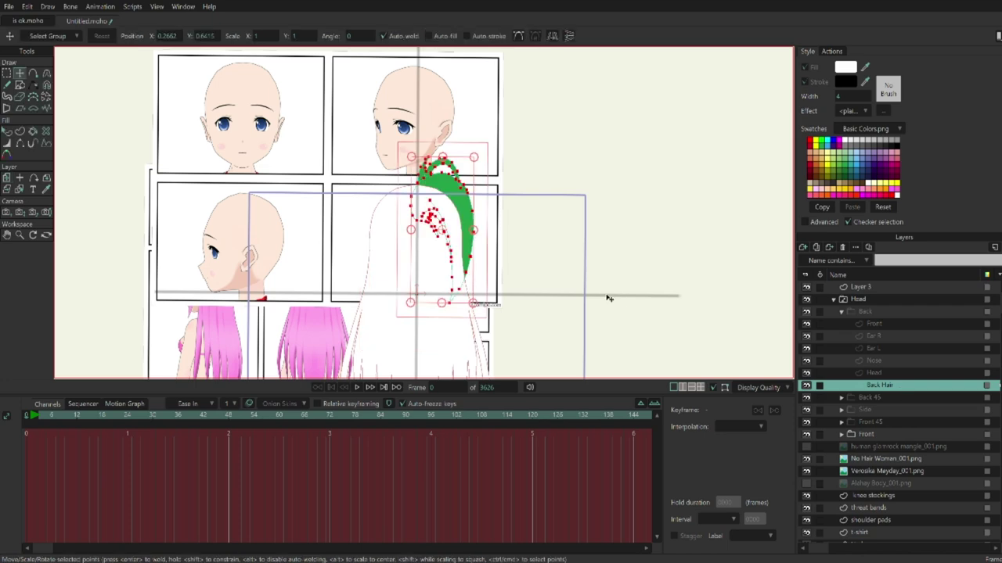
- Flip the copied green ponytail horizontally, place it on the opposite side of the back view's hair, and collapse the Back group
scroll(438, 235, "up", 3)
left_click_drag(450, 273, 436, 273)
scroll(577, 336, "down", 4)
scroll(579, 336, "up", 1)
scroll(570, 263, "up", 2)
left_click(842, 311)
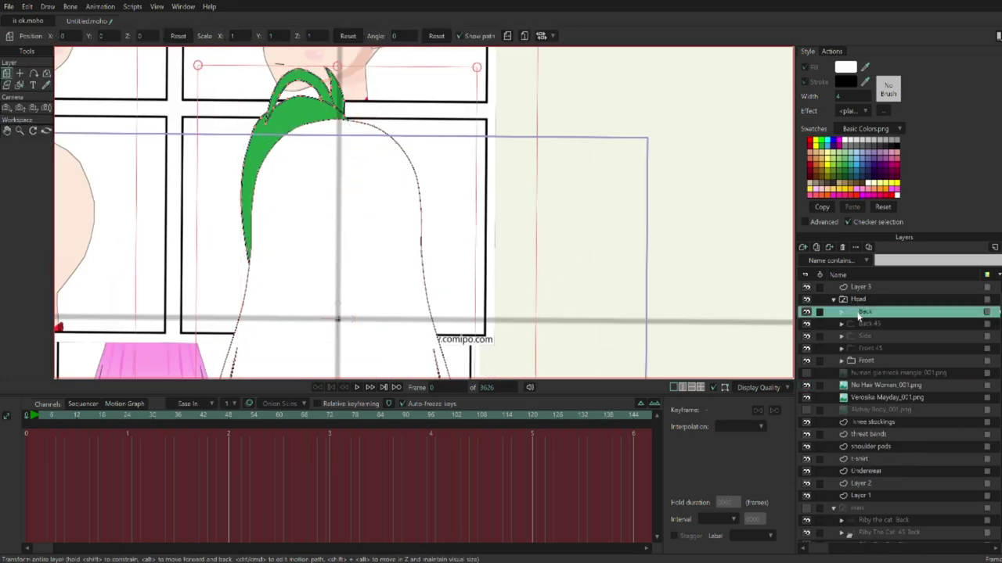
- Display the Back 45 view and select the Head layer inside its group for drawing
left_click(847, 303)
scroll(632, 294, "down", 3)
left_click(869, 323)
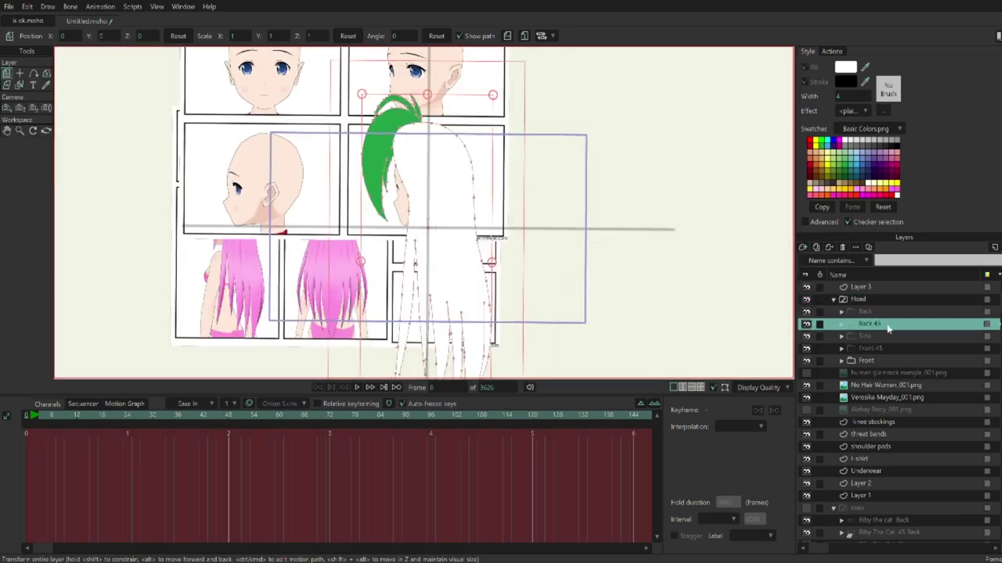
scroll(704, 352, "up", 4)
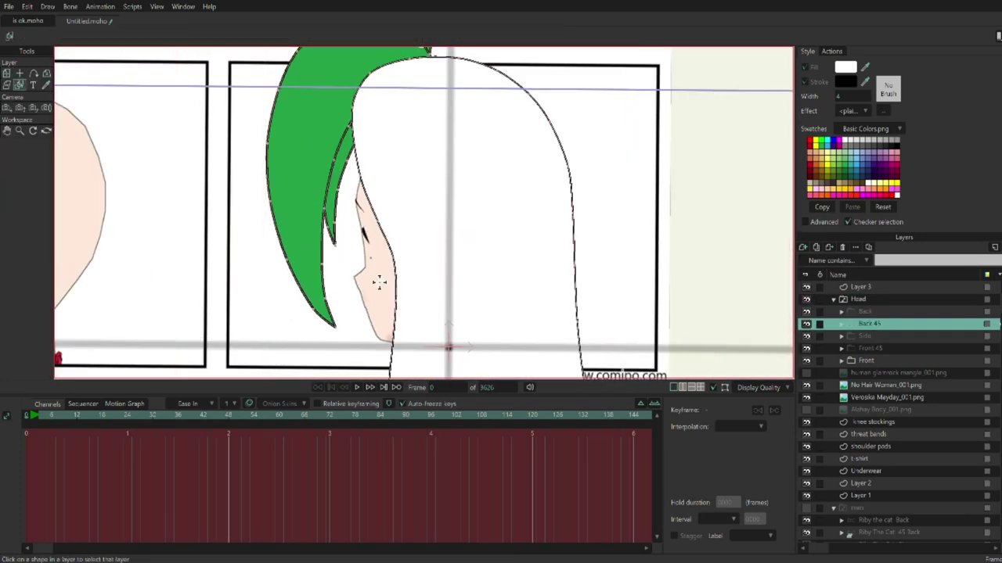
left_click(841, 360)
left_click(873, 446)
left_click(858, 299)
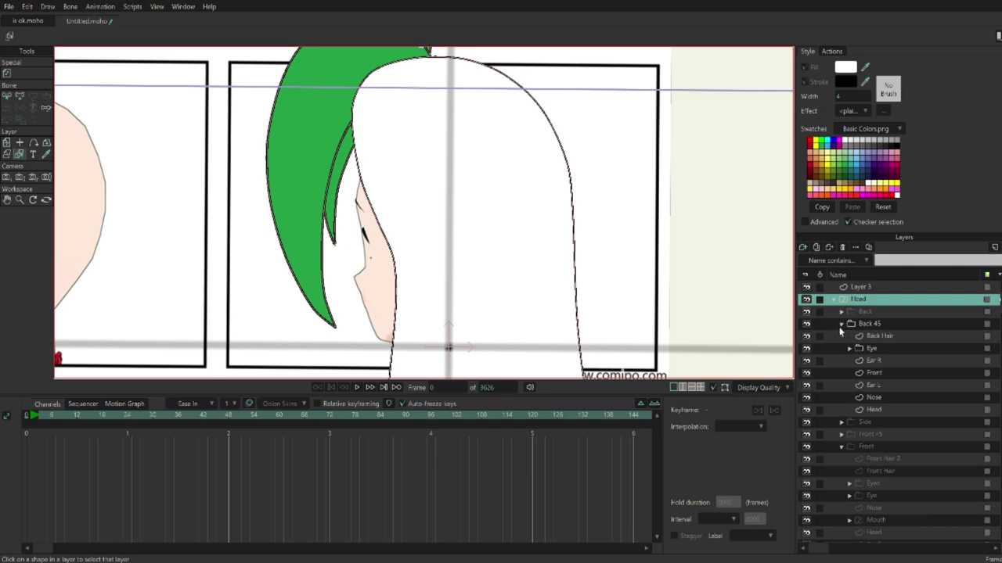
left_click(900, 410)
- Hide the Back 45 group and trace the reference head's outline with Add Point along the jaw, skull and face profile
scroll(449, 237, "up", 3)
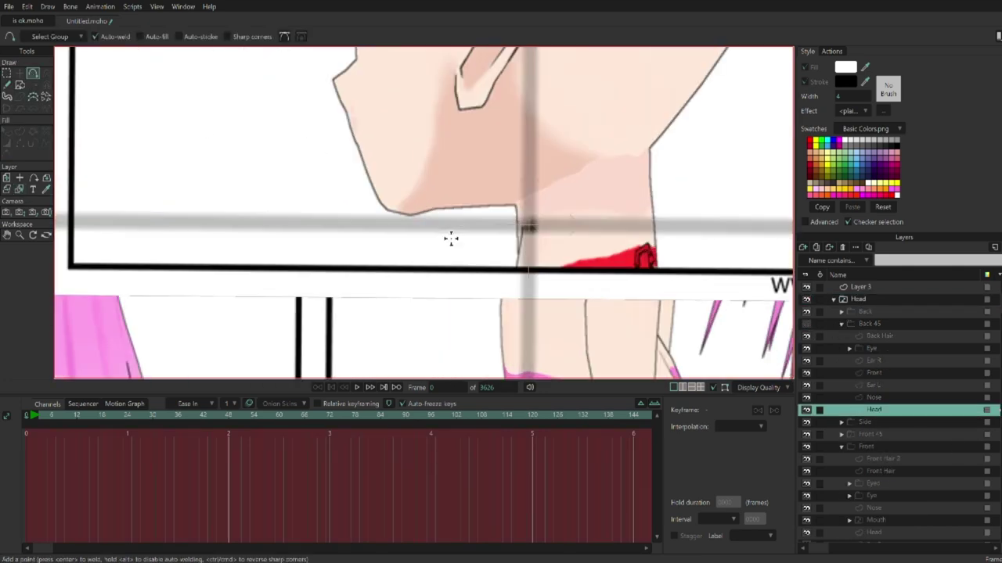
scroll(413, 258, "up", 3)
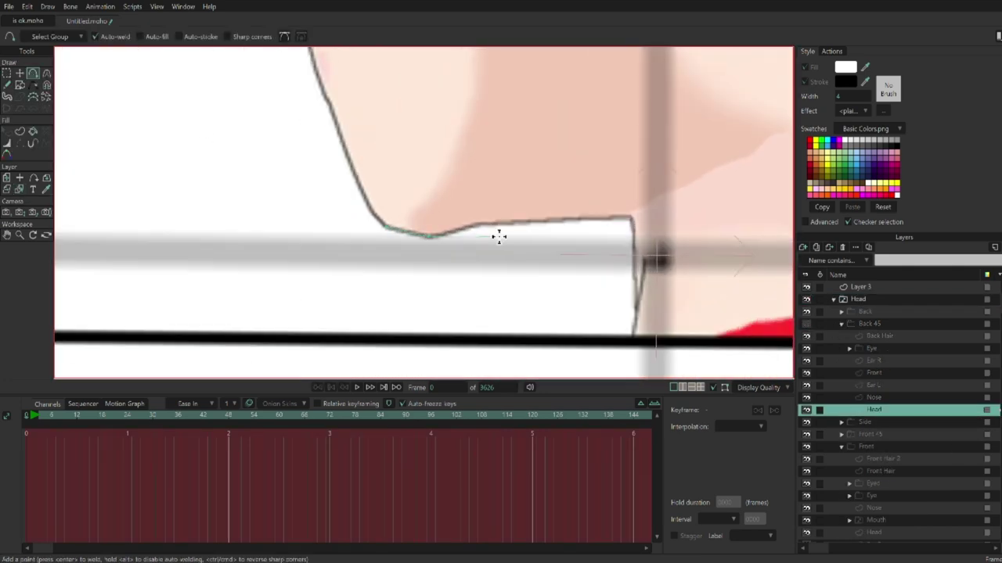
scroll(564, 238, "down", 3)
scroll(615, 258, "up", 3)
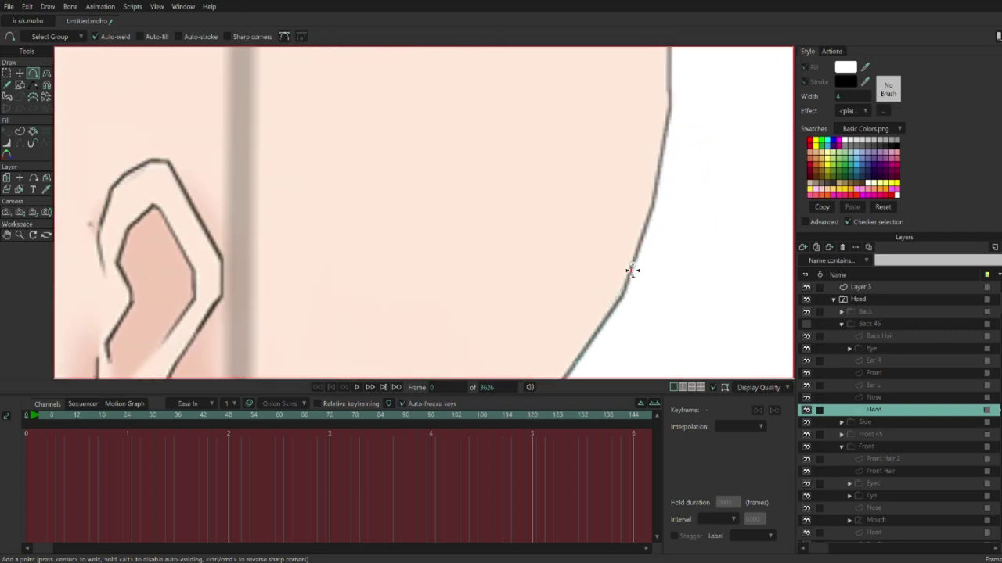
scroll(630, 270, "up", 10)
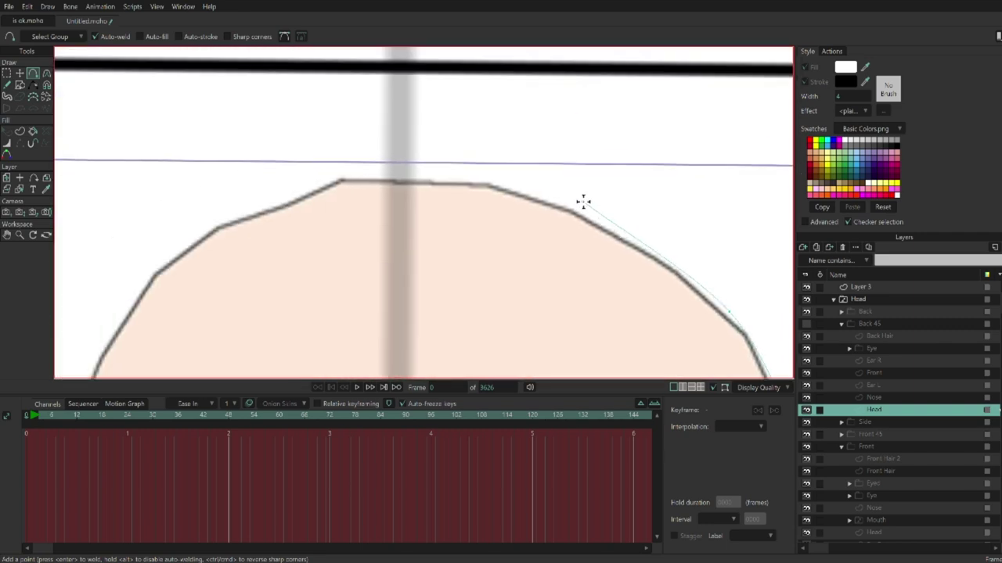
scroll(582, 201, "left", 10)
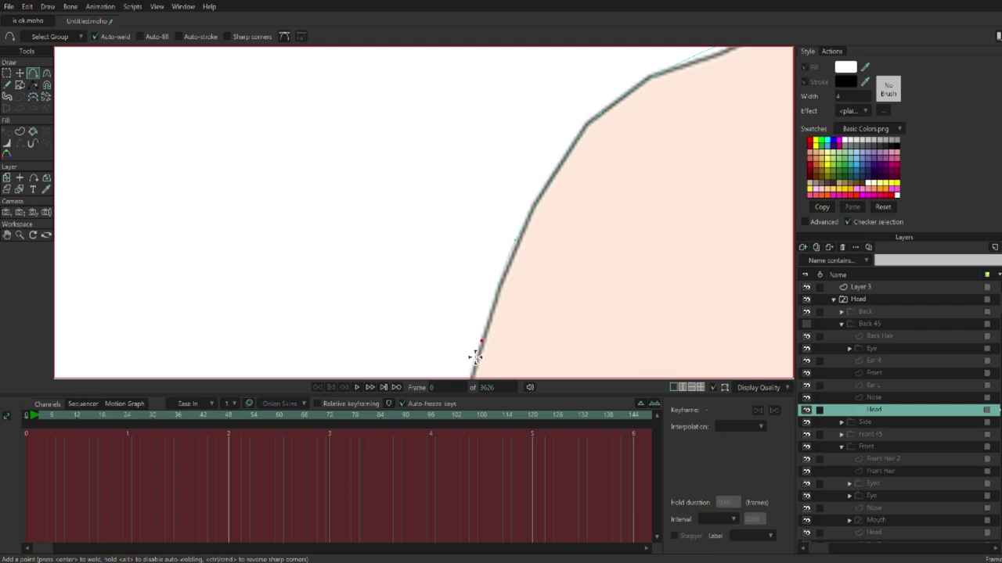
scroll(475, 357, "down", 10)
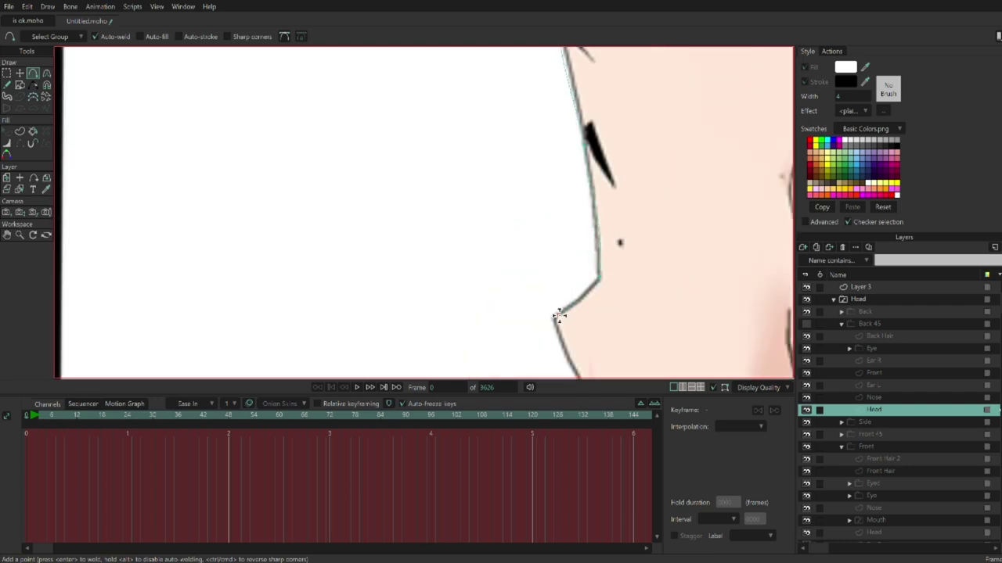
scroll(559, 315, "down", 10)
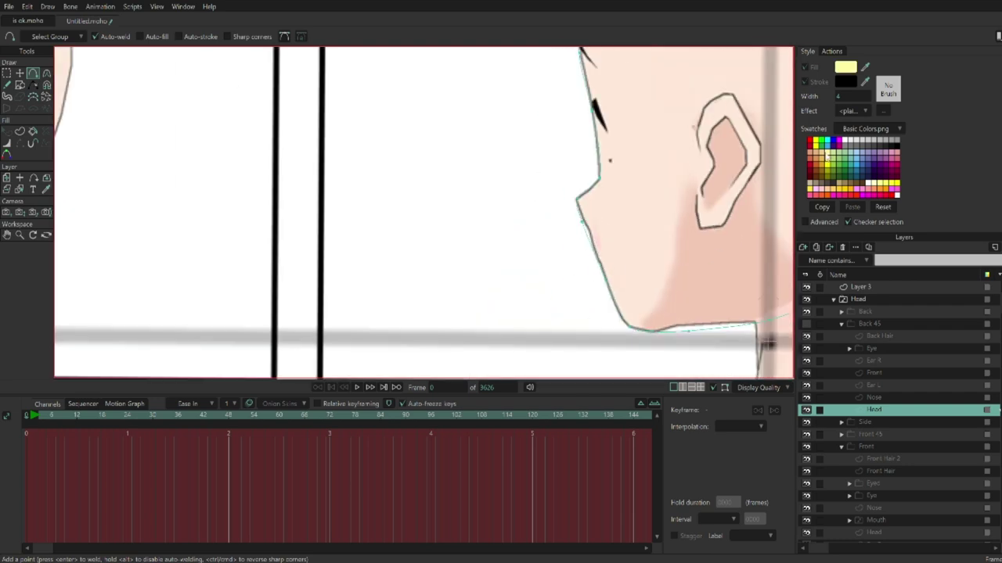
- Fill the traced Back 45 head with the tan skin colour and a black stroke, with the group shown again
key("p")
scroll(548, 235, "down", 5)
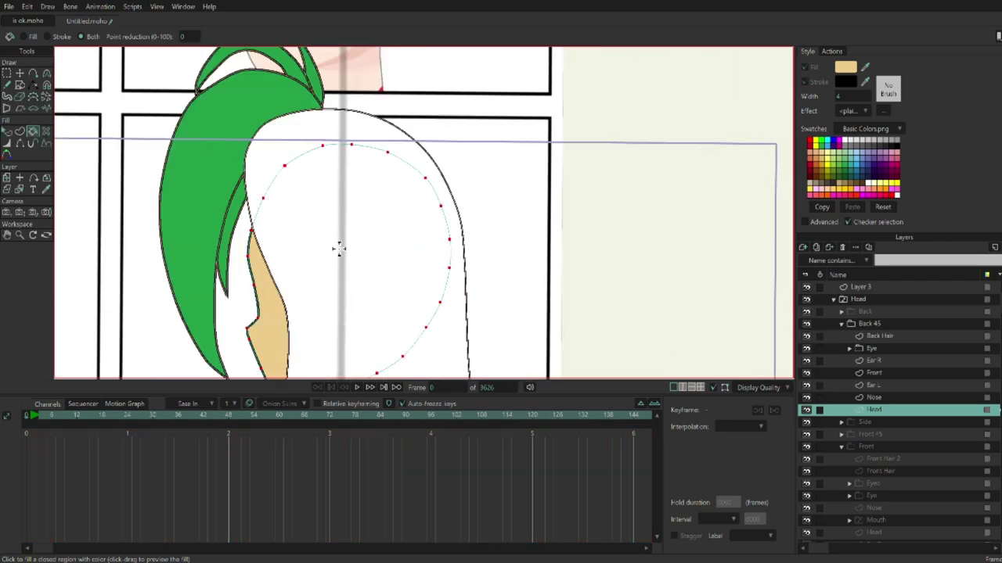
left_click(858, 299)
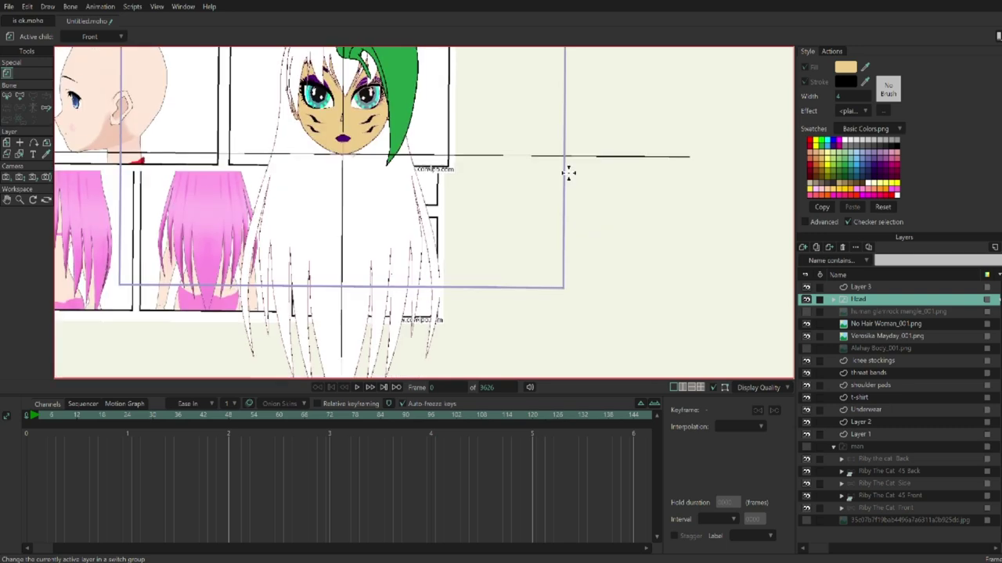
- Examine the Front, Front 45, Side and Back views for differences in the face colour and markings
scroll(566, 172, "down", 3)
scroll(485, 178, "up", 2)
scroll(485, 178, "up", 3)
scroll(451, 183, "down", 1)
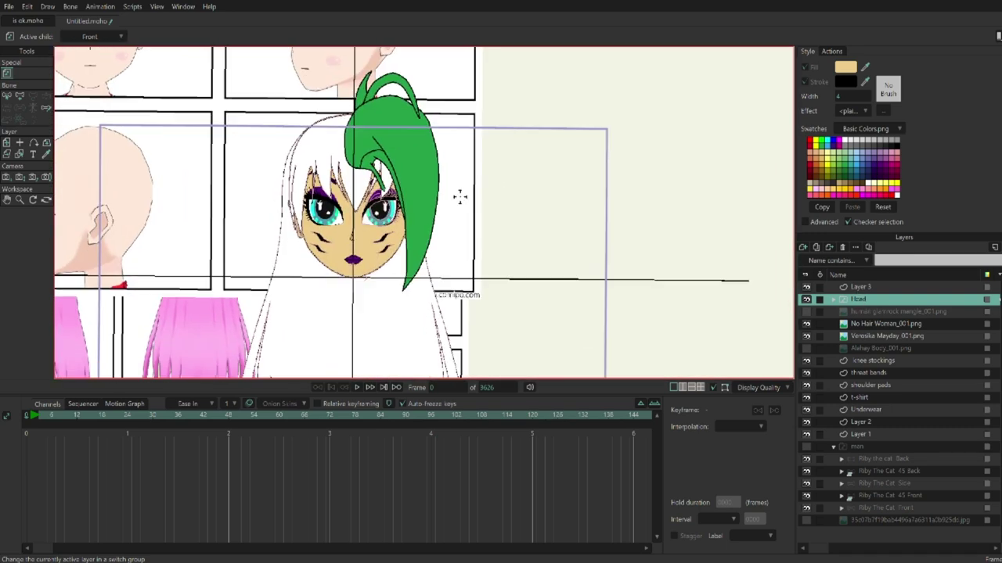
left_click(841, 360)
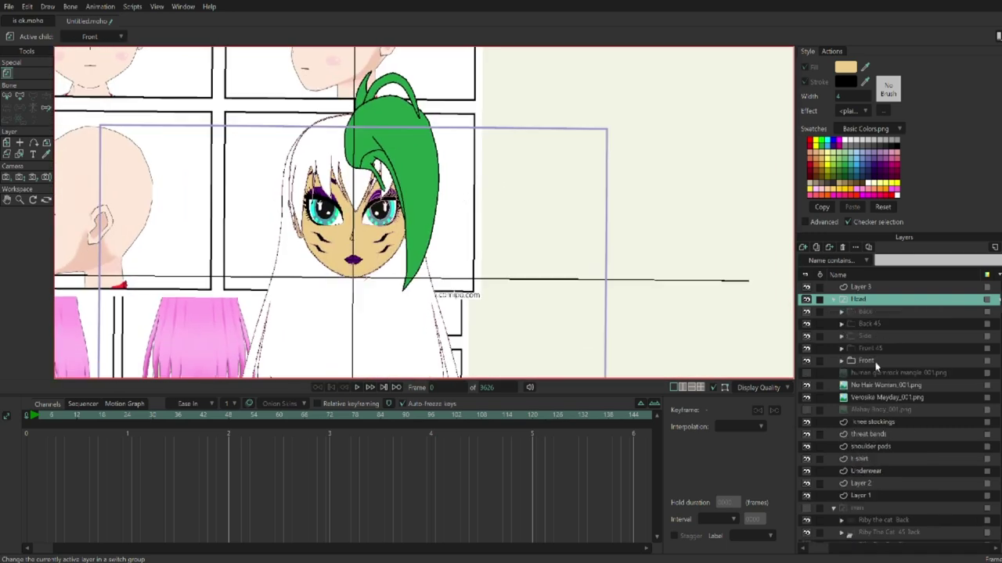
left_click(876, 347)
left_click(881, 336)
left_click(882, 313)
left_click(879, 349)
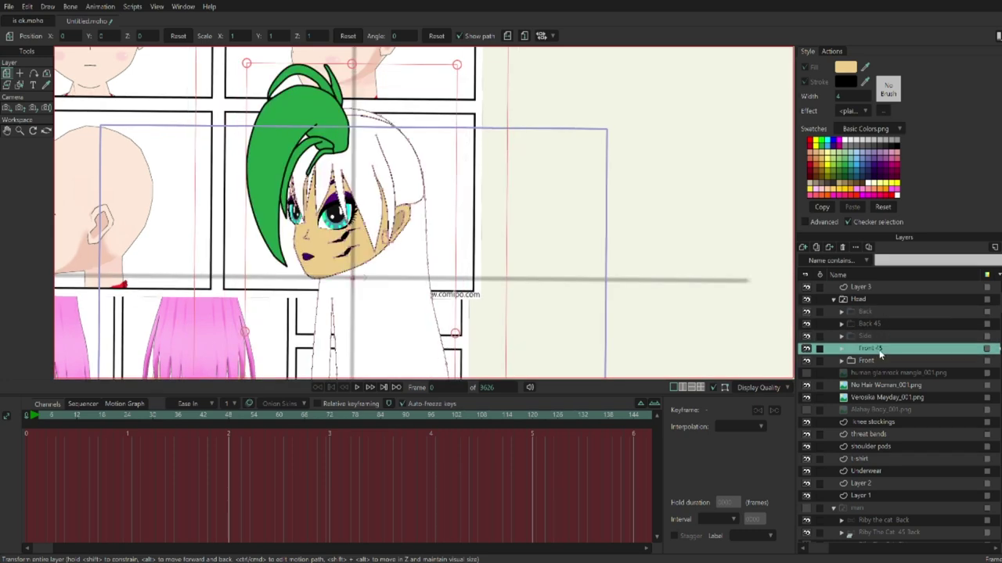
left_click(878, 335)
scroll(322, 239, "up", 4)
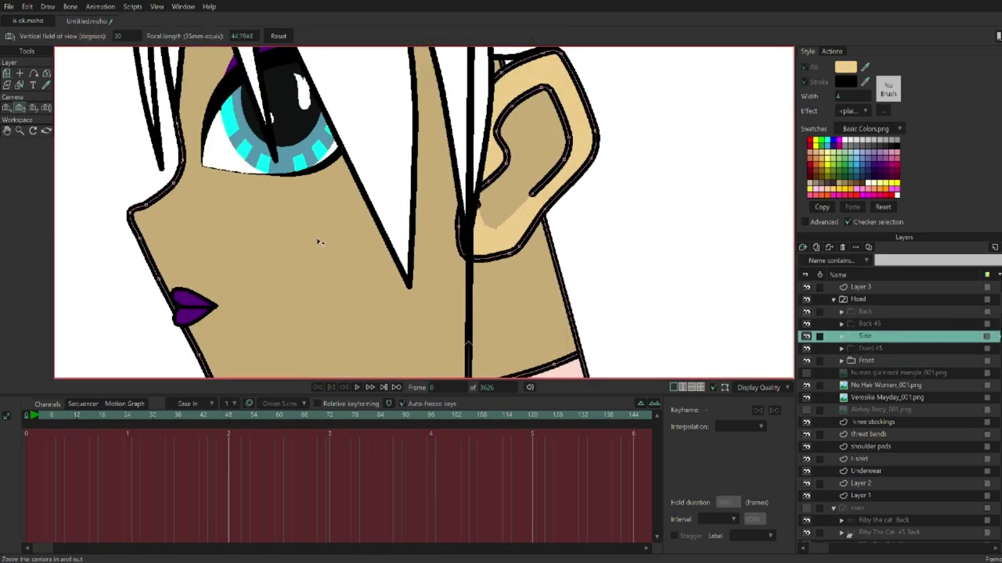
- Recolour the Side group's Head shape with the lighter tan skin colour used on the ear
left_click(879, 349)
left_click(308, 171)
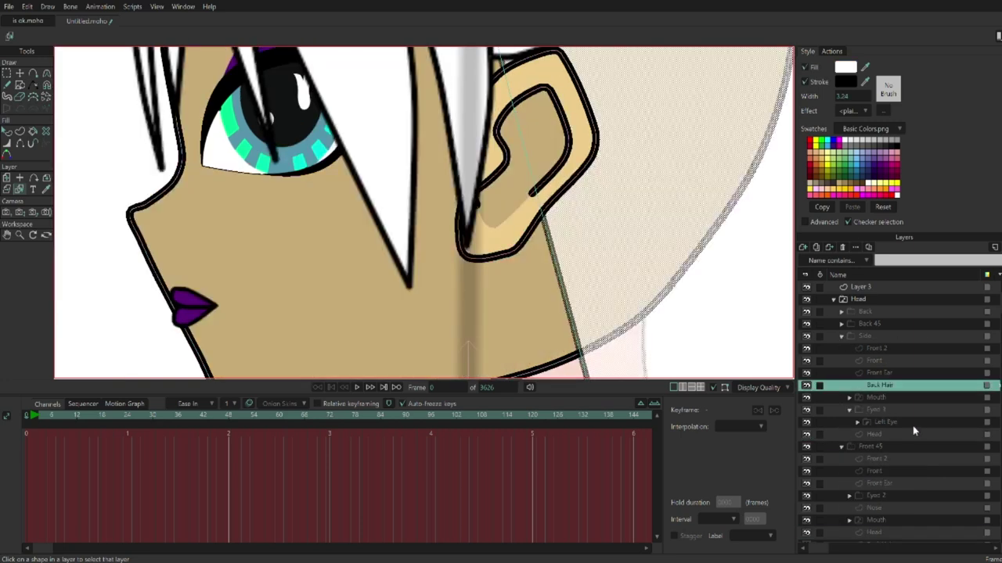
left_click(900, 434)
left_click(257, 231)
left_click(5, 133)
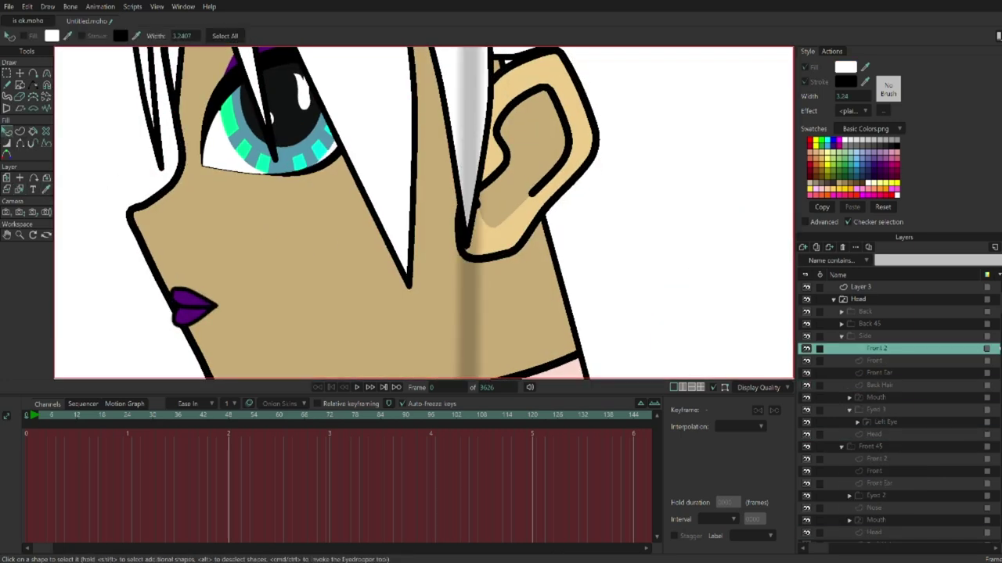
left_click(900, 434)
scroll(644, 257, "down", 3)
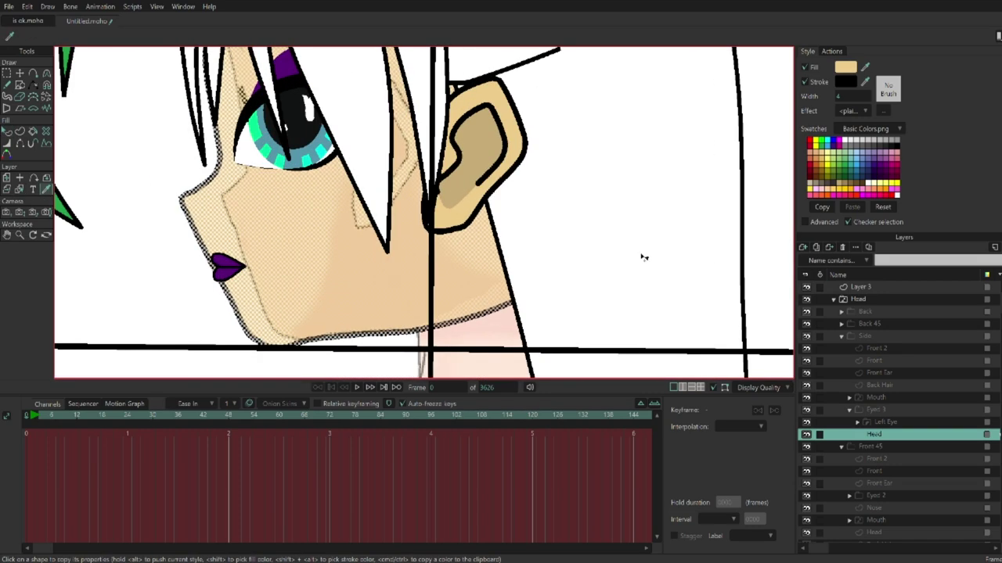
- Add the two black cheek stripes to the Side group's Head layer below the eye, and collapse the Head group
key("t")
scroll(403, 264, "down", 5)
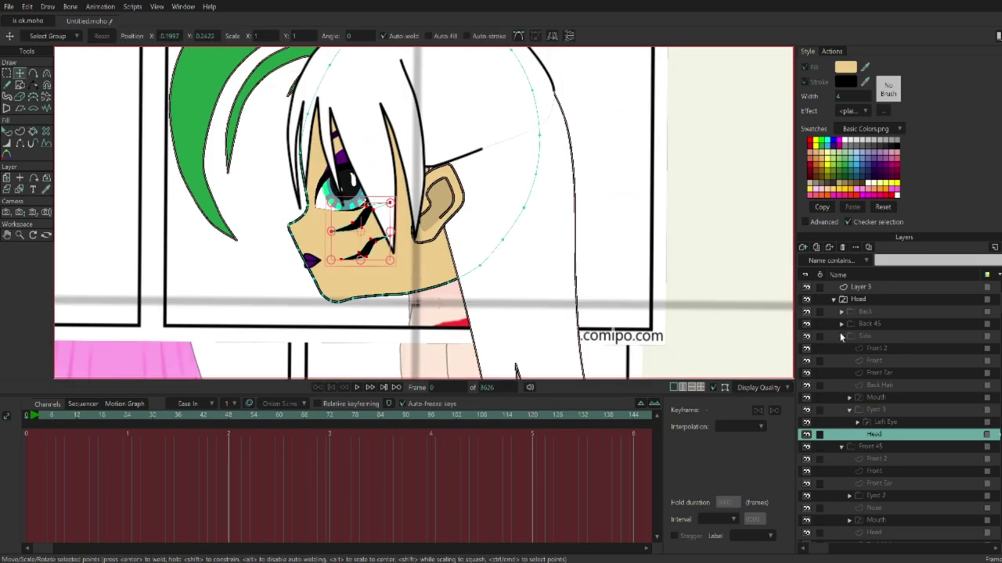
left_click(865, 335)
left_click(865, 311)
left_click(834, 299)
scroll(463, 239, "down", 4)
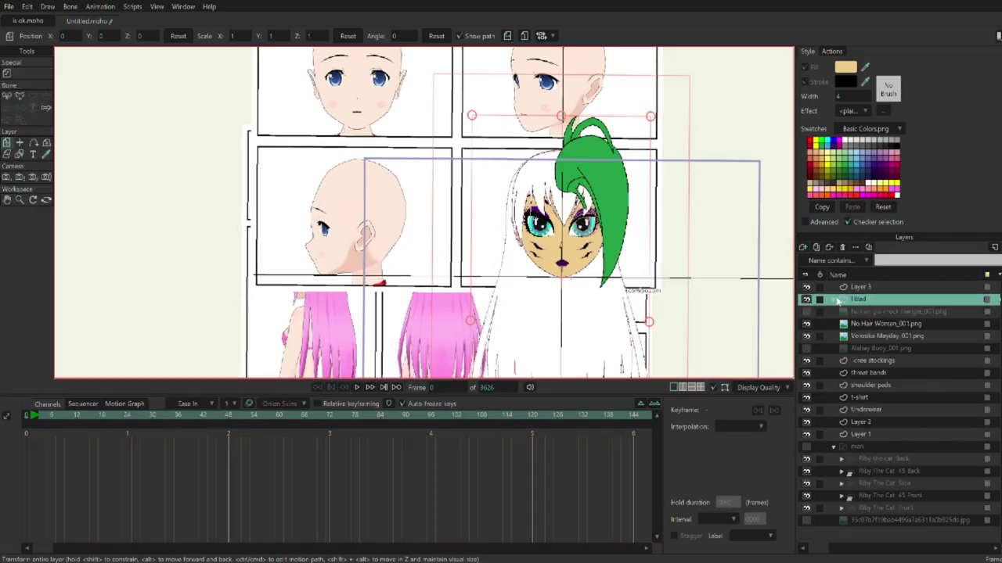
scroll(463, 239, "up", 2)
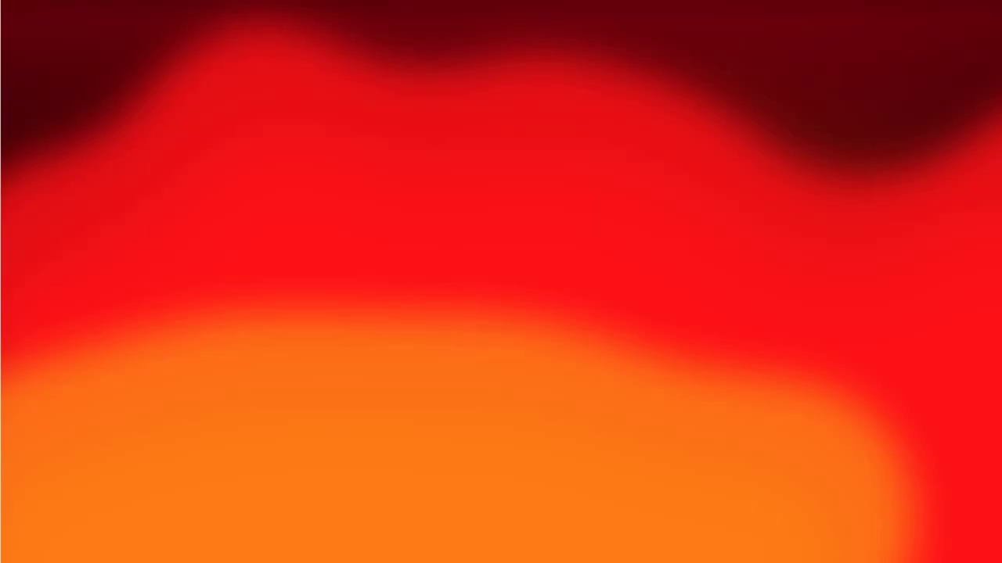